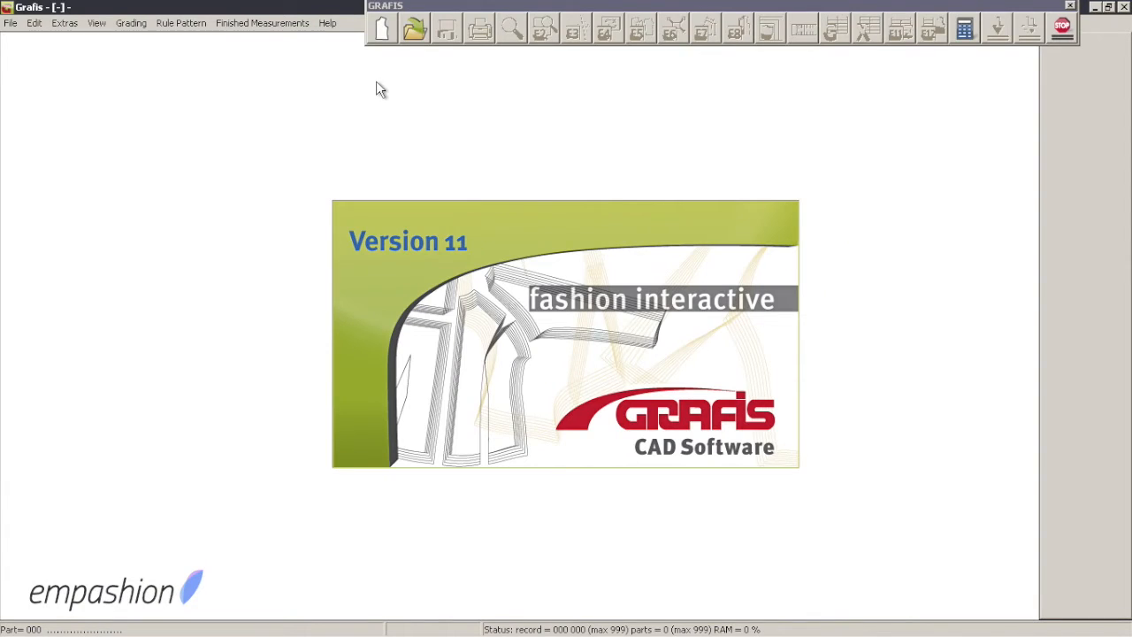
- In a new OPTIMASS Women+Men (Basis_d) style, insert the women's Bodice 50 basic block and open its interactive construction
click(384, 31)
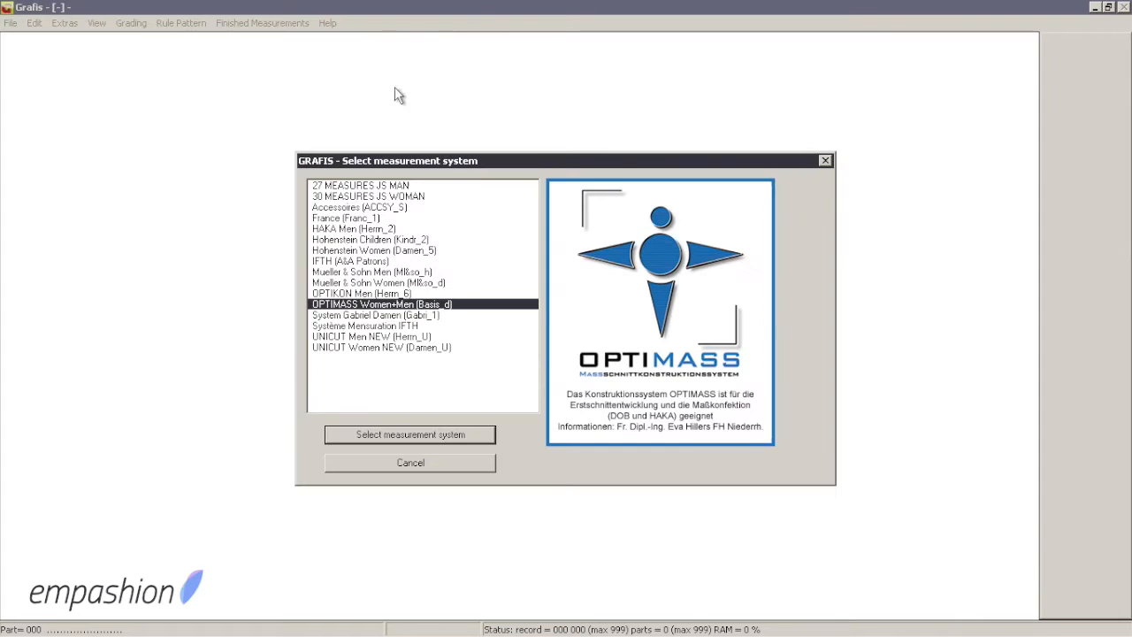
click(396, 438)
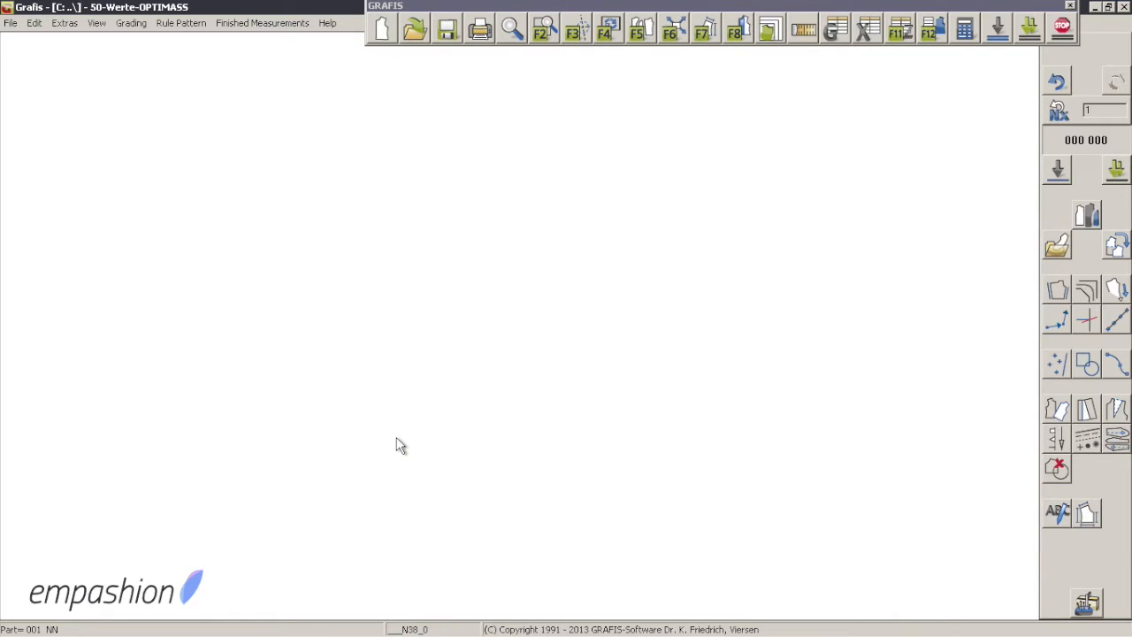
click(1061, 250)
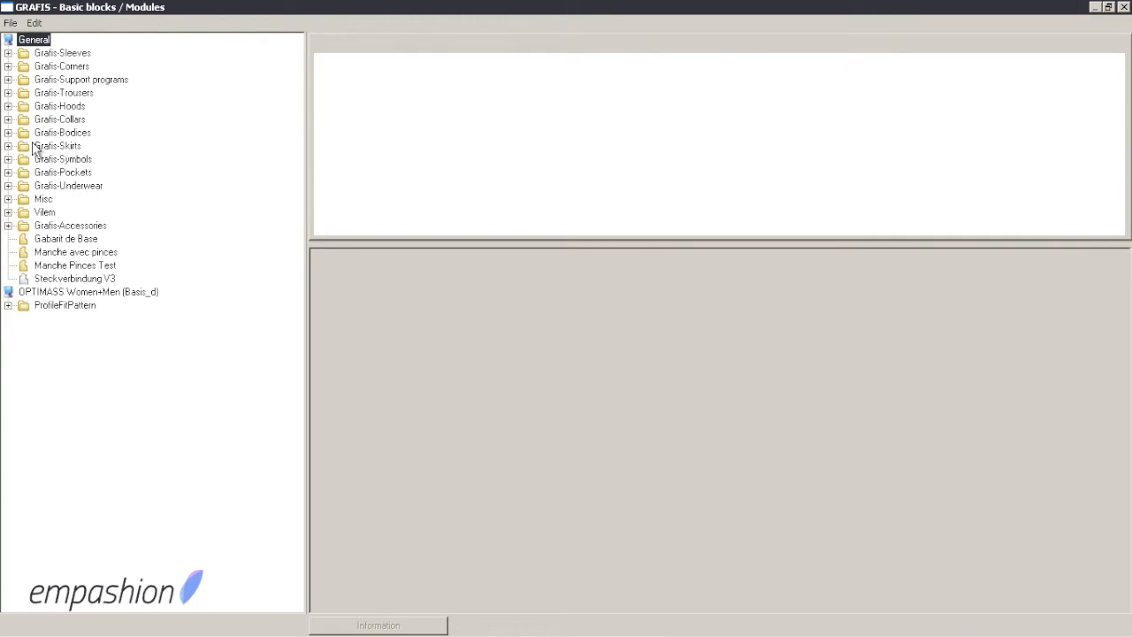
click(8, 133)
click(23, 146)
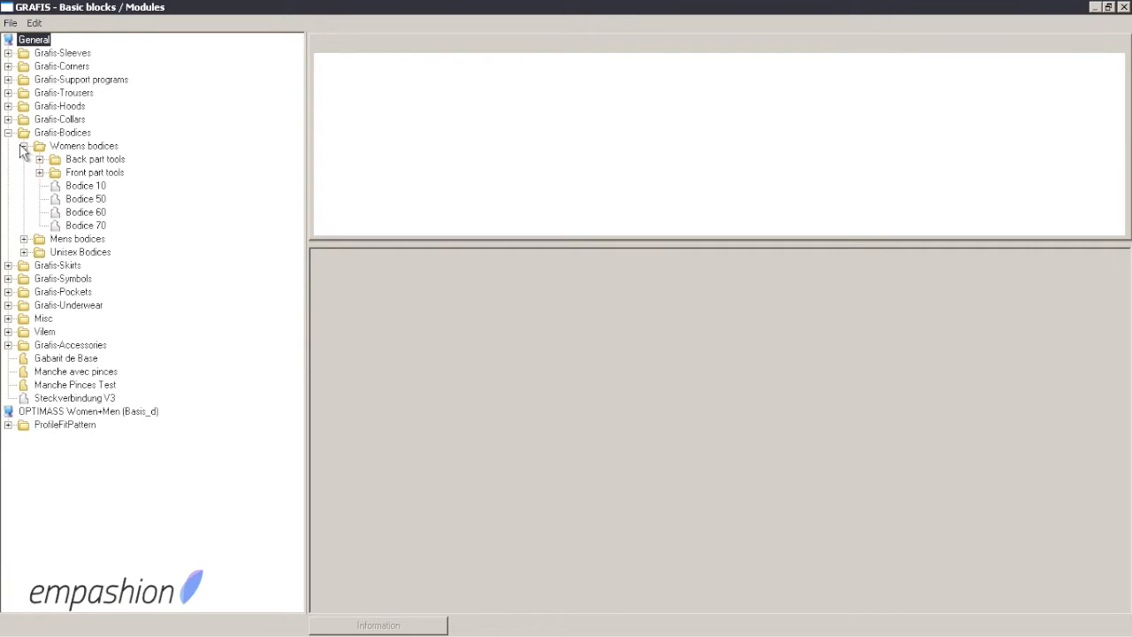
double_click(97, 200)
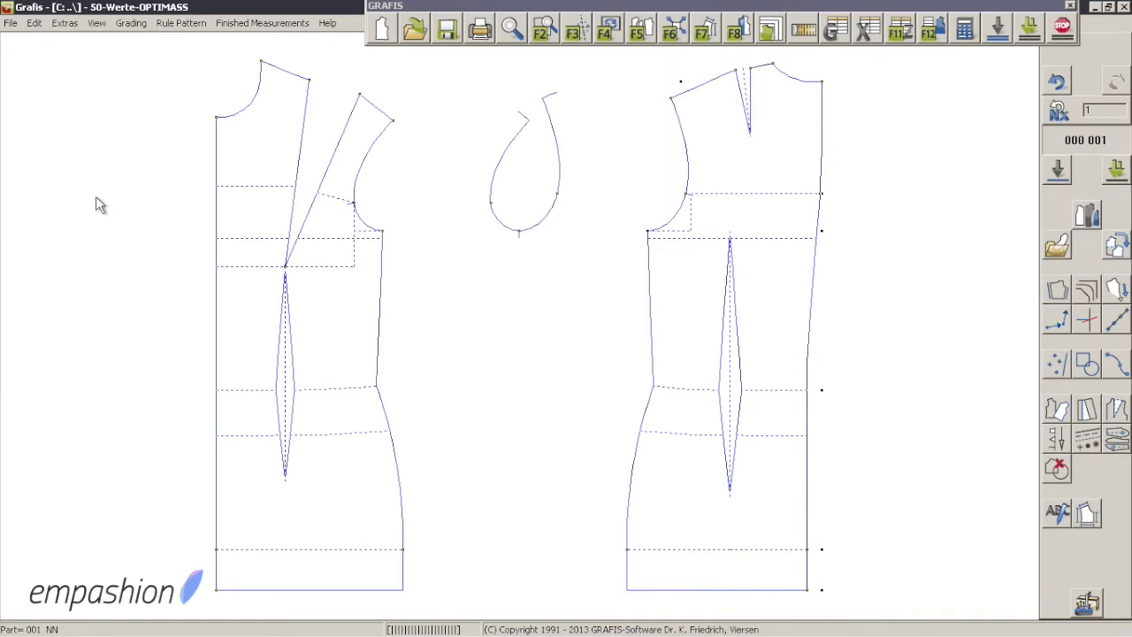
right_click(824, 285)
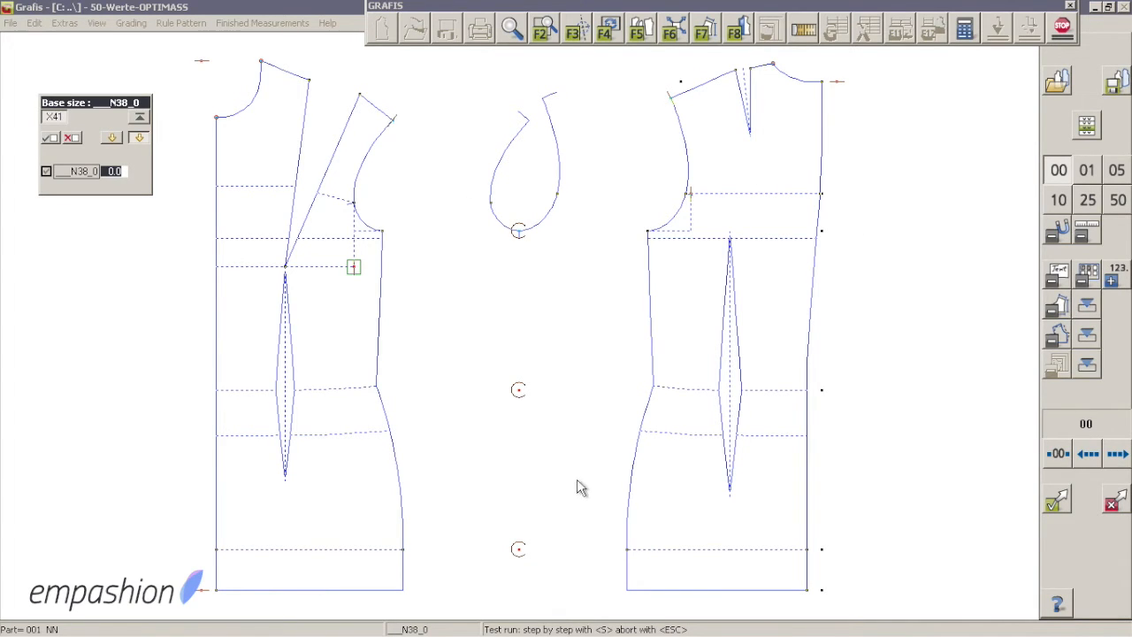
- Widen the bodice by increasing the horizontal tolerances at the hip, waist and bust lines
click(522, 545)
click(518, 385)
click(517, 234)
- Use Line relocation to lower the armhole depth to about -27.3 and lengthen the hem to about 867.0
right_click(518, 234)
click(353, 131)
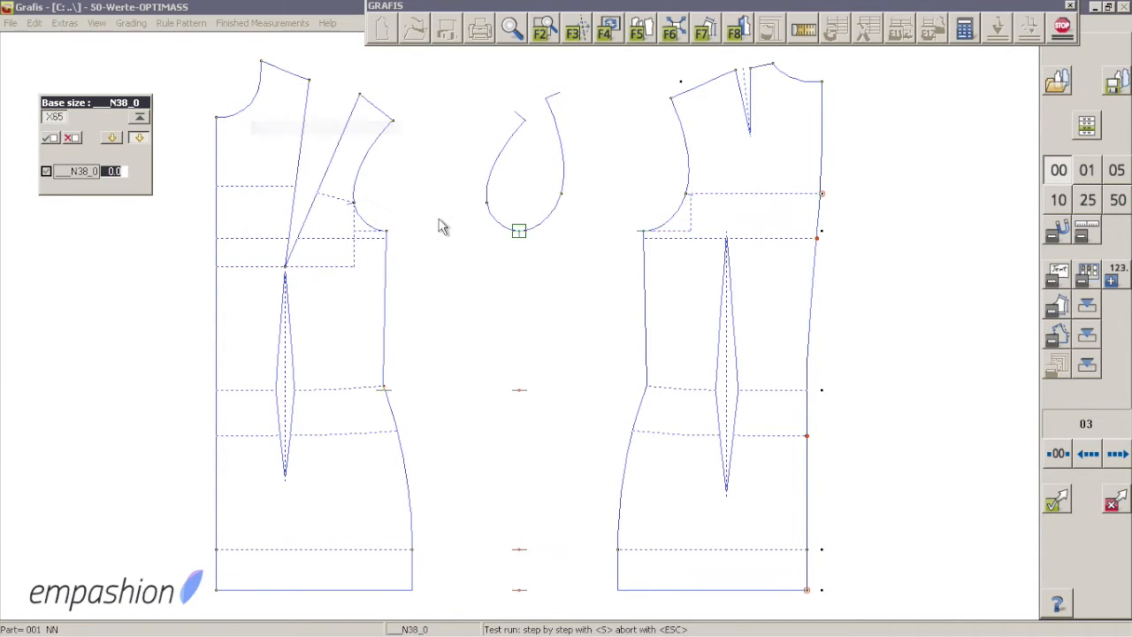
click(518, 250)
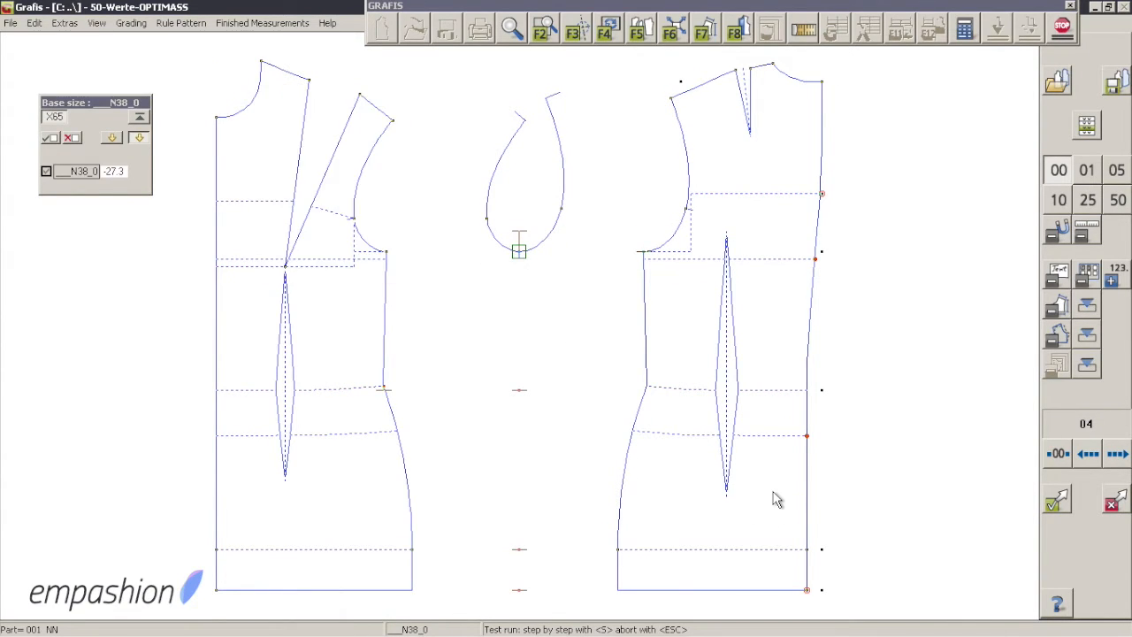
click(520, 29)
scroll(655, 339, down, 3)
drag(654, 339, 675, 307)
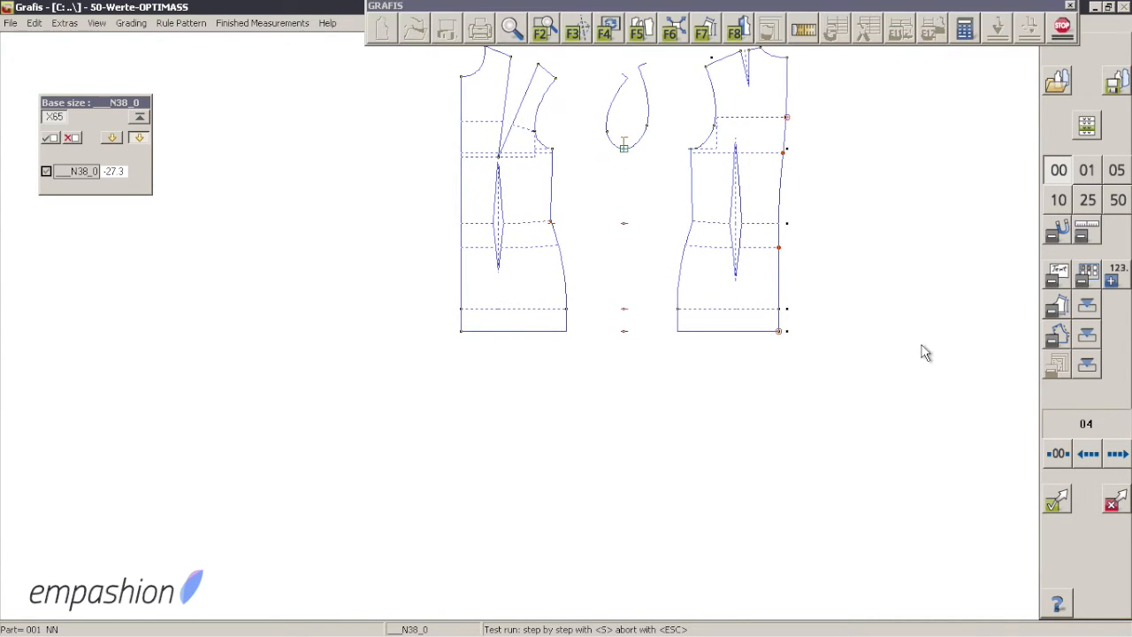
drag(778, 331, 778, 412)
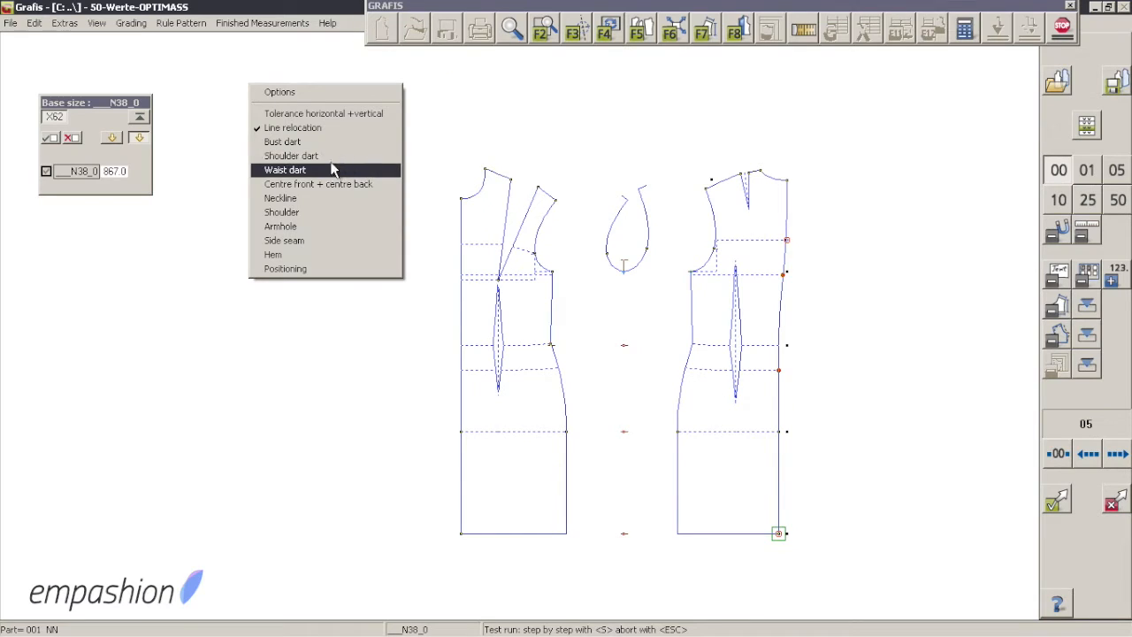
- Set the back shoulder dart to about 13.7 and the front bust dart to about 70.1%
click(318, 156)
click(749, 161)
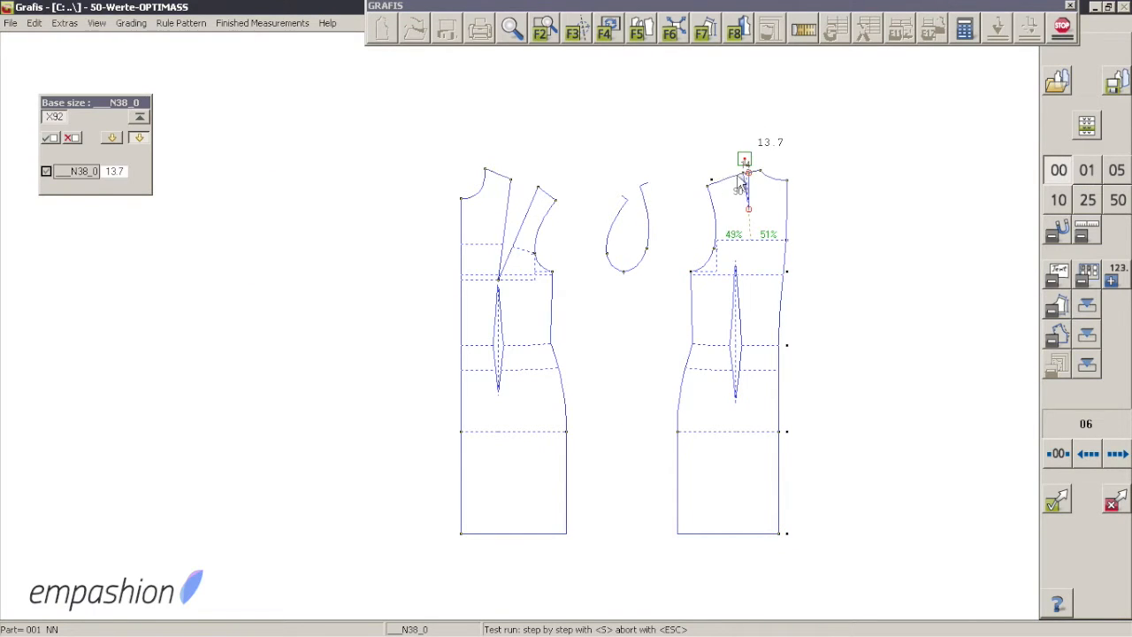
click(319, 143)
click(509, 255)
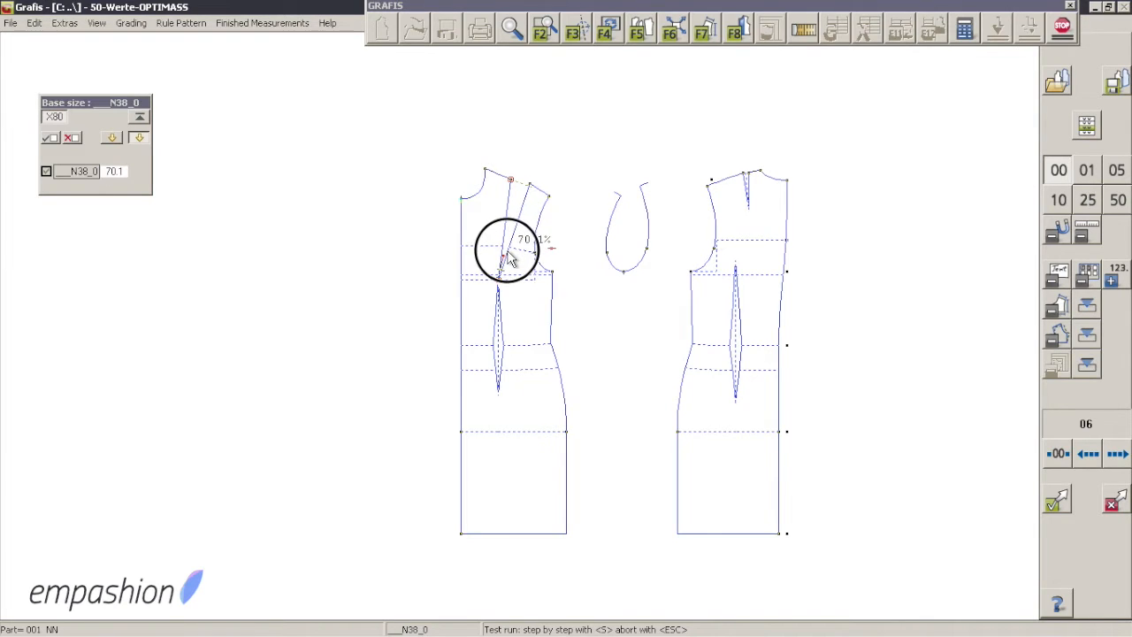
- Move the lower tip of the front waist dart downward and set the dart's width to about 14.8
click(290, 171)
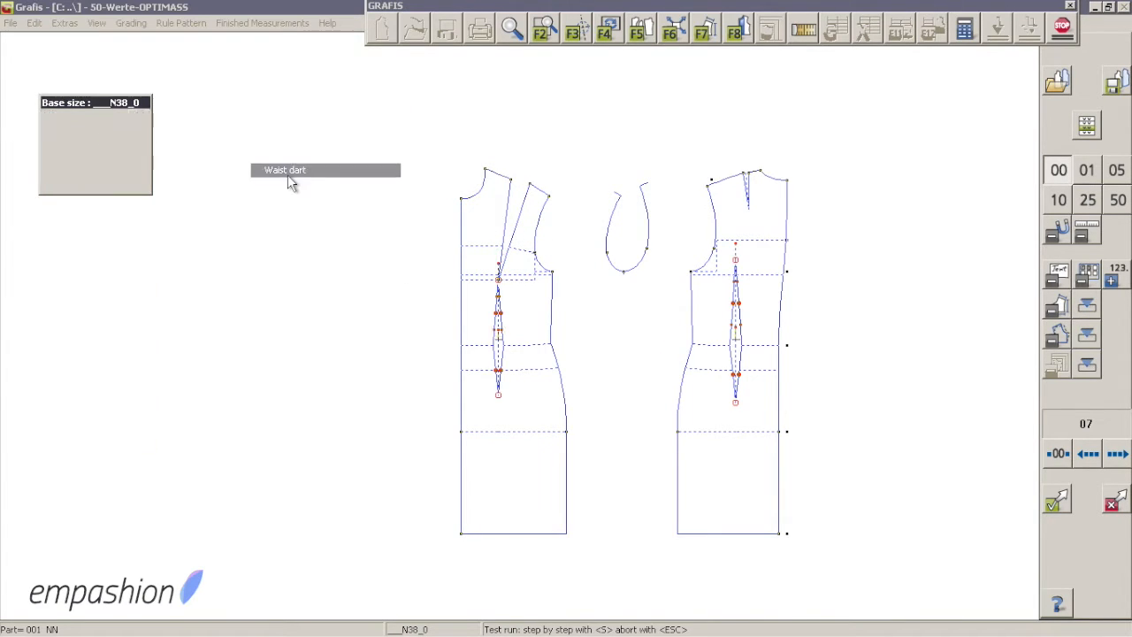
click(498, 397)
click(497, 329)
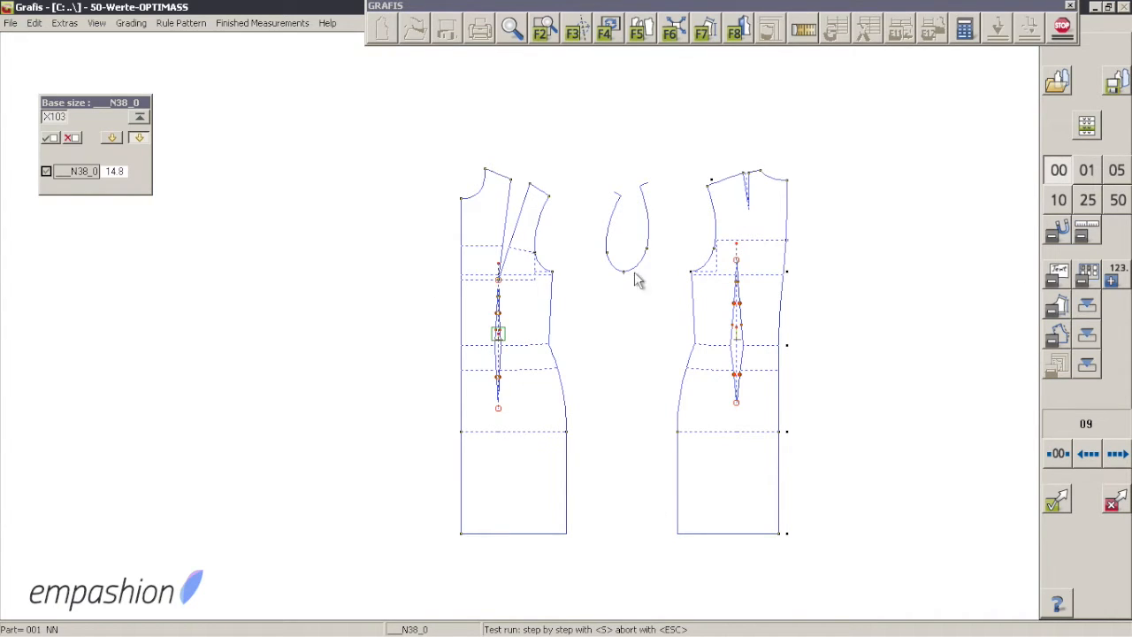
- Save the adjusted bodice construction as a shape
click(1116, 87)
drag(569, 97, 737, 113)
drag(704, 181, 694, 334)
double_click(646, 261)
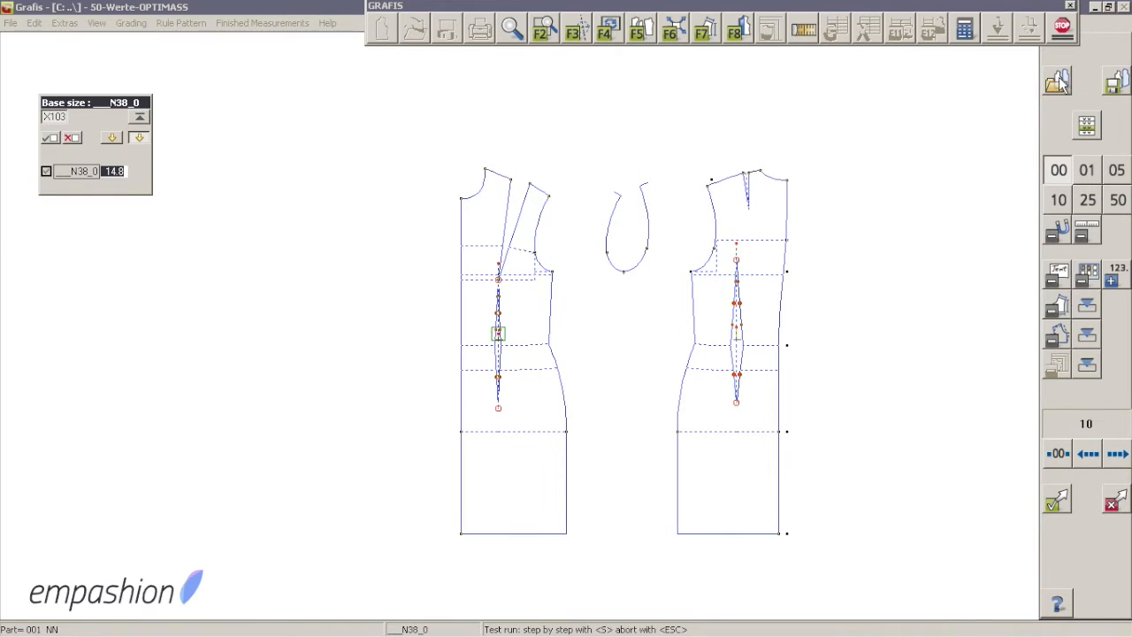
- Load the saved shape dated 2015-09-02_14-14-26 onto the bodice and accept the interactive construction
click(1058, 81)
drag(707, 186, 700, 336)
click(652, 237)
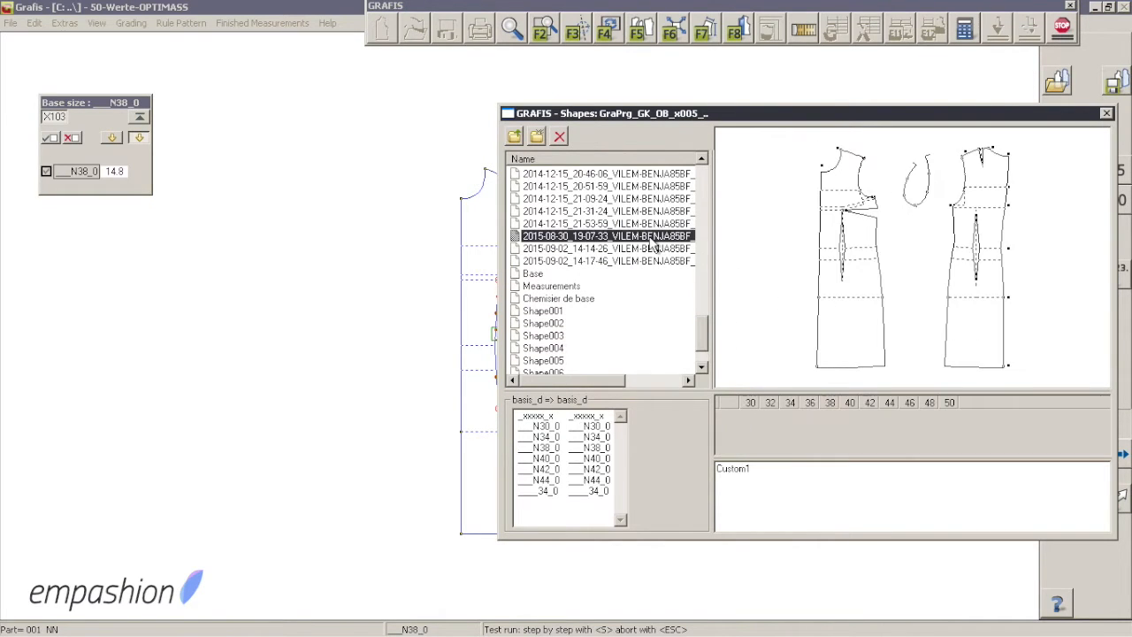
click(646, 249)
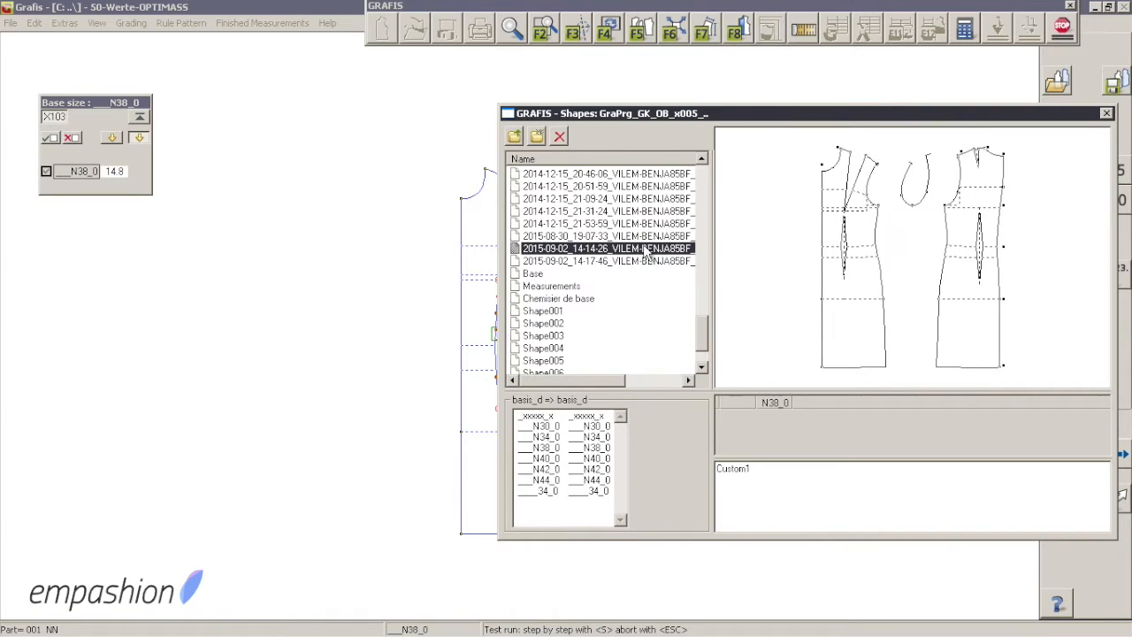
double_click(642, 251)
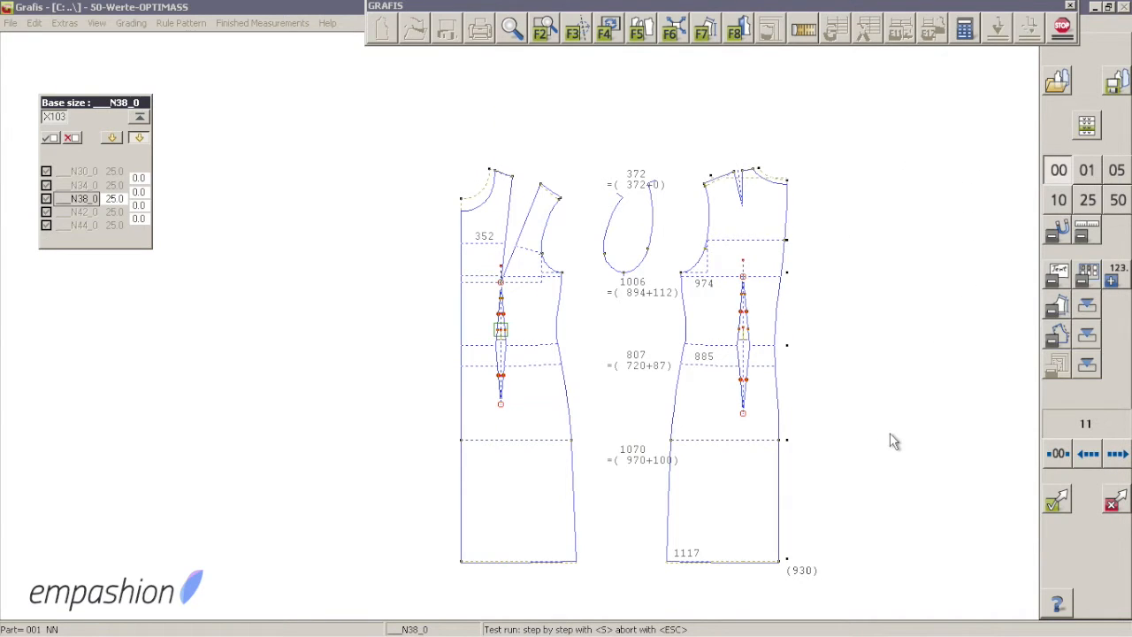
click(1062, 503)
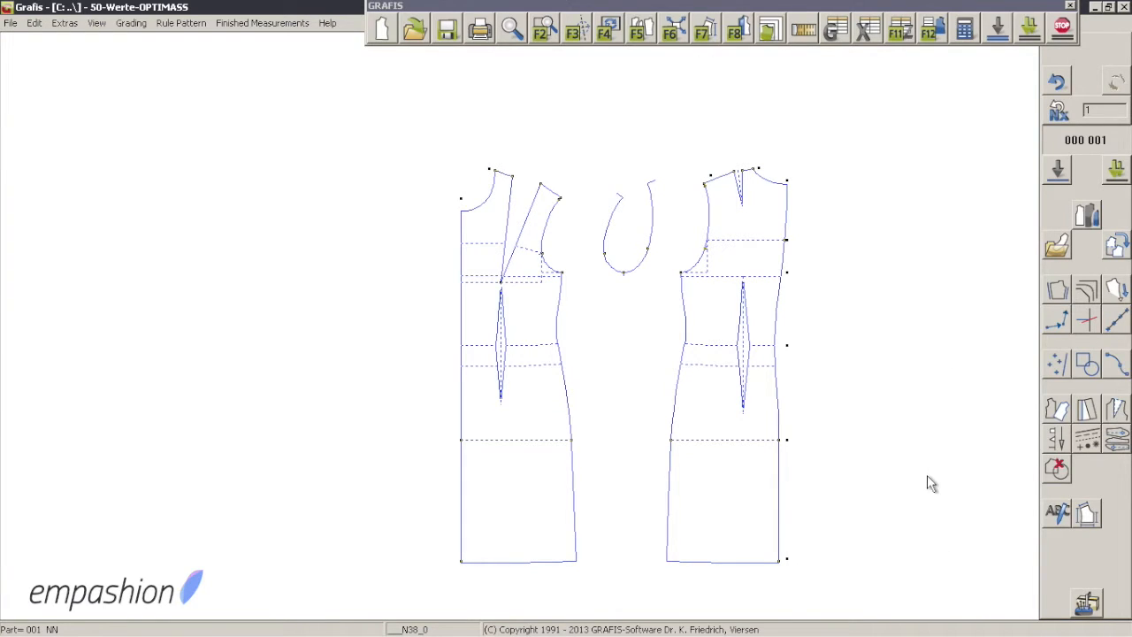
- Rename pattern piece 001 as "Bodice 50" and append two new pieces to the model's piece list
click(1087, 221)
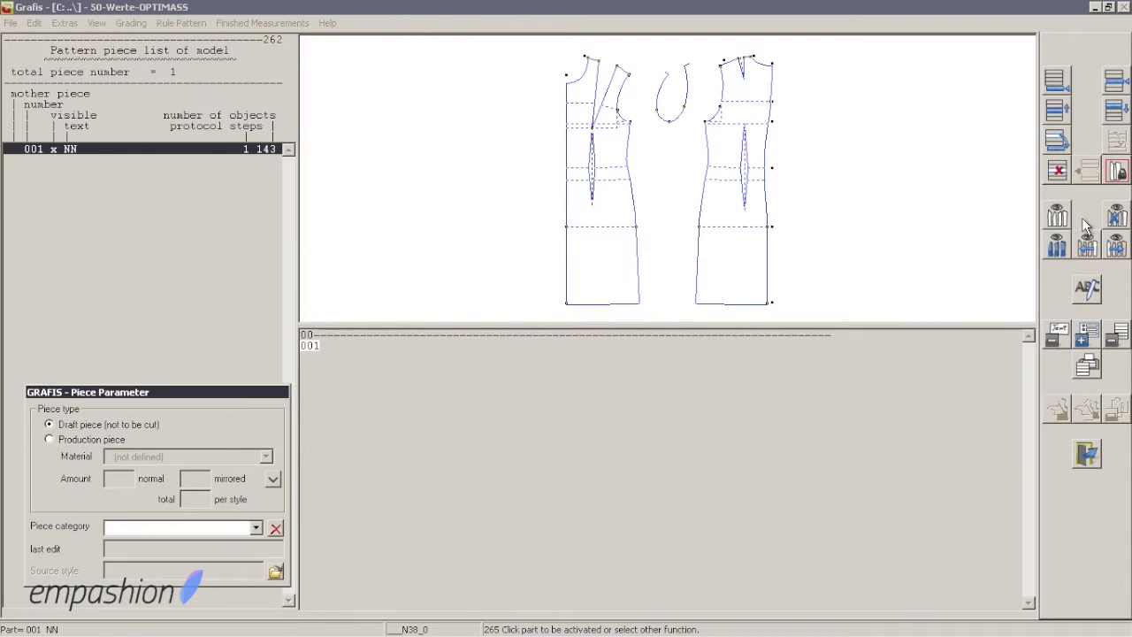
click(81, 148)
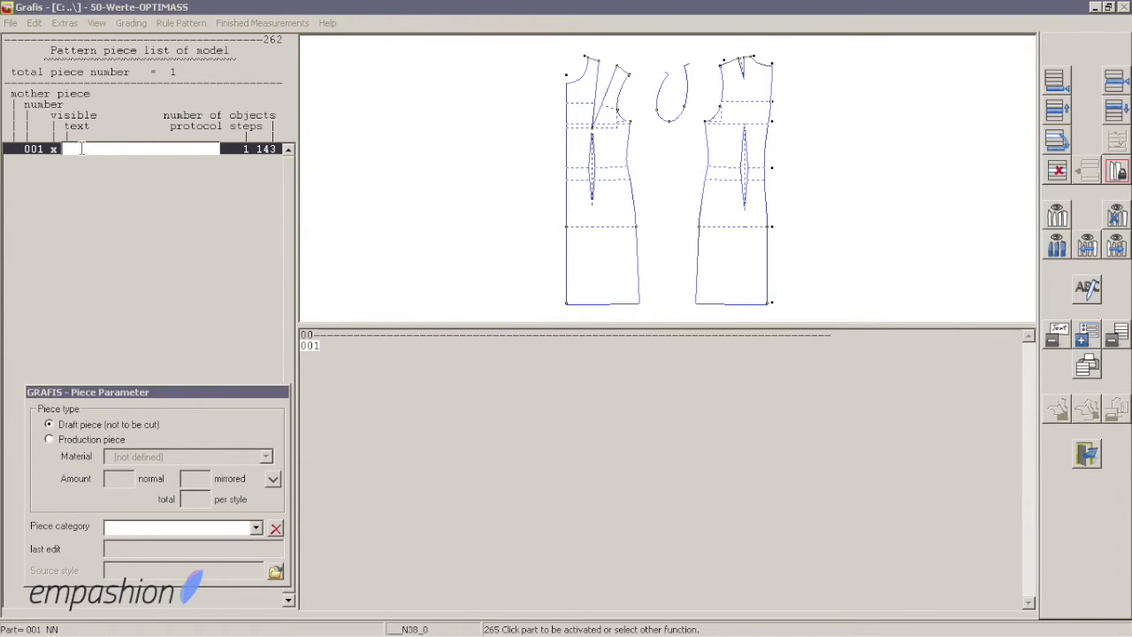
text(Bodice 50)
key(Return)
click(1065, 83)
click(1066, 83)
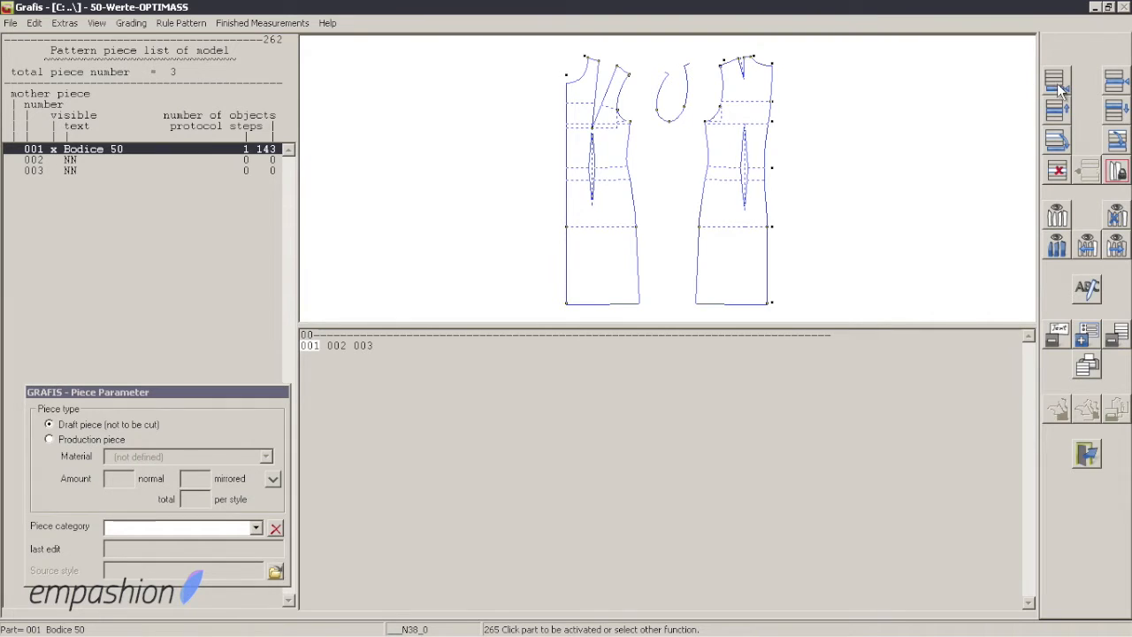
- Activate piece 002, name it "Front part tool 20" and return to the drawing
click(119, 159)
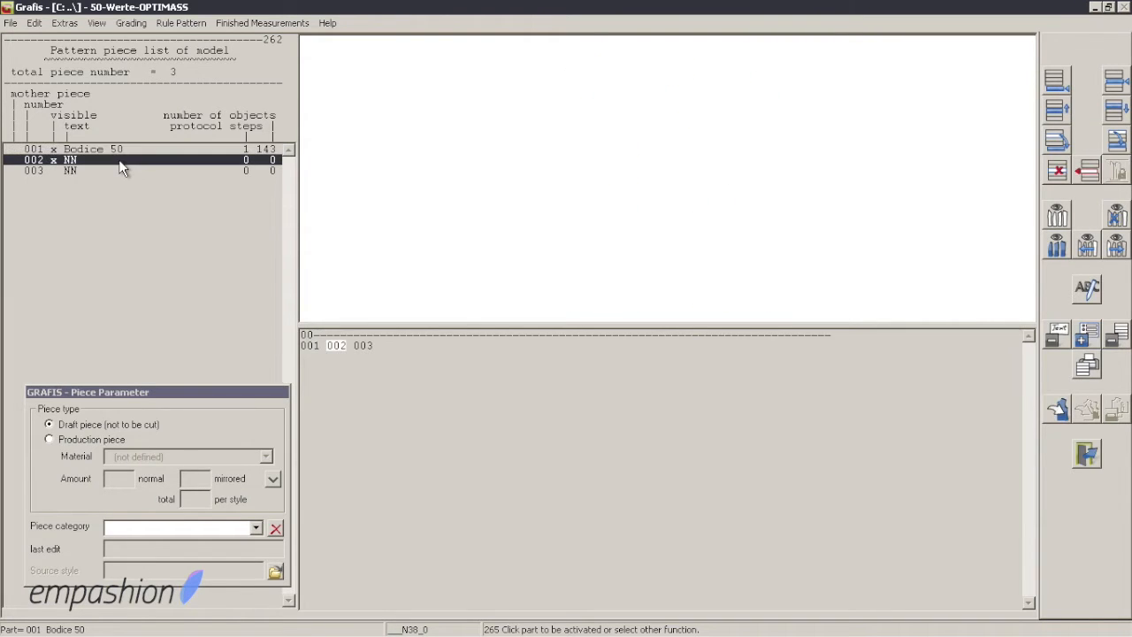
click(119, 159)
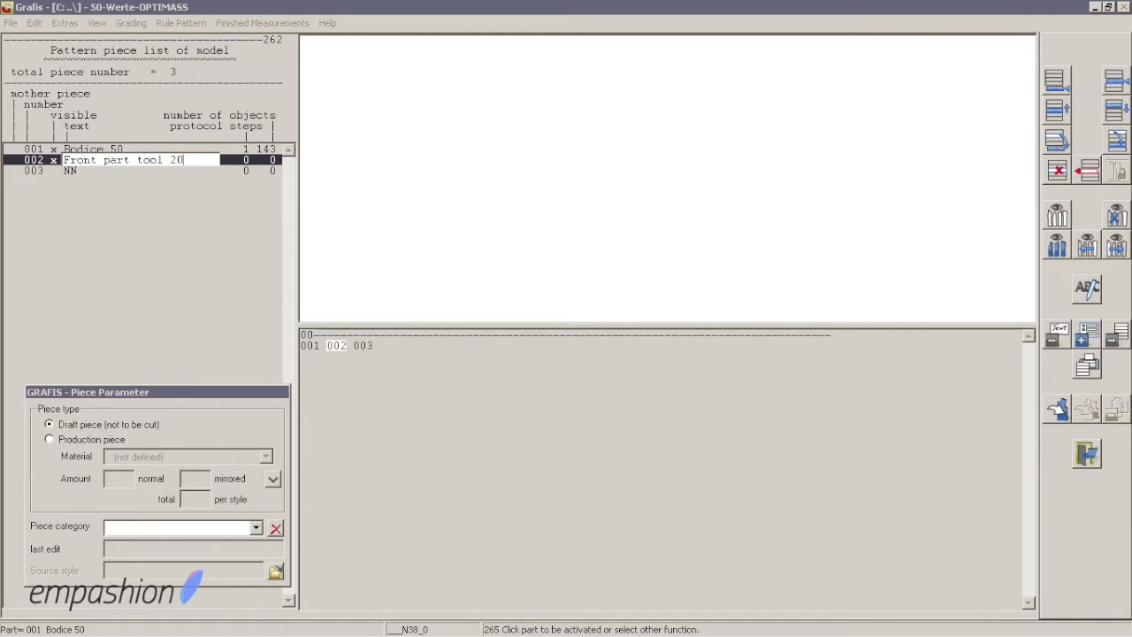
key(Return)
right_click(413, 91)
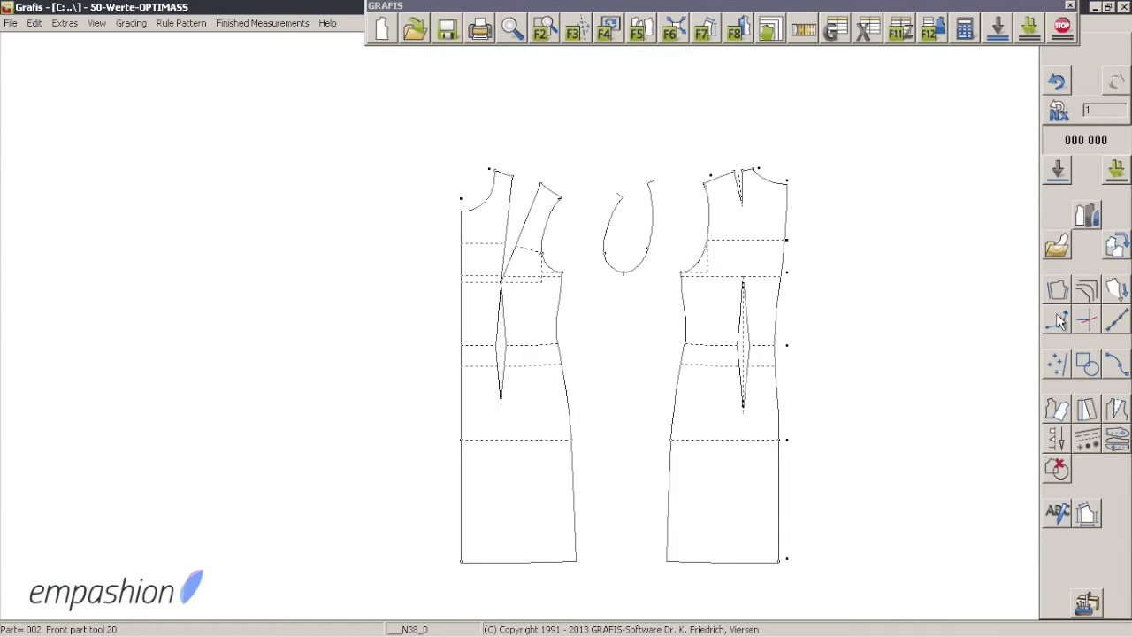
- Insert the women's Front part 20 tool based on the bodice's front side seam and lay the pieces out side by side
click(1059, 248)
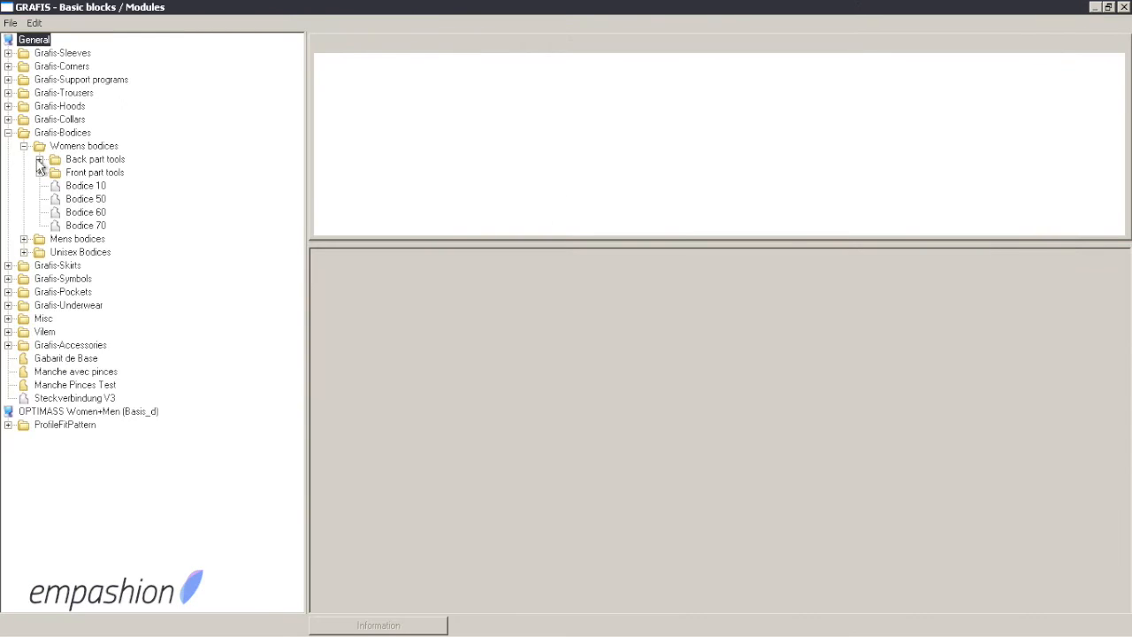
click(39, 172)
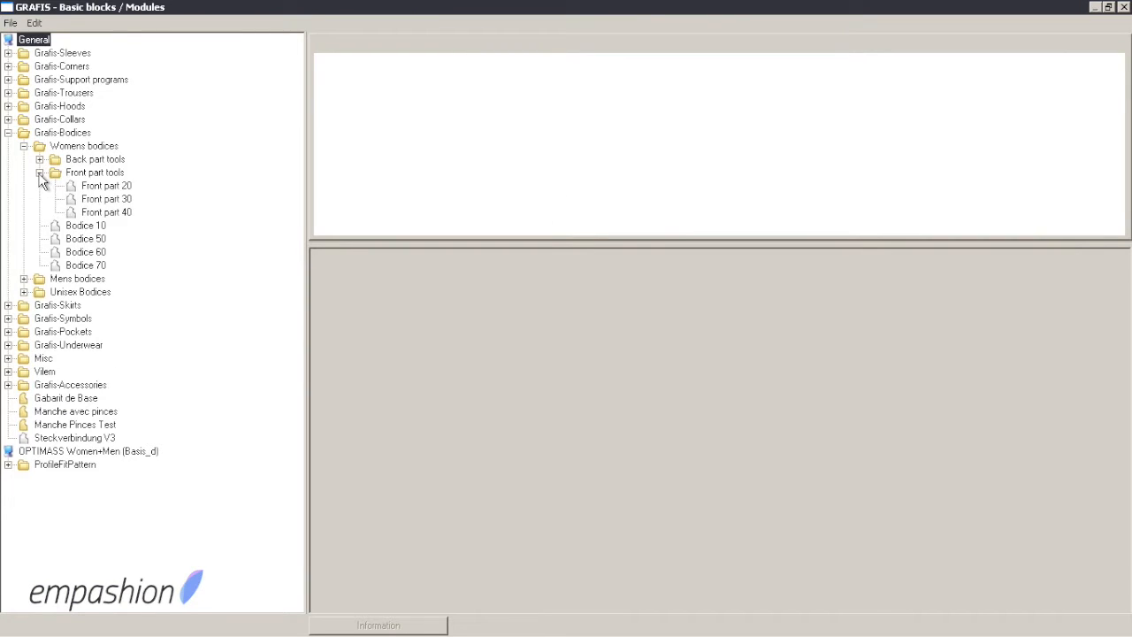
double_click(99, 186)
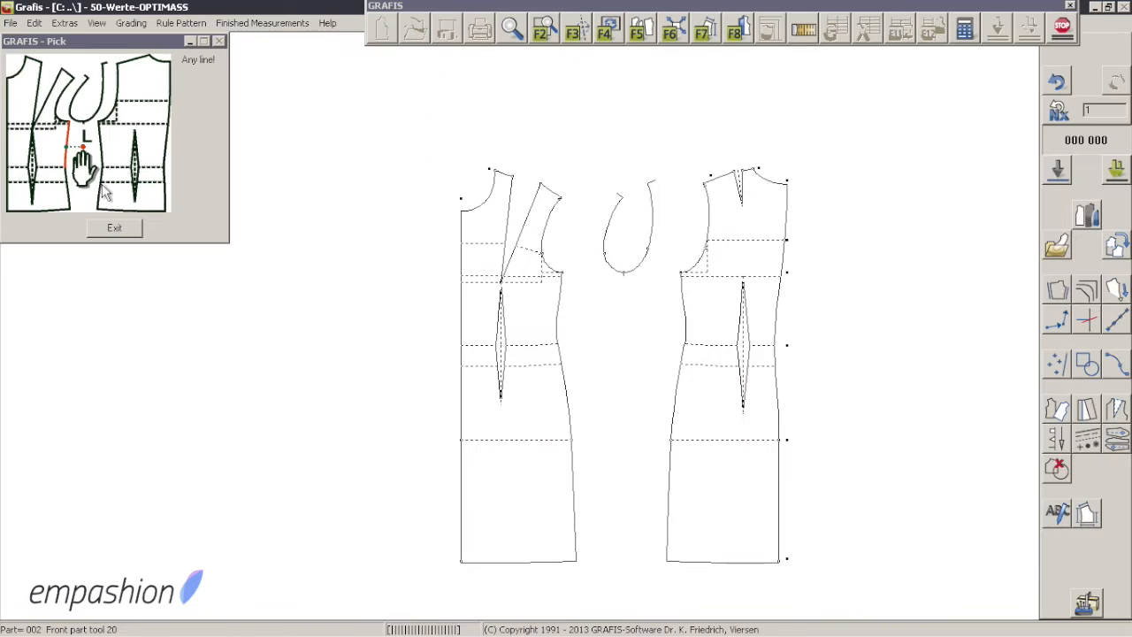
click(580, 283)
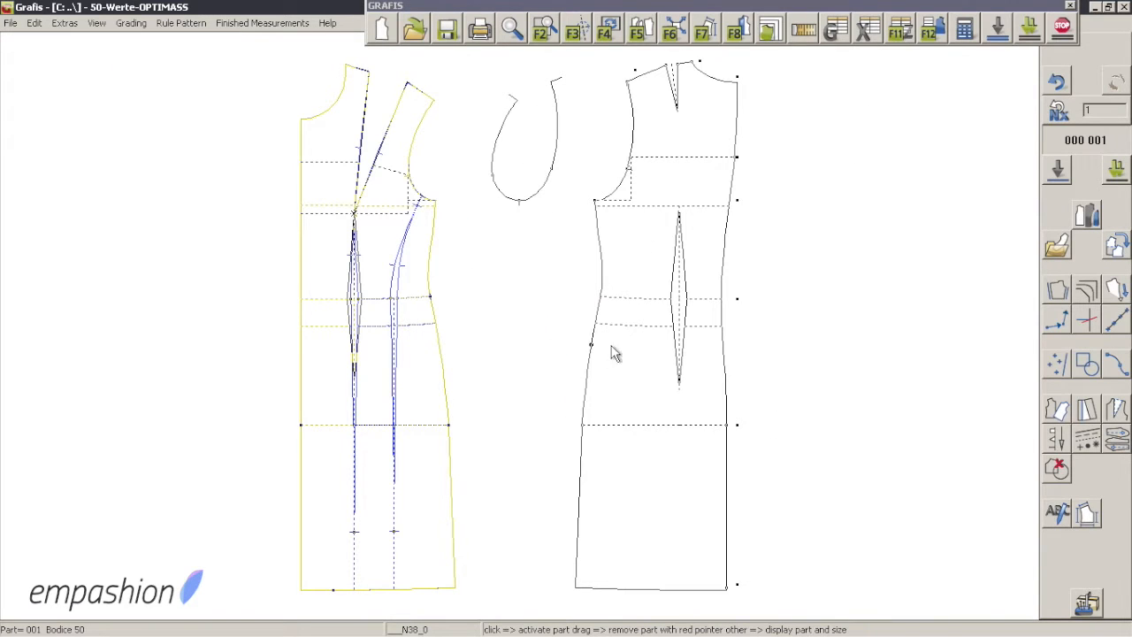
click(638, 31)
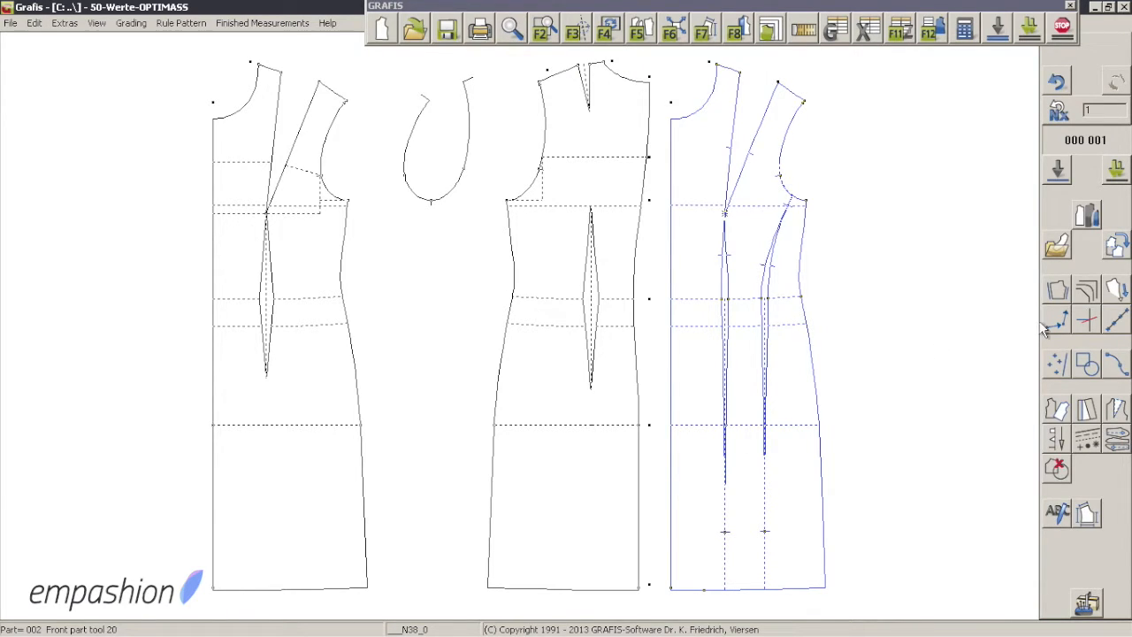
- Activate piece 003, name it "Back part tool 20" and return to the drawing
click(1088, 216)
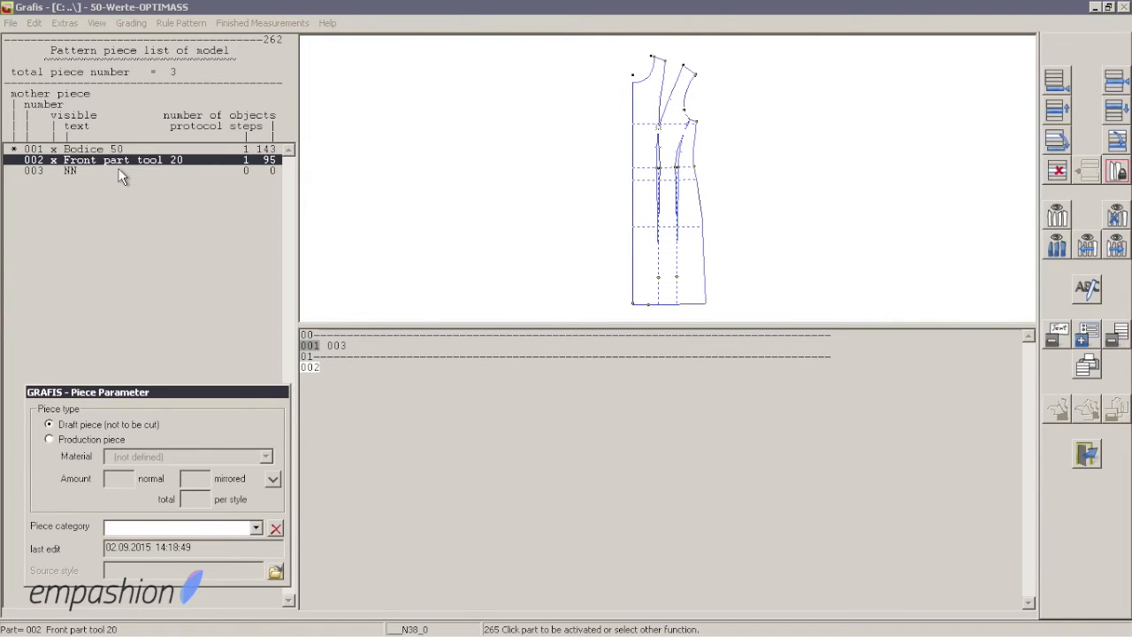
click(121, 171)
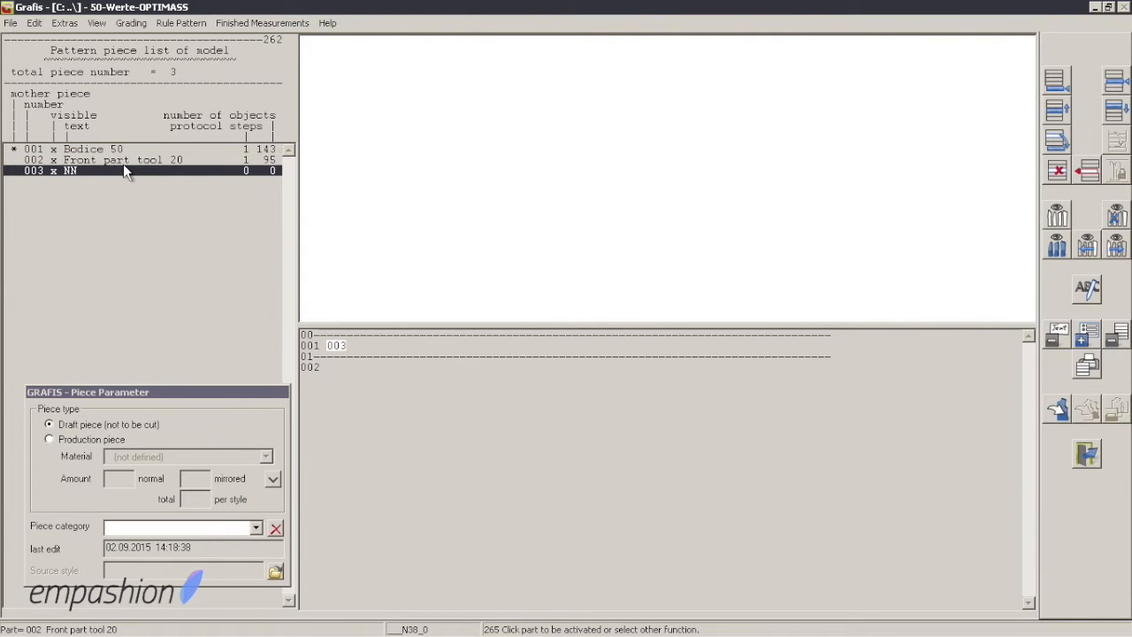
double_click(90, 170)
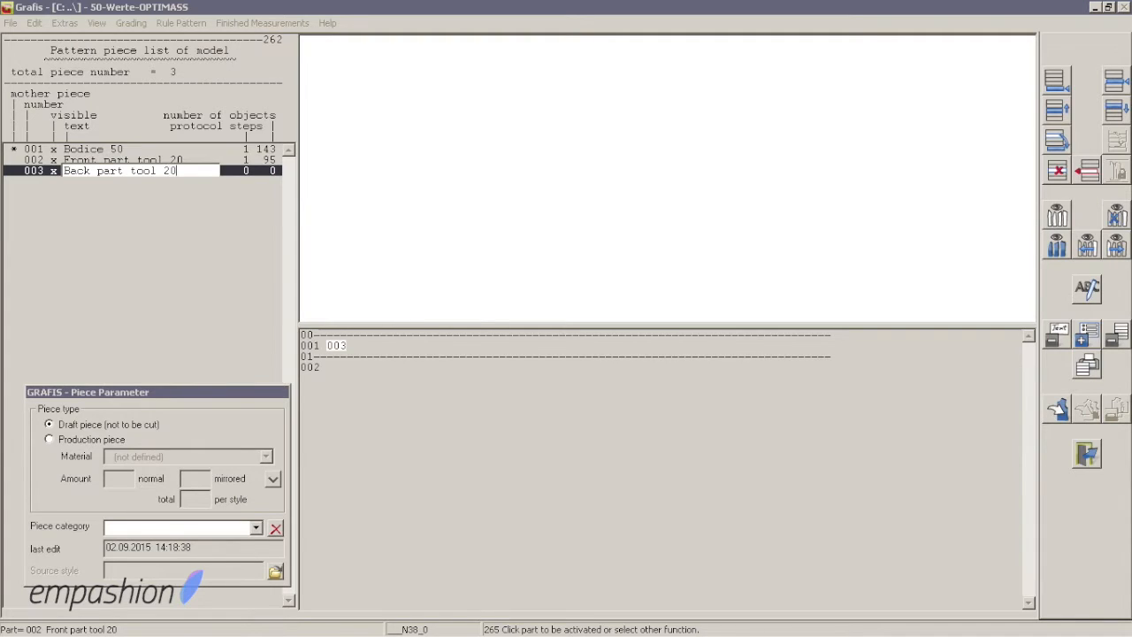
key(Return)
click(93, 173)
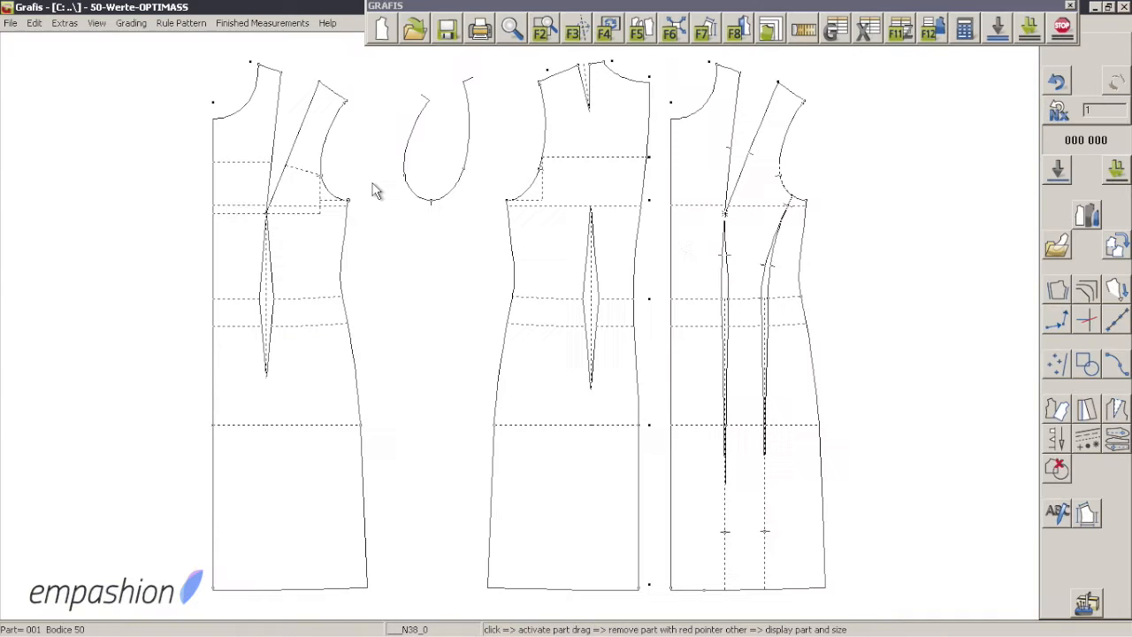
- Insert the women's Back part 20 tool, basing it on the bodice and linking it to the front part's shoulder lines
click(1055, 263)
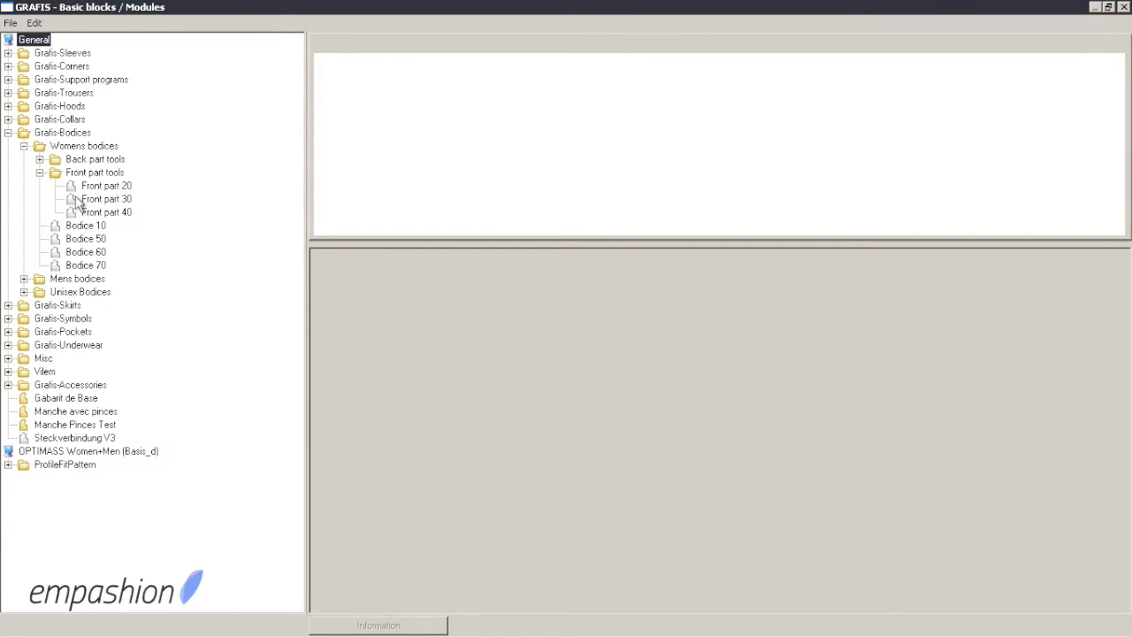
click(39, 159)
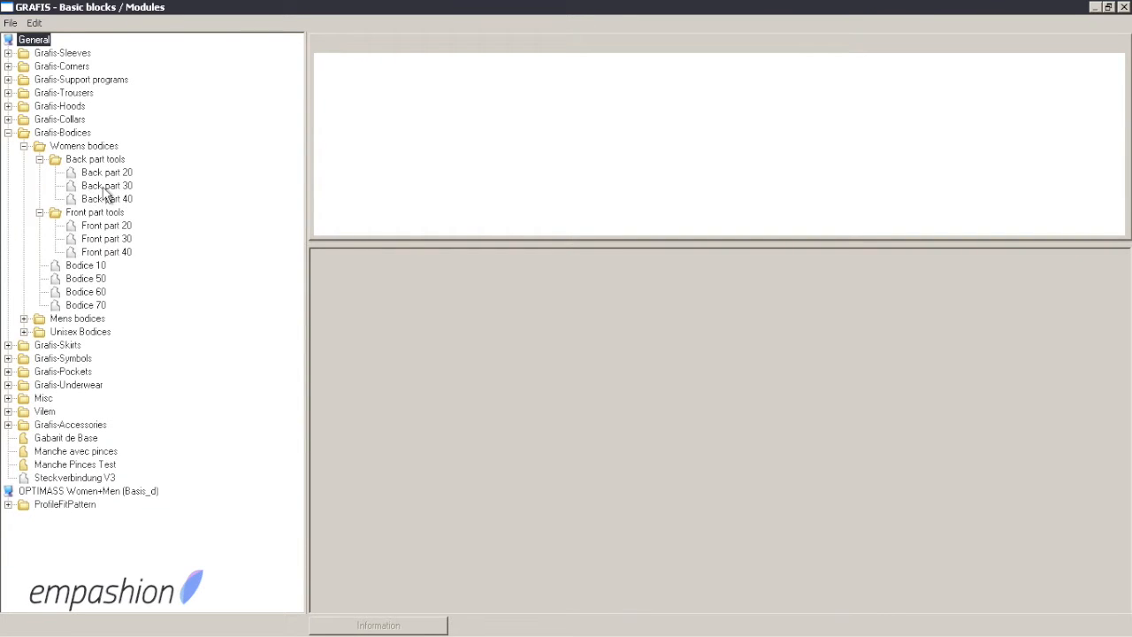
click(106, 174)
double_click(106, 174)
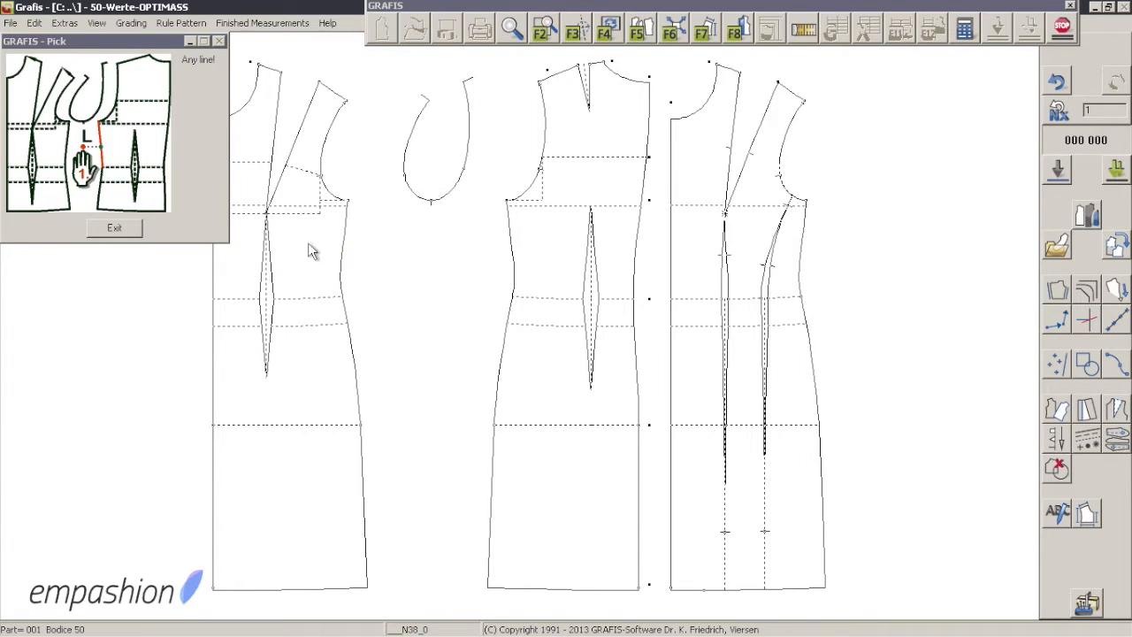
click(354, 223)
scroll(695, 253, up, 2)
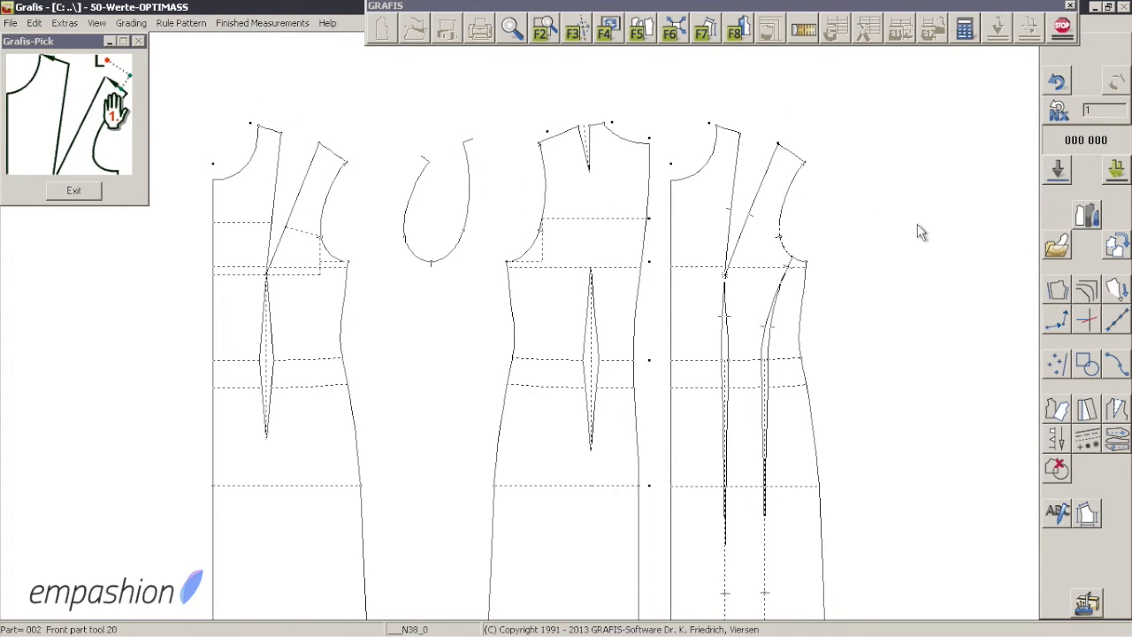
click(801, 133)
click(734, 110)
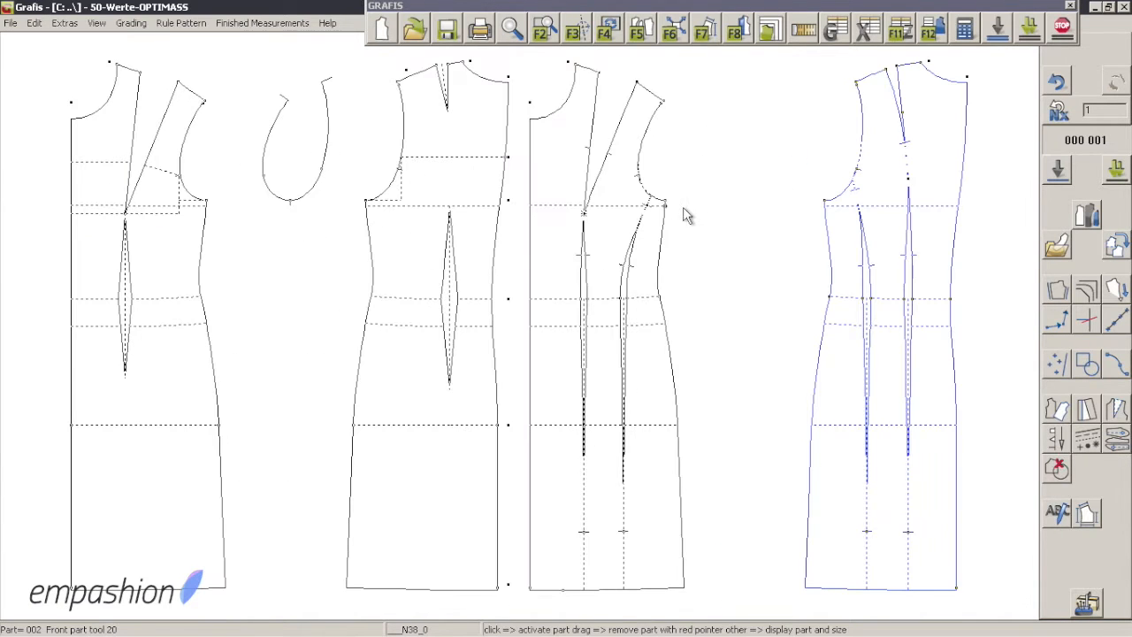
- Activate the front part and try shifting its panel seam along the shoulder to 37.0 in a base-size test run
click(653, 120)
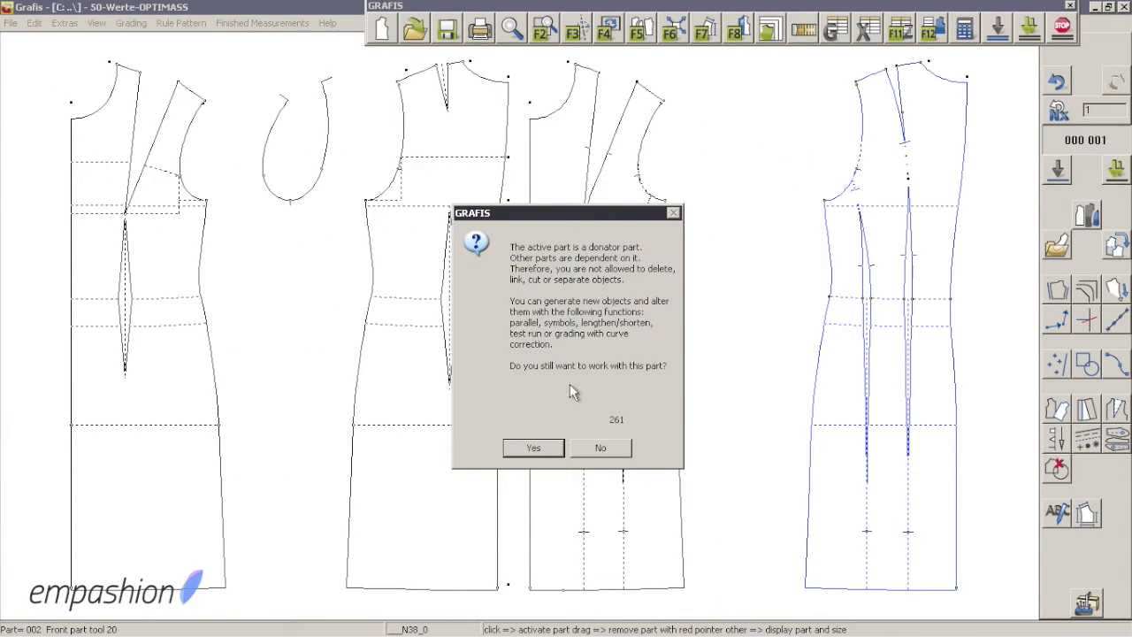
click(534, 448)
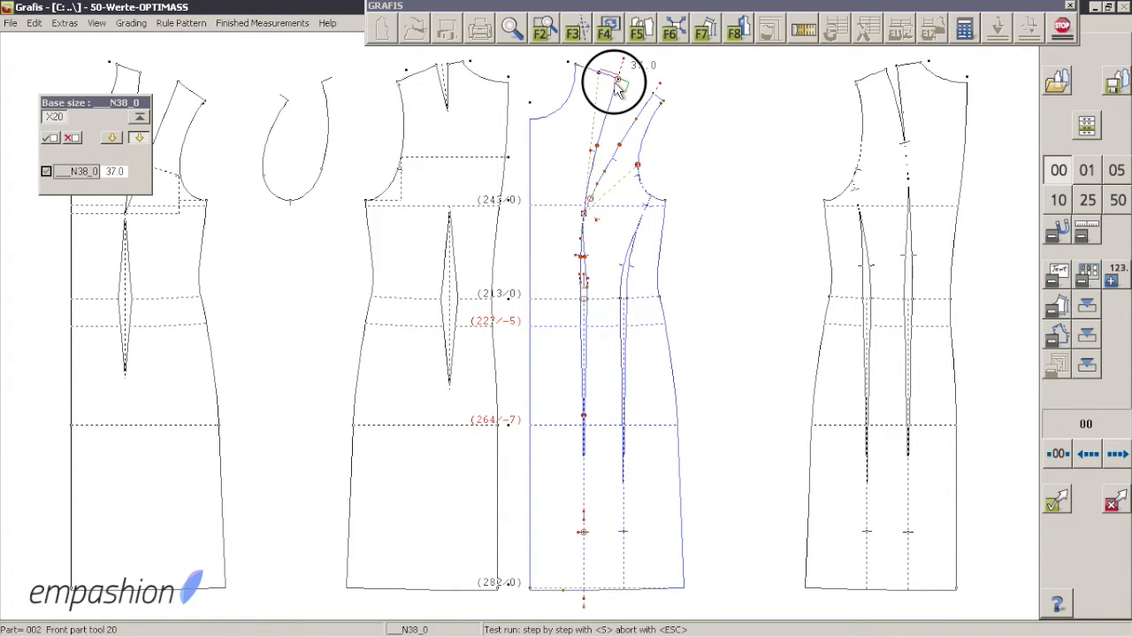
click(1059, 508)
click(997, 29)
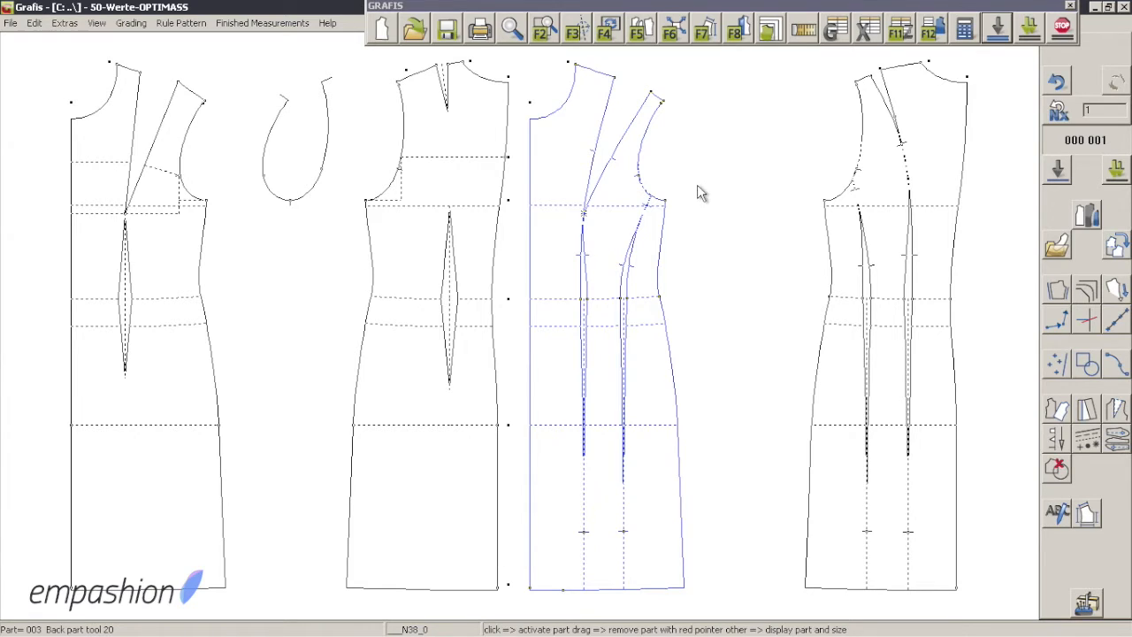
- Set the front part's shoulder panel seam offset to 0.0 using an increment of 05, and finish the test run
click(635, 123)
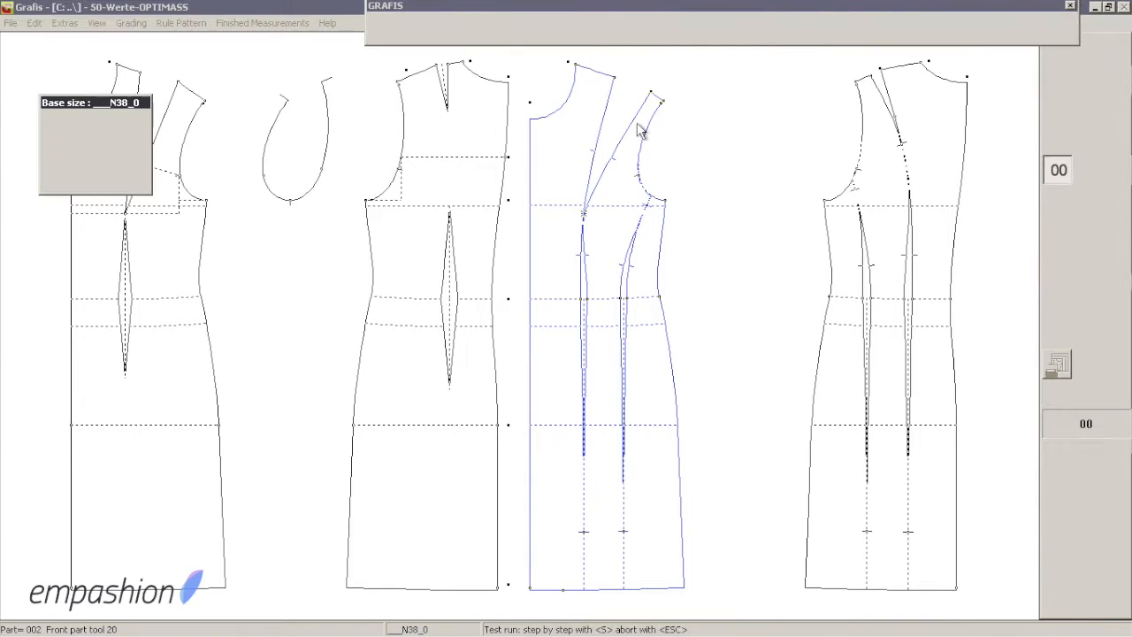
click(602, 80)
drag(602, 81, 593, 80)
click(1100, 173)
click(1114, 171)
click(597, 73)
click(598, 75)
click(1055, 498)
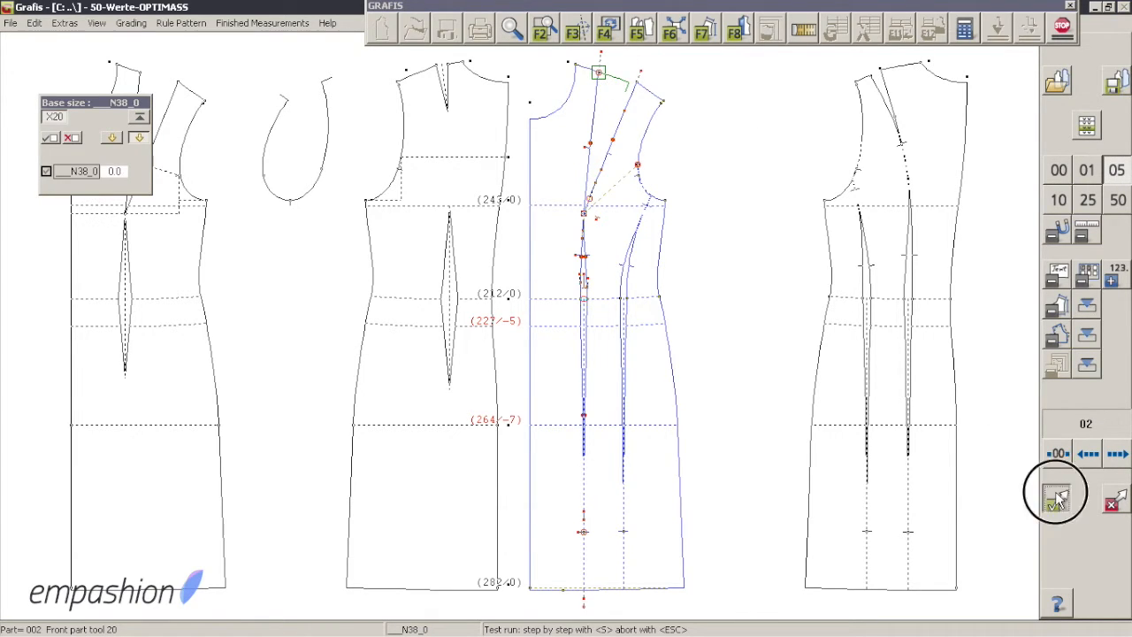
- Start a test run of the front part and switch its lower dart length option to millimetres
click(680, 417)
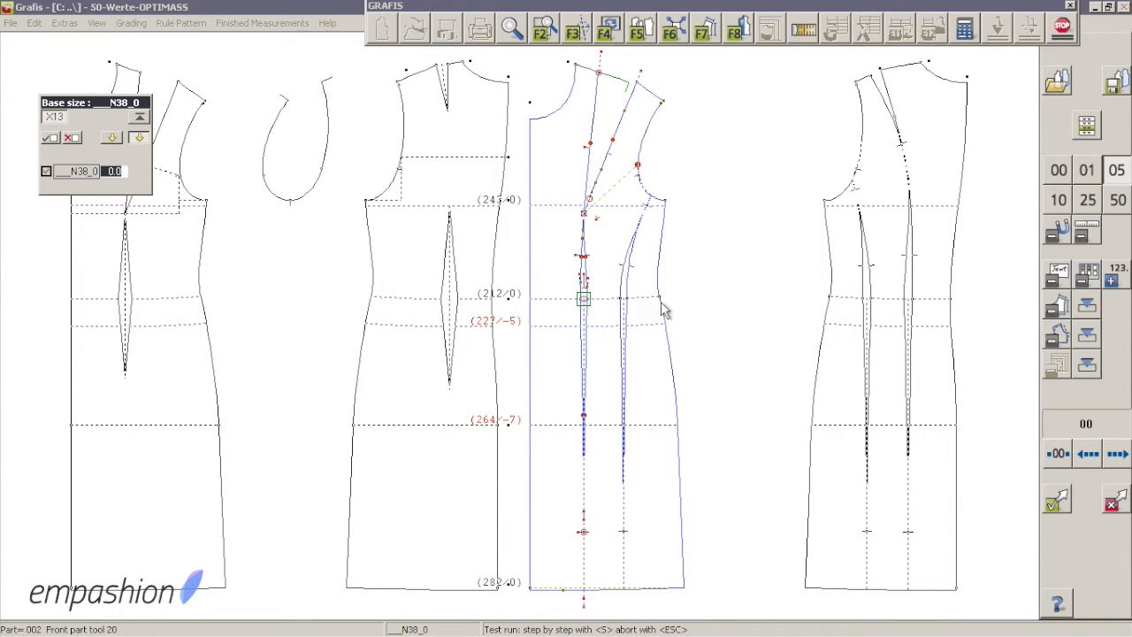
right_click(710, 304)
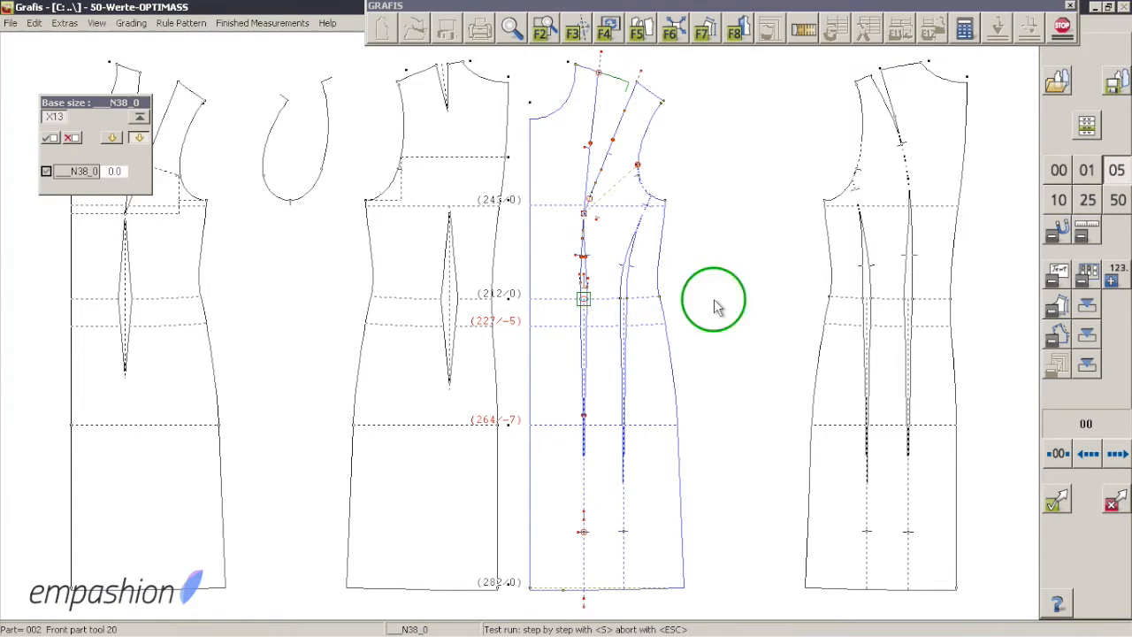
click(290, 93)
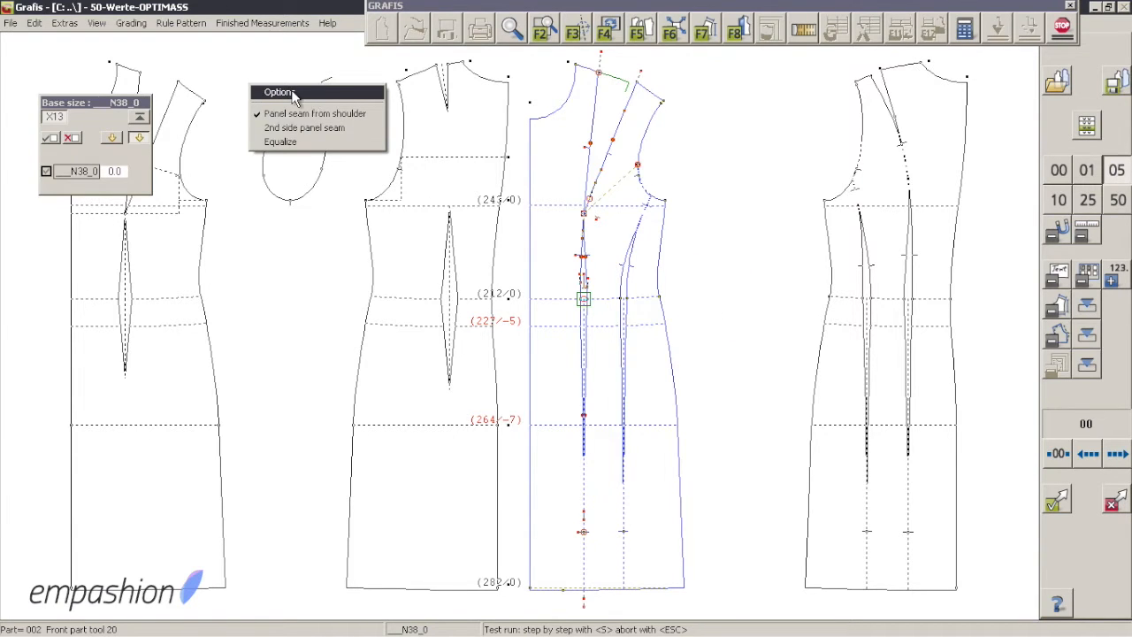
drag(771, 226, 894, 201)
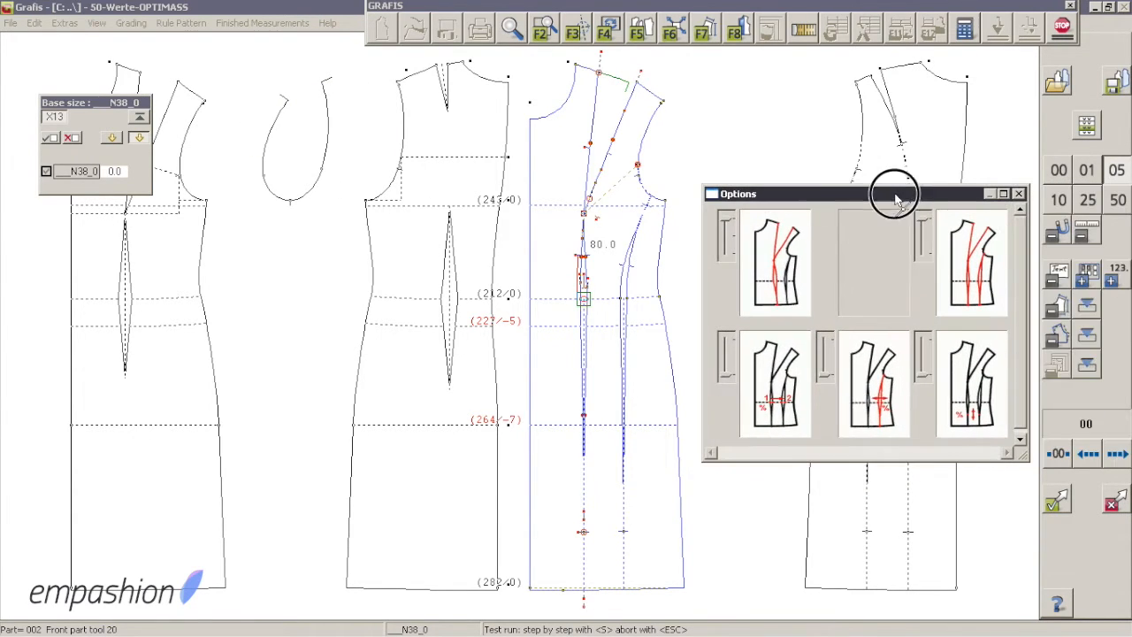
click(824, 365)
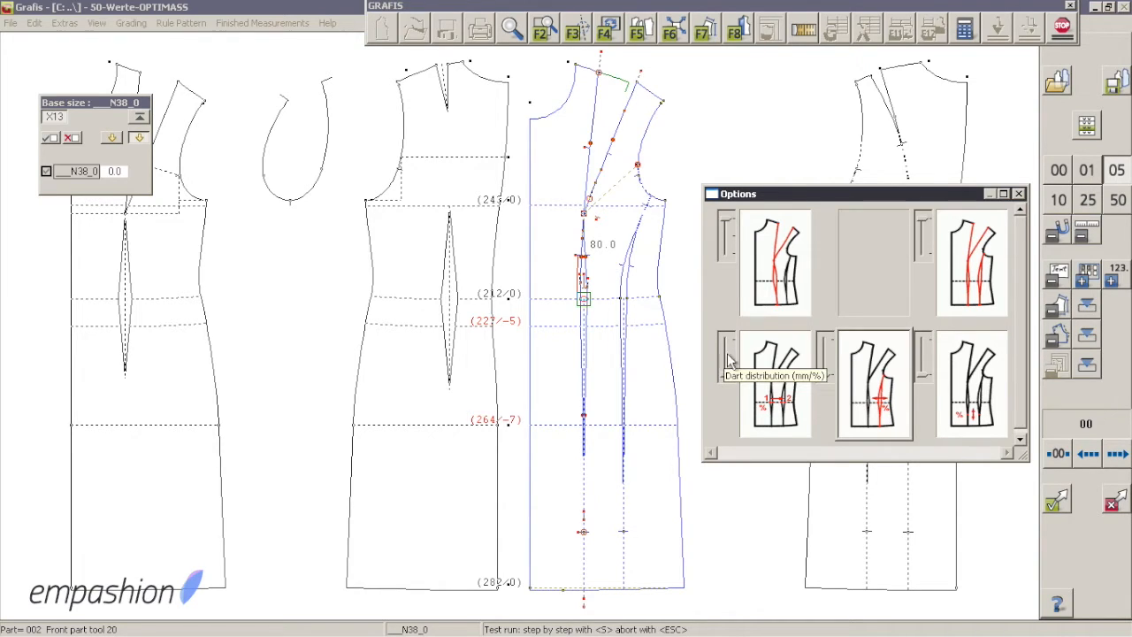
click(925, 354)
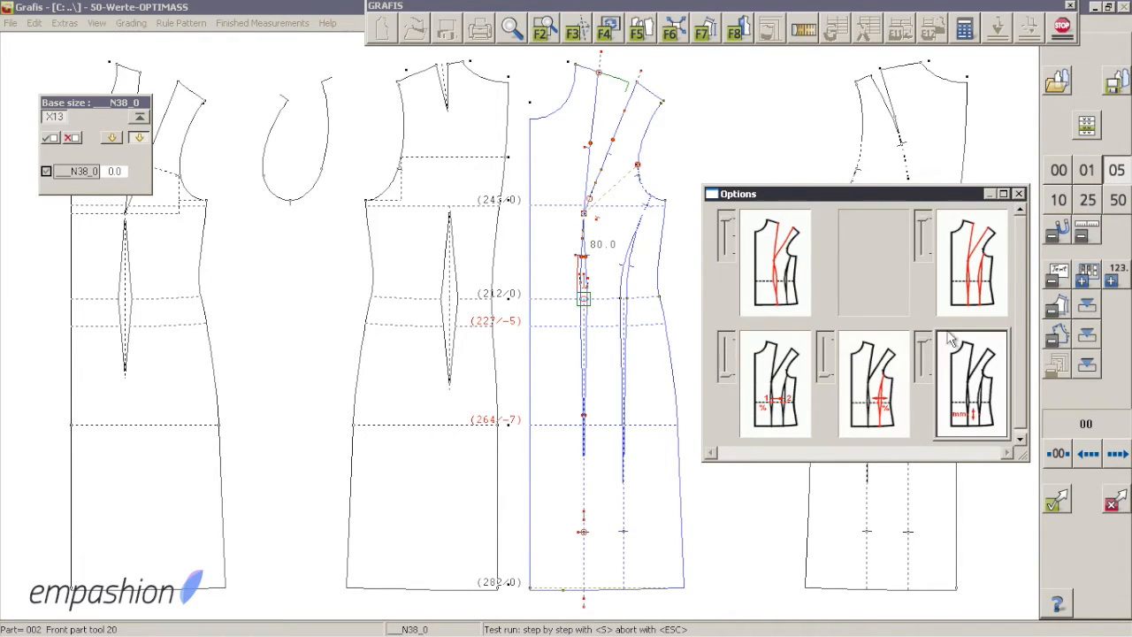
click(1018, 194)
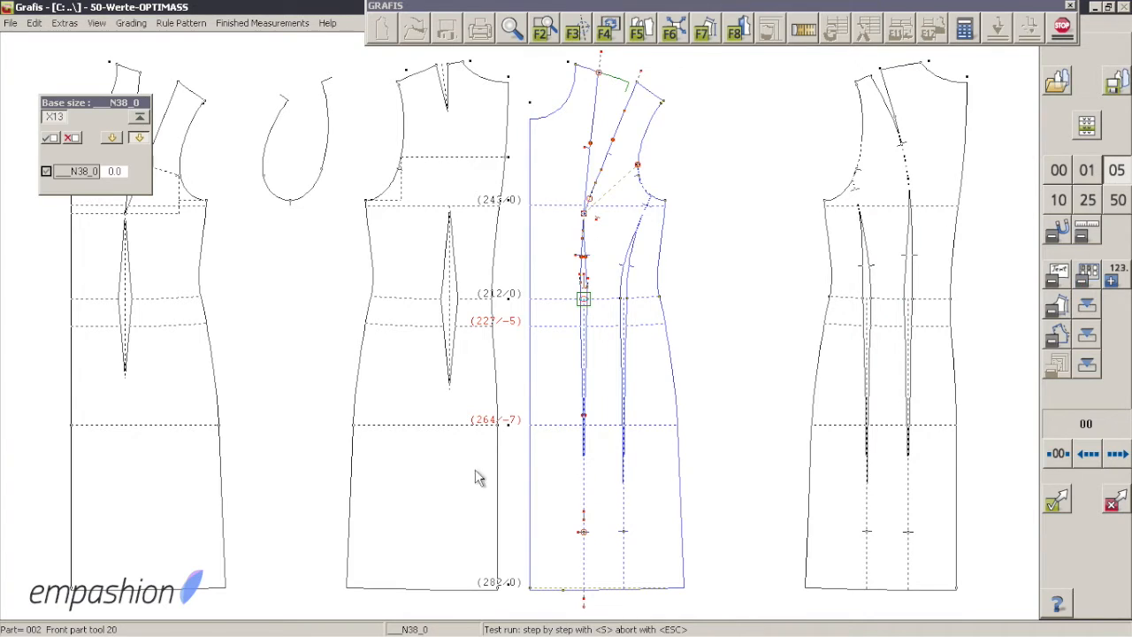
- Set the lower dart lengths of the front part's shoulder panel seam and 2nd side panel seam to 230.0 each
click(589, 502)
drag(589, 502, 594, 432)
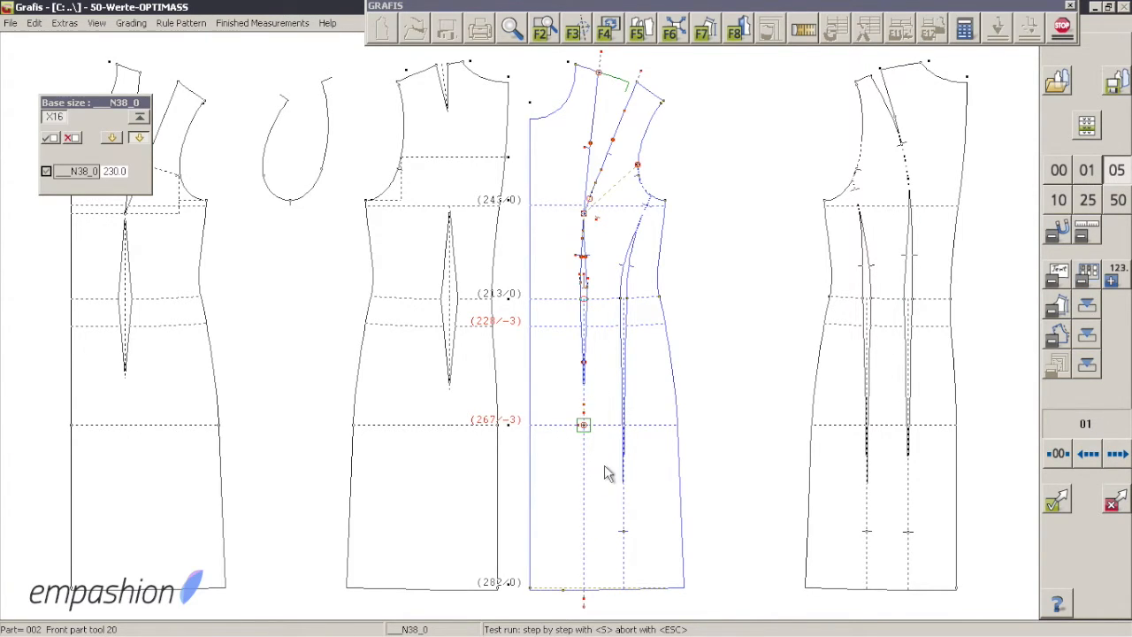
scroll(607, 477, down, 2)
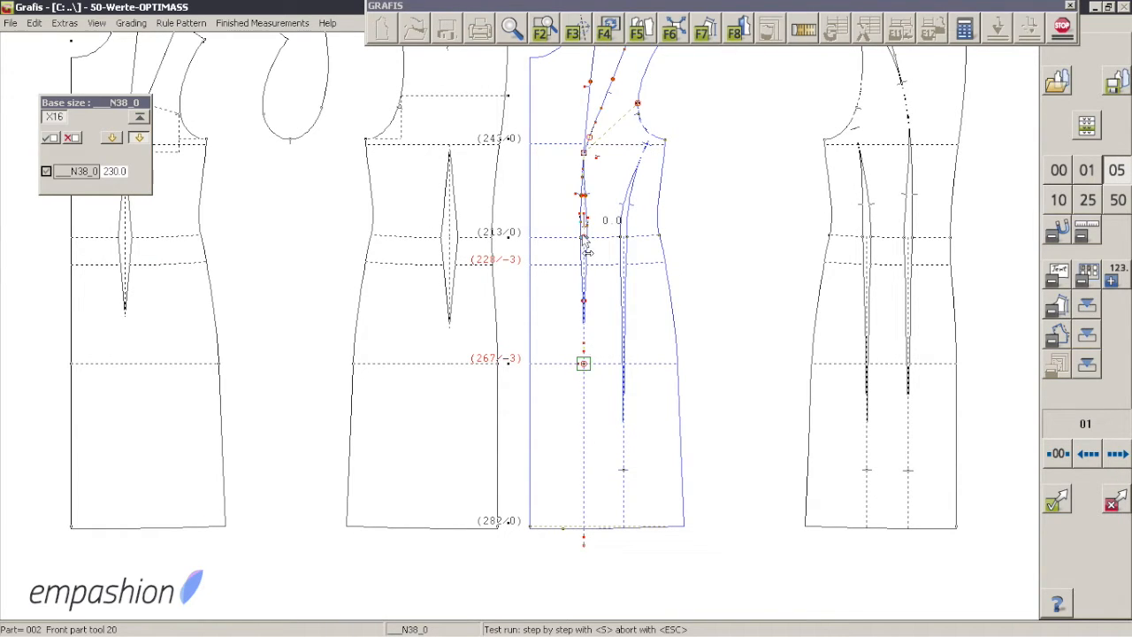
mouse_move(583, 361)
mouse_down()
mouse_move(593, 272)
mouse_move(593, 376)
mouse_move(590, 363)
mouse_up()
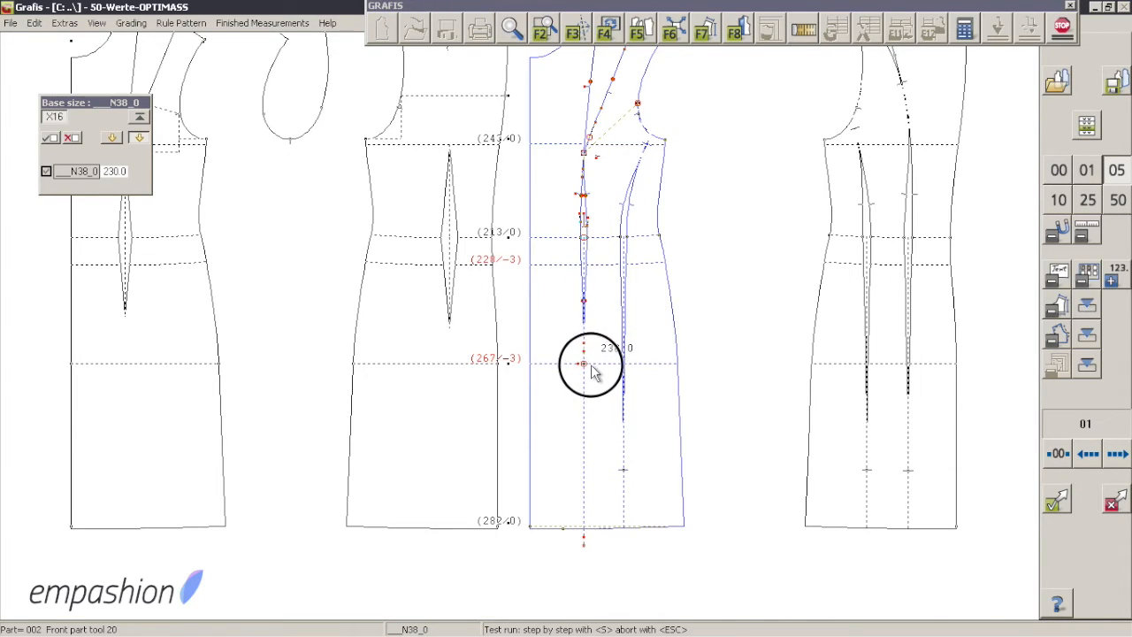
right_click(694, 324)
click(345, 133)
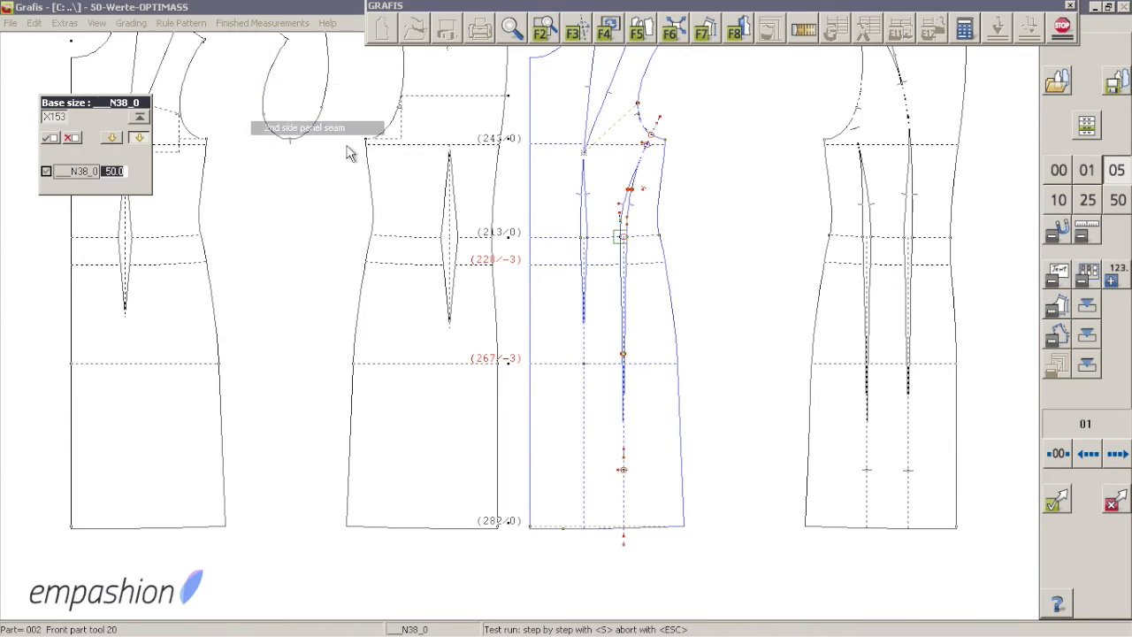
drag(623, 470, 643, 372)
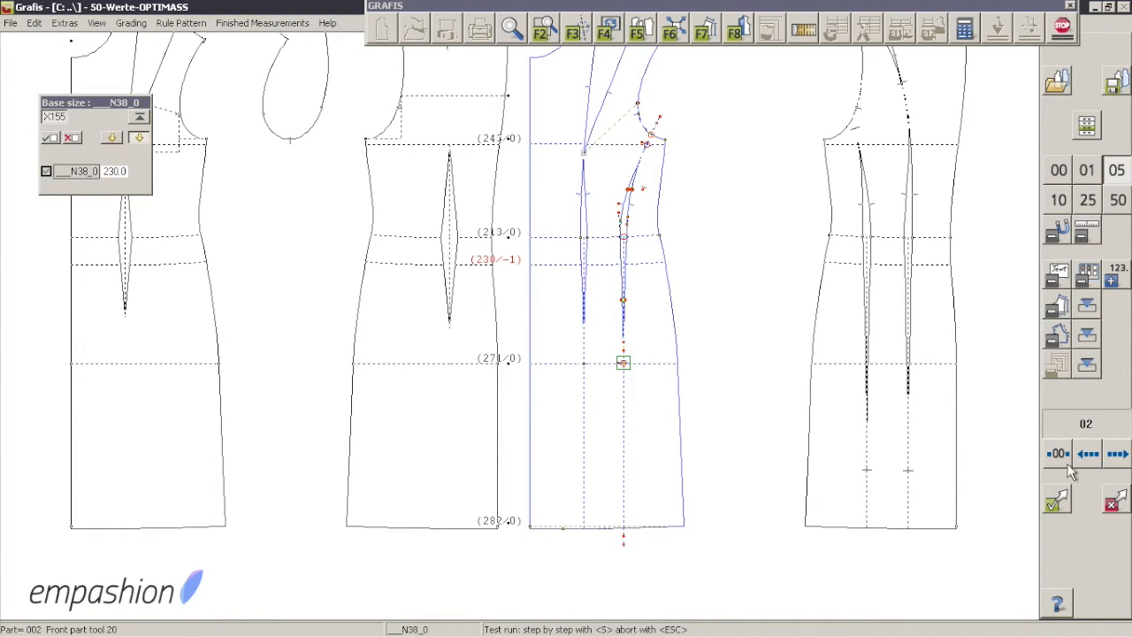
click(1056, 502)
- Set the hem flare of the front part's shoulder panel seam and 2nd side panel seam to 5.0 each
click(677, 318)
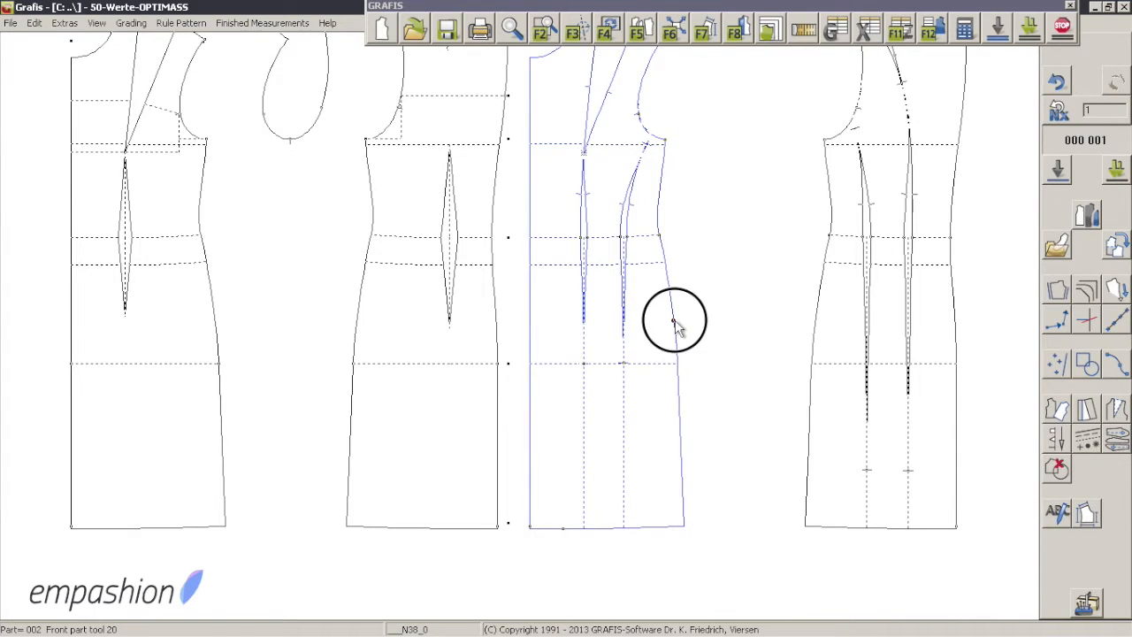
click(587, 560)
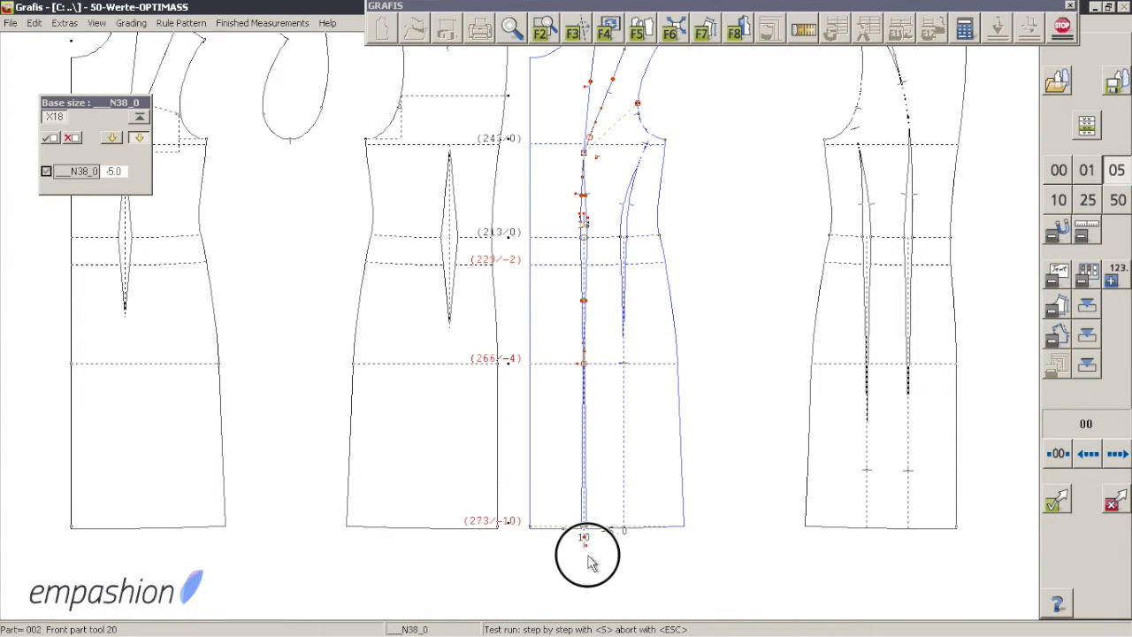
click(586, 564)
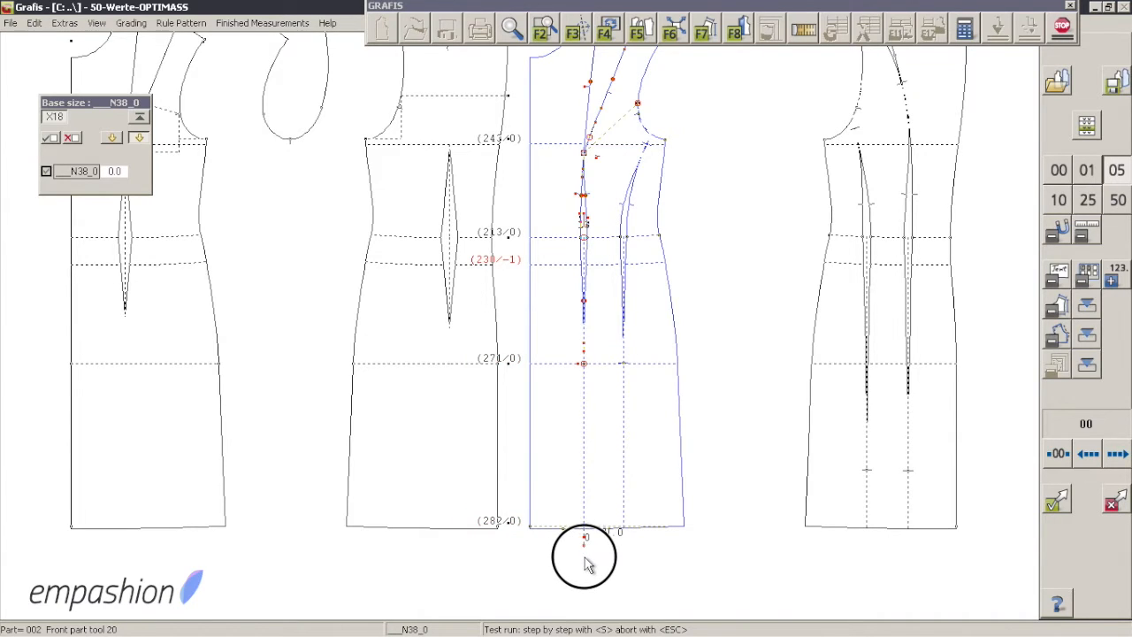
click(581, 558)
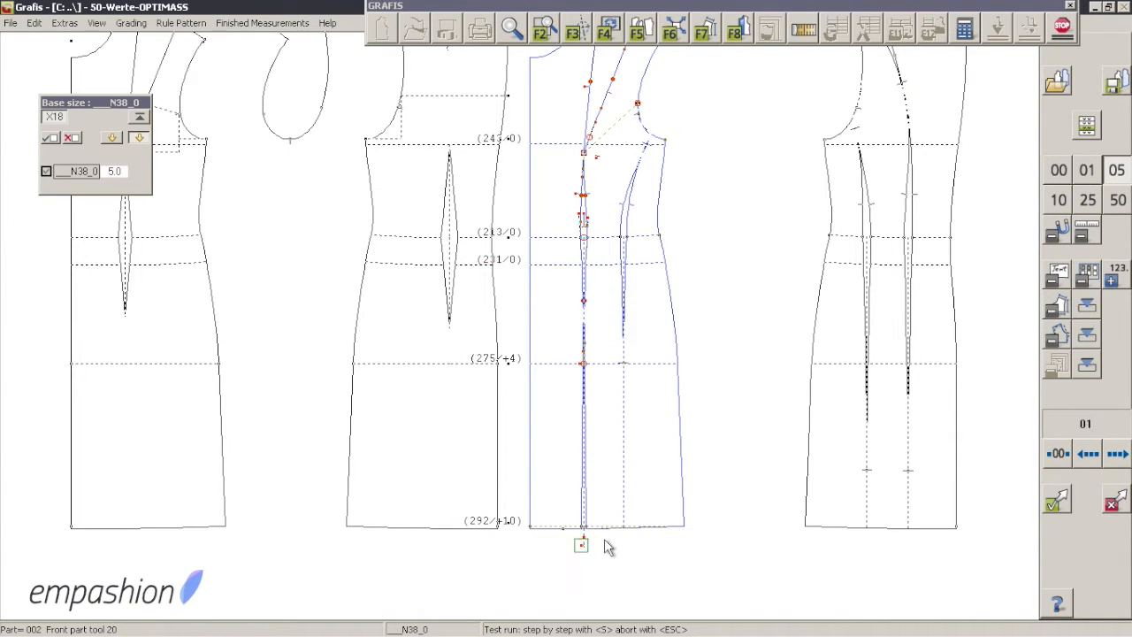
click(634, 525)
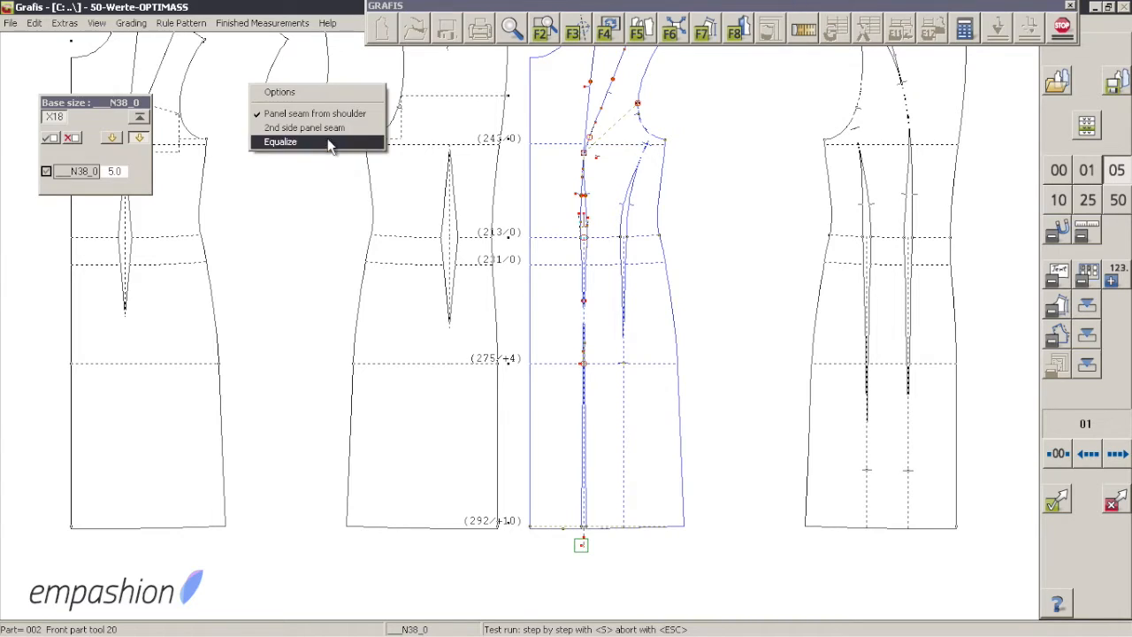
click(327, 139)
click(616, 548)
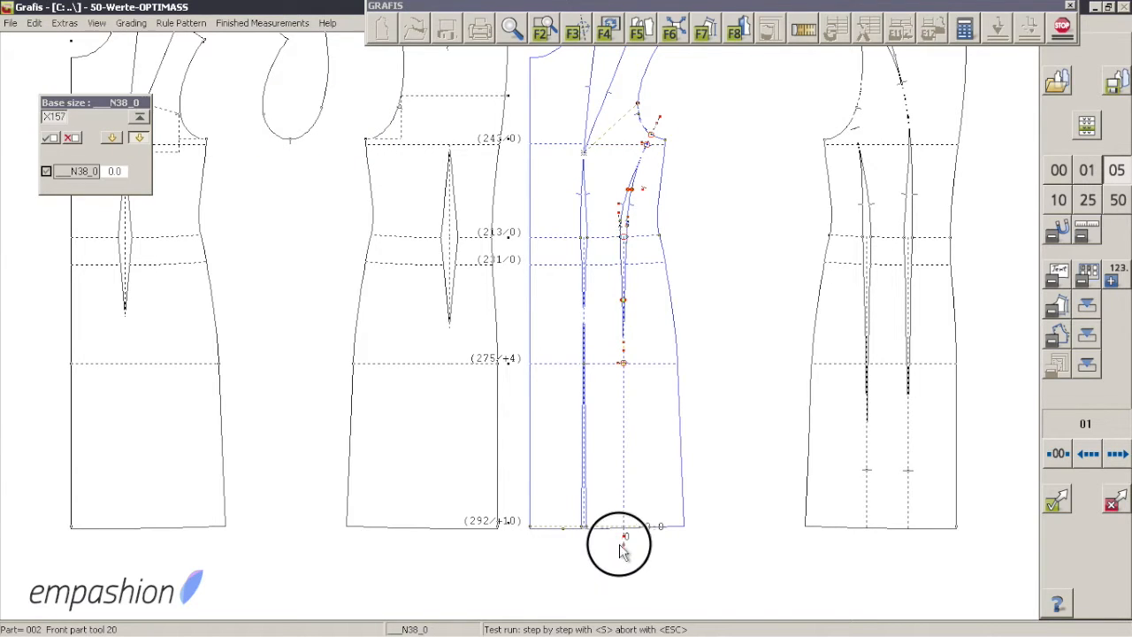
click(616, 551)
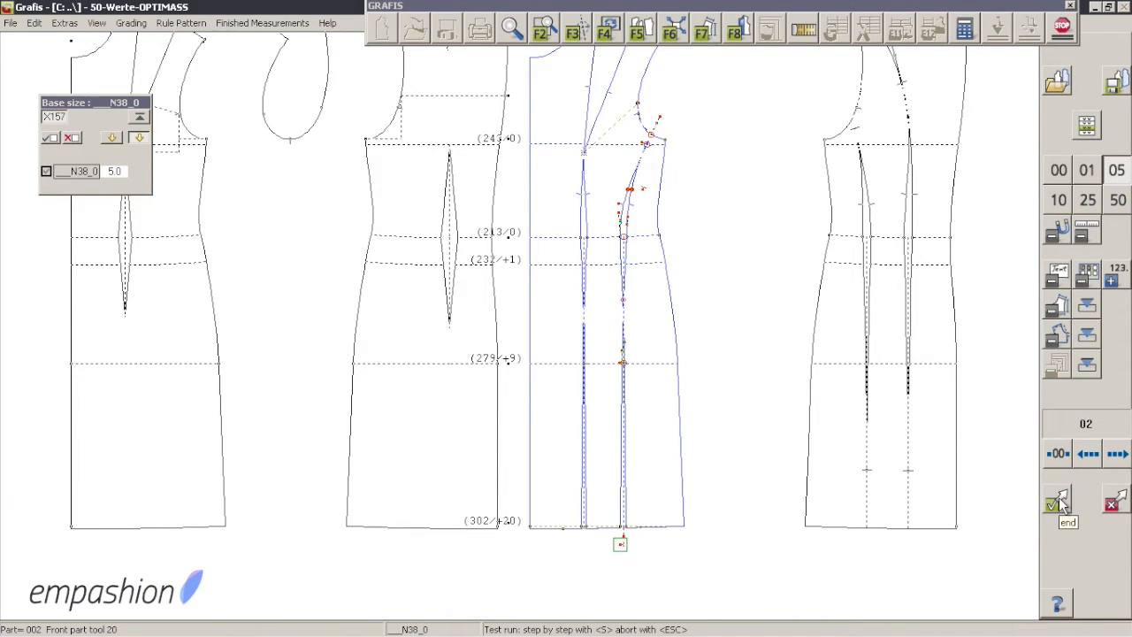
click(620, 545)
click(1056, 502)
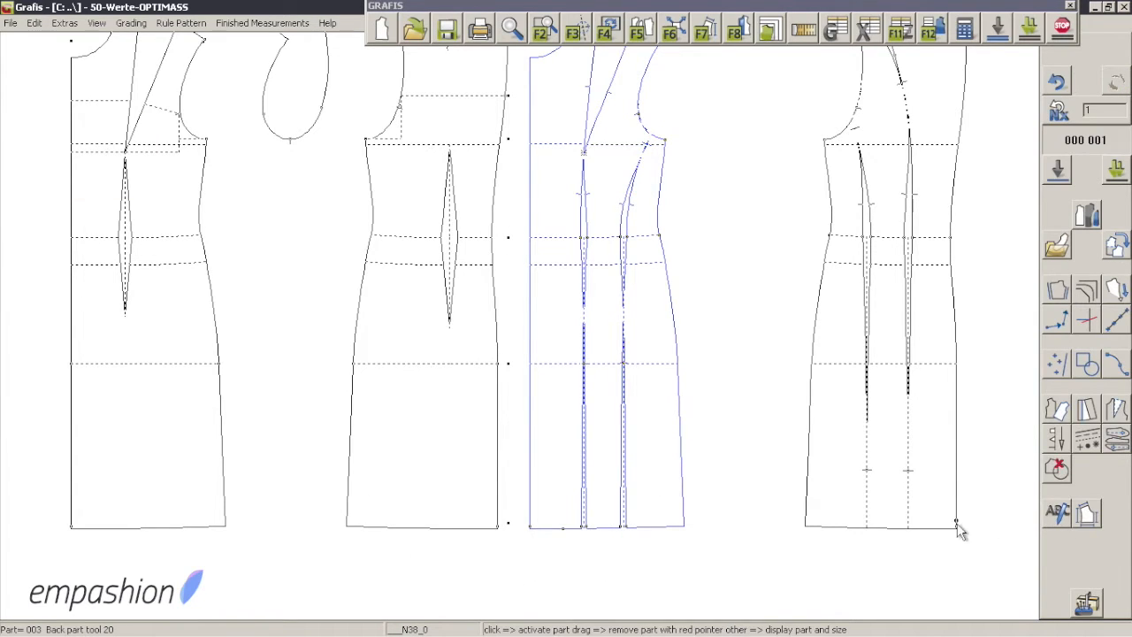
- Start a test run of the back part and switch its lower dart length option to millimetres
click(902, 508)
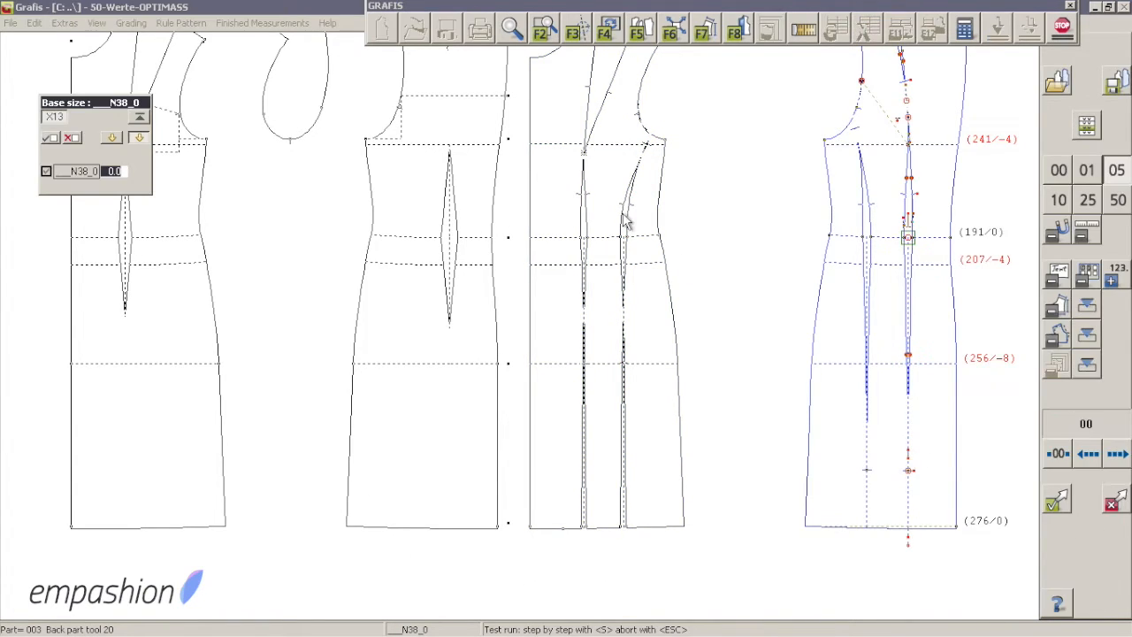
click(315, 95)
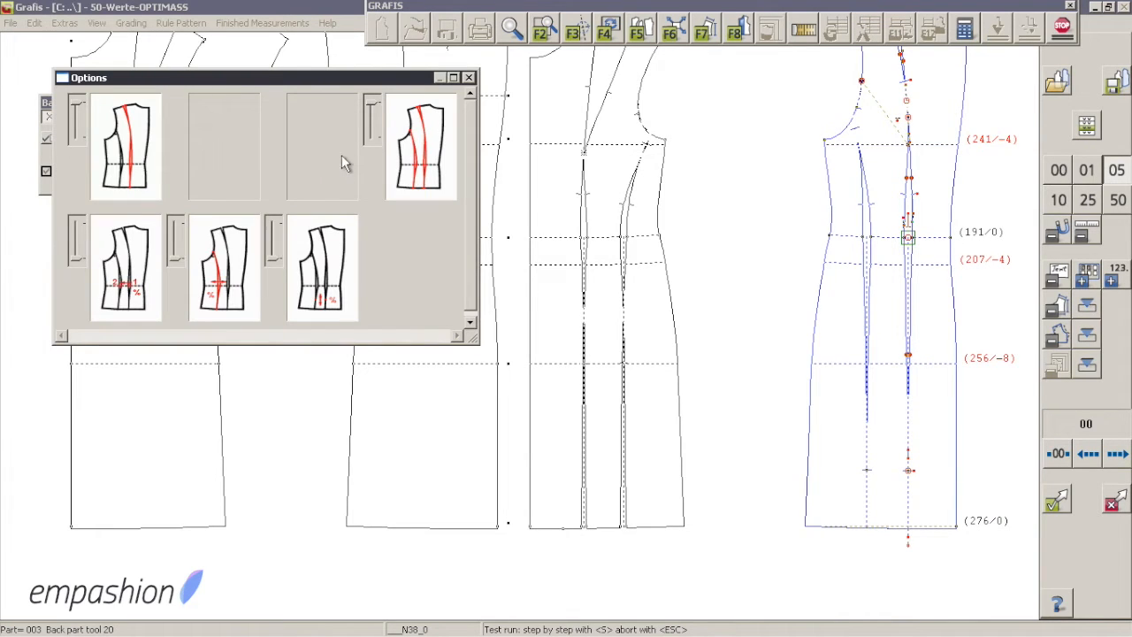
click(274, 246)
click(469, 78)
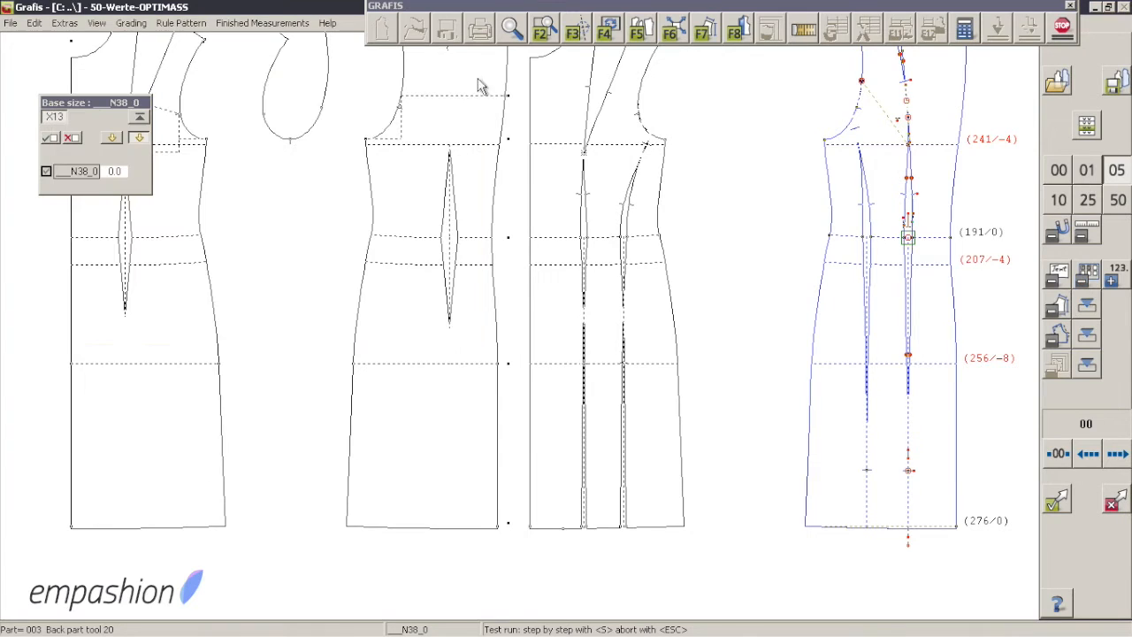
- Set the lower dart lengths of the back part's shoulder panel seam and side panel seam to 230.0 each
drag(908, 470, 908, 364)
right_click(828, 417)
click(300, 131)
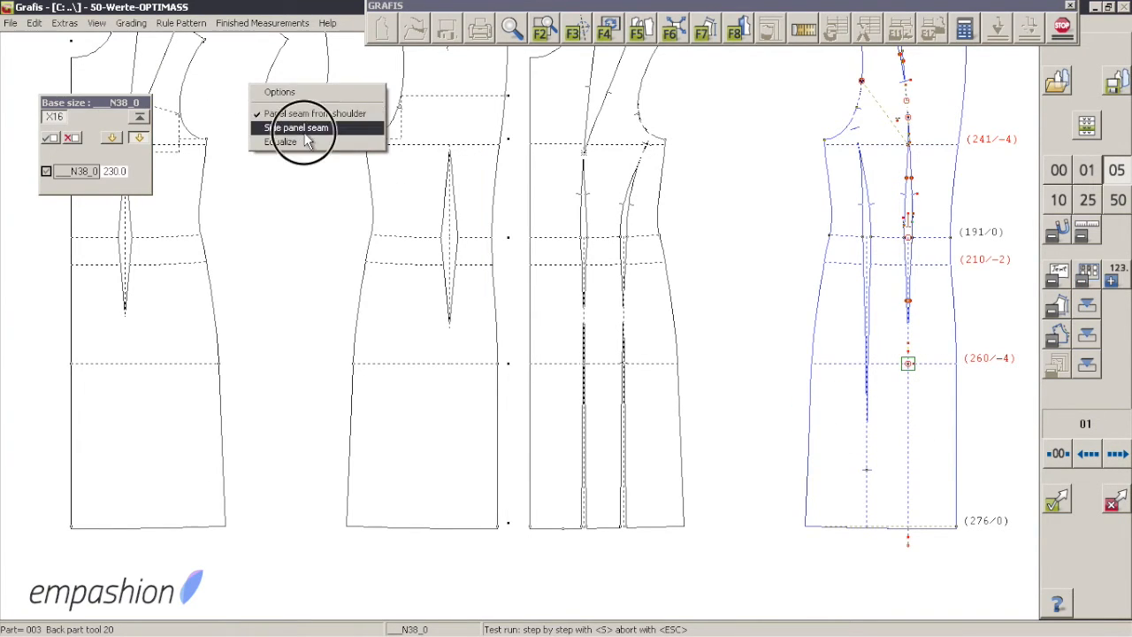
drag(871, 466, 881, 373)
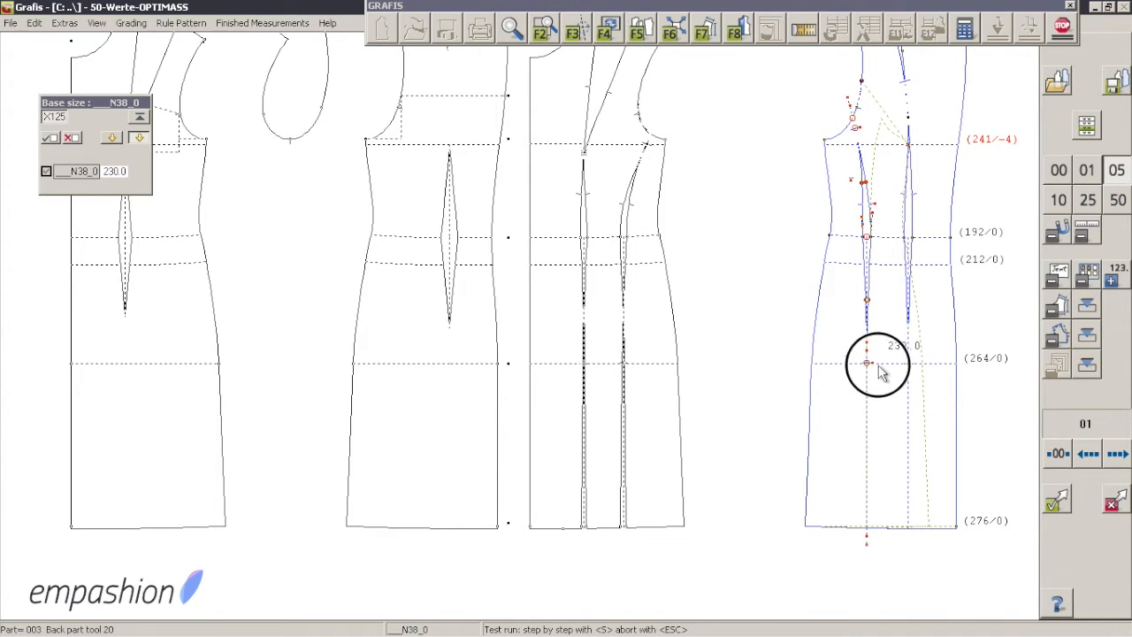
- Set the hem flare of the back part's side panel seam to 5.0
click(868, 546)
mouse_move(867, 545)
mouse_down()
mouse_move(871, 563)
mouse_move(867, 551)
mouse_up()
right_click(707, 362)
click(823, 479)
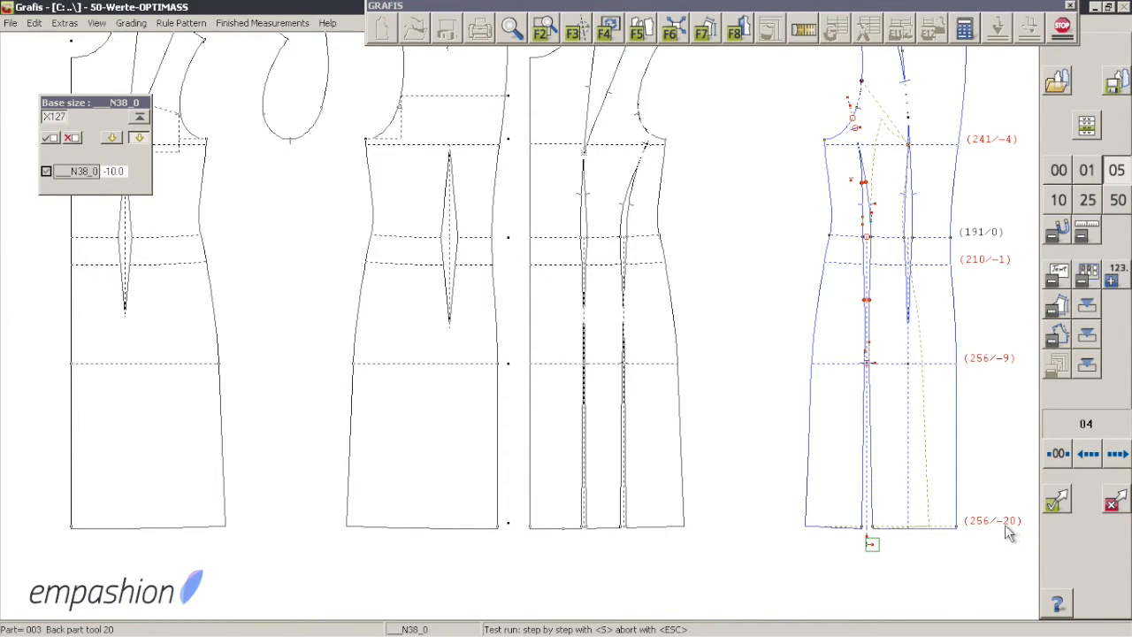
drag(872, 544, 873, 562)
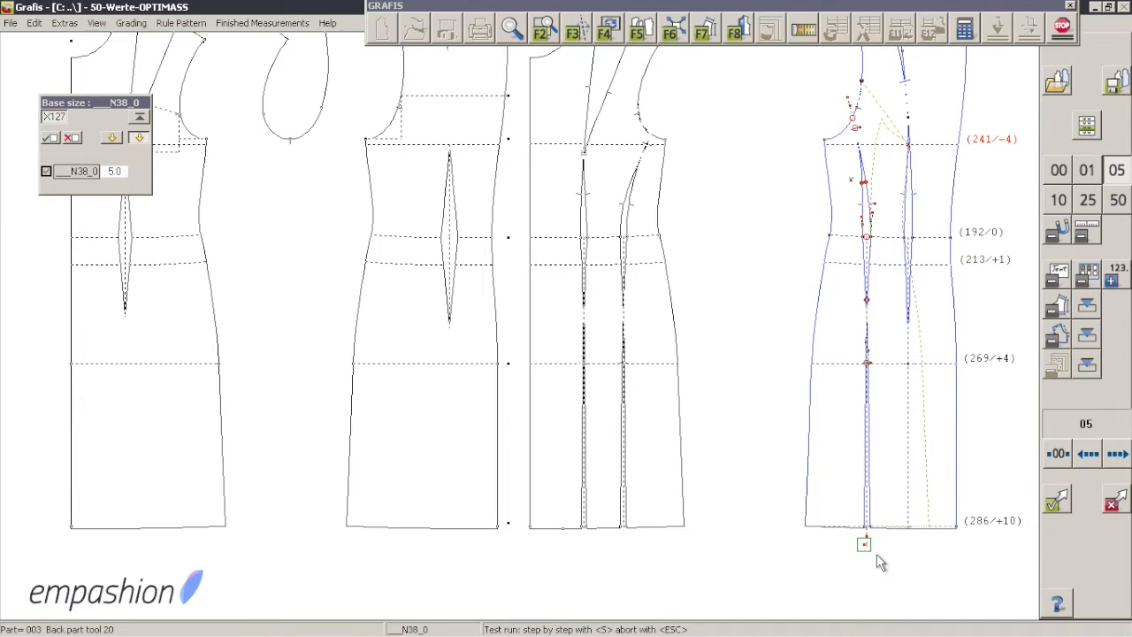
- Set the hem flare of the back part's shoulder panel seam to 5.0 and accept the test run
right_click(883, 469)
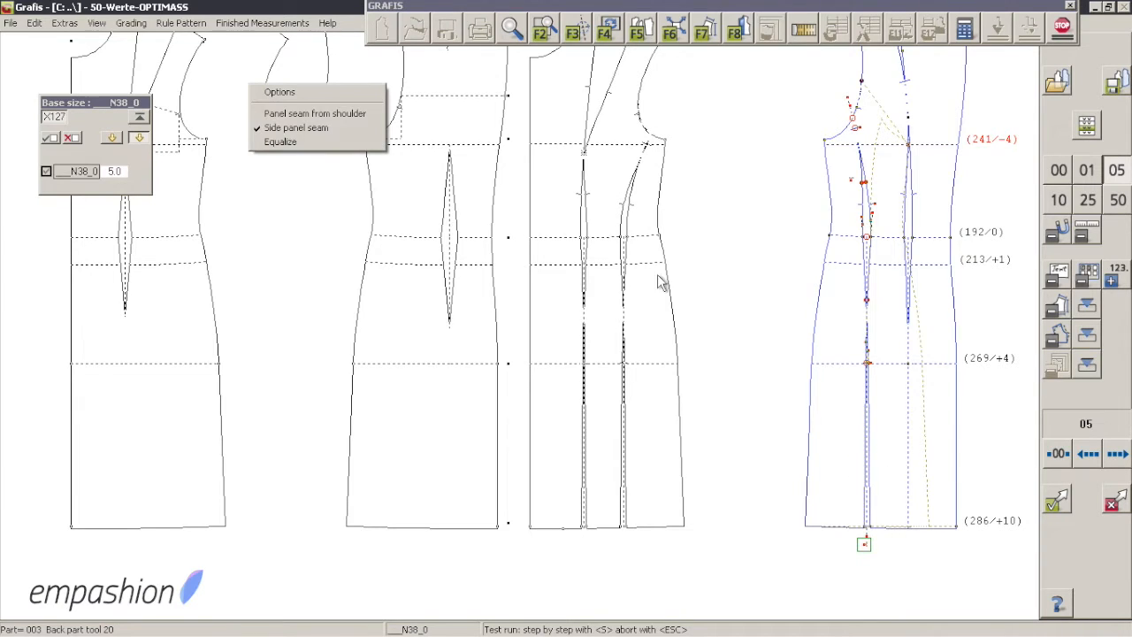
click(298, 114)
click(907, 542)
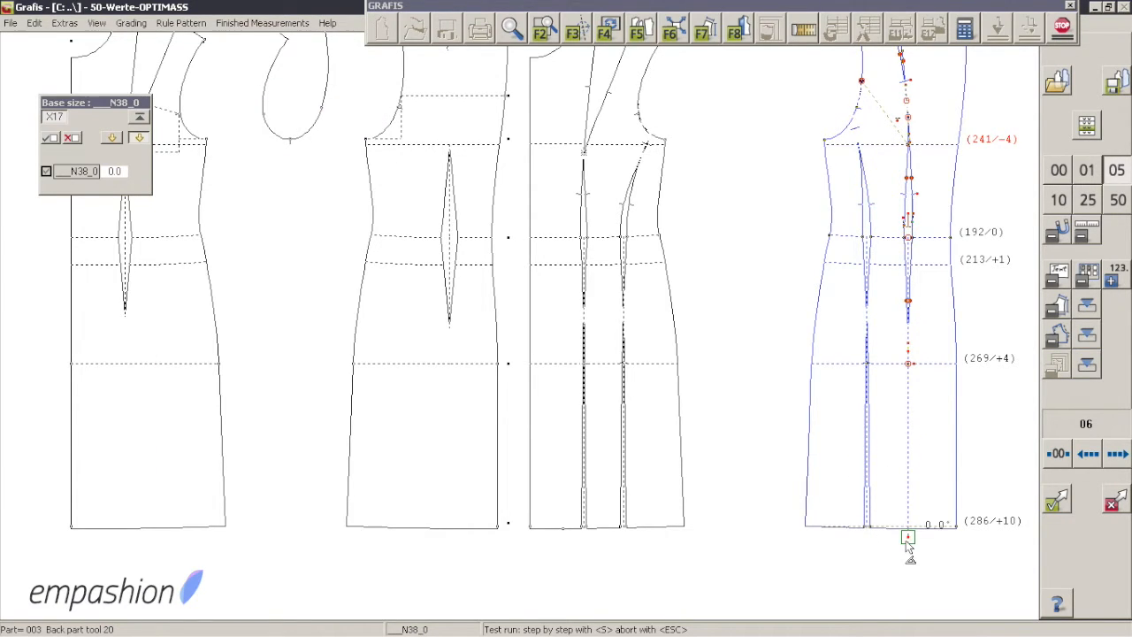
click(906, 549)
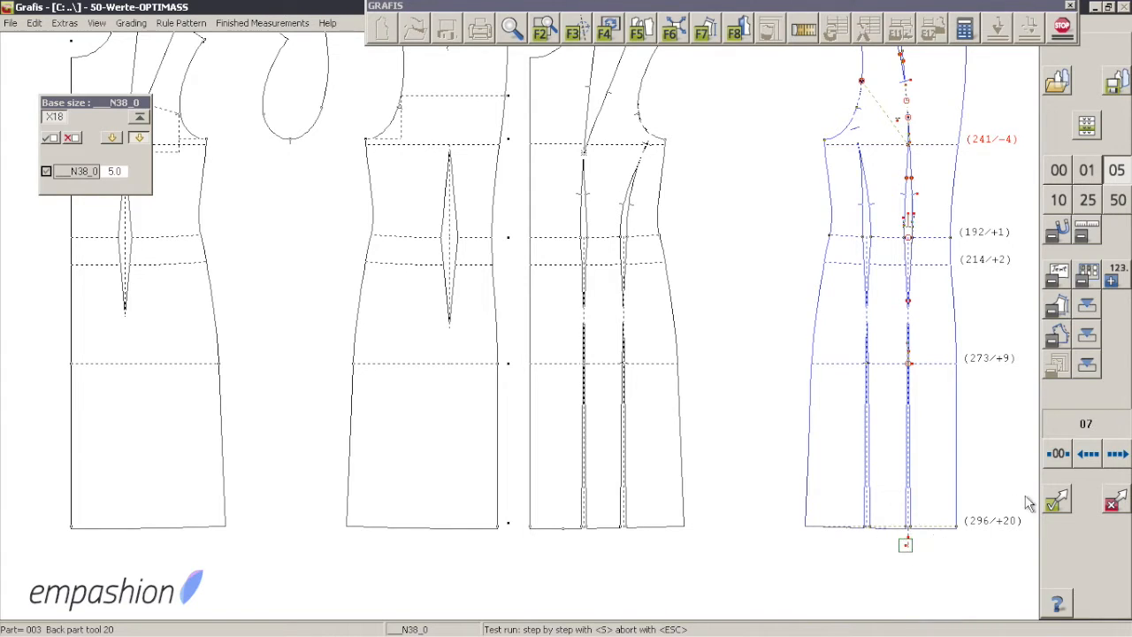
click(1056, 501)
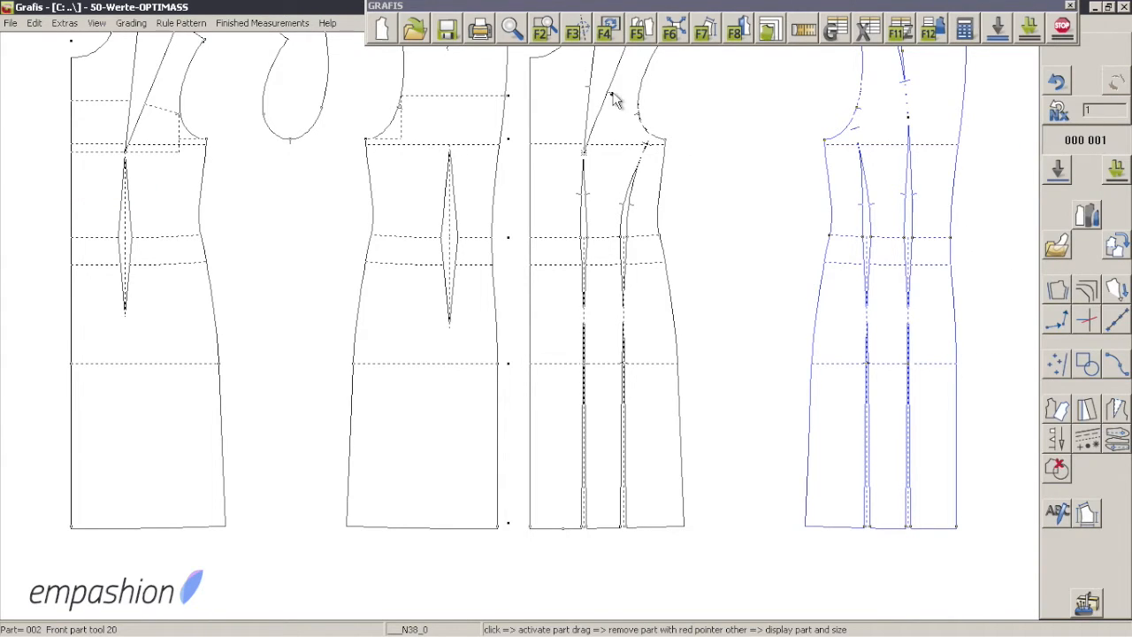
- Add a new piece to the model's pattern piece list, name it "Front edge + collar" and make it the active part
click(521, 31)
scroll(590, 84, down, 3)
drag(606, 89, 698, 215)
right_click(699, 215)
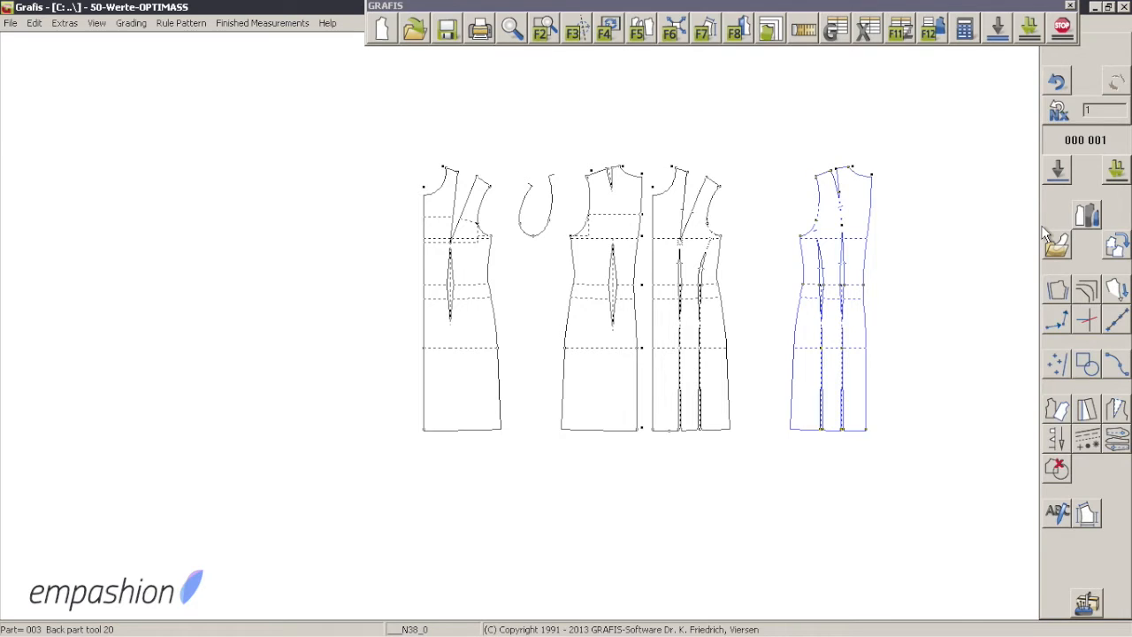
click(1088, 221)
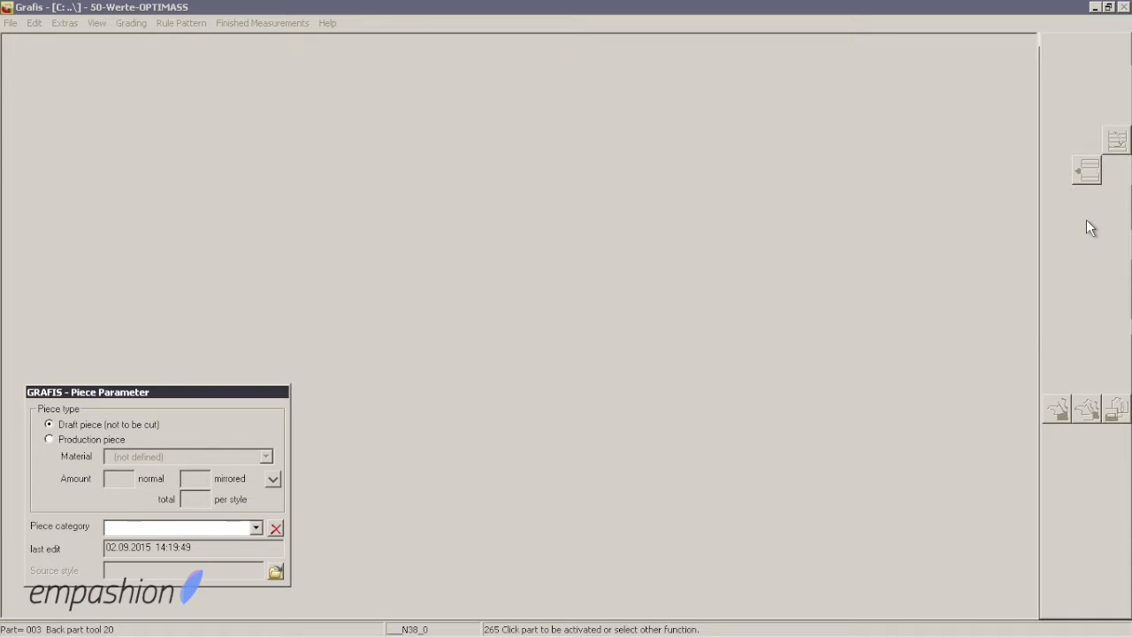
click(1054, 82)
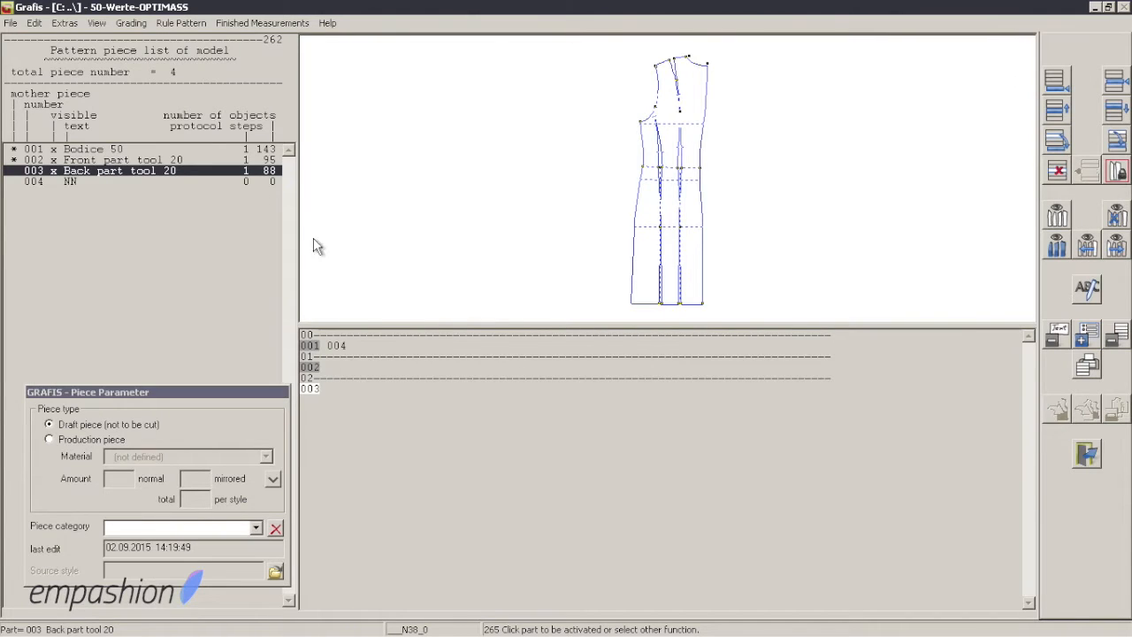
double_click(115, 181)
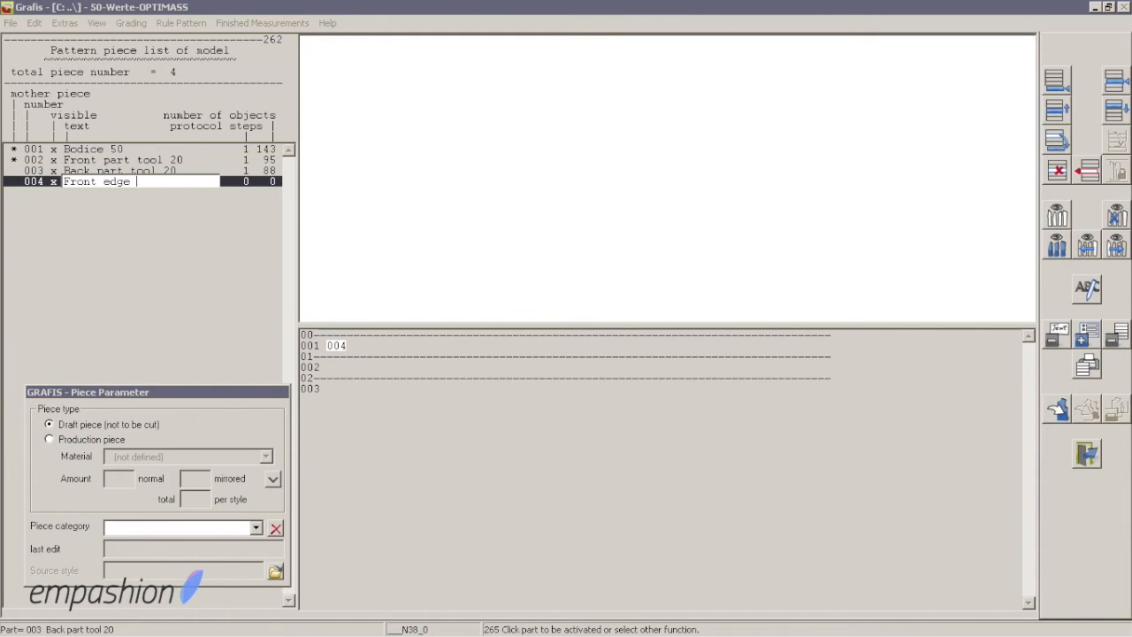
key(Return)
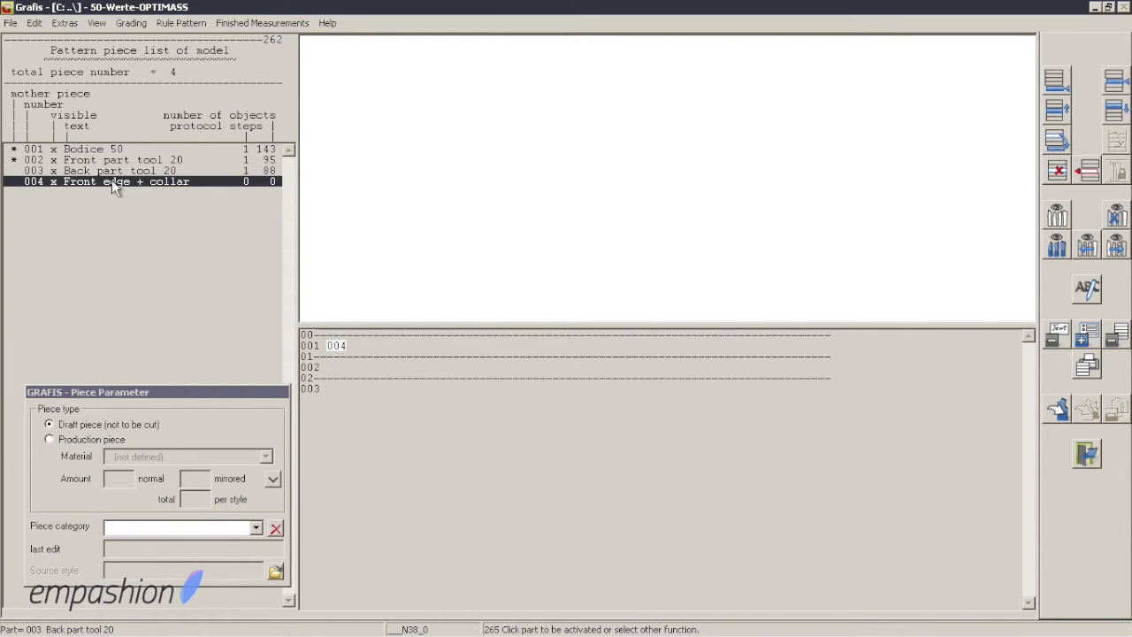
right_click(612, 193)
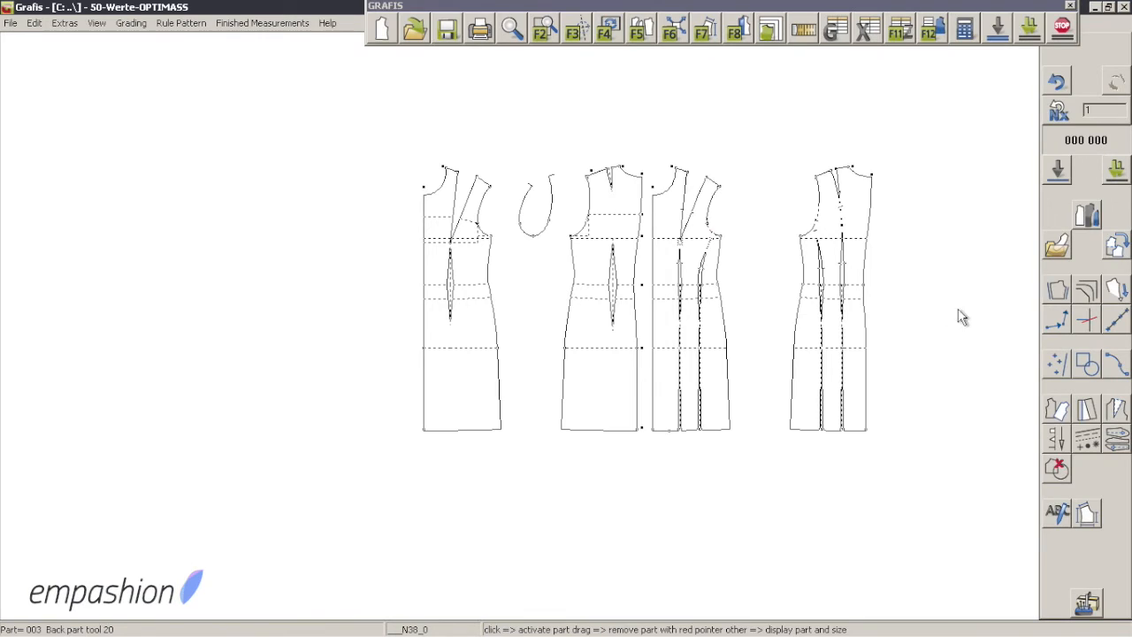
- Insert the front part's neckline, centre front, hem and waist lines into the Front edge + collar piece
click(1116, 249)
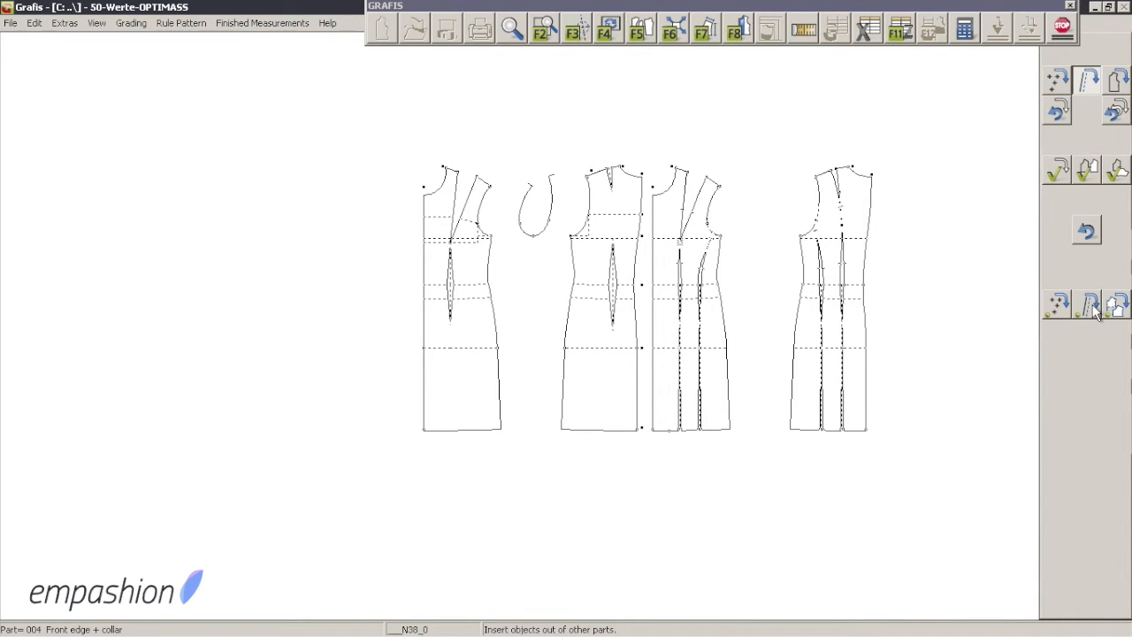
click(1092, 306)
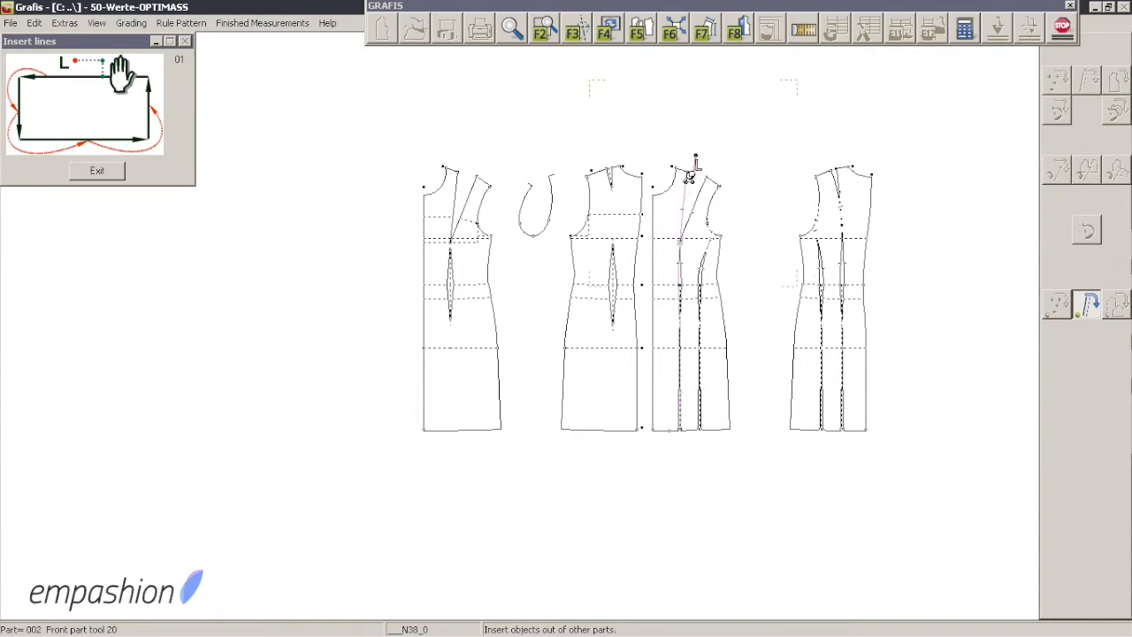
click(448, 167)
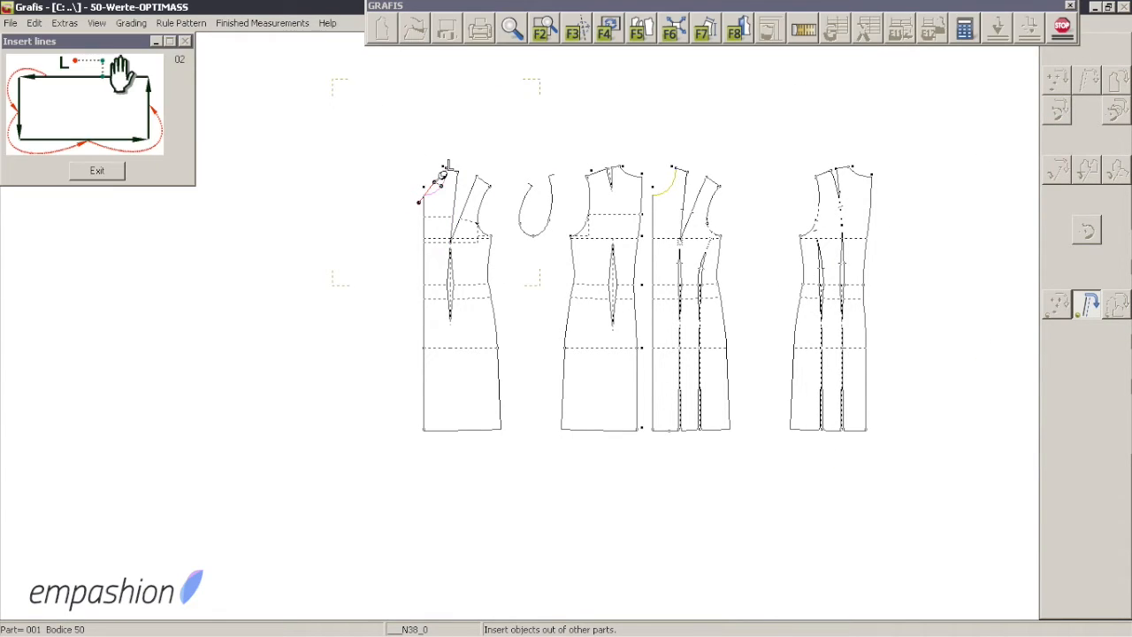
click(419, 214)
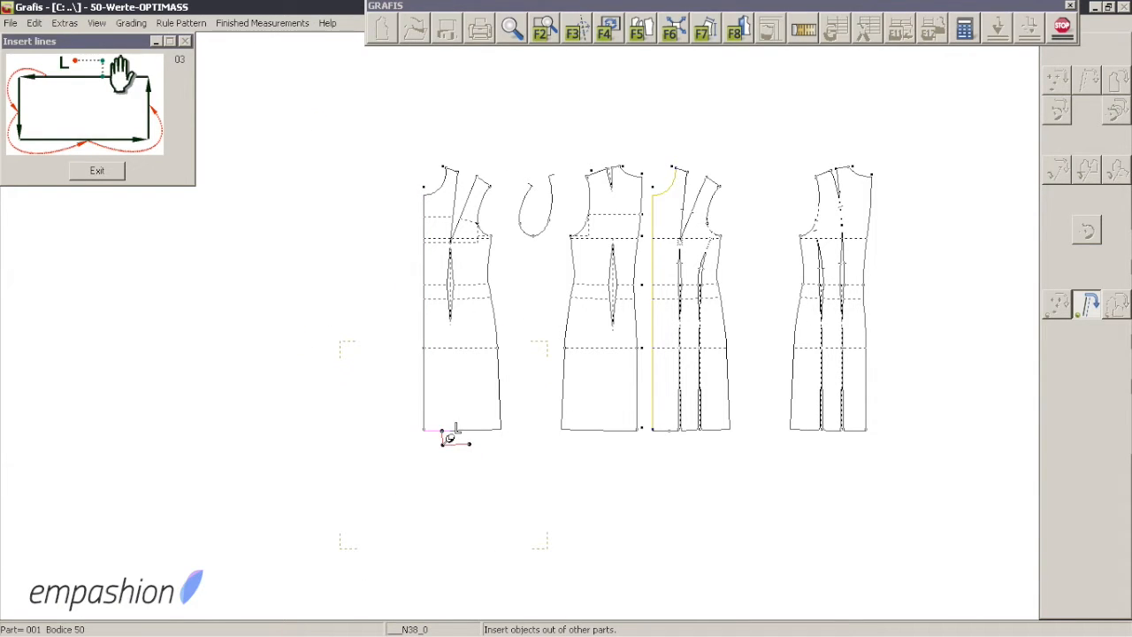
click(450, 437)
click(448, 275)
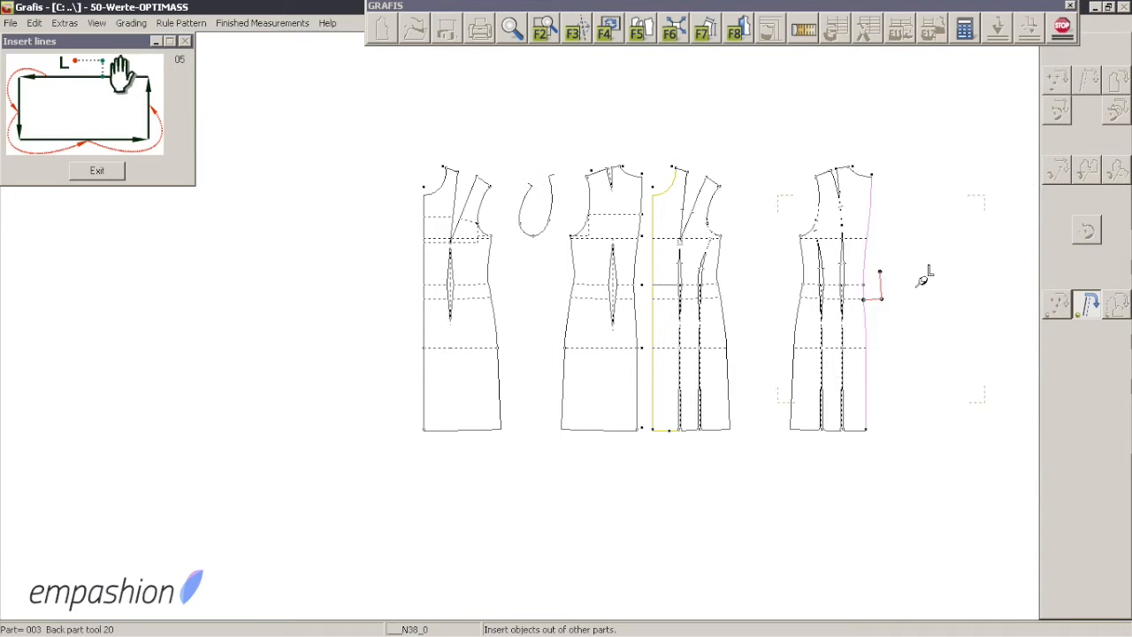
right_click(923, 236)
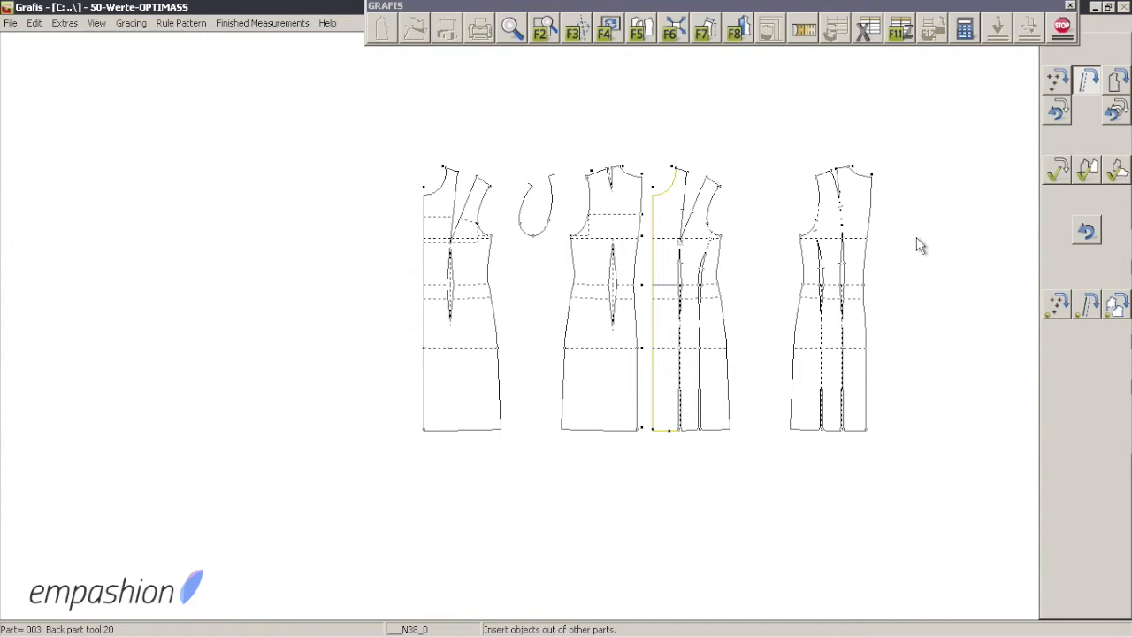
right_click(916, 237)
click(643, 35)
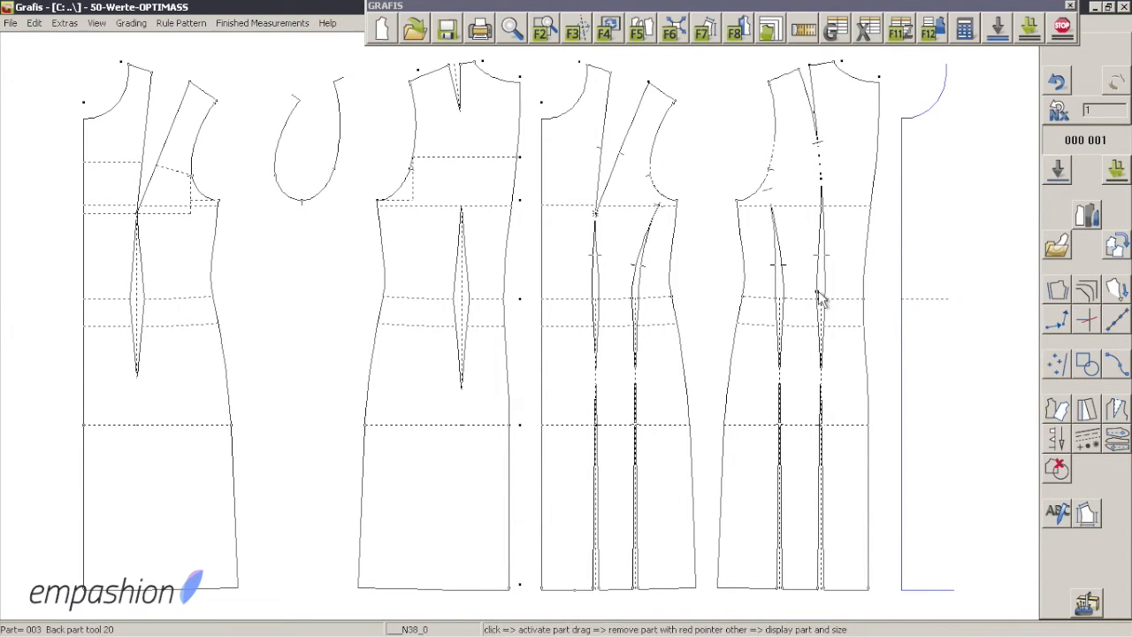
- Run the Front edge 30 construction on the inserted lines, picking the neckline, centre front, hem and waist line in order
click(1057, 249)
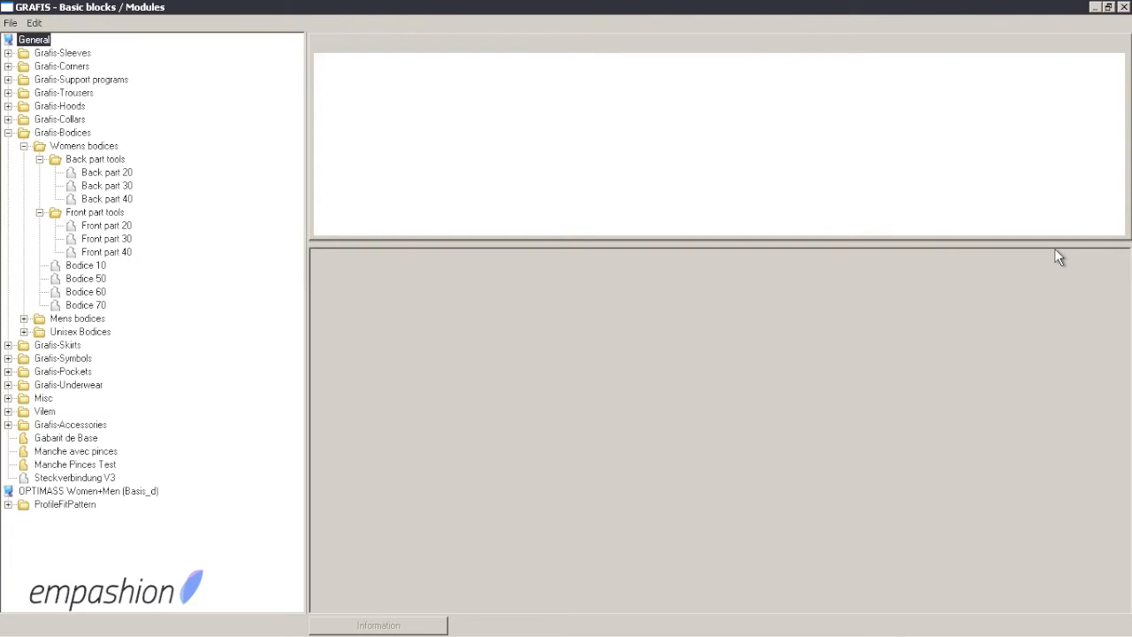
click(1123, 7)
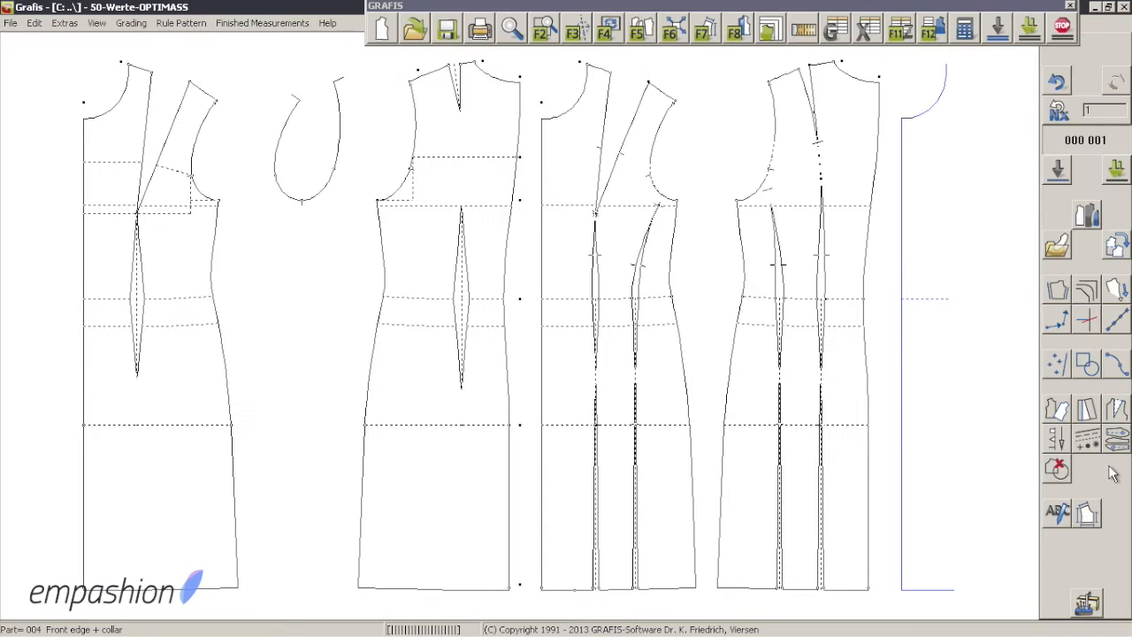
click(1093, 603)
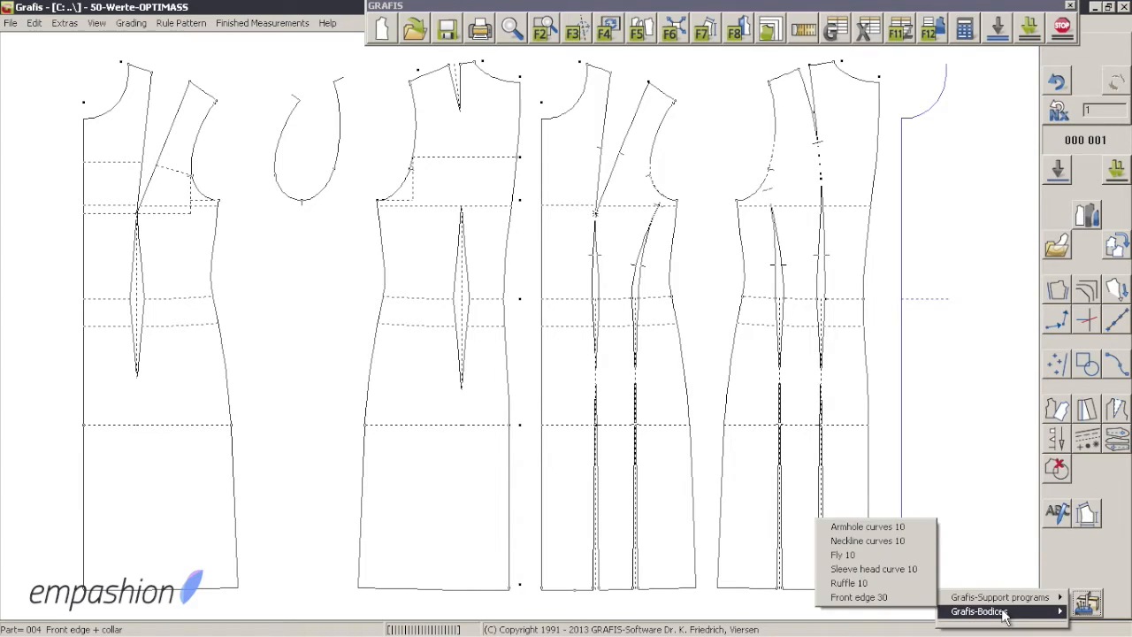
mouse_move(997, 603)
click(915, 597)
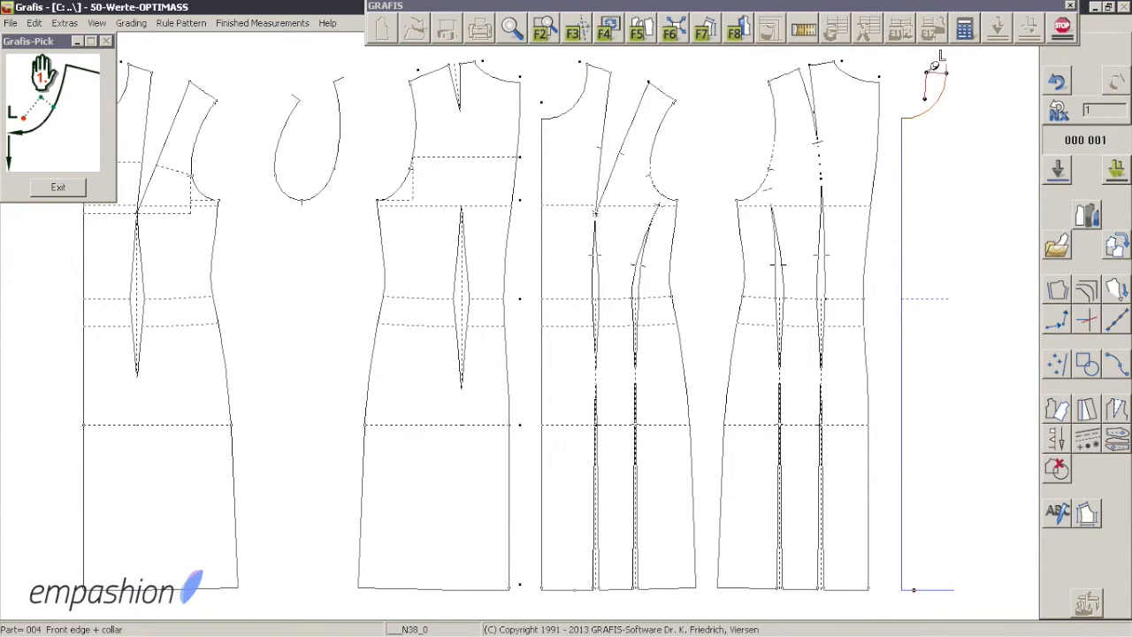
click(919, 97)
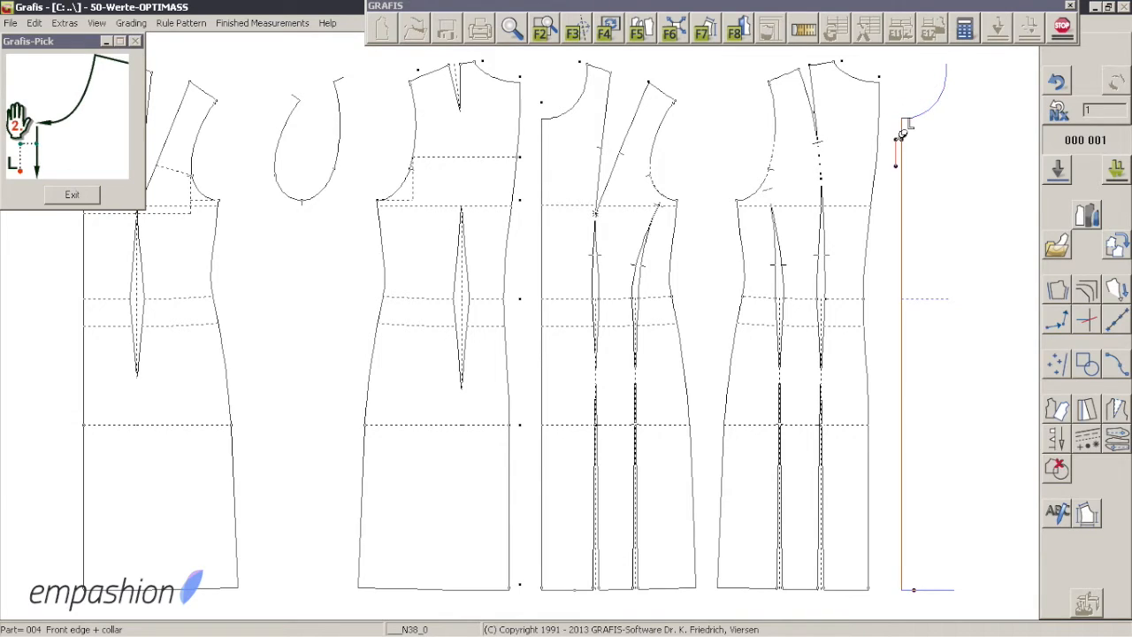
click(896, 155)
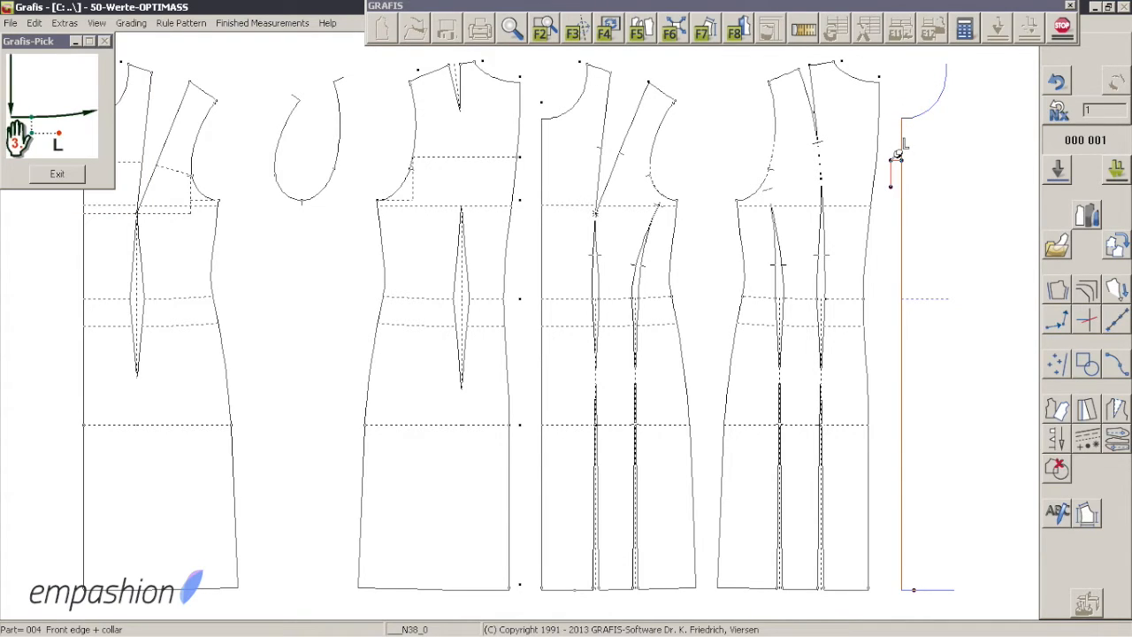
click(939, 594)
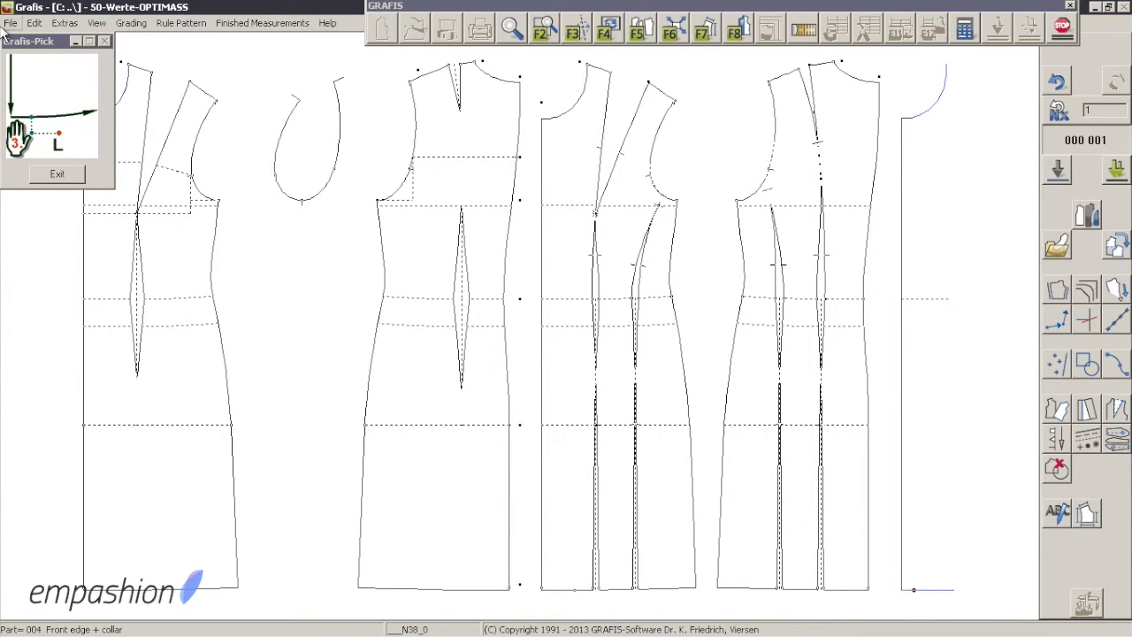
click(933, 593)
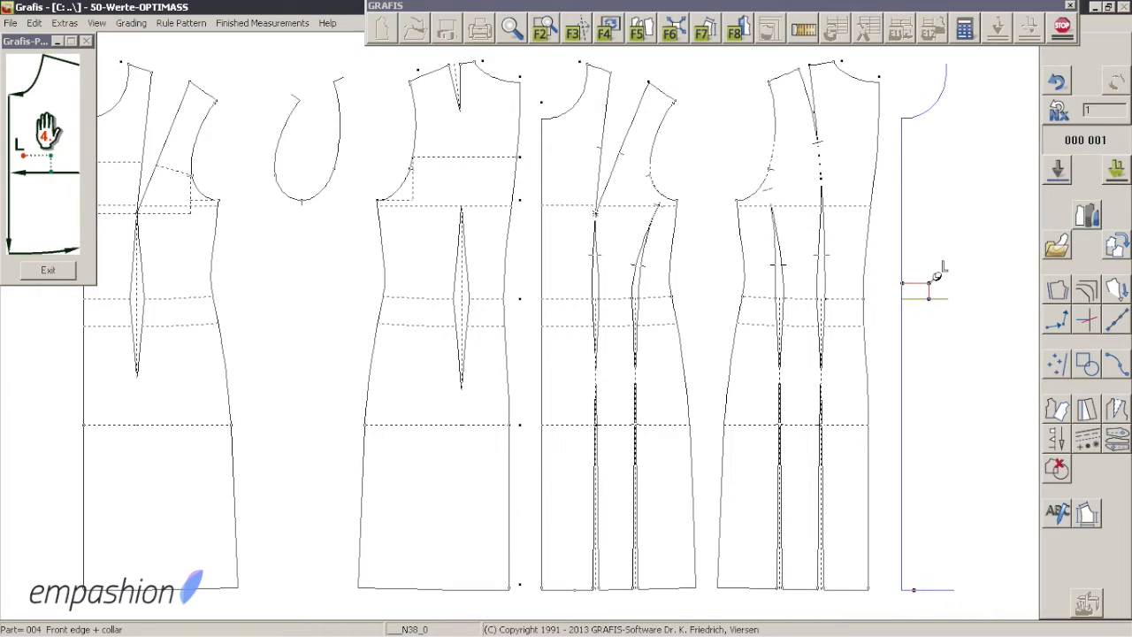
click(930, 292)
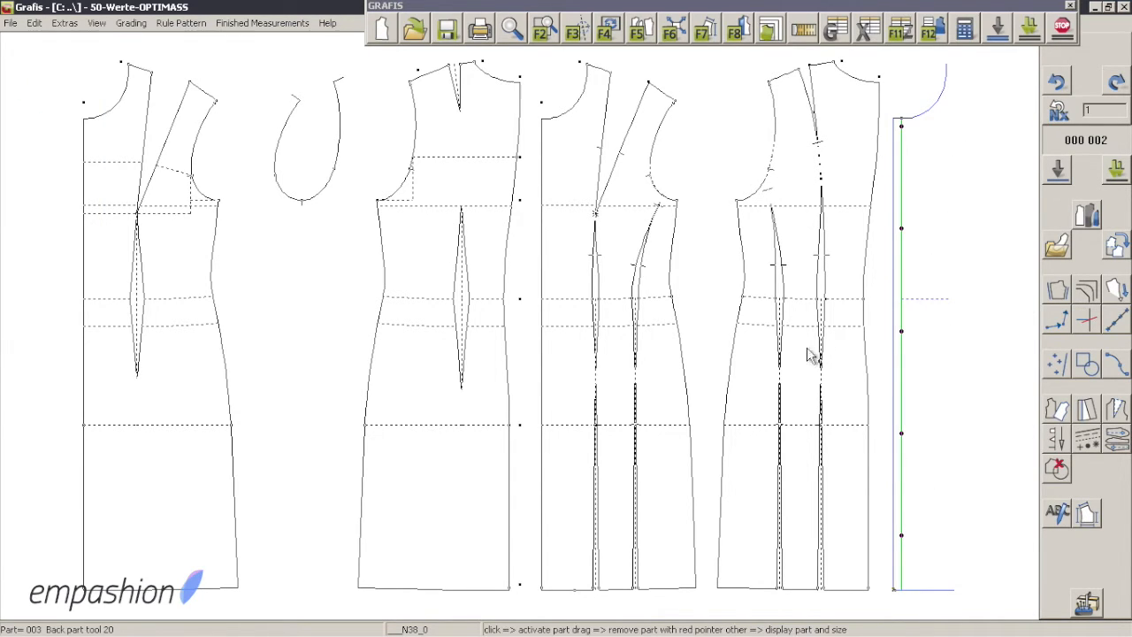
- Remove the back part and Bodice 50 from view, keeping the front part and the front edge piece displayed
drag(803, 206, 781, 381)
mouse_move(671, 206)
mouse_down()
mouse_move(636, 531)
mouse_move(682, 281)
mouse_move(654, 203)
mouse_move(669, 206)
mouse_up()
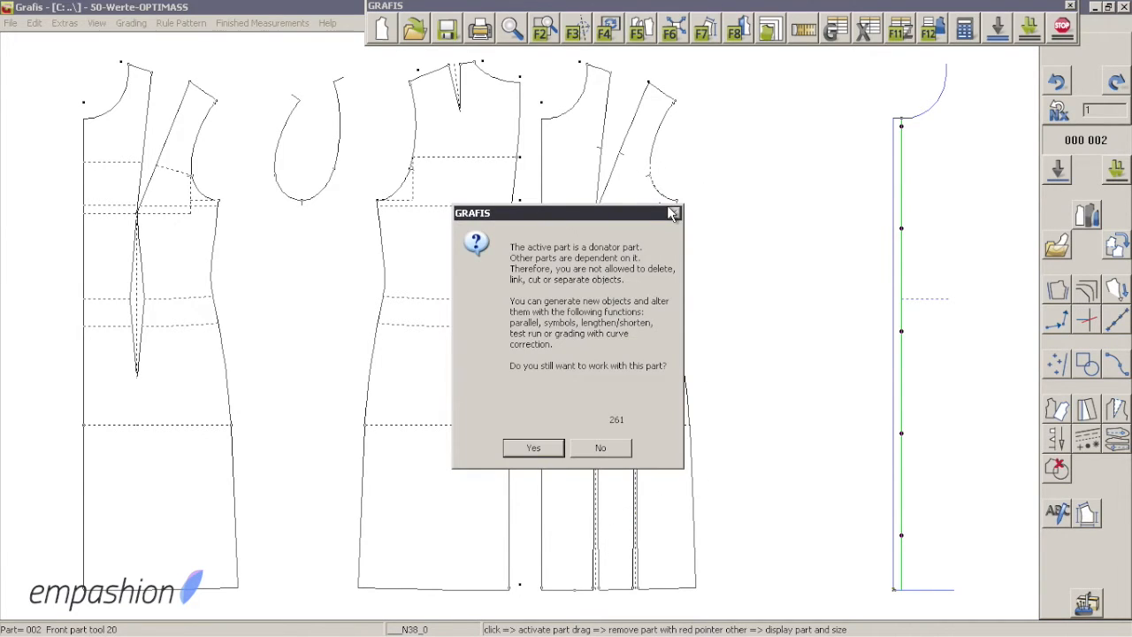
click(619, 448)
drag(483, 151, 389, 416)
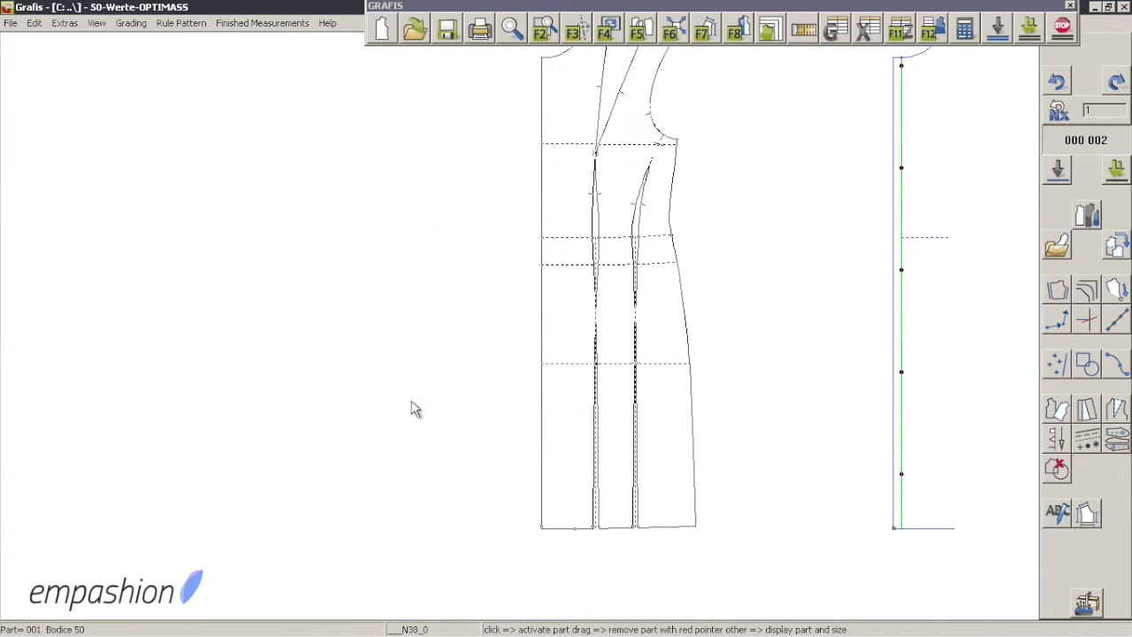
- Check the visible pieces in the pattern piece list and superimpose the front part on the Front edge + collar piece
click(1088, 218)
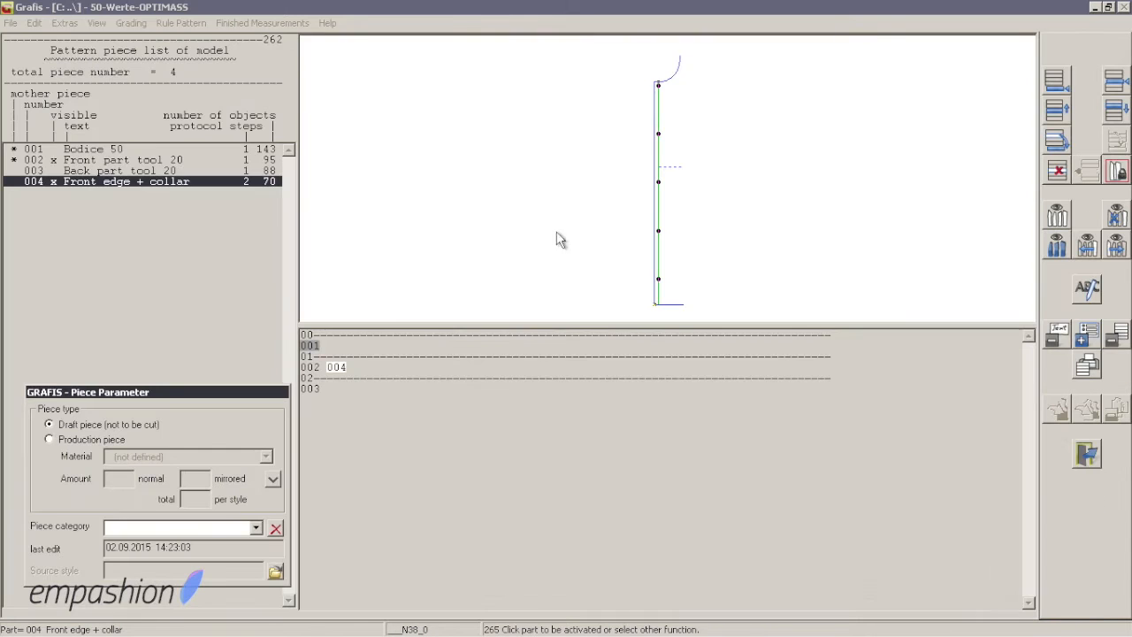
click(54, 150)
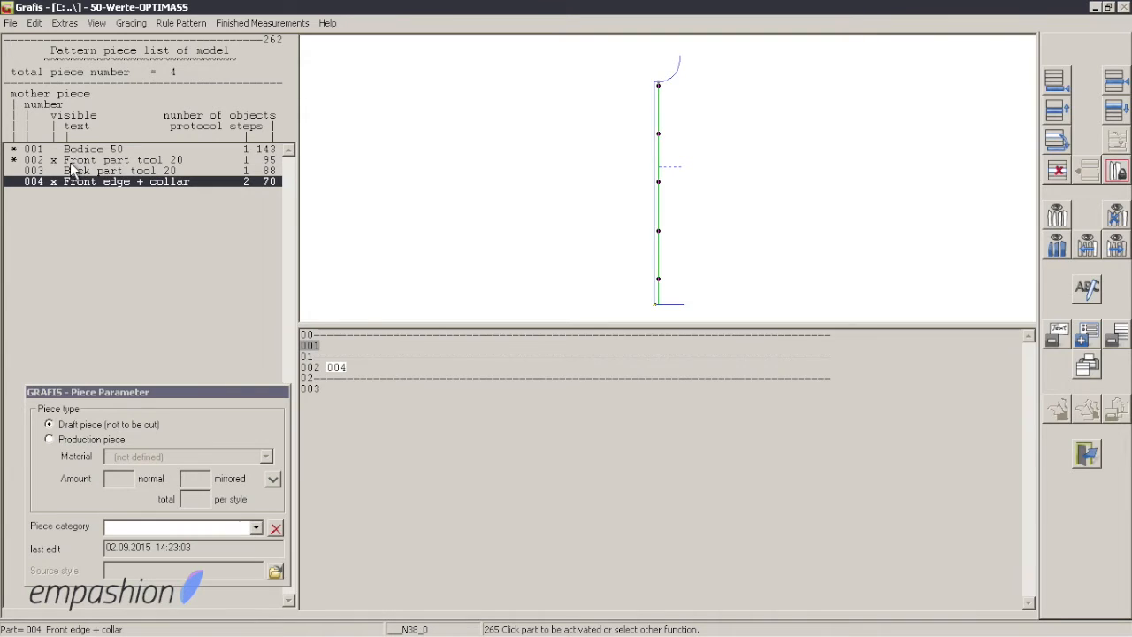
click(630, 172)
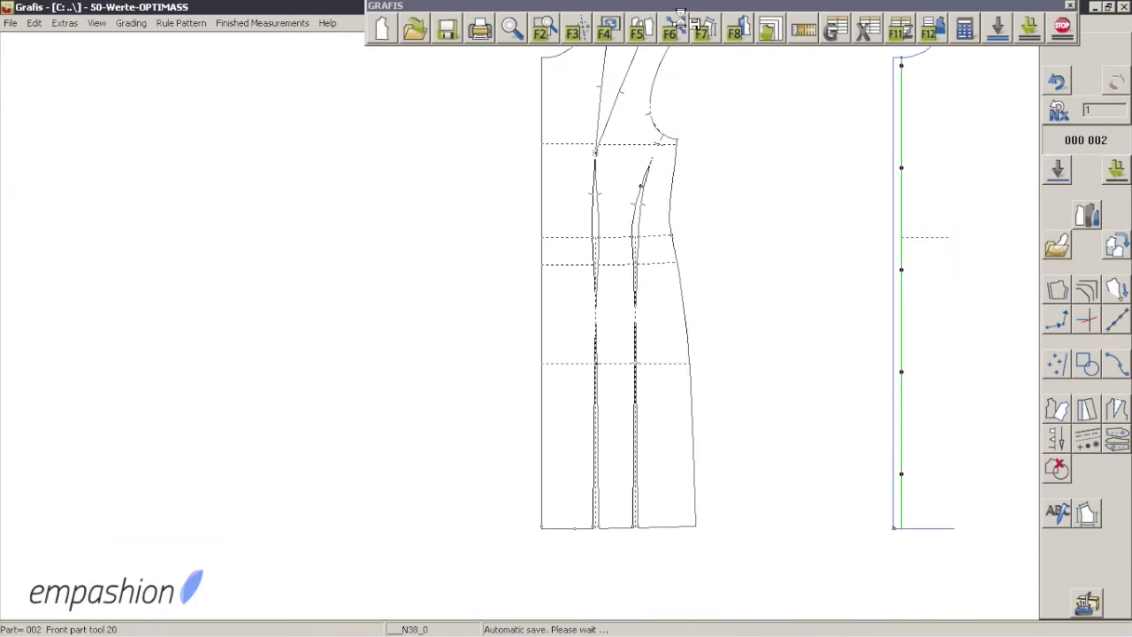
click(733, 32)
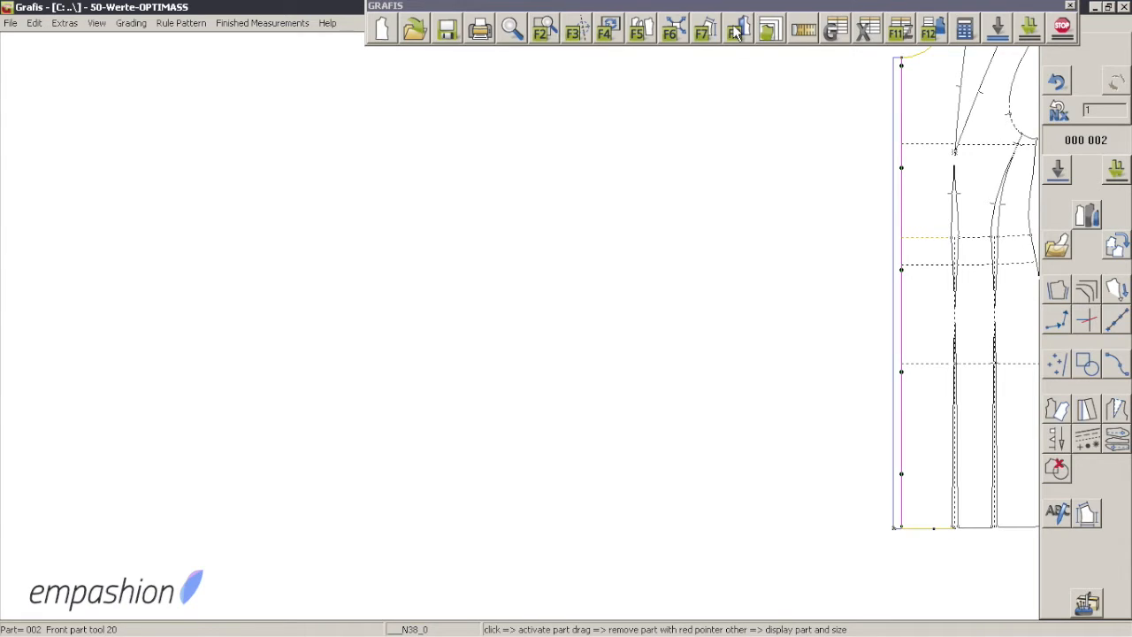
click(683, 31)
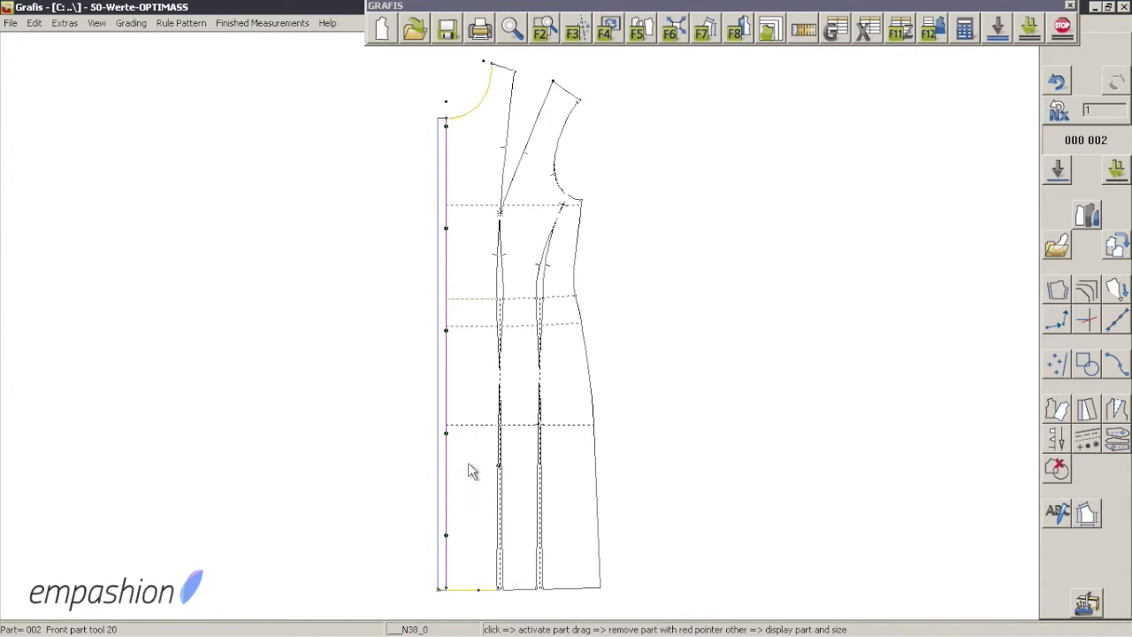
- Reopen the front edge construction and set its overlap width to 20.0
click(438, 385)
mouse_move(445, 305)
mouse_down()
mouse_move(429, 316)
mouse_move(429, 301)
mouse_up()
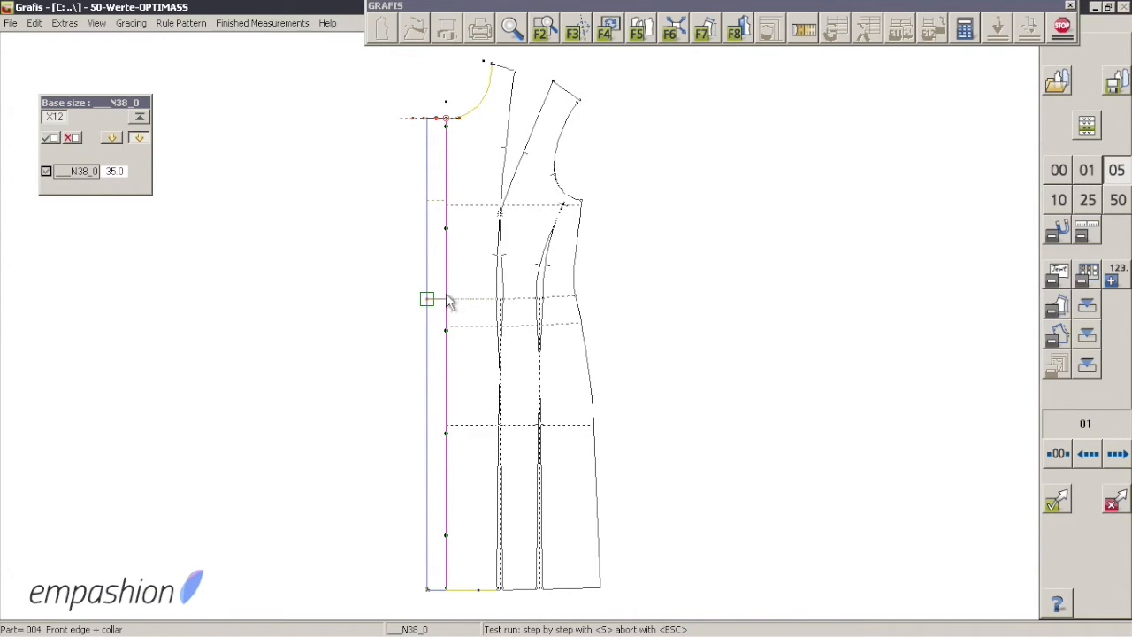
right_click(358, 245)
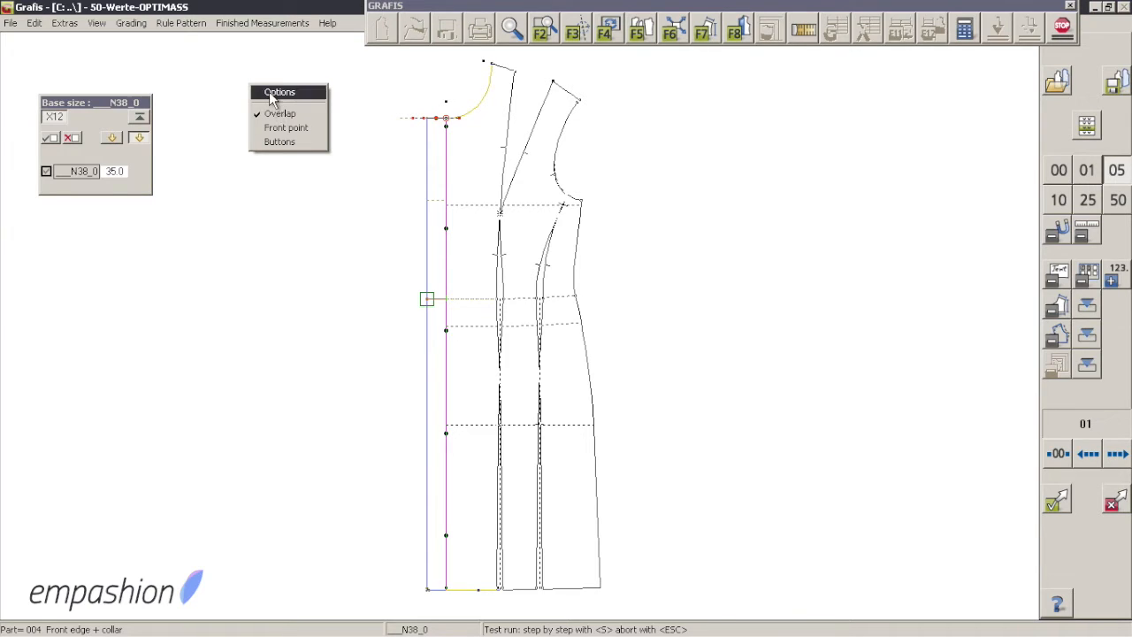
click(337, 229)
drag(427, 299, 435, 298)
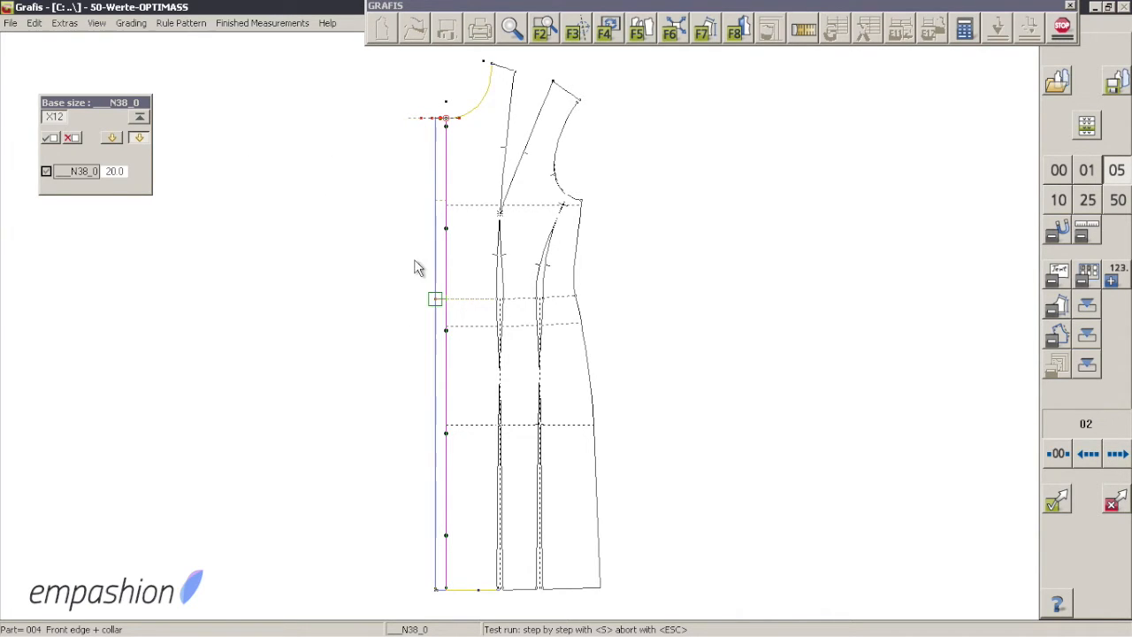
- Switch the front edge's front point option to the variant with a lowered first button on the front edge, and accept the construction
right_click(413, 260)
click(280, 92)
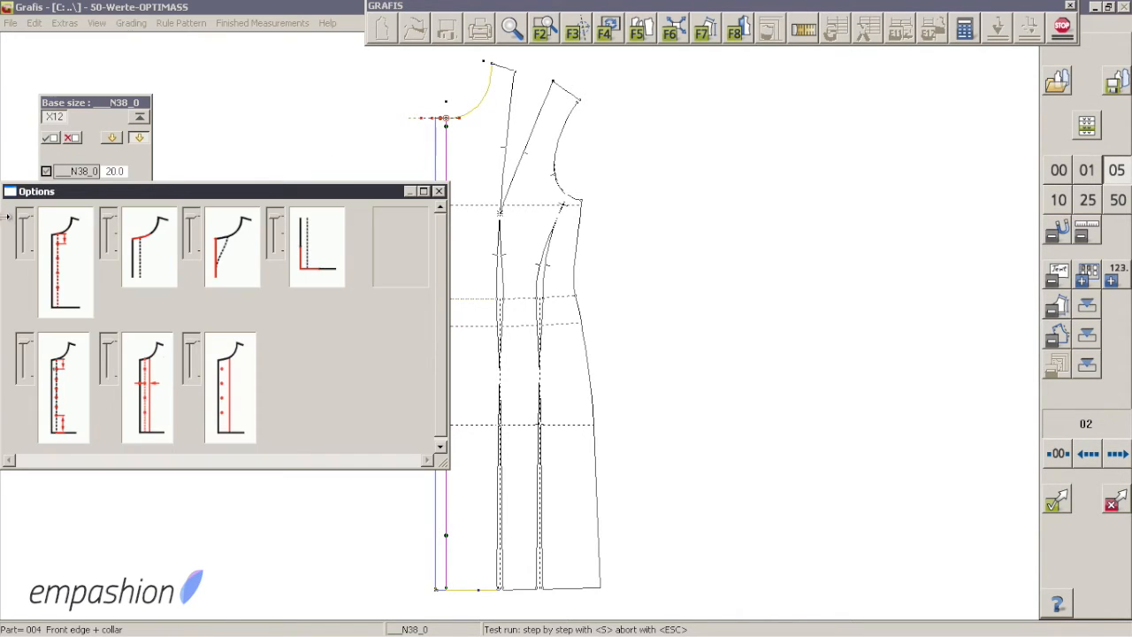
click(25, 251)
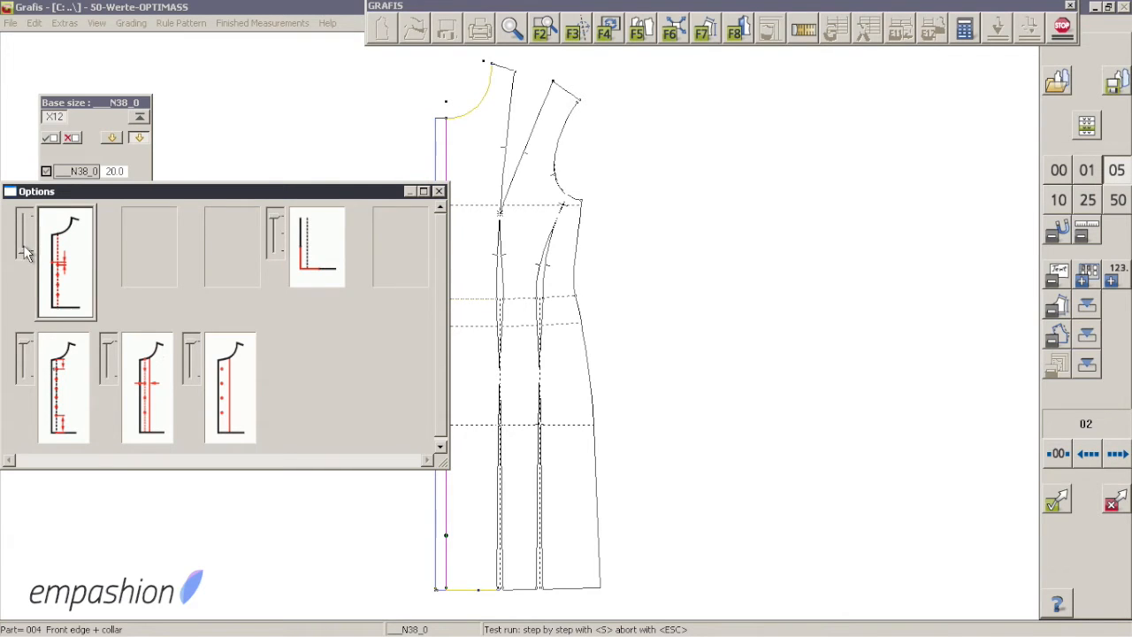
drag(280, 191, 963, 188)
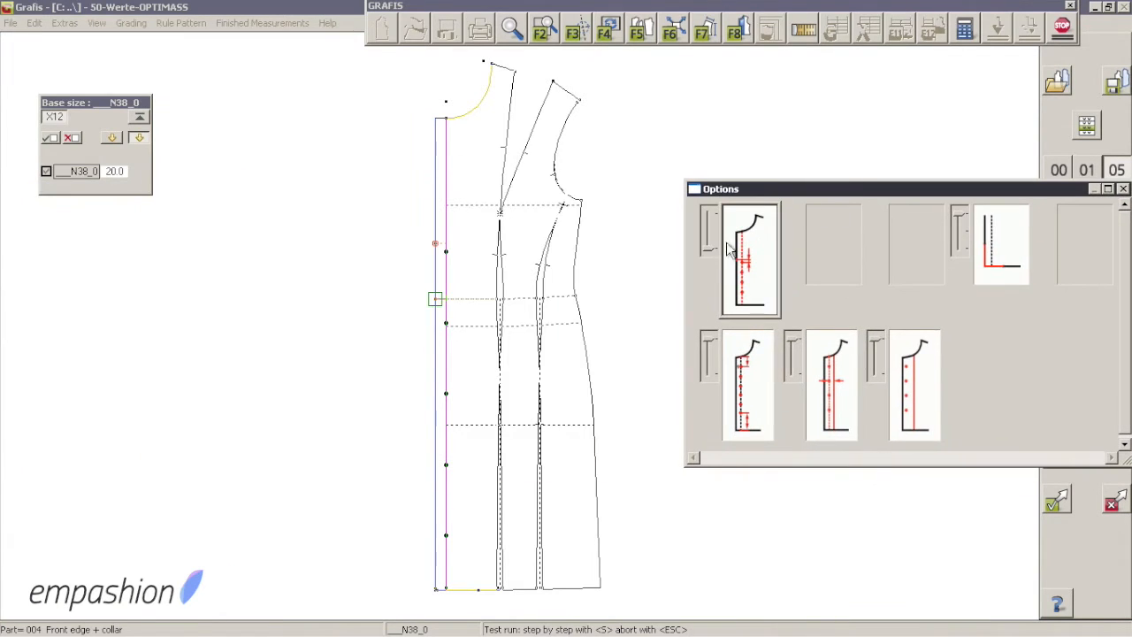
click(435, 243)
click(1123, 189)
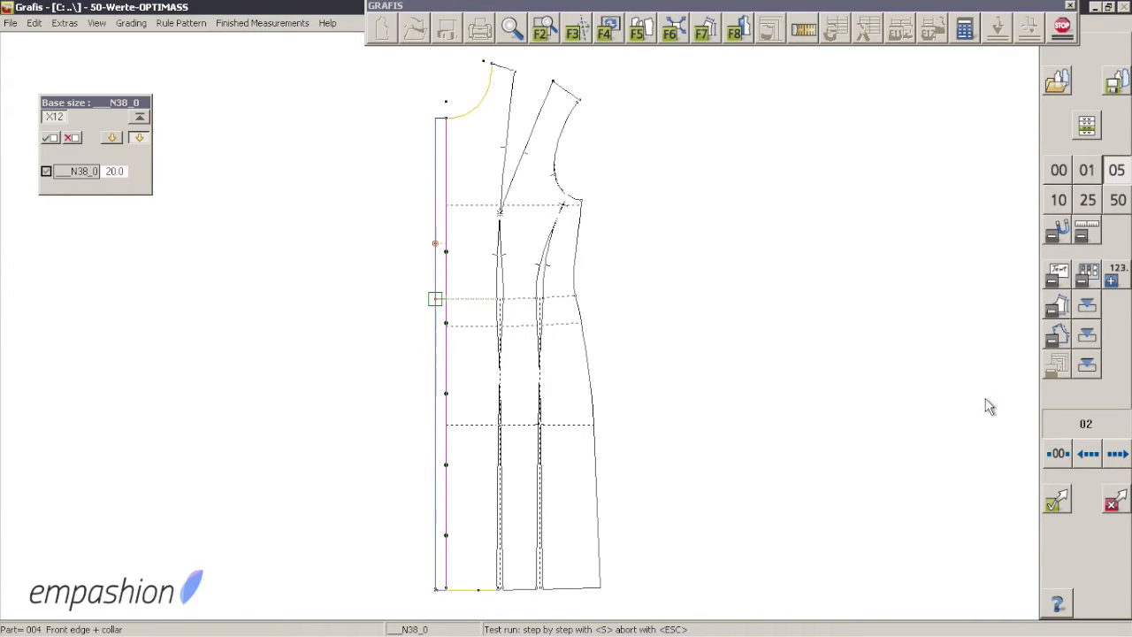
click(1054, 501)
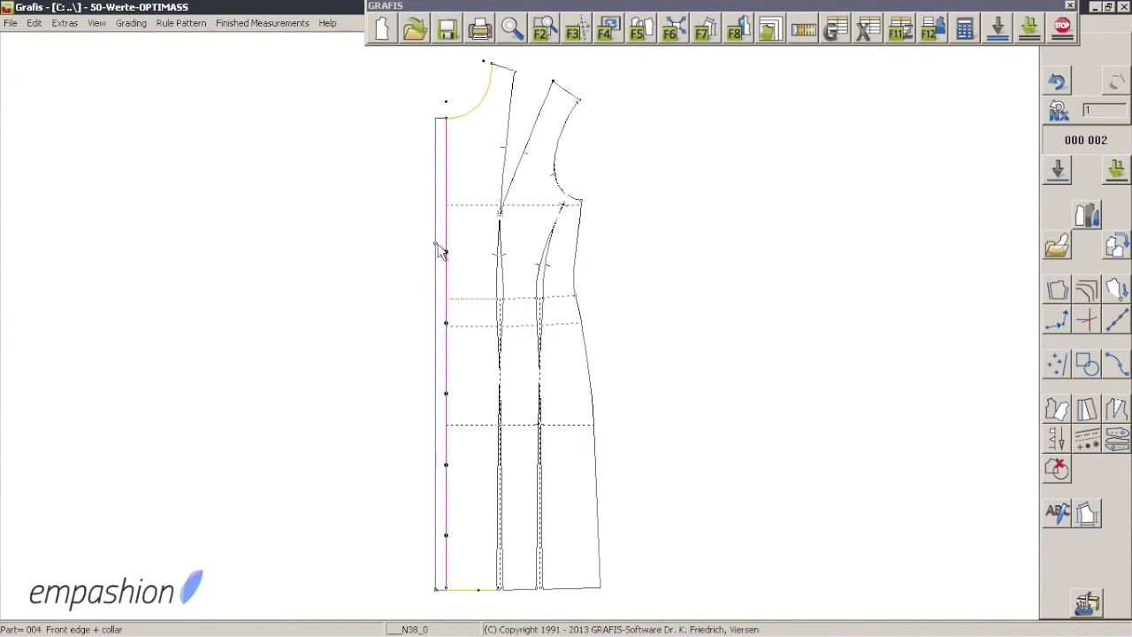
- Bring Bodice 50 back into view and arrange all displayed pieces side by side
click(1088, 218)
click(52, 159)
click(54, 150)
right_click(644, 168)
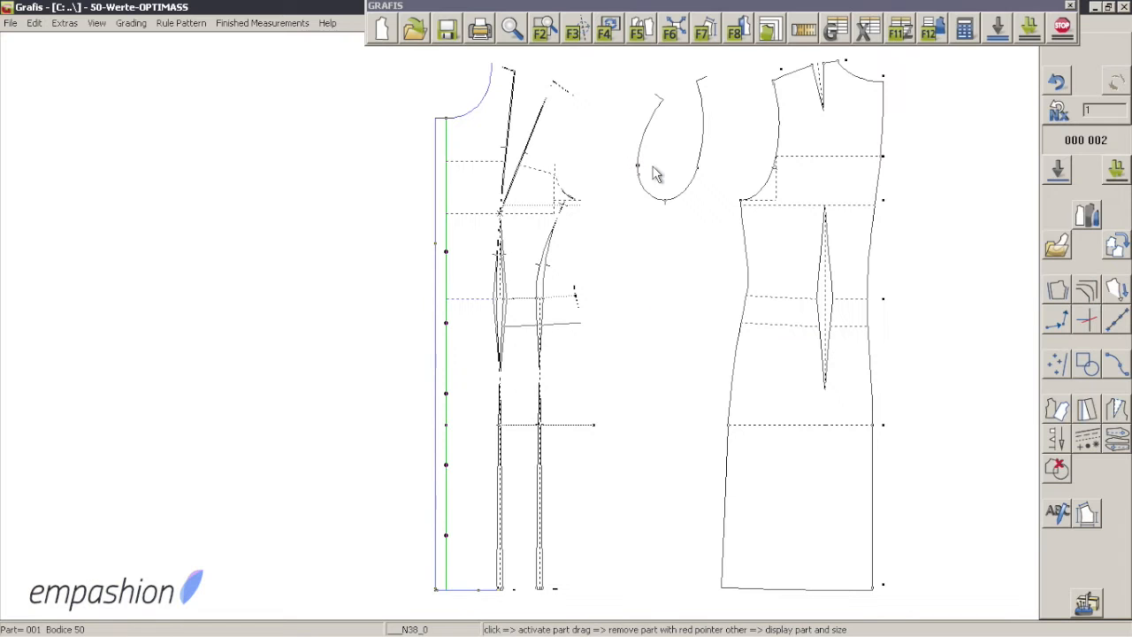
click(645, 33)
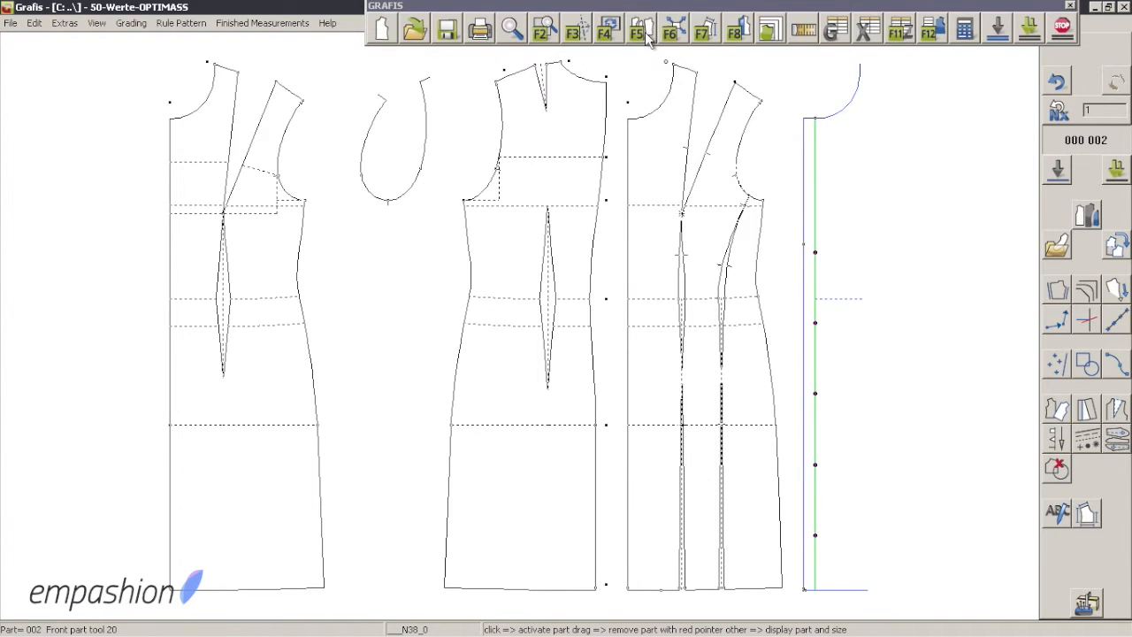
click(1065, 254)
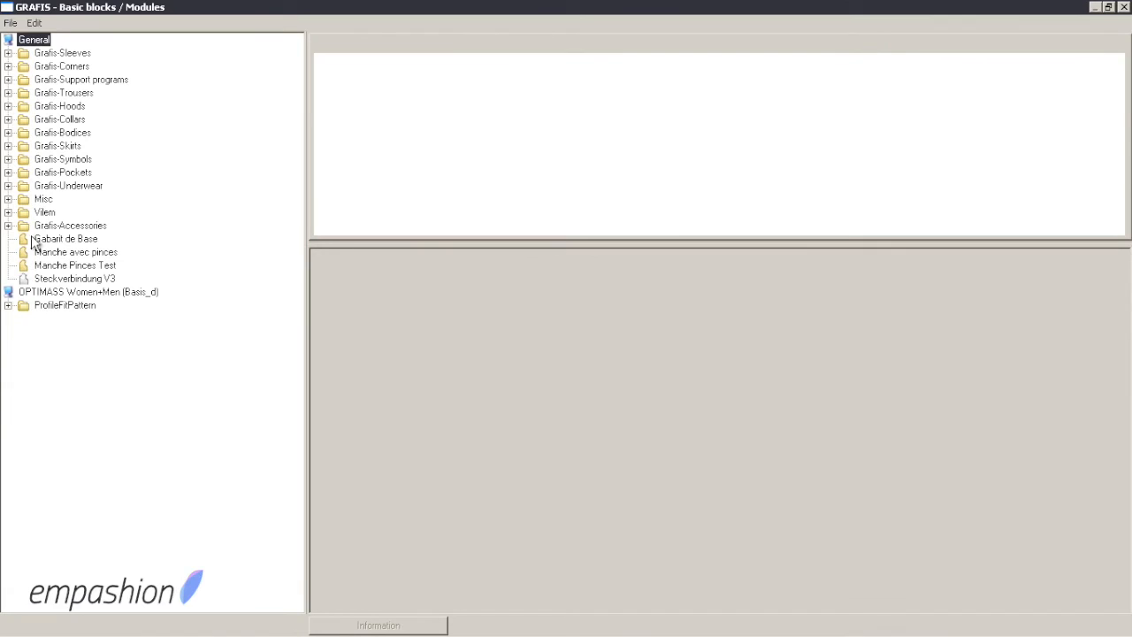
click(8, 120)
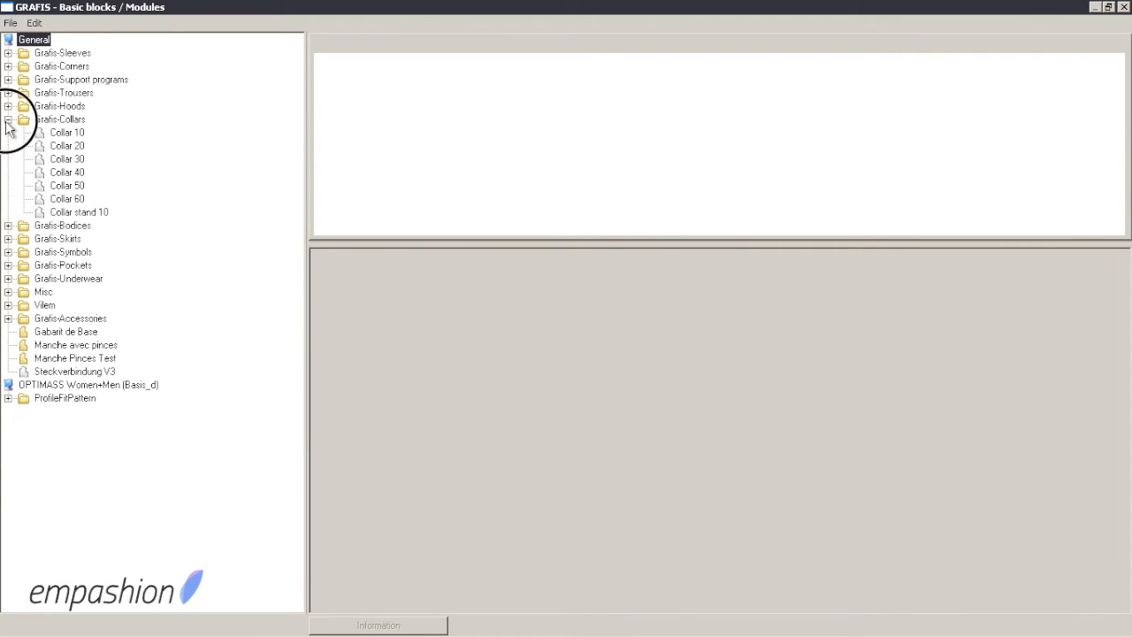
click(67, 159)
click(64, 174)
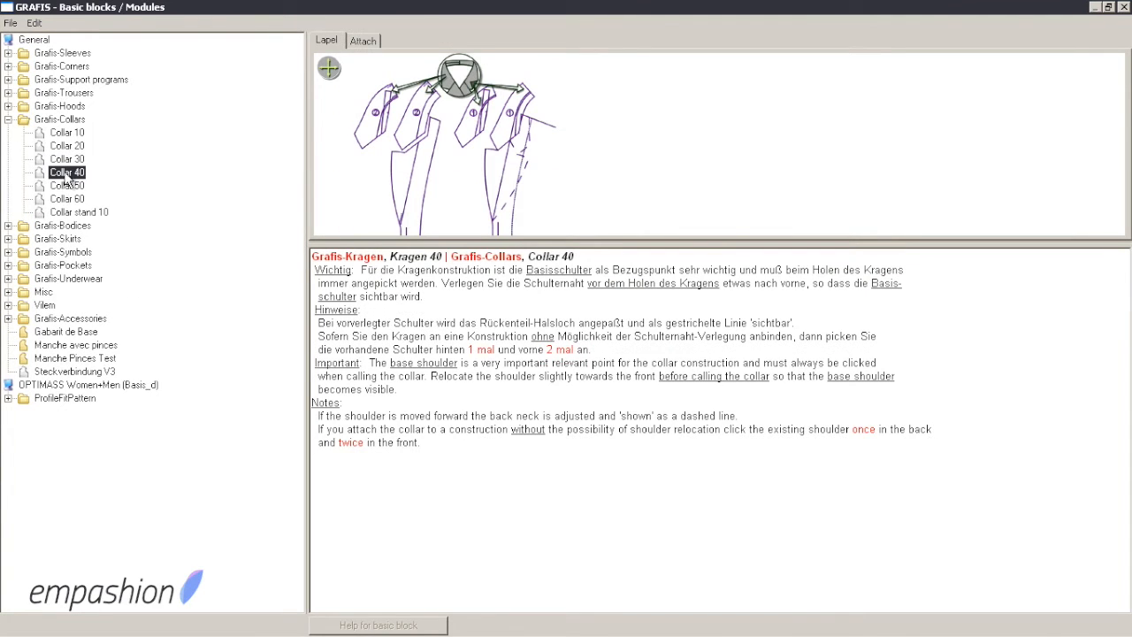
double_click(66, 173)
click(609, 76)
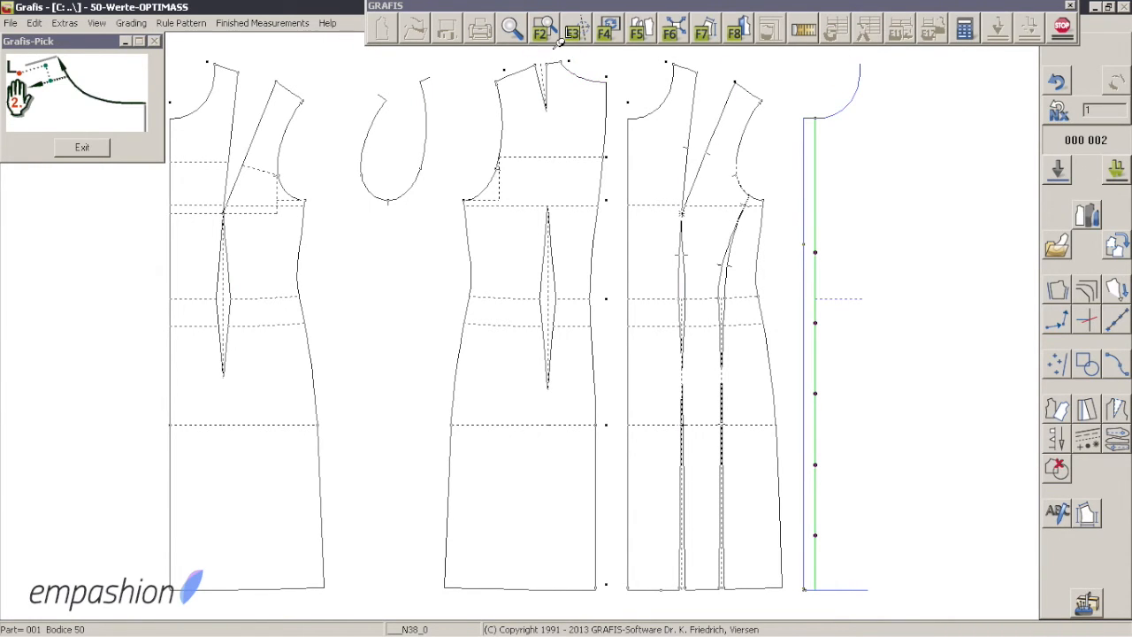
click(233, 54)
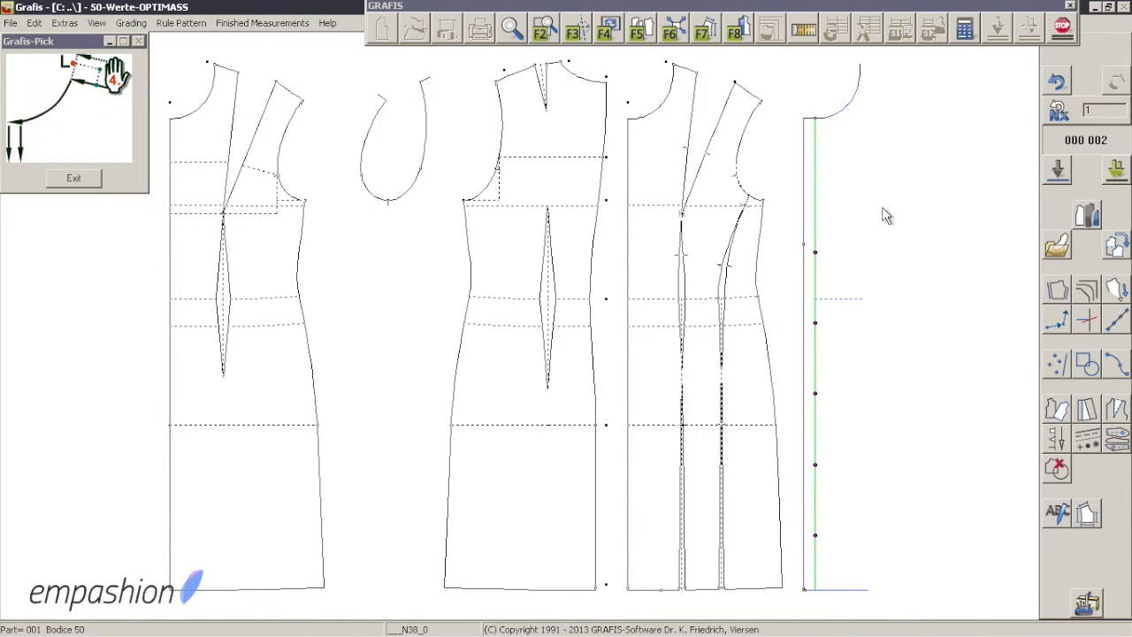
click(825, 116)
- Make the Front edge + collar piece active and insert the back neckline and back shoulder line from Bodice 50
click(510, 30)
drag(826, 169, 712, 245)
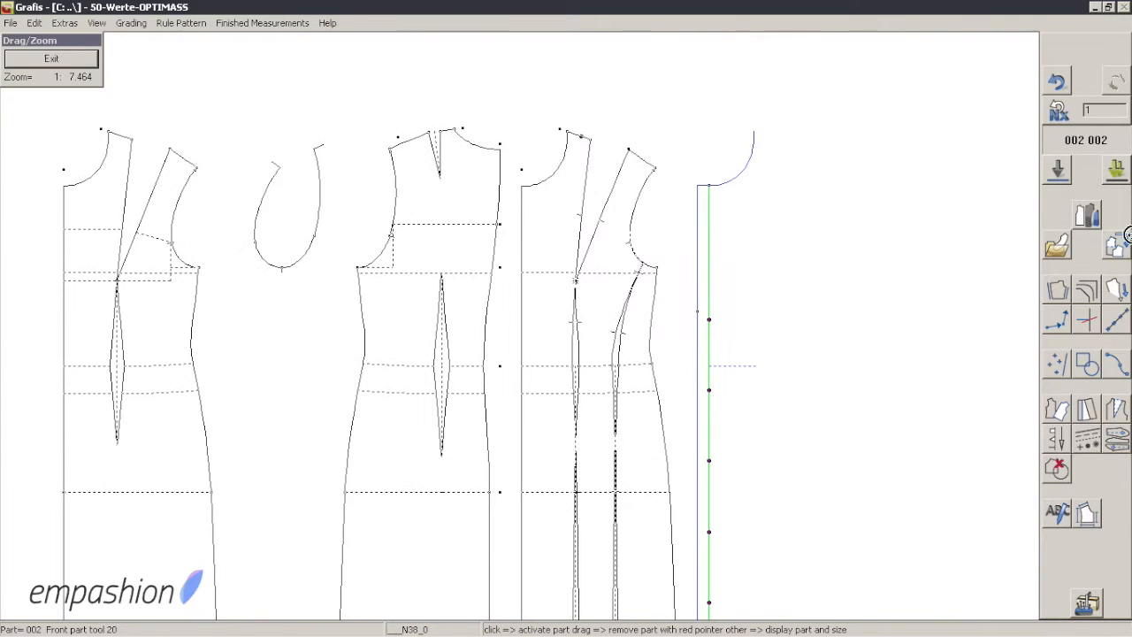
right_click(899, 223)
click(1114, 246)
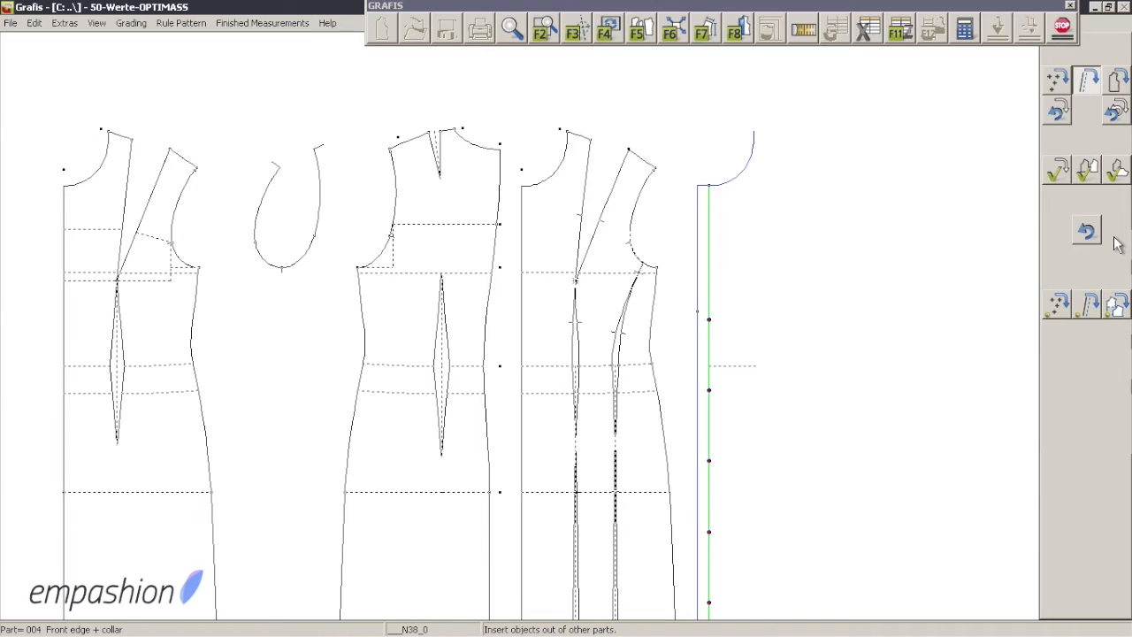
click(1092, 309)
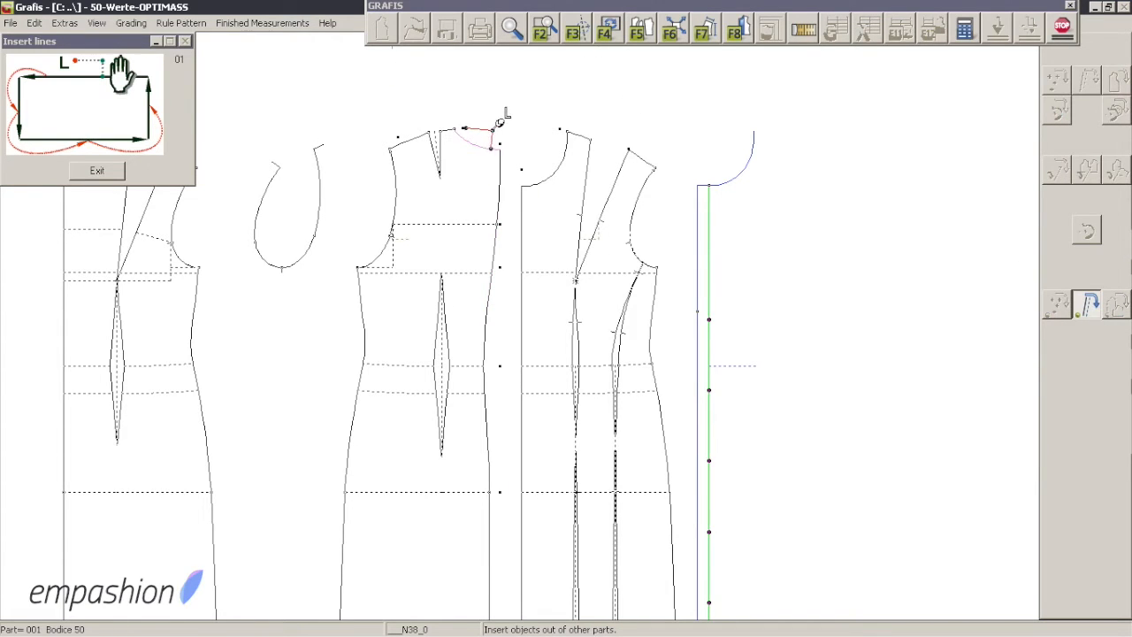
click(491, 126)
click(448, 101)
- Insert Bodice 50's front shoulder line into the Front edge + collar piece and spread the pieces side by side
click(512, 28)
drag(404, 174, 647, 176)
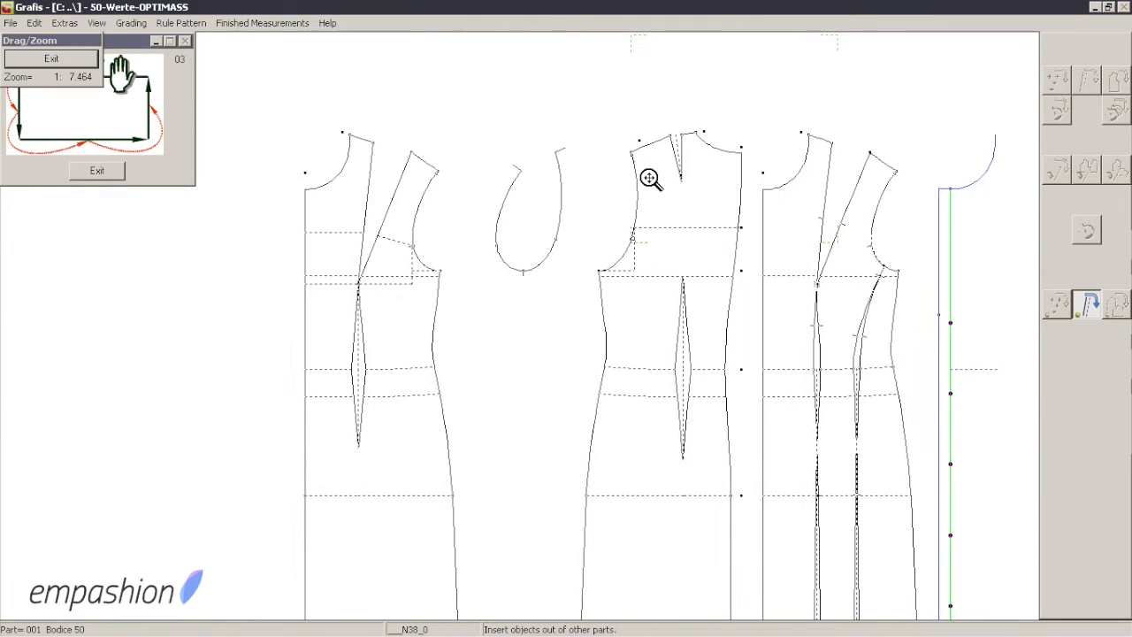
click(391, 119)
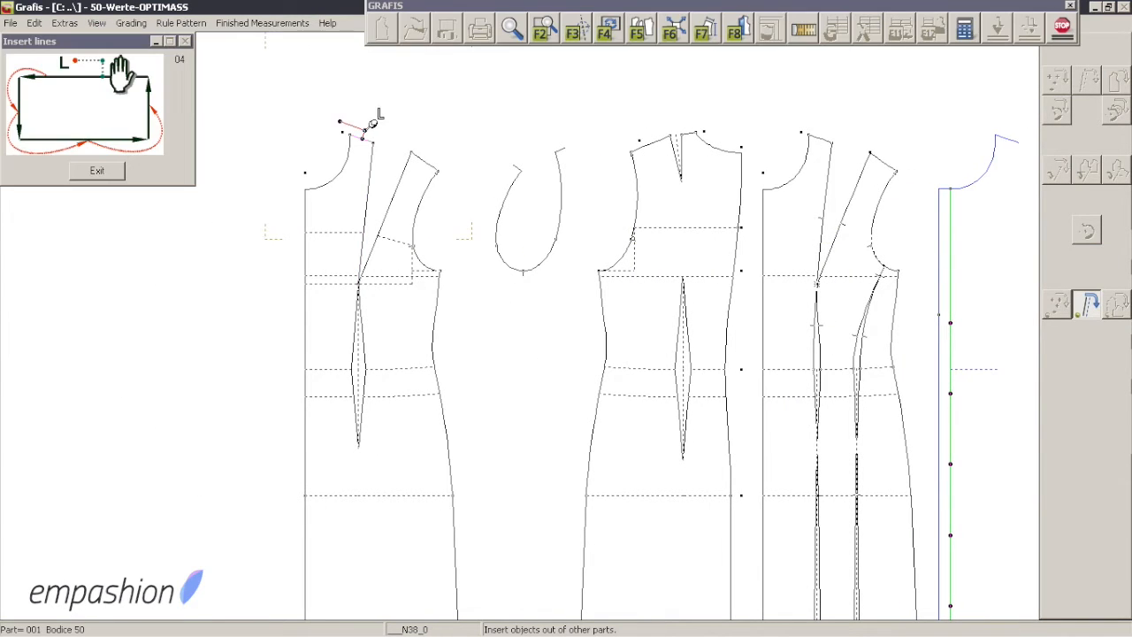
click(633, 40)
right_click(932, 216)
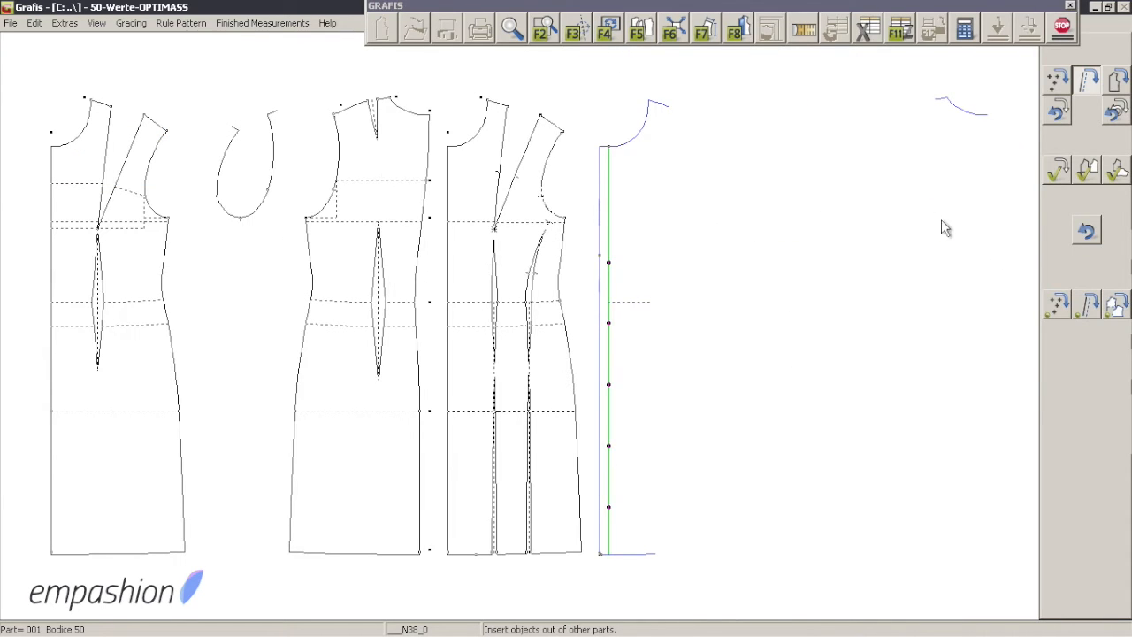
right_click(1012, 240)
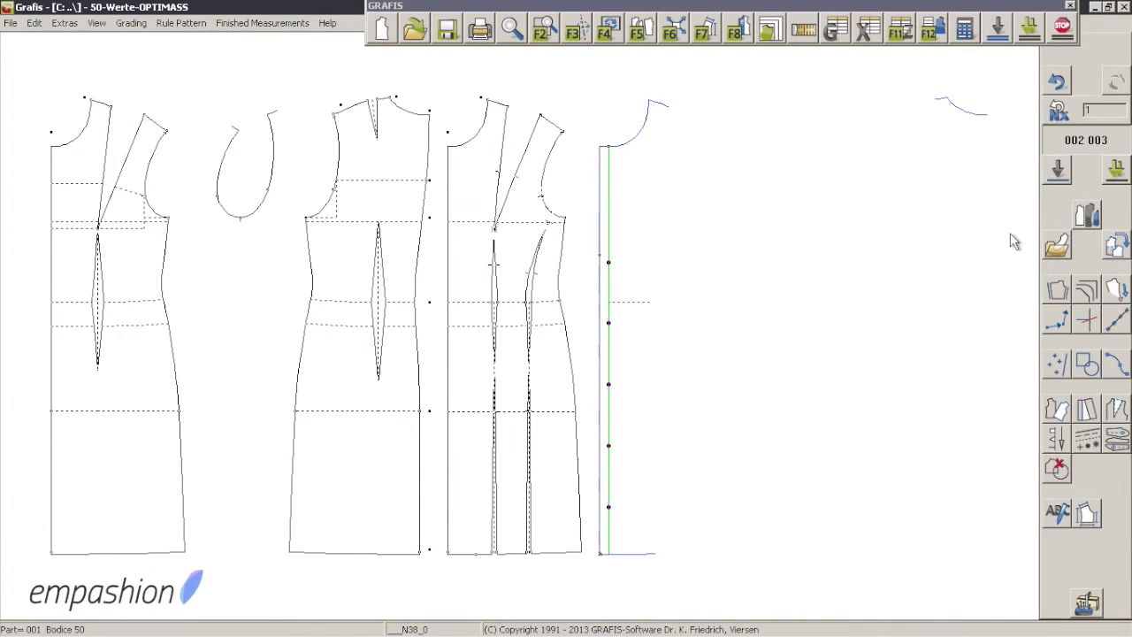
- Start Collar 40 from the Grafis-Collars blocks and pick the inserted back neckline and back shoulder line
click(1056, 255)
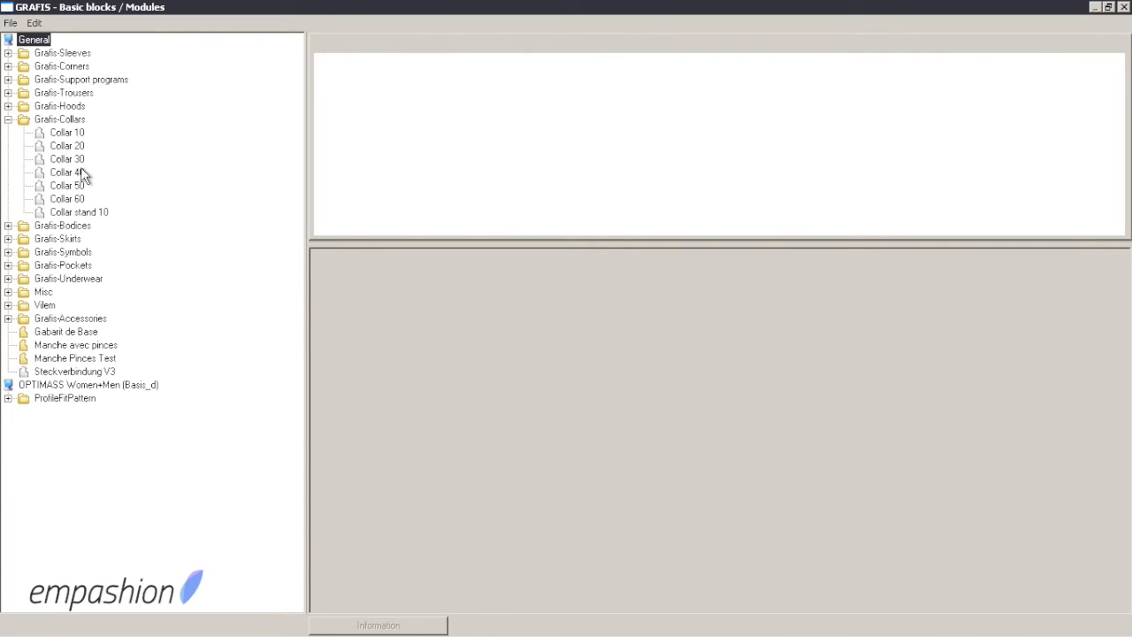
click(79, 173)
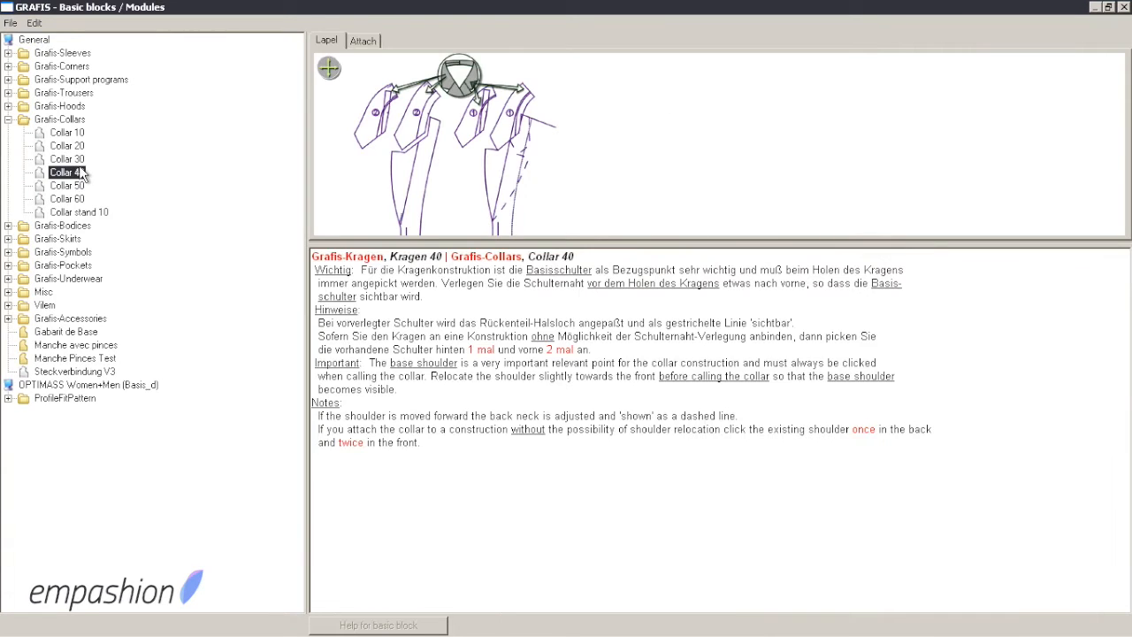
double_click(79, 173)
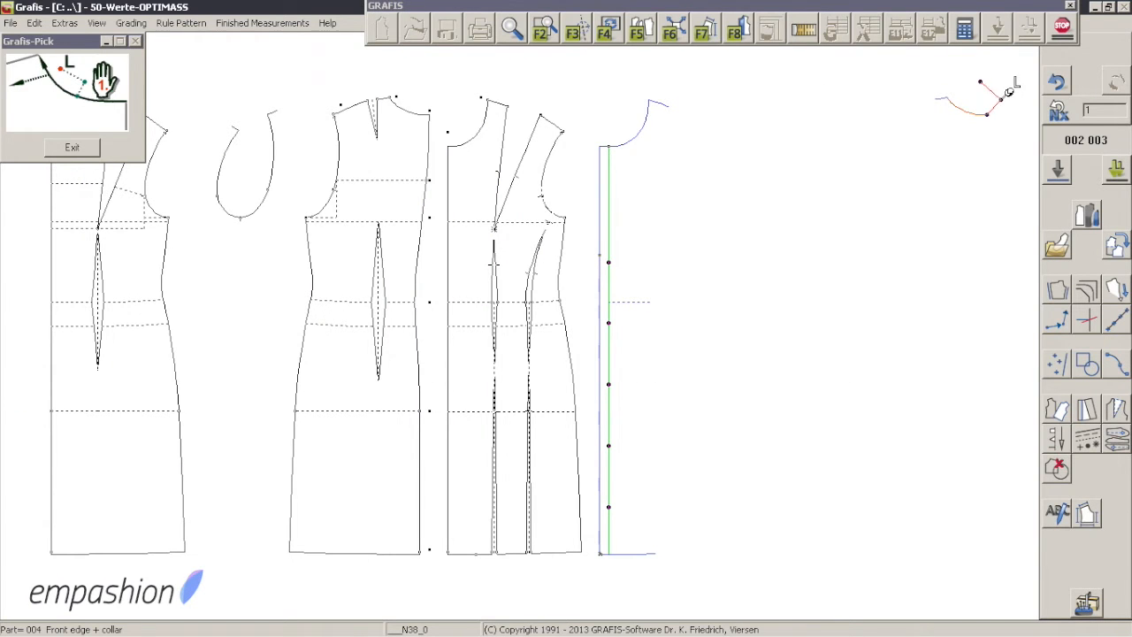
click(966, 103)
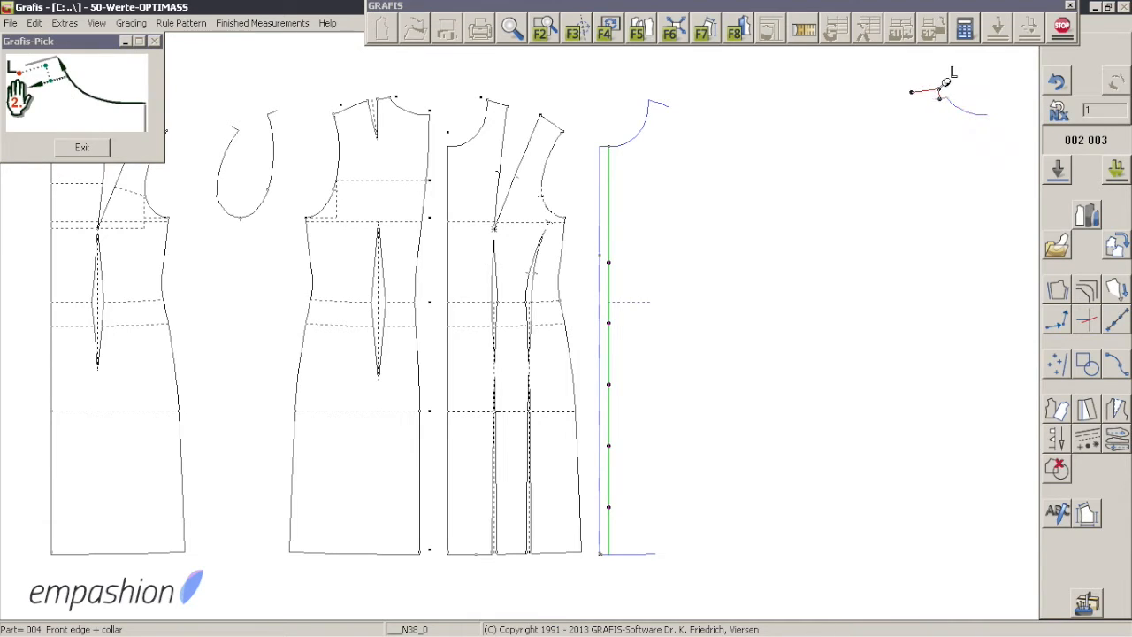
click(946, 82)
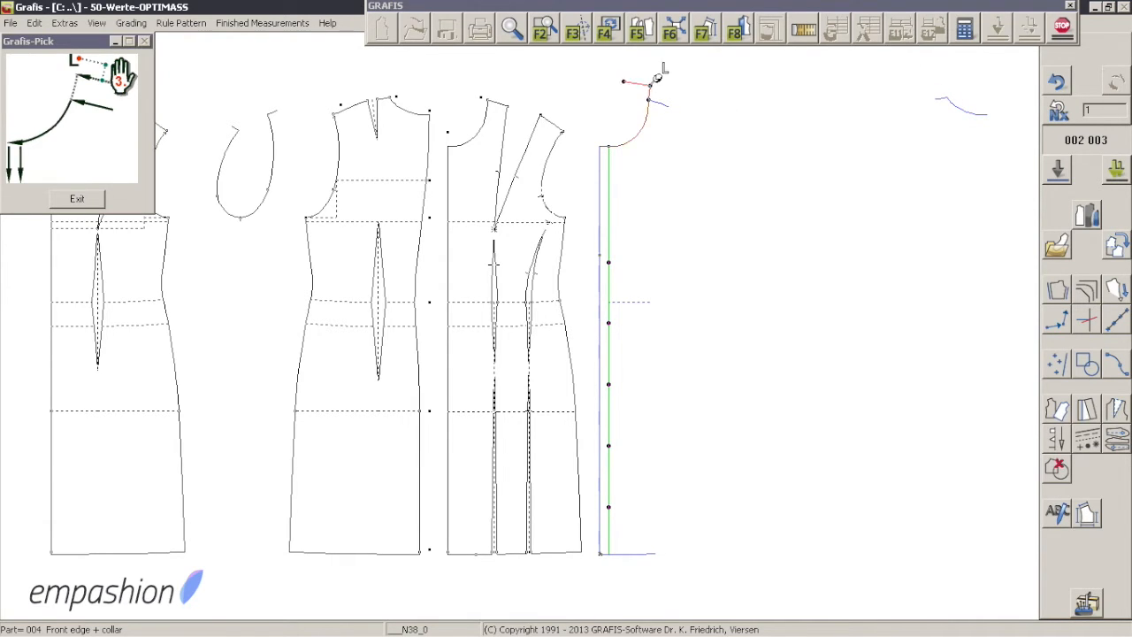
- Complete the Collar 40 construction by picking the front shoulder twice, the front neckline, front edge, centre front and lapel break point
click(662, 77)
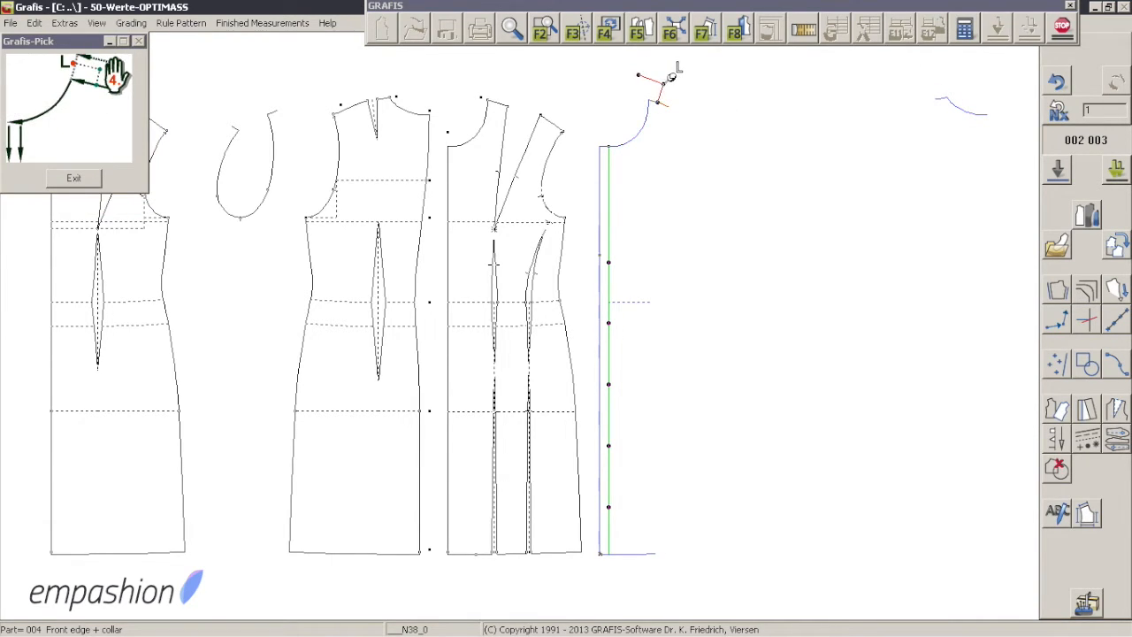
click(671, 76)
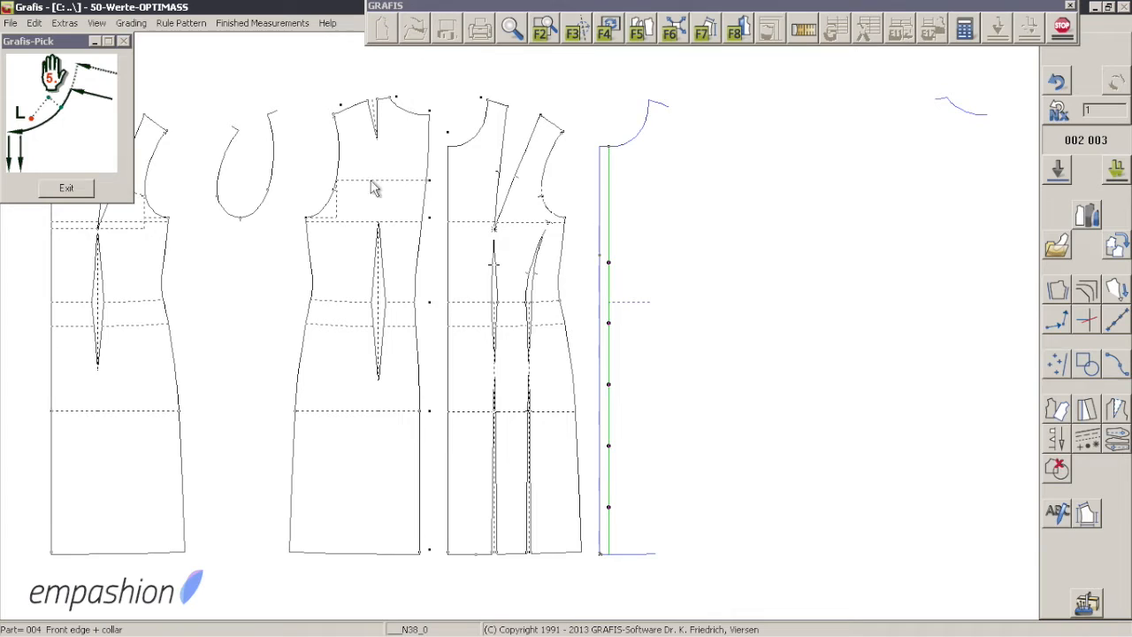
click(630, 130)
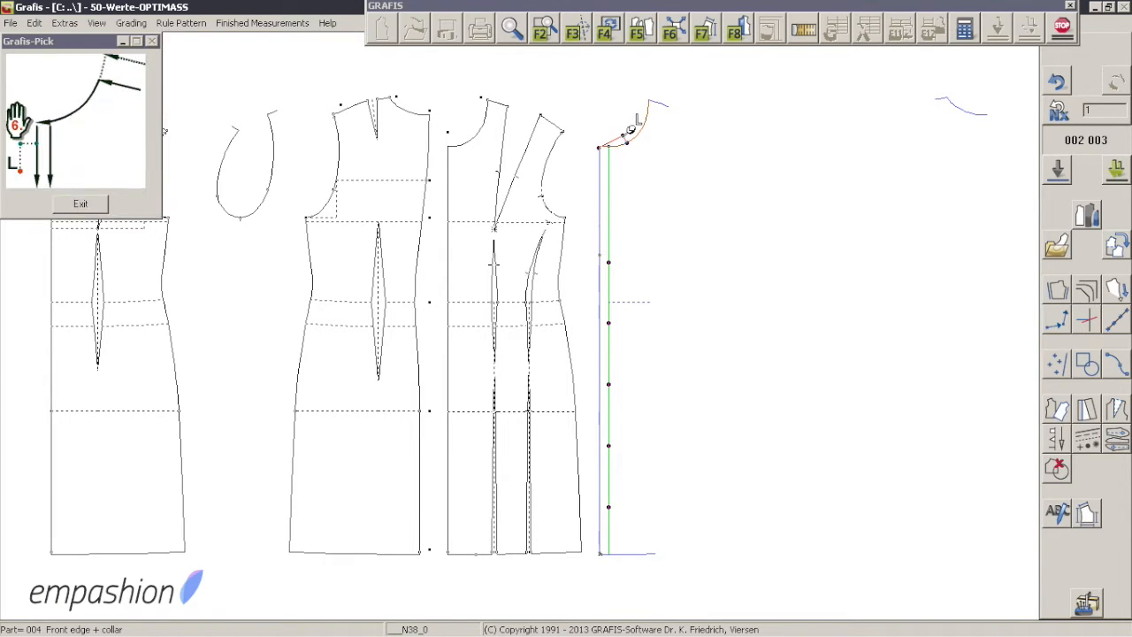
click(590, 189)
click(608, 221)
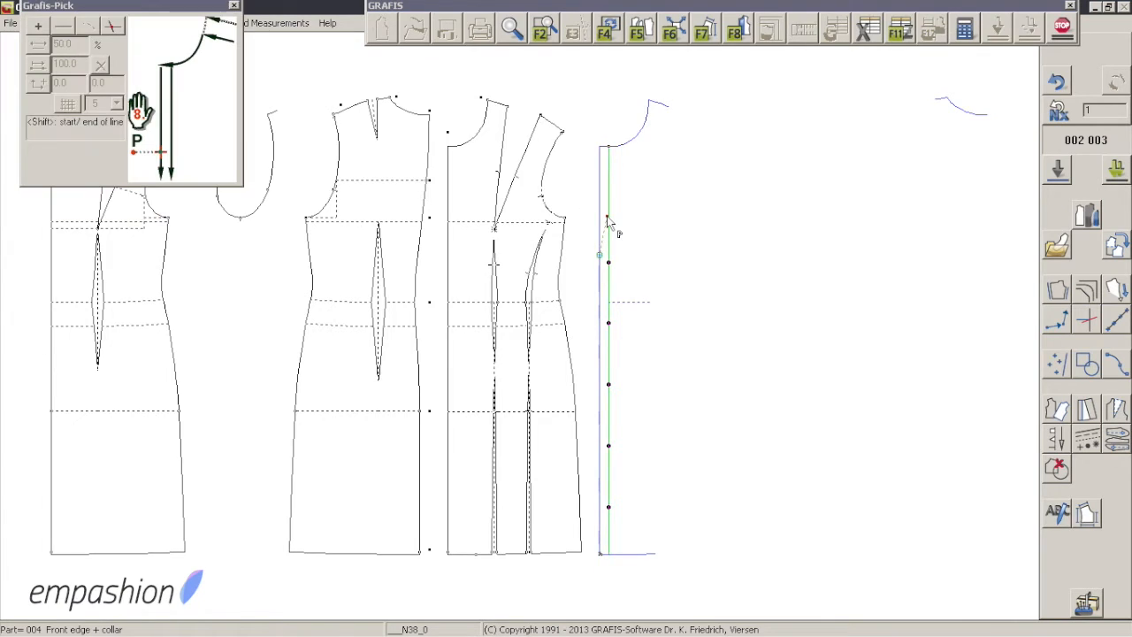
click(592, 262)
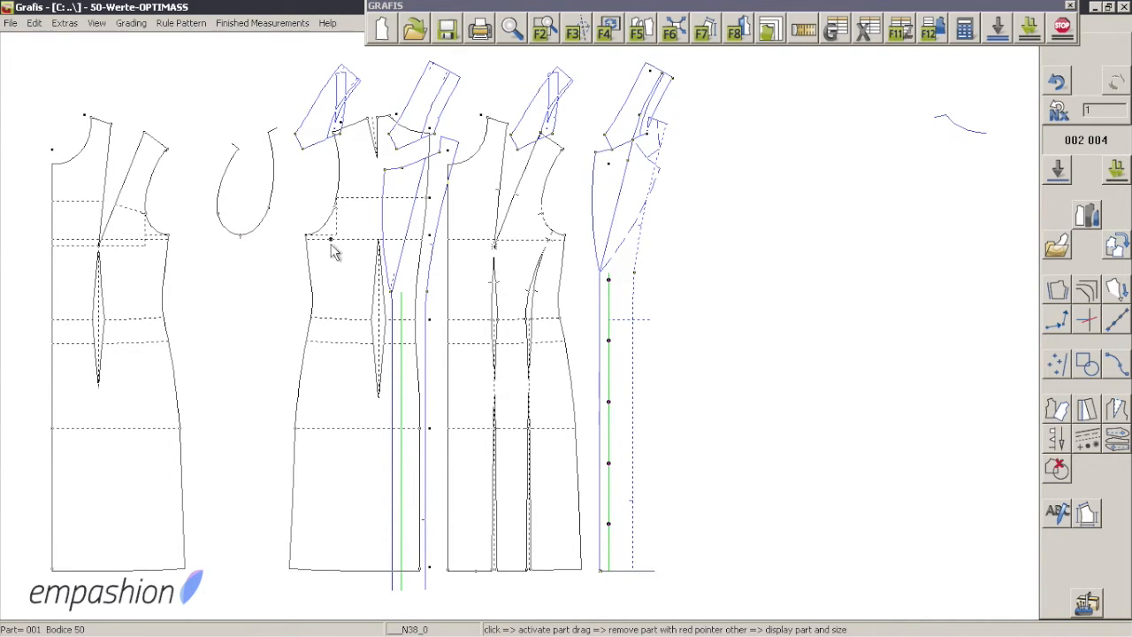
- Open Collar 40's interactive construction in the Front edge + collar piece and lower the gorge at the roll line
click(647, 26)
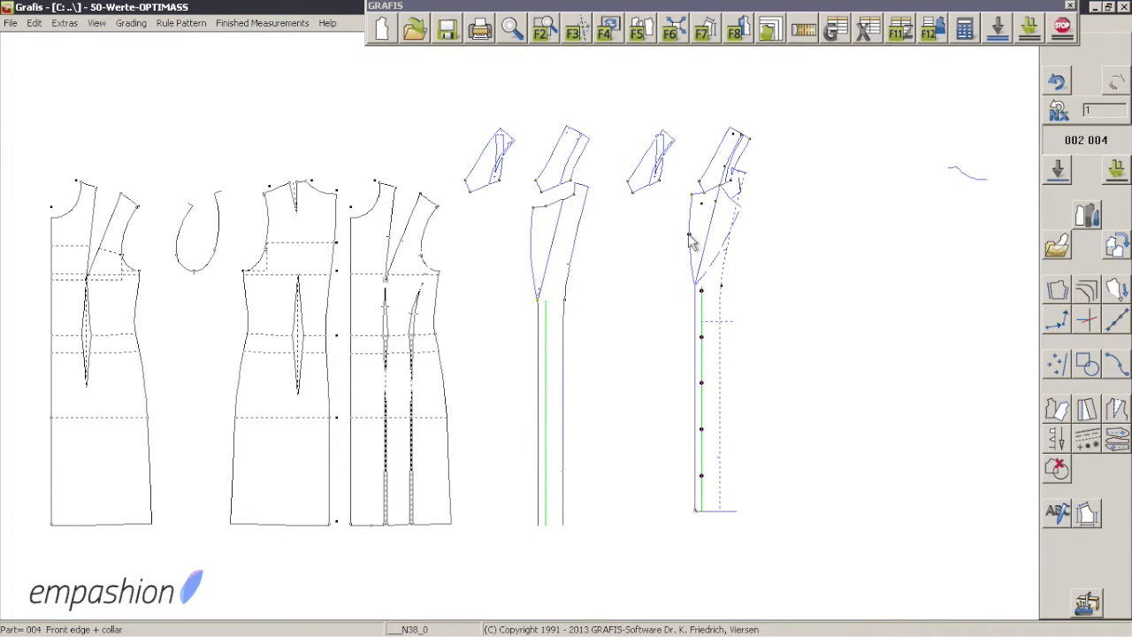
click(688, 235)
click(521, 29)
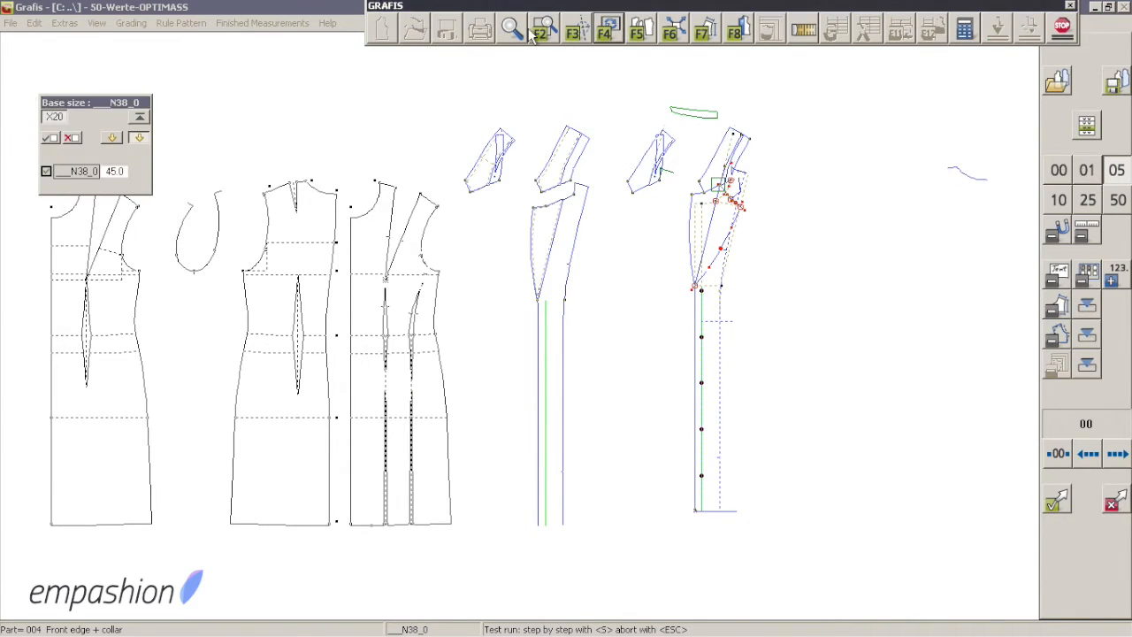
click(730, 158)
click(757, 172)
right_click(774, 243)
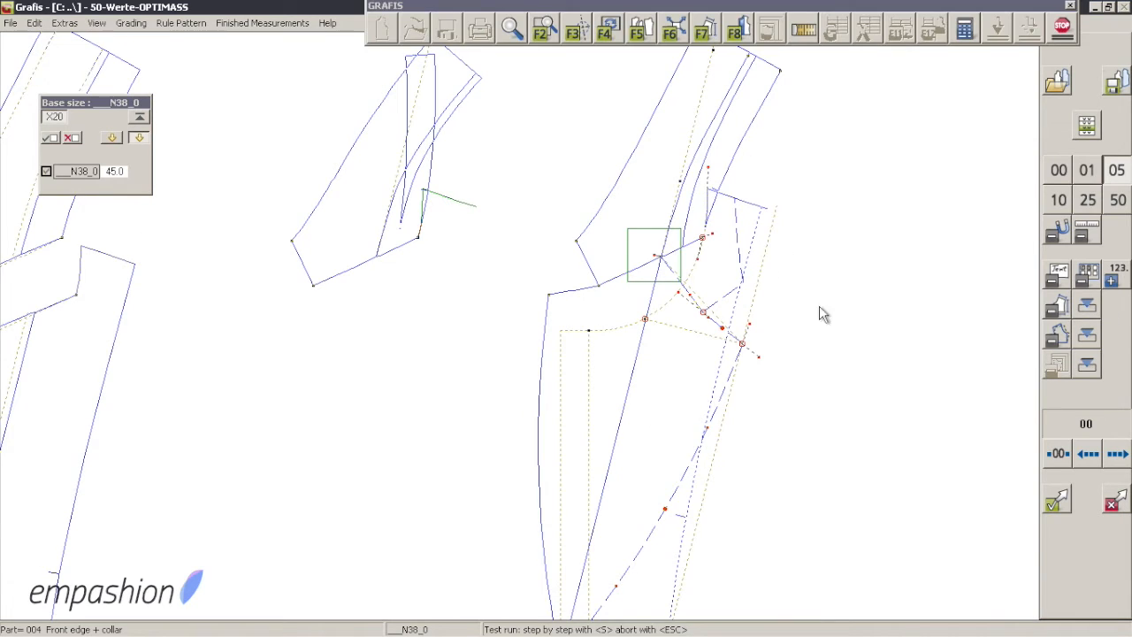
click(664, 259)
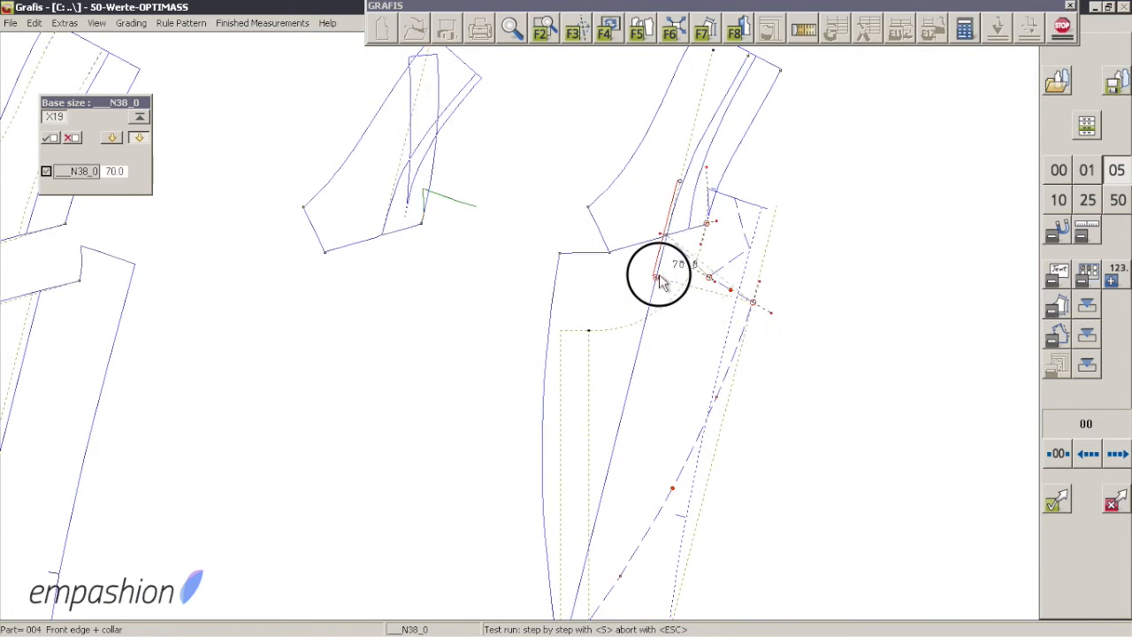
drag(668, 269, 661, 358)
drag(651, 287, 643, 320)
- Widen the lapel by bringing X16 to 100 and accept the modified Collar 40 construction
drag(688, 353, 691, 344)
drag(737, 376, 776, 381)
click(520, 31)
scroll(581, 215, down, 5)
drag(569, 240, 733, 224)
right_click(733, 224)
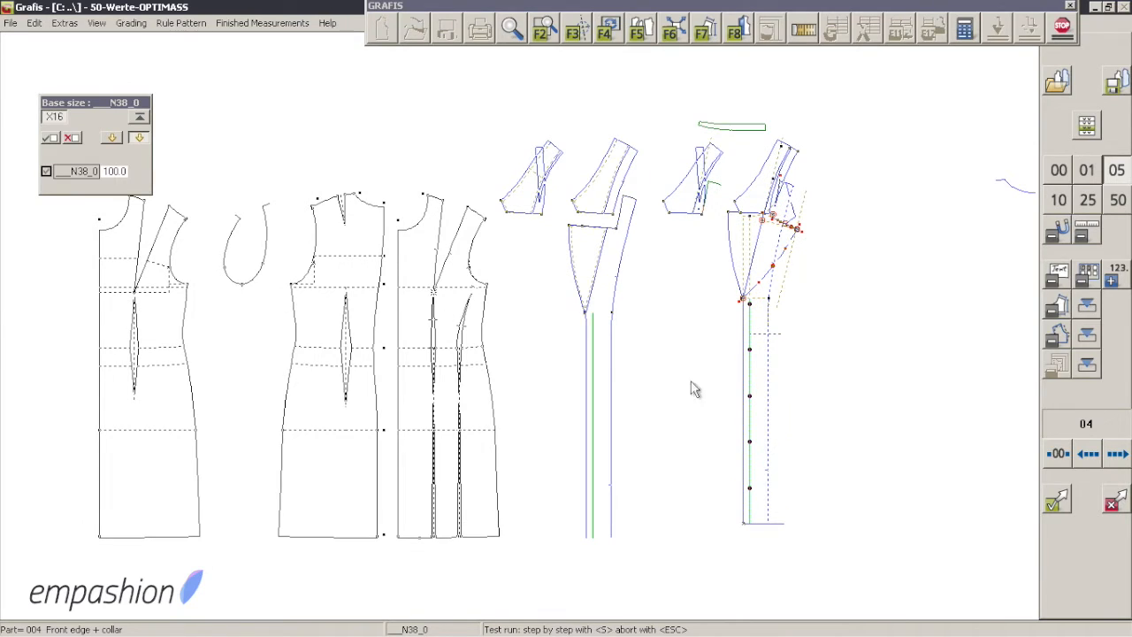
click(1058, 501)
- Remove the Bodice 50 front and back from view and lay the front part over the front edge and collar
drag(366, 265, 268, 505)
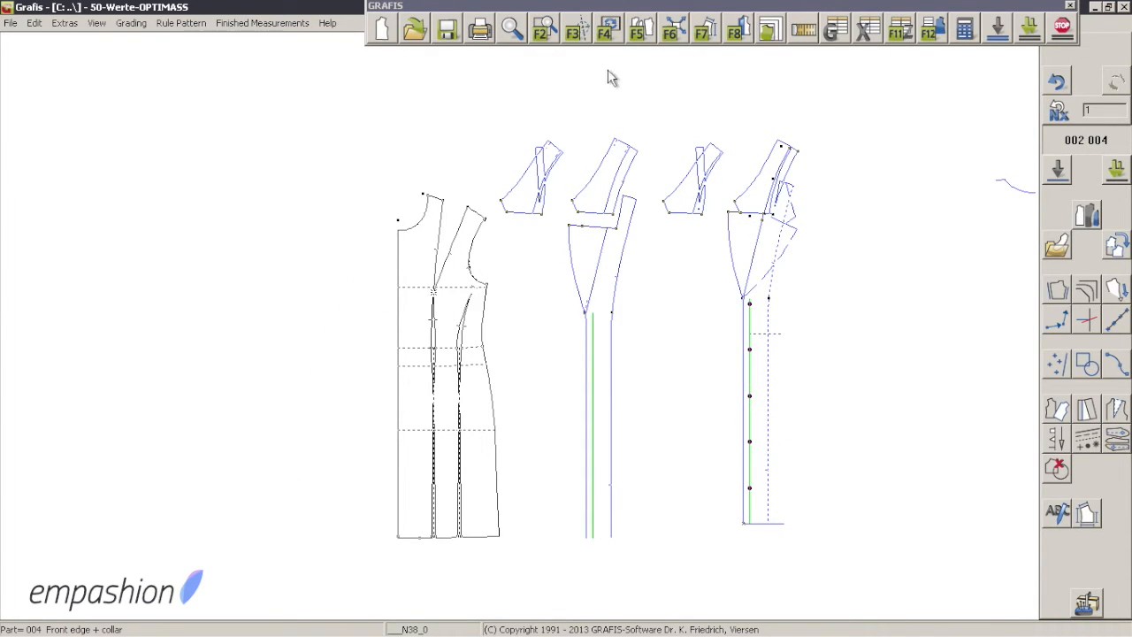
click(737, 33)
click(542, 34)
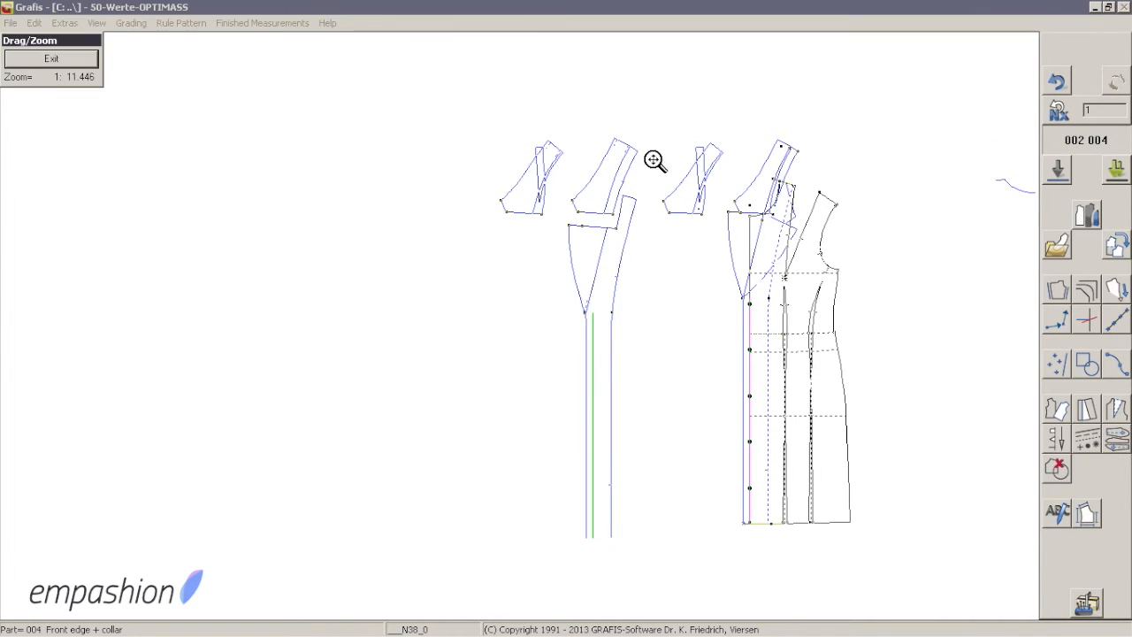
scroll(821, 274, up, 2)
drag(822, 274, 876, 440)
right_click(877, 439)
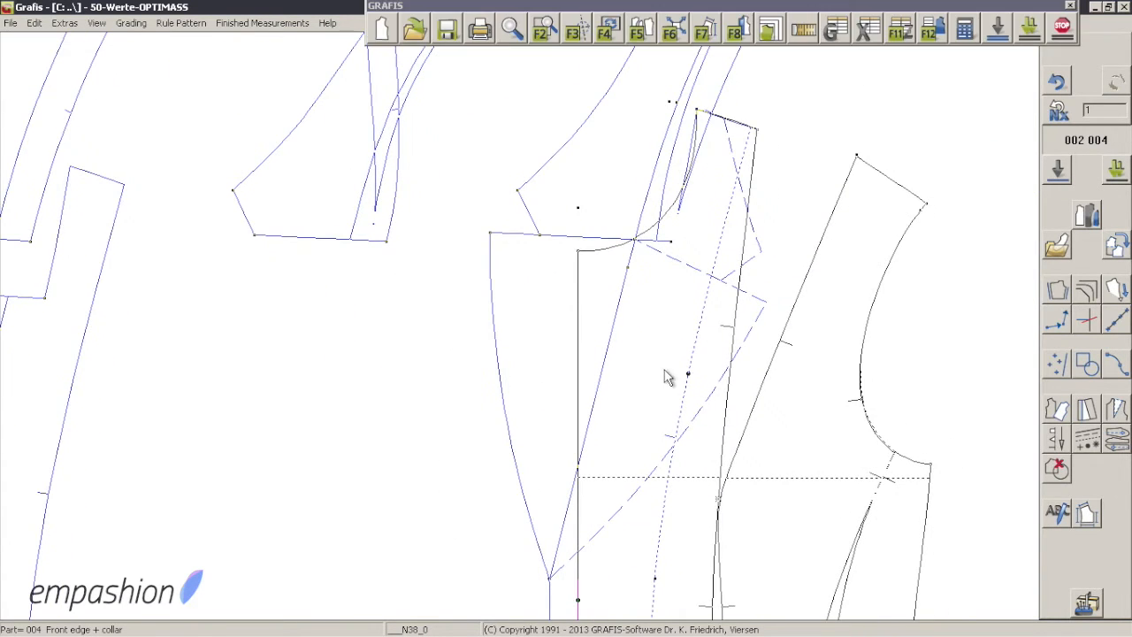
- Narrow the lapel by moving its tip until X16 is 80 and accept the collar construction
click(686, 409)
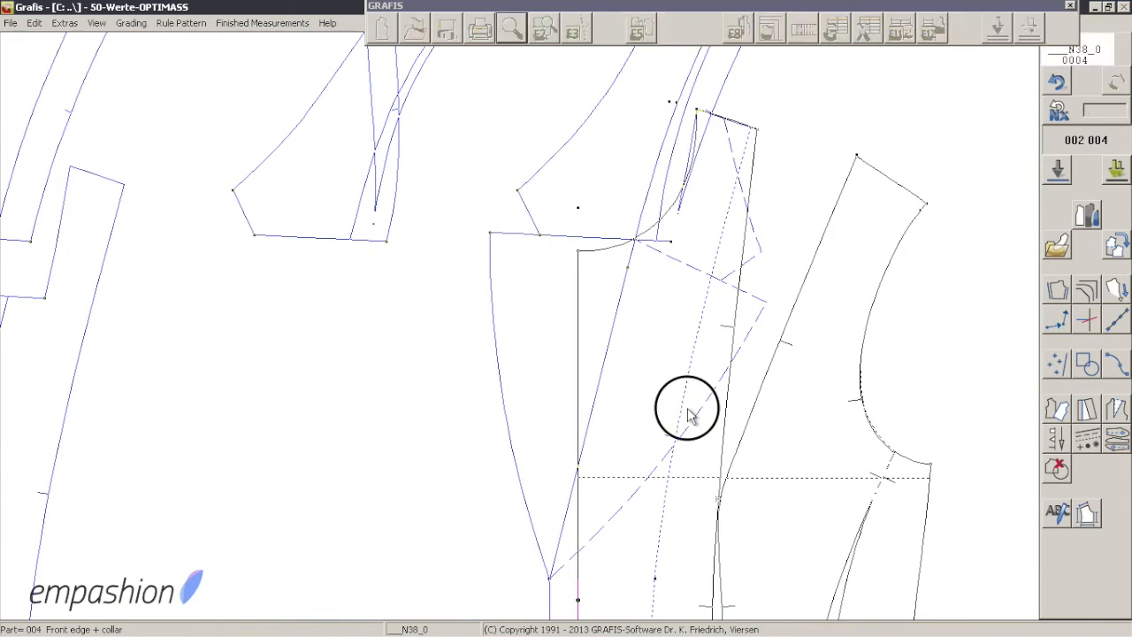
click(766, 305)
drag(765, 305, 734, 324)
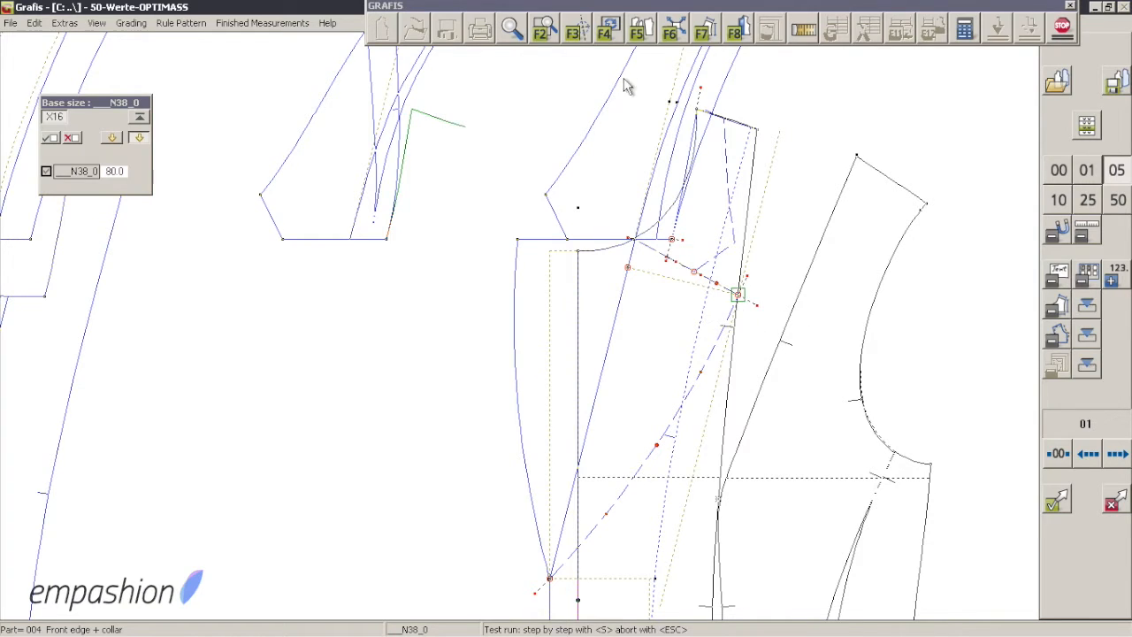
click(513, 29)
drag(598, 182, 829, 166)
right_click(816, 260)
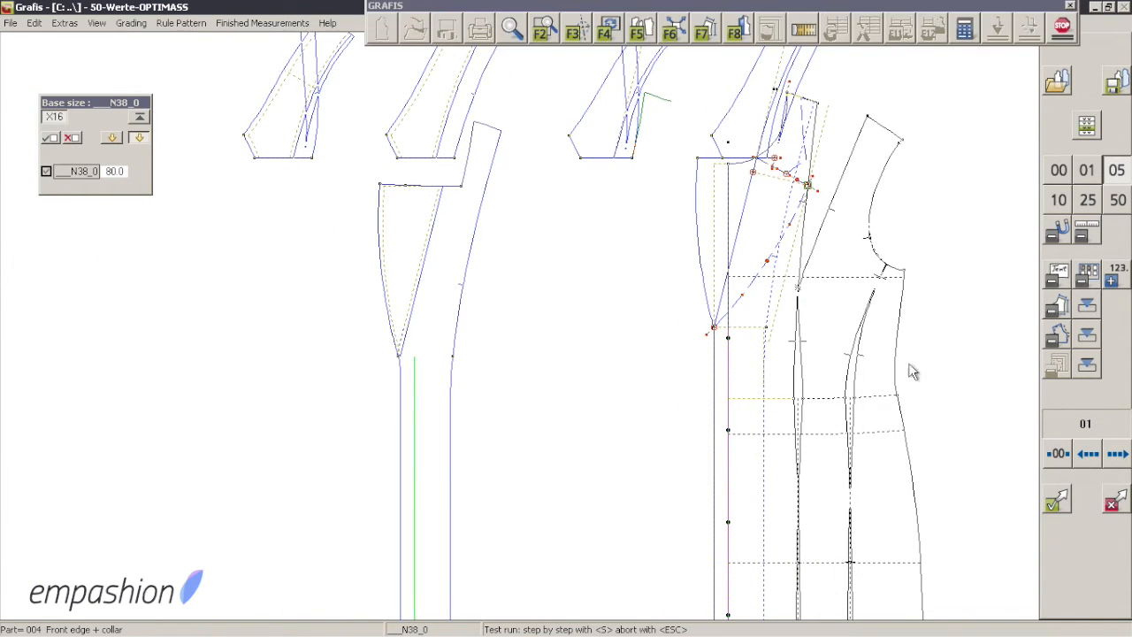
click(1061, 505)
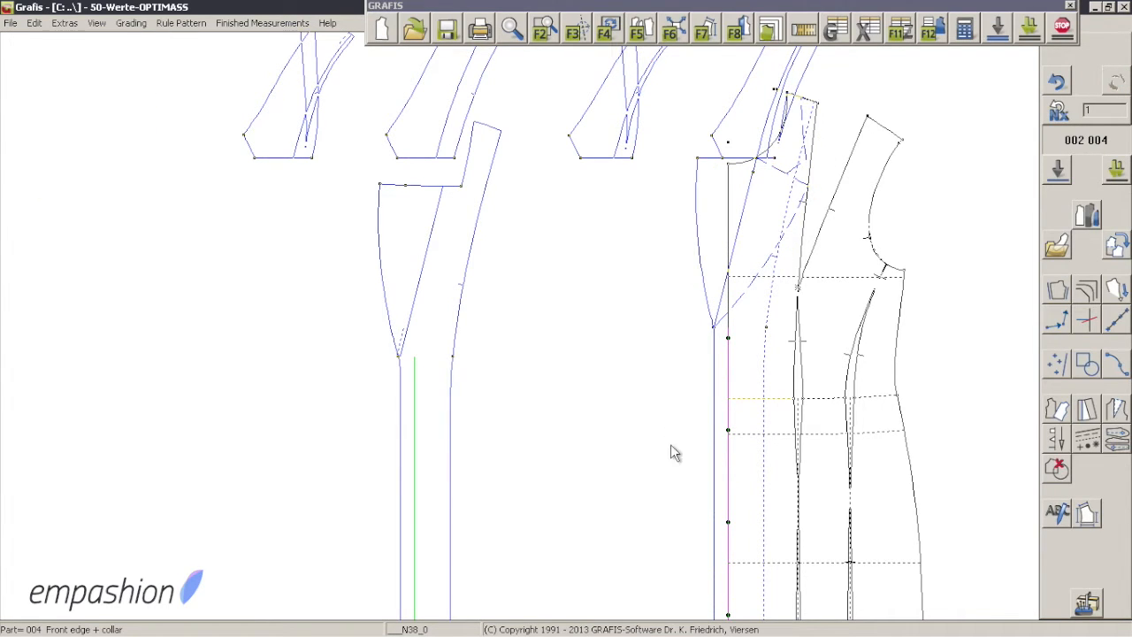
- Open Front edge 30 from the list of interactive constructions and lower the lapel break point towards the waistline
click(932, 39)
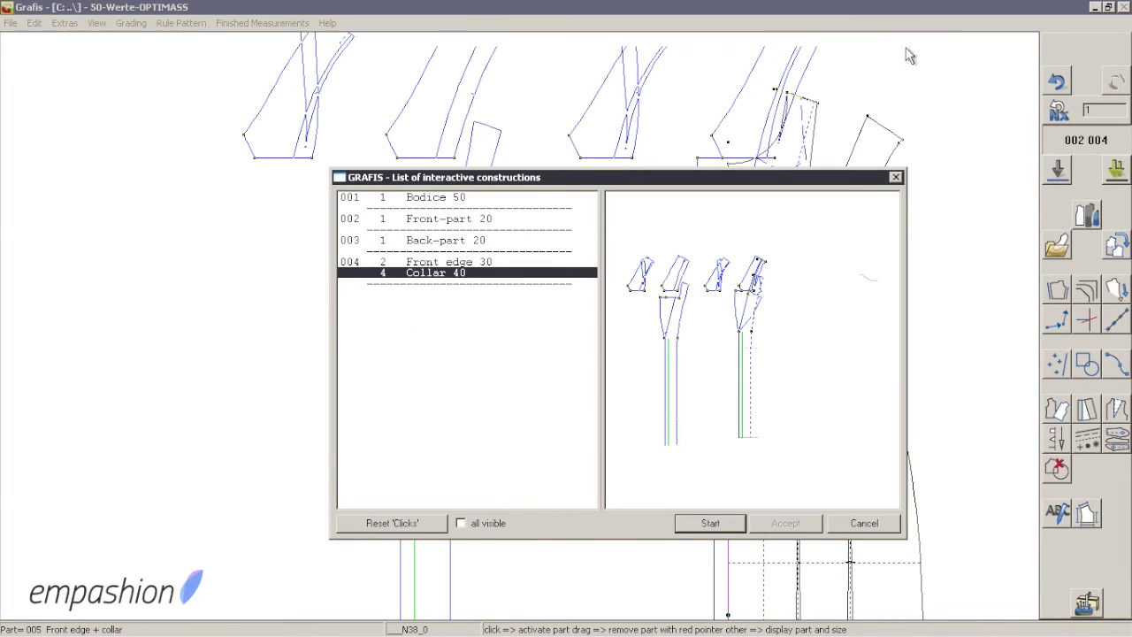
click(464, 276)
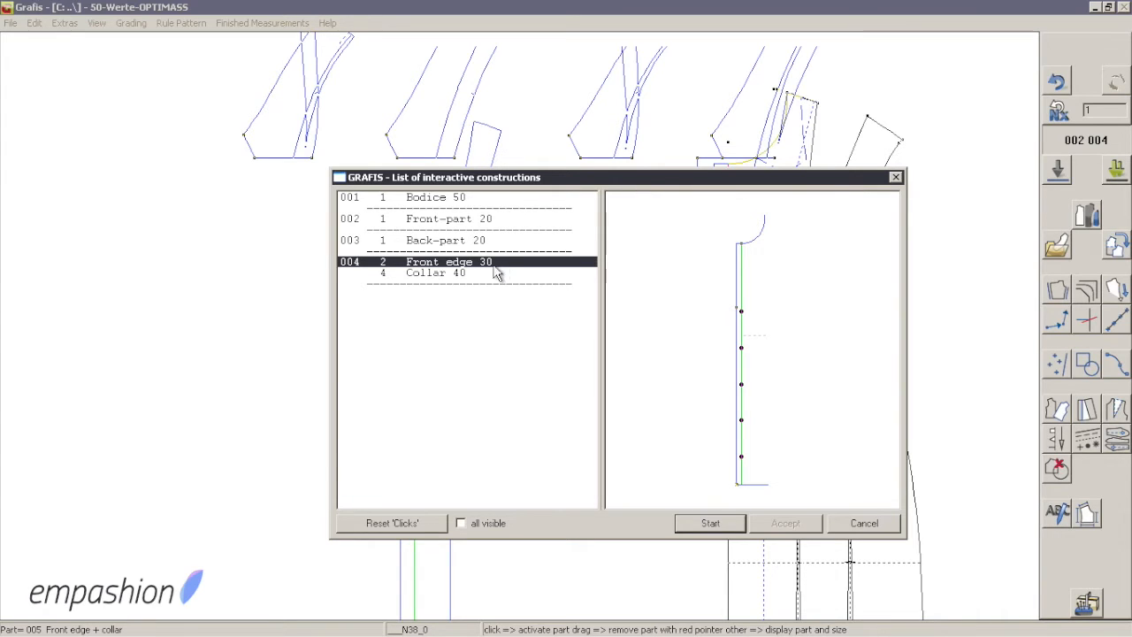
double_click(451, 268)
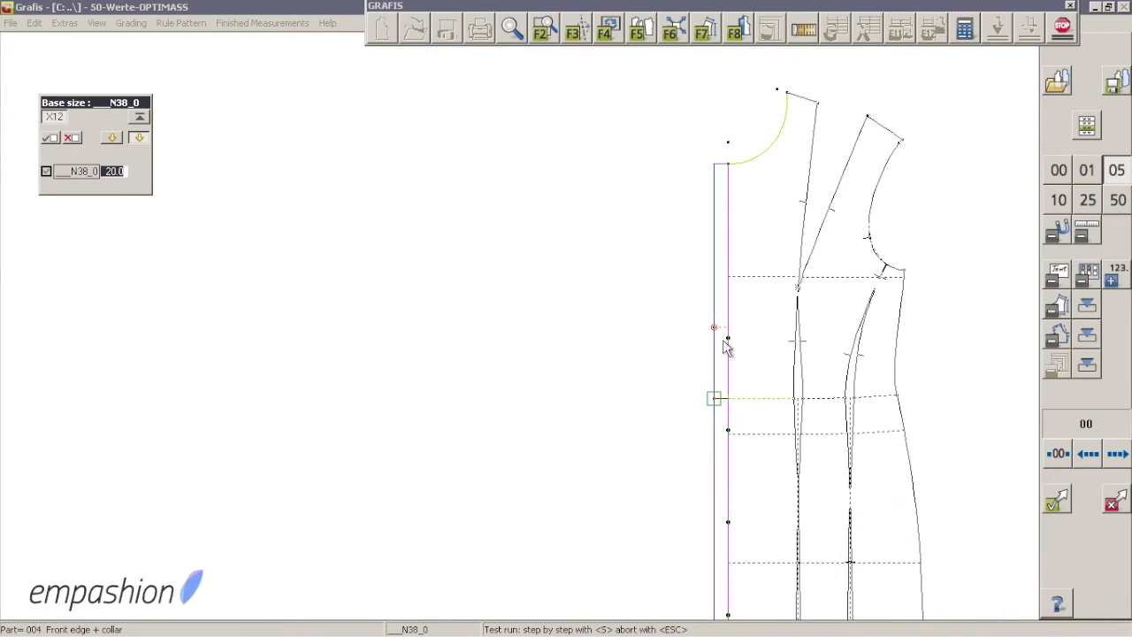
drag(713, 327, 714, 372)
click(1065, 508)
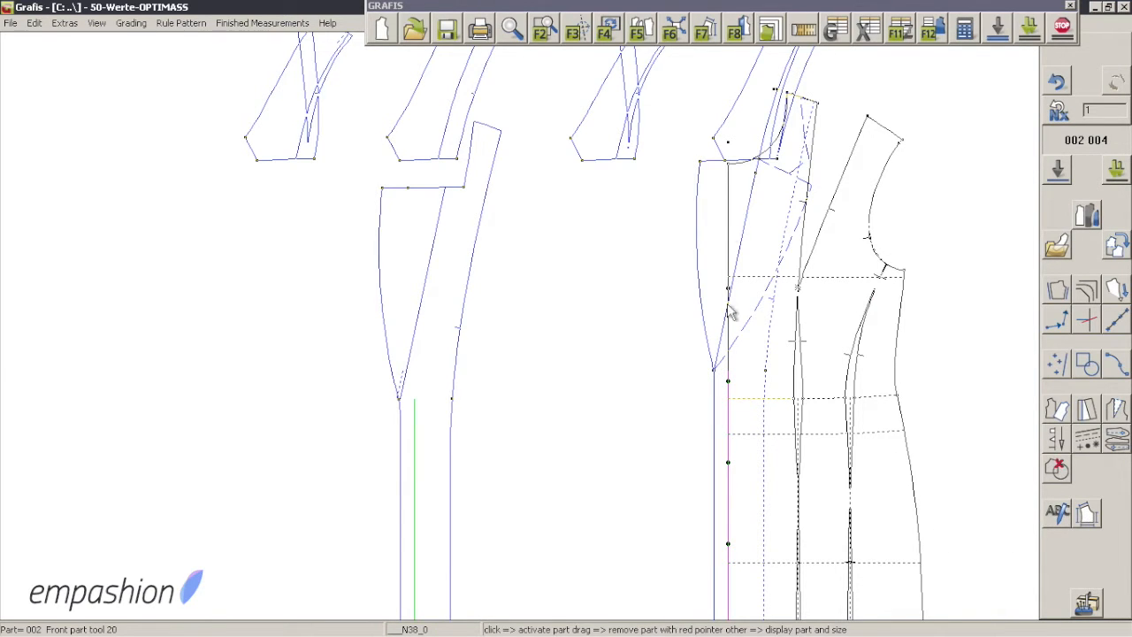
- Make all pattern pieces of the model visible and spread them side by side
click(542, 36)
scroll(698, 142, down, 2)
scroll(708, 150, down, 3)
drag(708, 149, 704, 235)
right_click(705, 235)
click(1091, 222)
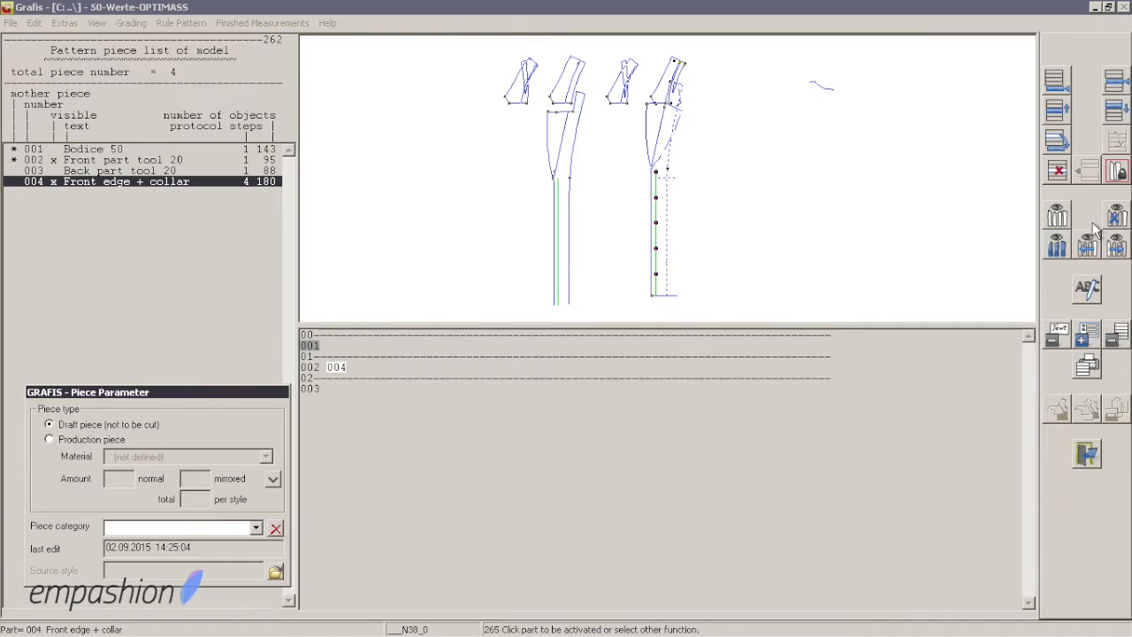
click(1054, 216)
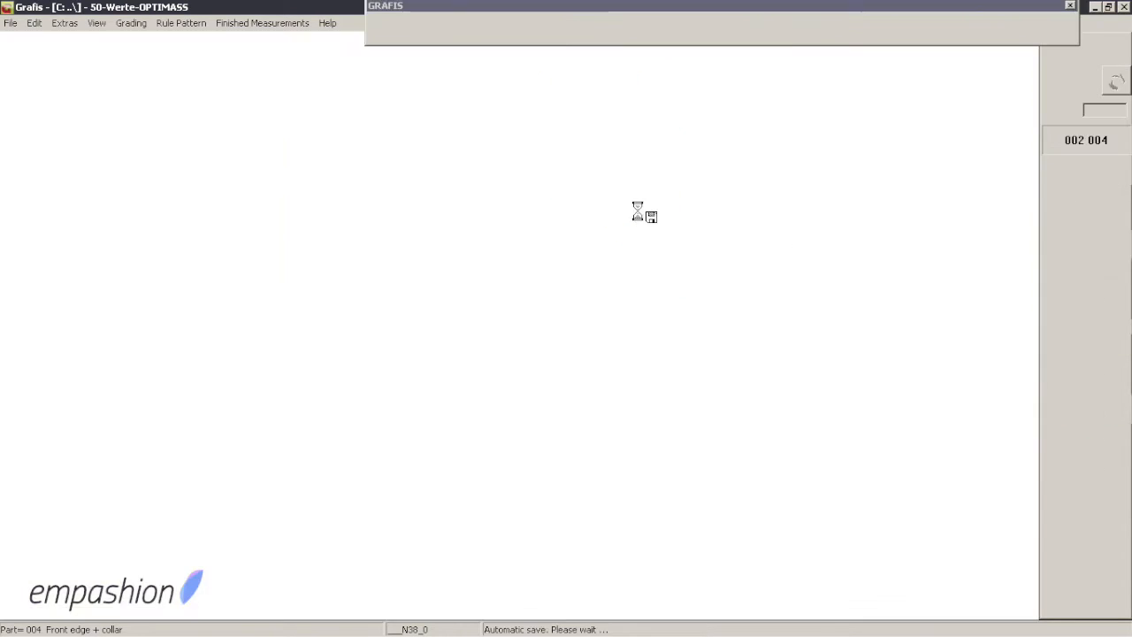
click(640, 34)
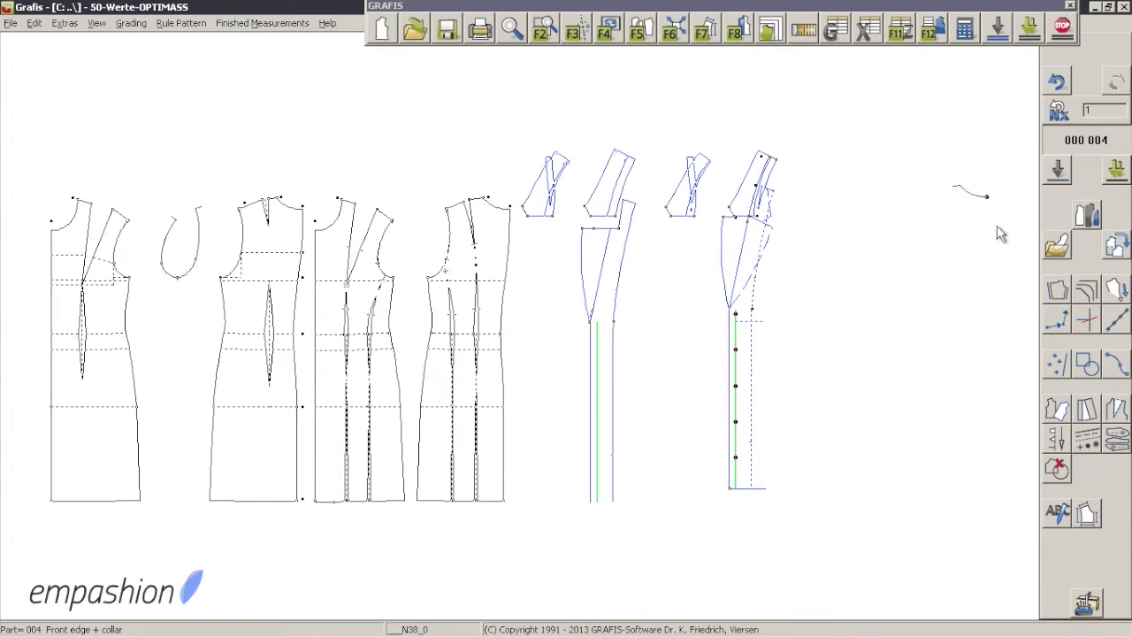
- Add a new piece to the pattern piece list, name it Sleeve 30 and make it the active piece
click(1071, 212)
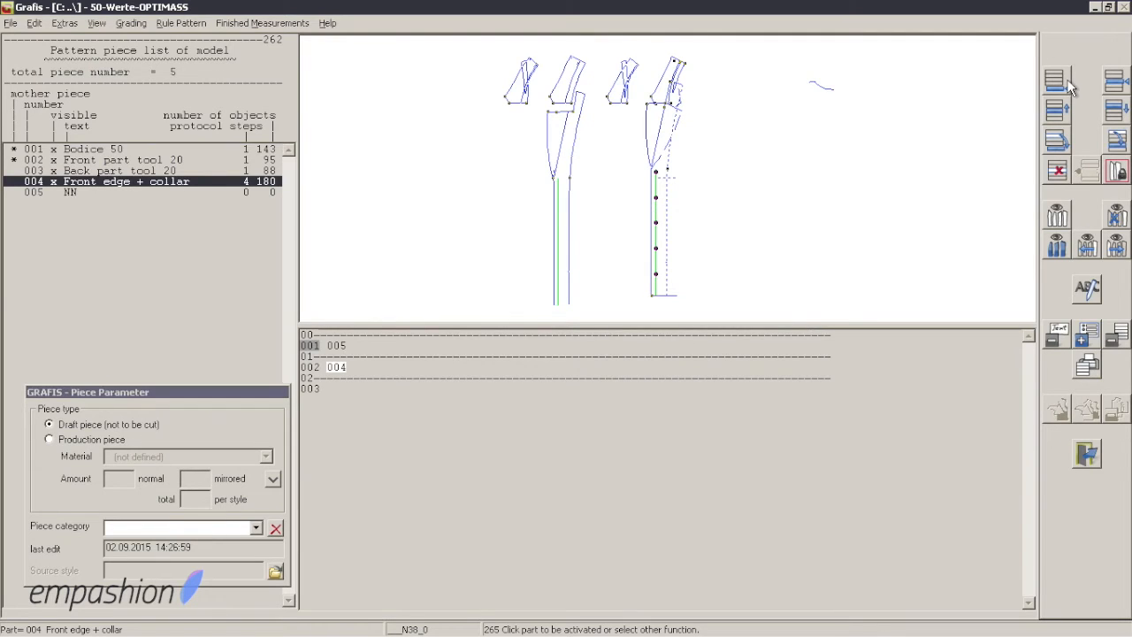
click(215, 193)
click(212, 193)
text(Sleeve 30)
key(Return)
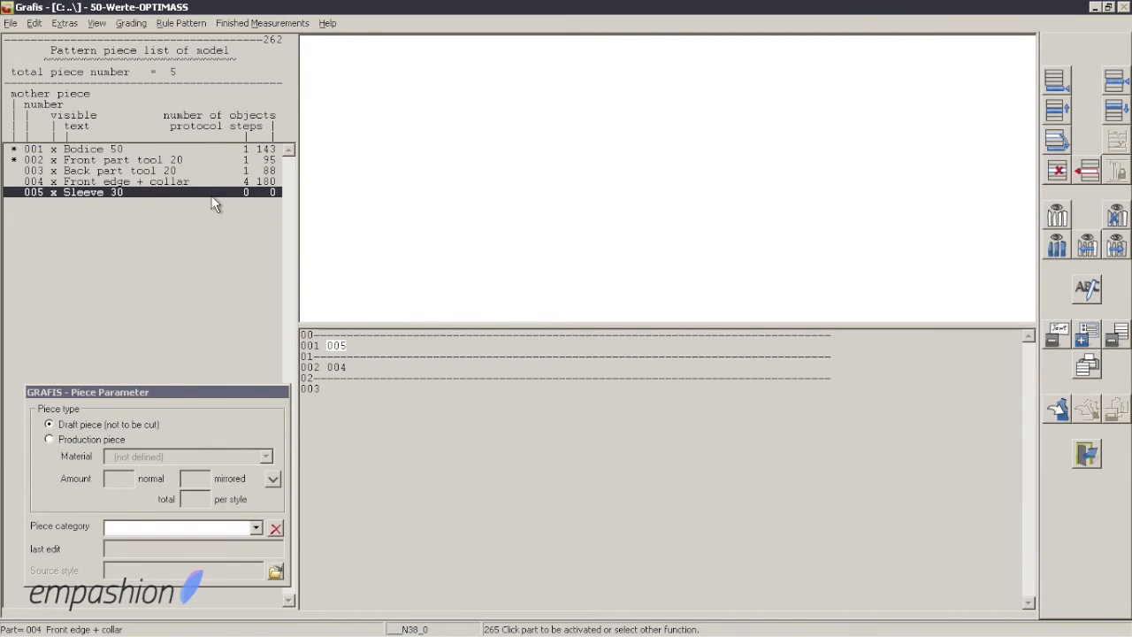
right_click(379, 164)
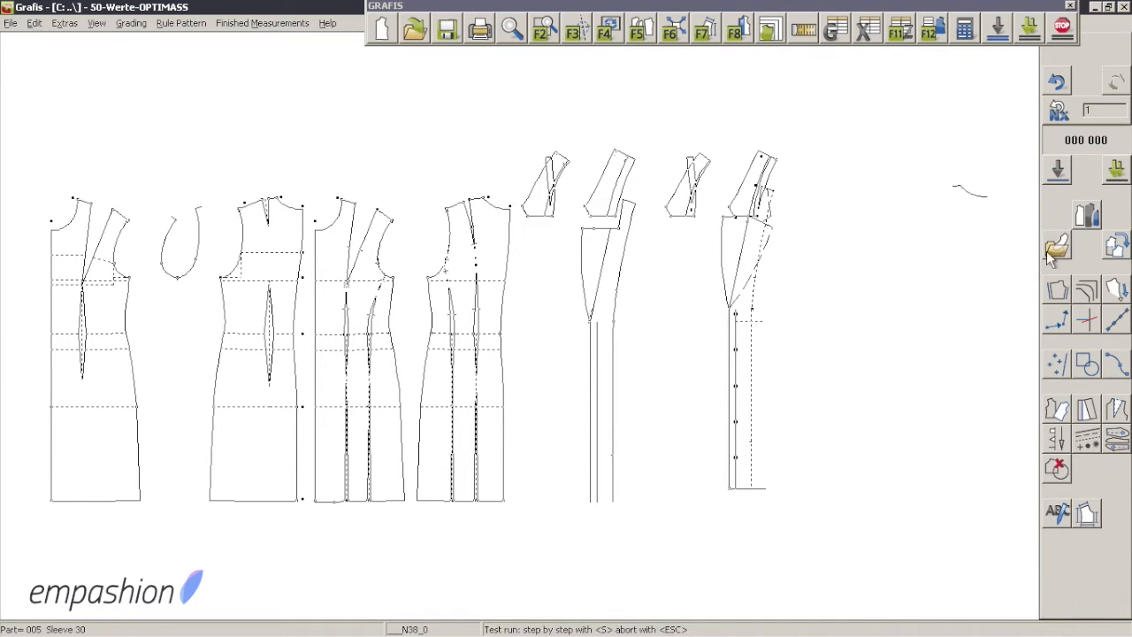
- Start the Sleeve 30 construction from the Grafis-Sleeves basic blocks
click(1057, 249)
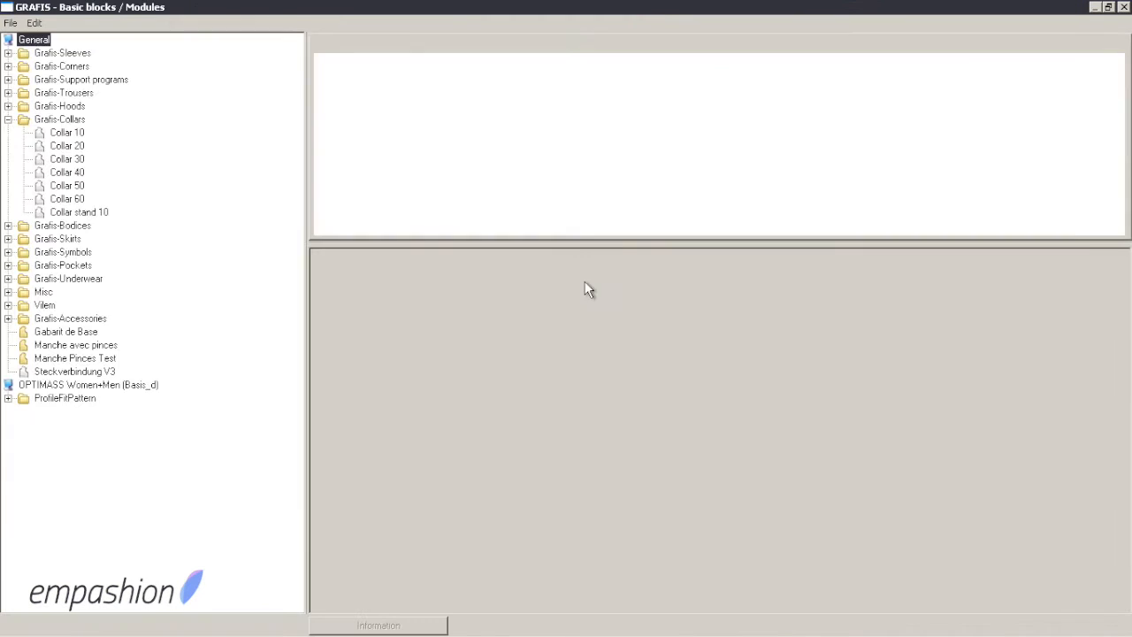
click(8, 53)
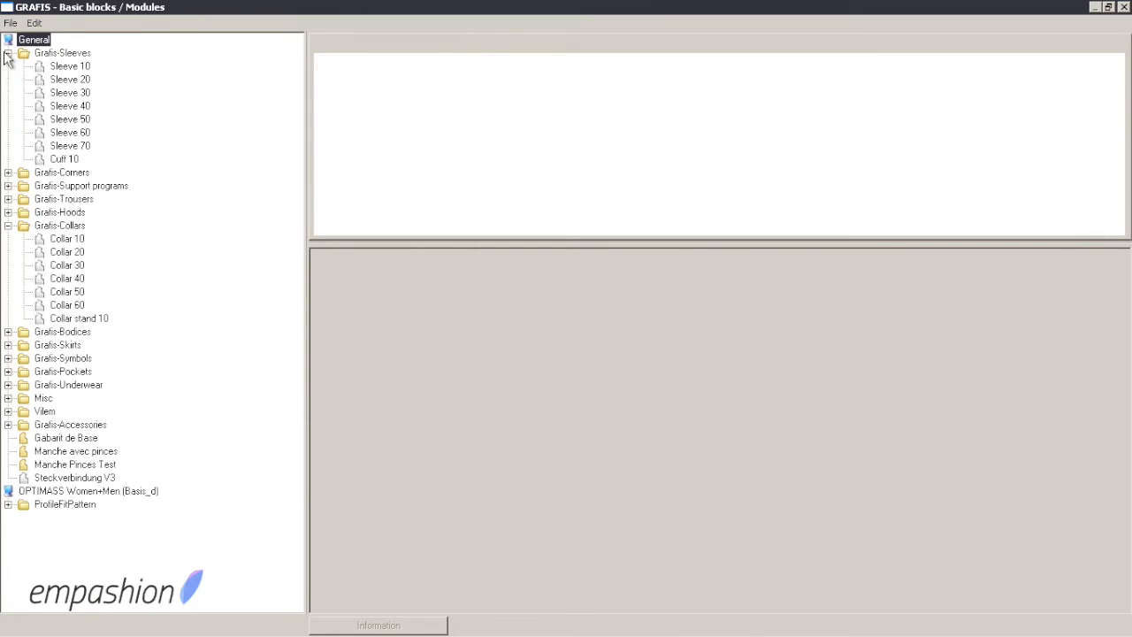
click(51, 82)
click(54, 94)
double_click(63, 94)
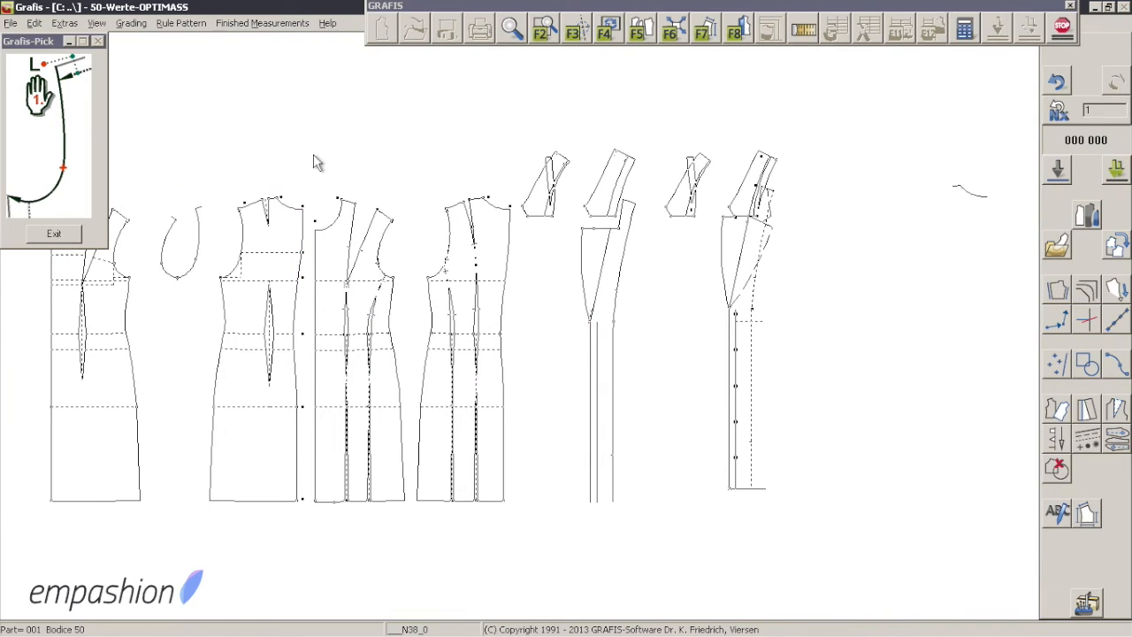
- Pick the back shoulder line, back armhole line, back notch and underarm point on Bodice 50's separate armhole
click(511, 32)
click(217, 220)
drag(202, 232, 600, 240)
right_click(601, 240)
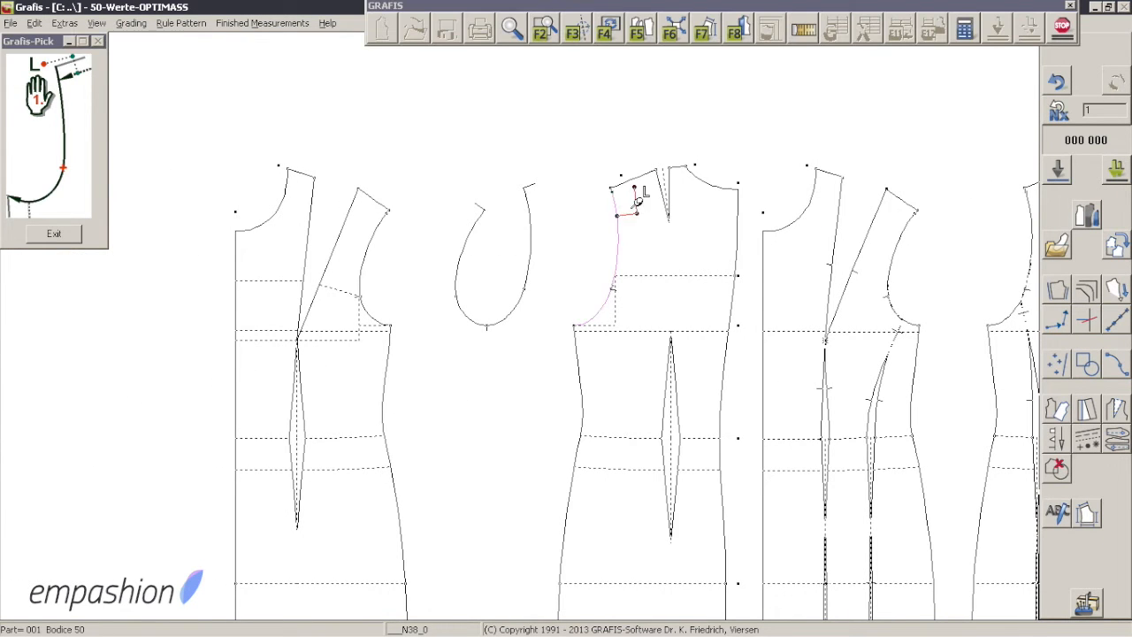
click(529, 168)
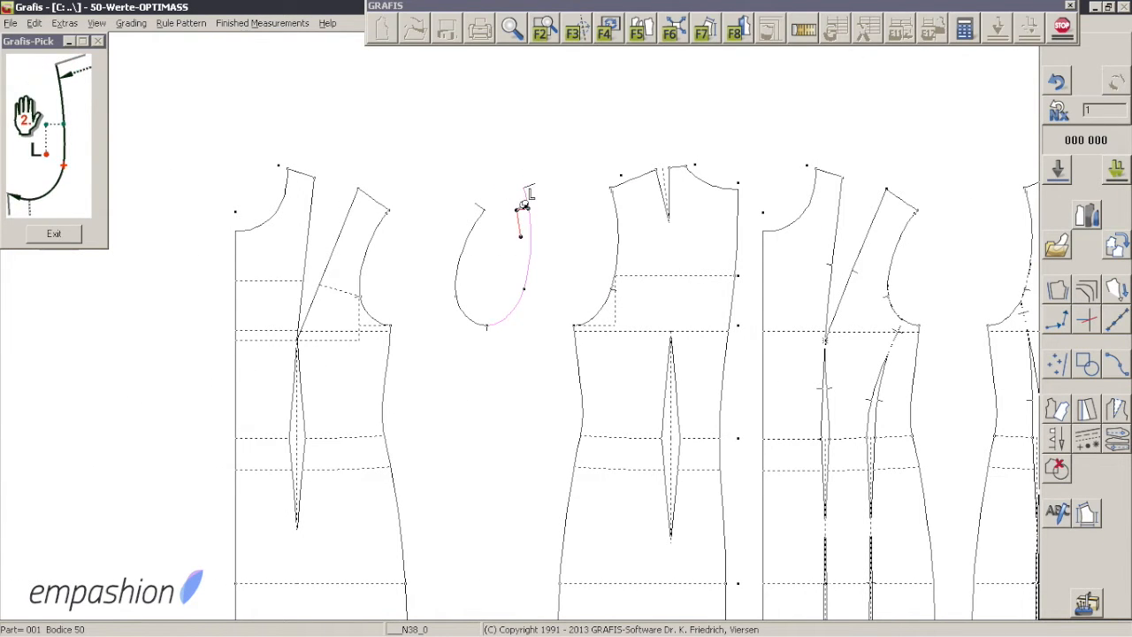
click(520, 211)
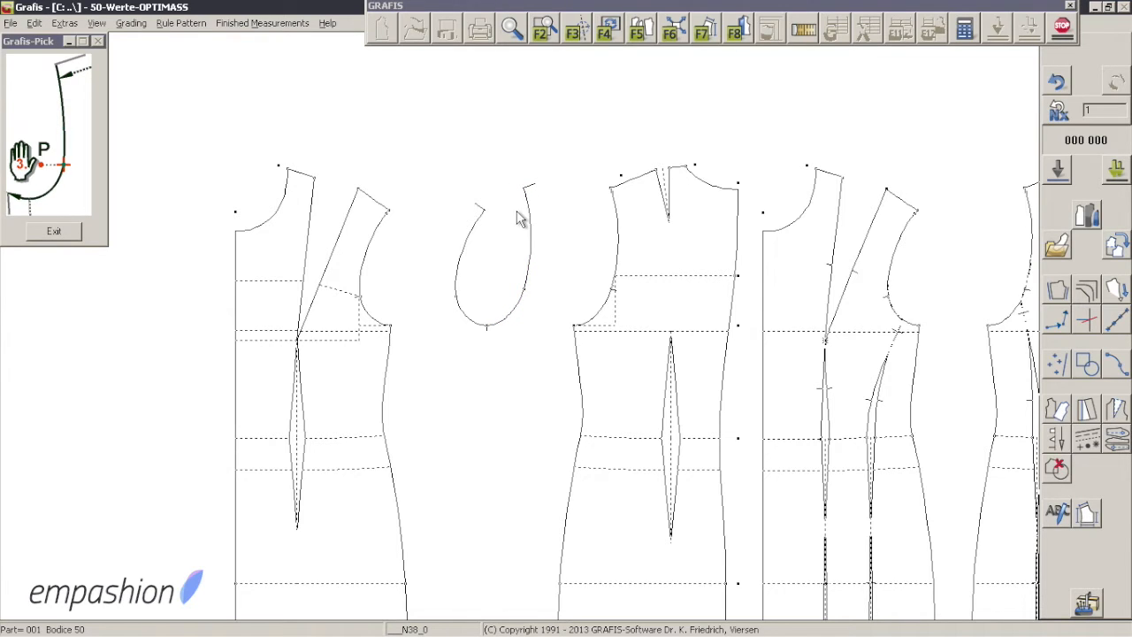
click(534, 285)
click(503, 316)
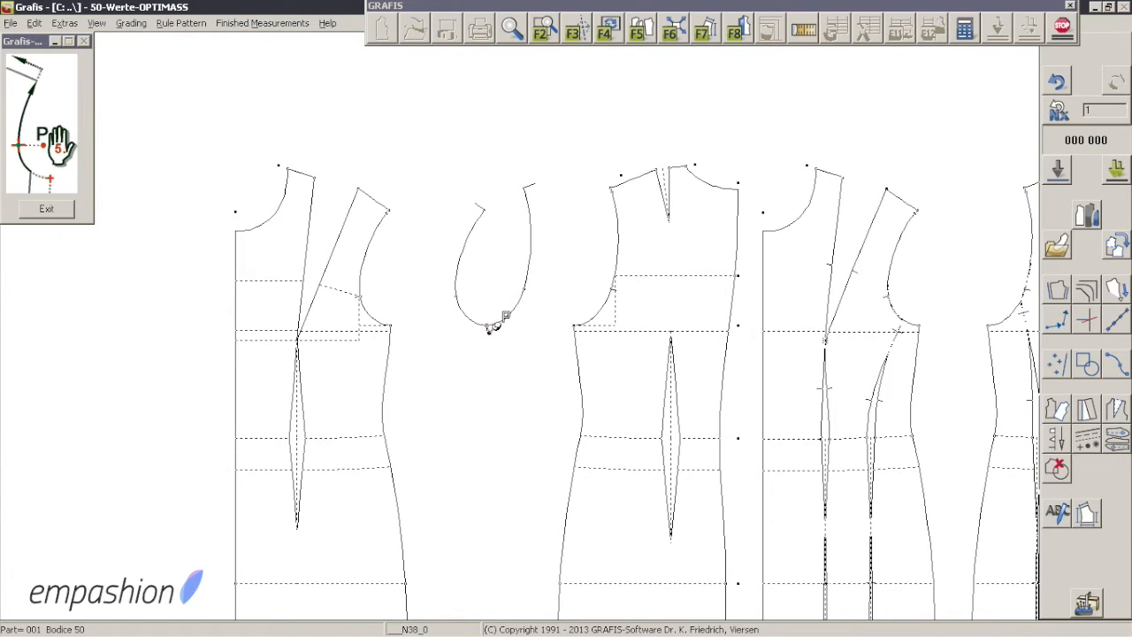
- Pick the front notch, front armhole line and front shoulder line, and finish Sleeve 30 with percentage-based notches
click(461, 288)
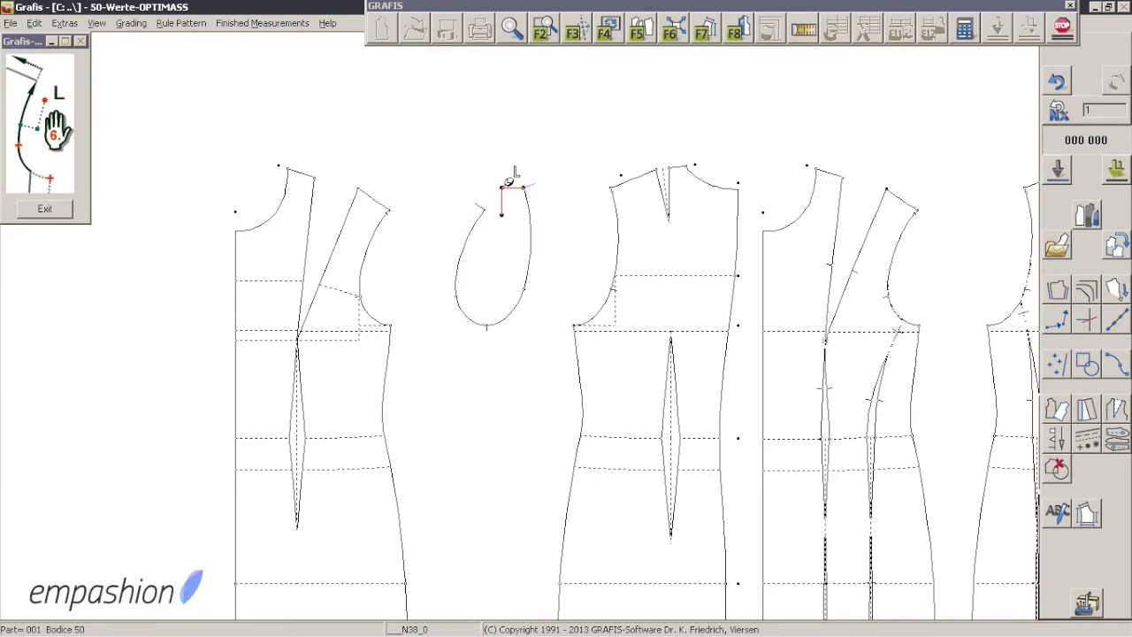
click(485, 247)
click(491, 189)
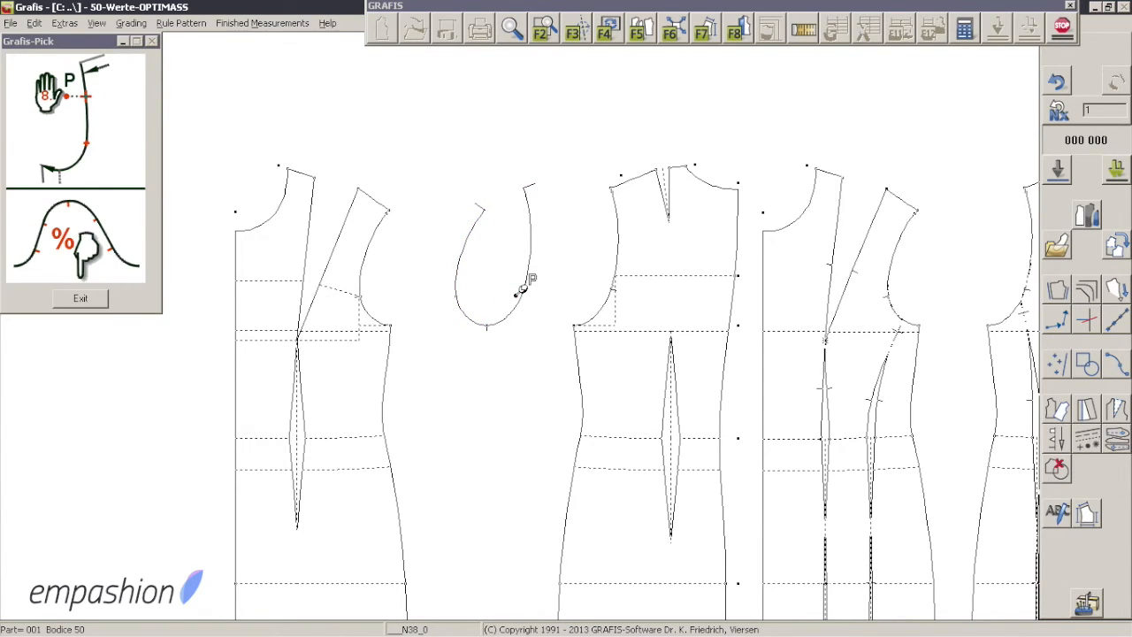
click(482, 406)
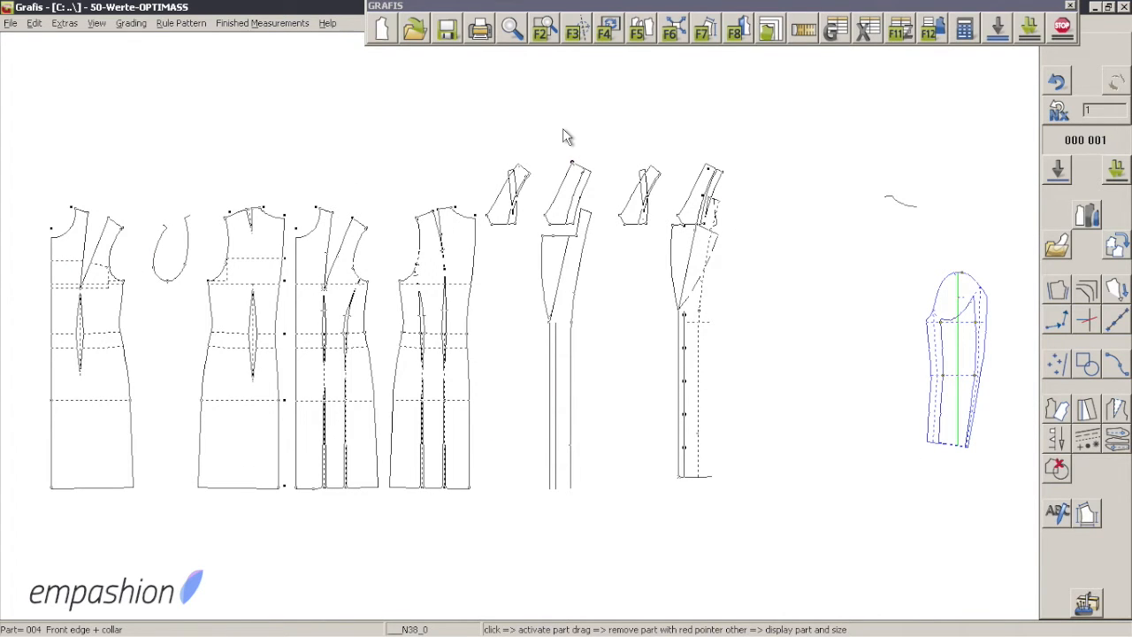
- Examine Sleeve 30's adjustable points and sleeve cap values in its interactive construction up close
click(978, 327)
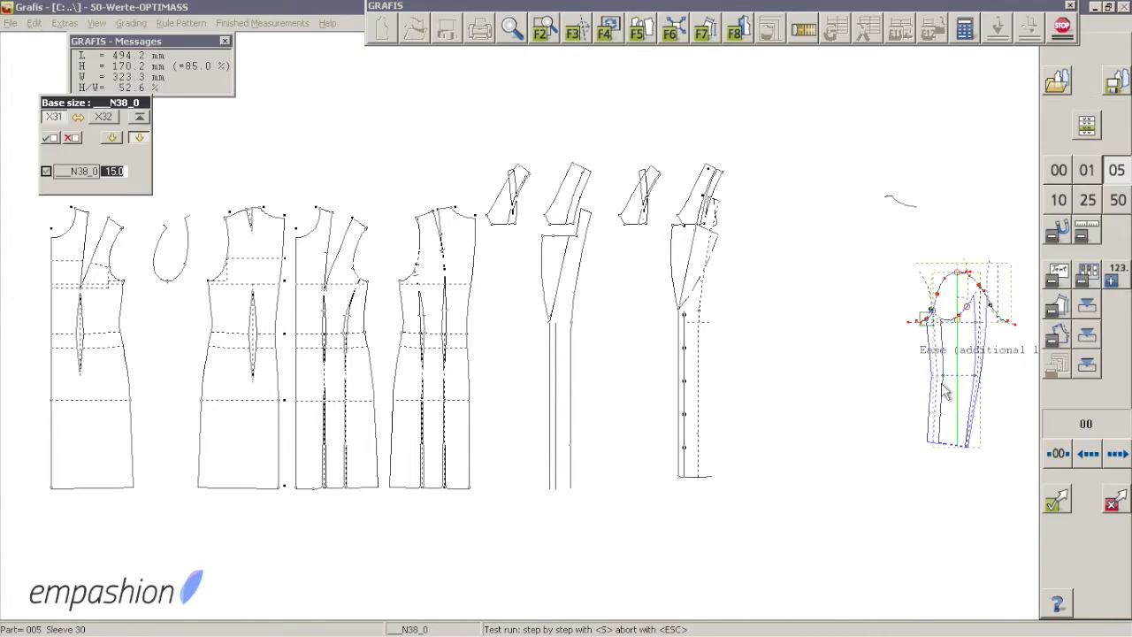
click(511, 29)
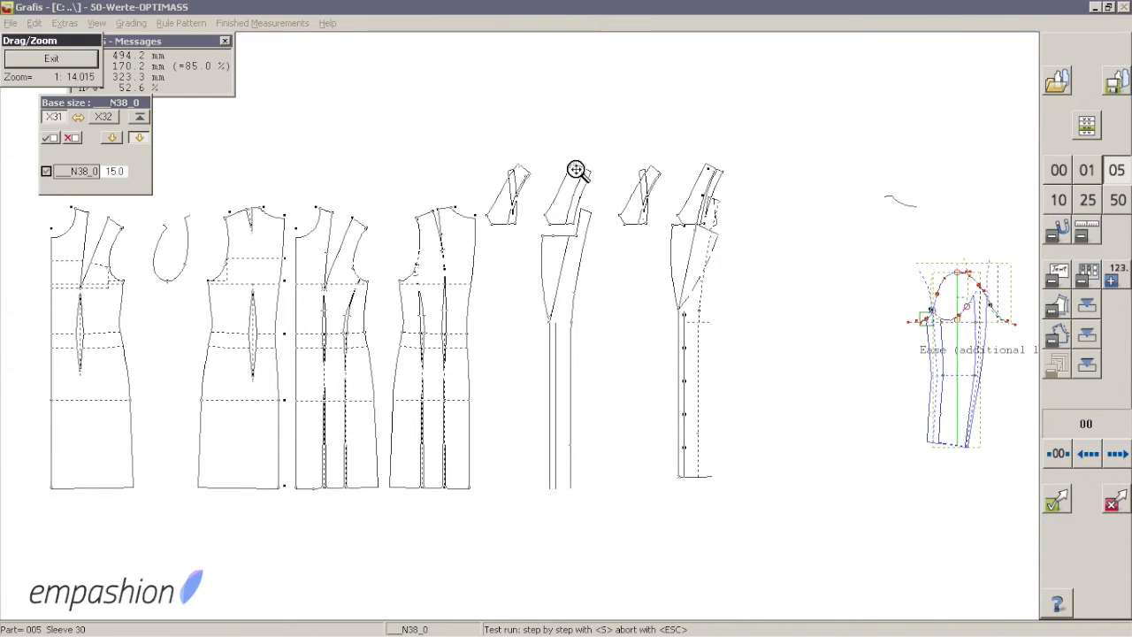
right_click(964, 263)
click(580, 31)
drag(976, 324, 826, 319)
right_click(898, 235)
click(1120, 490)
- Hide all pattern pieces except Bodice 50 and Sleeve 30, and make Bodice 50 the active part
click(1087, 217)
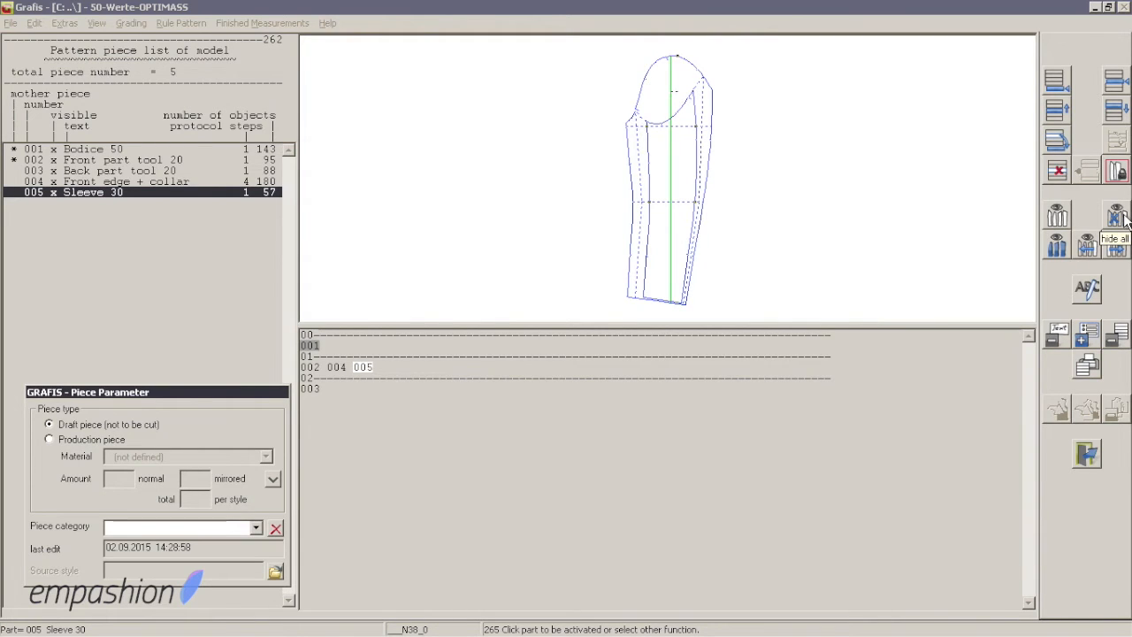
click(1117, 216)
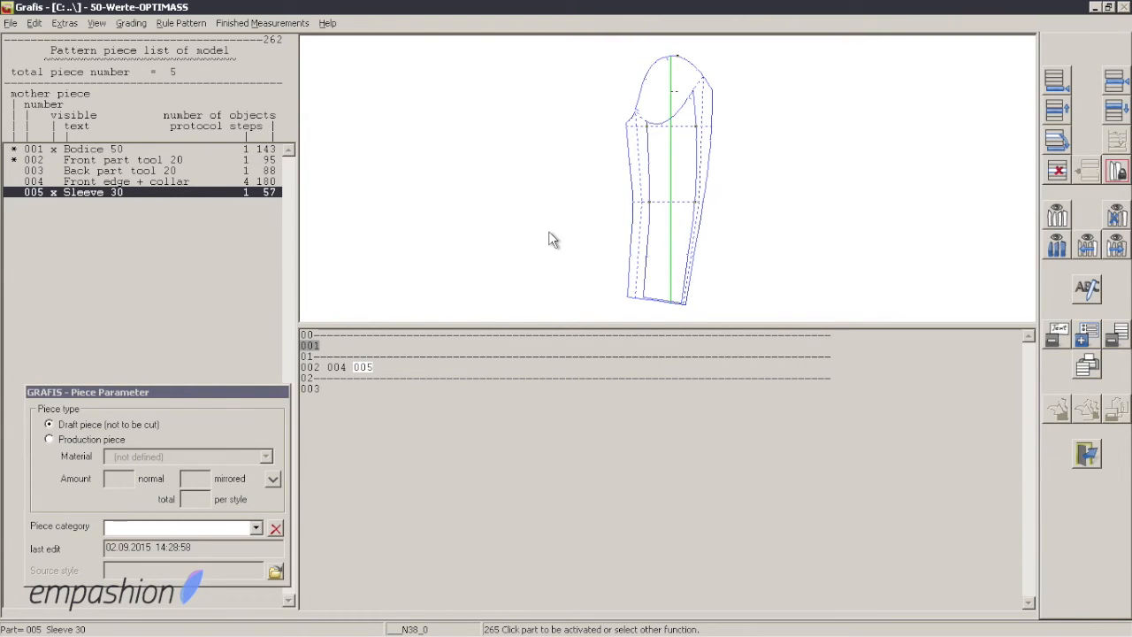
click(55, 151)
click(52, 156)
click(50, 172)
click(50, 177)
click(53, 149)
click(766, 171)
click(629, 38)
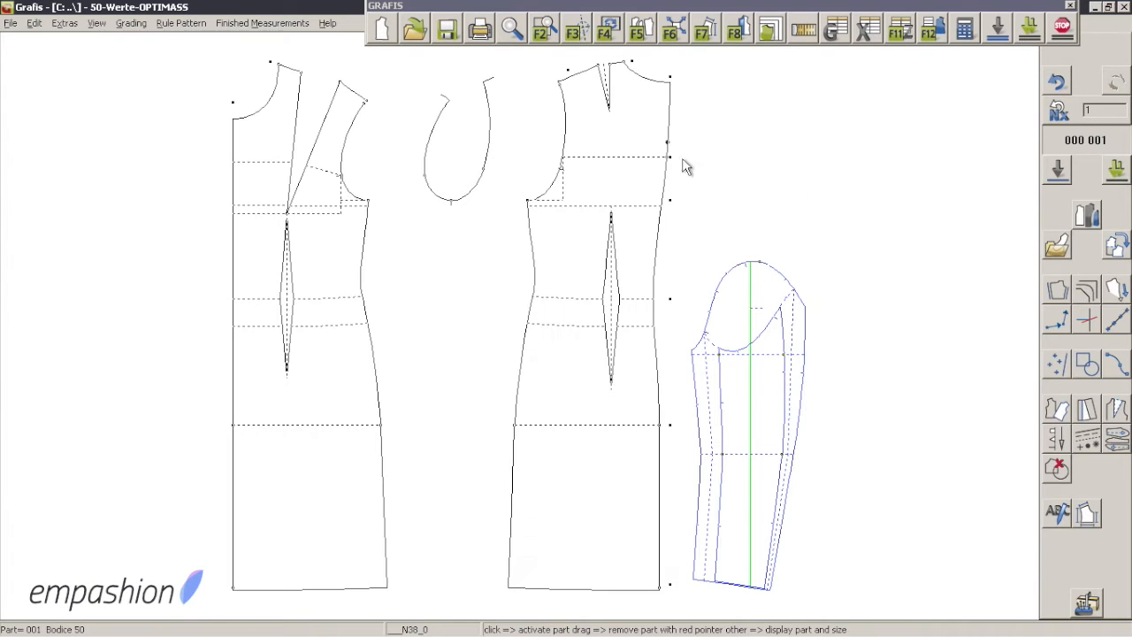
- Measure the sleeve cap length on Sleeve 30 and the length of Bodice 50's separate armhole line
click(810, 37)
click(57, 150)
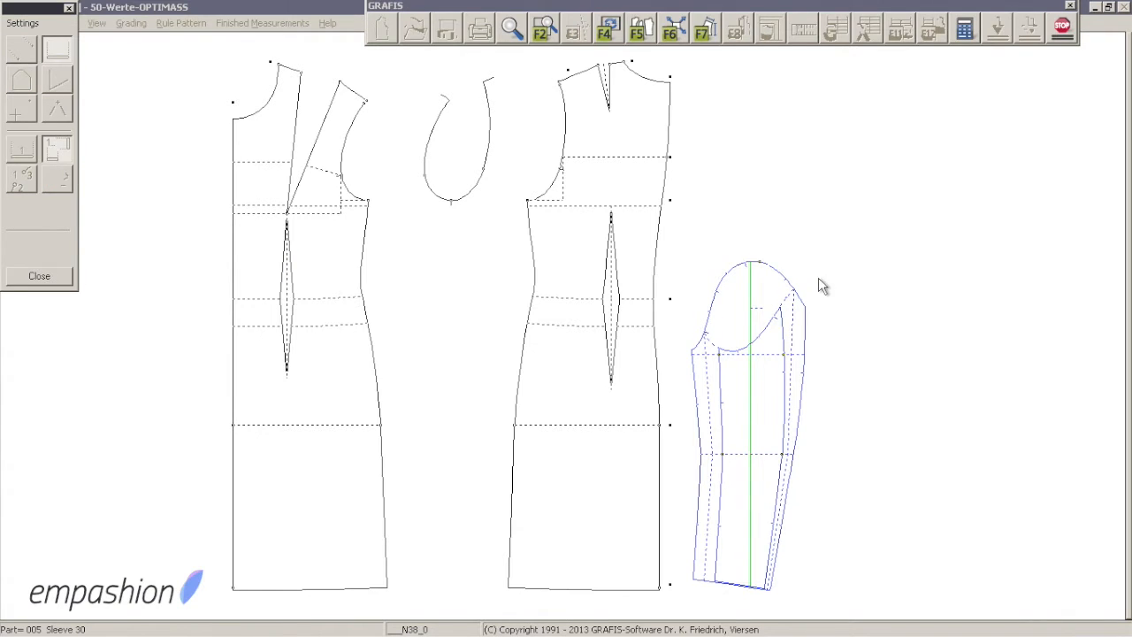
click(763, 351)
click(725, 239)
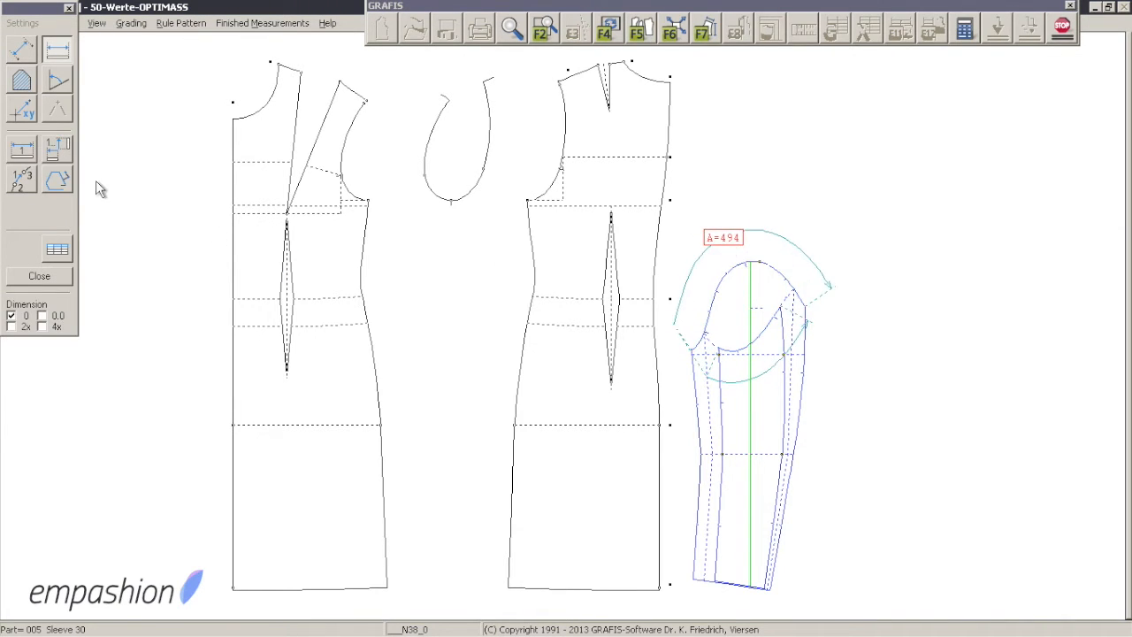
click(57, 150)
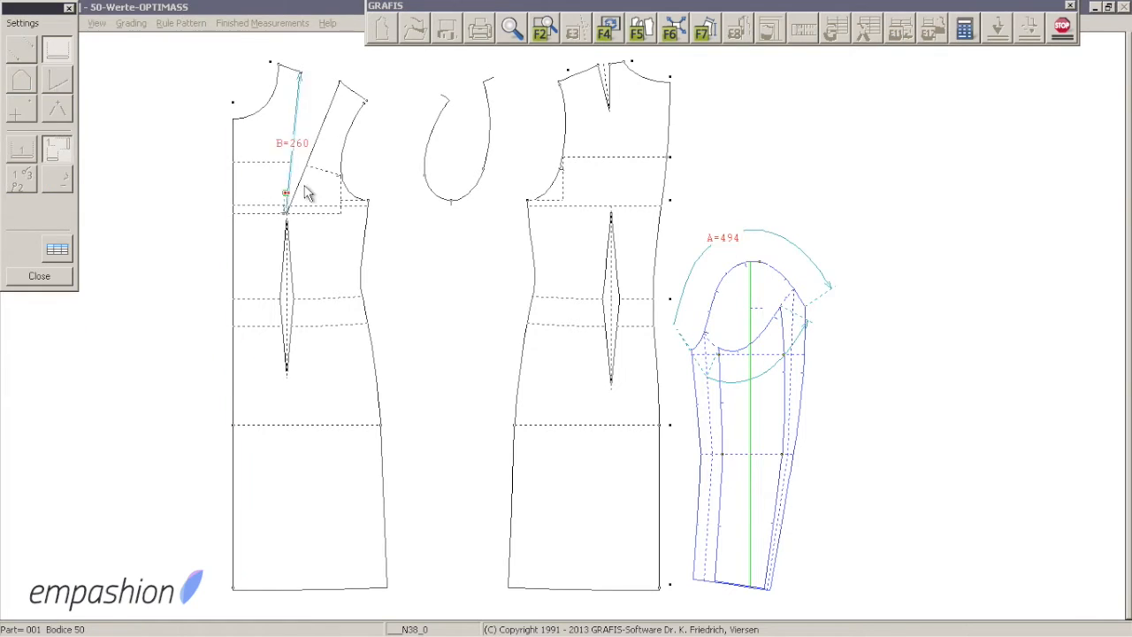
click(438, 141)
click(447, 221)
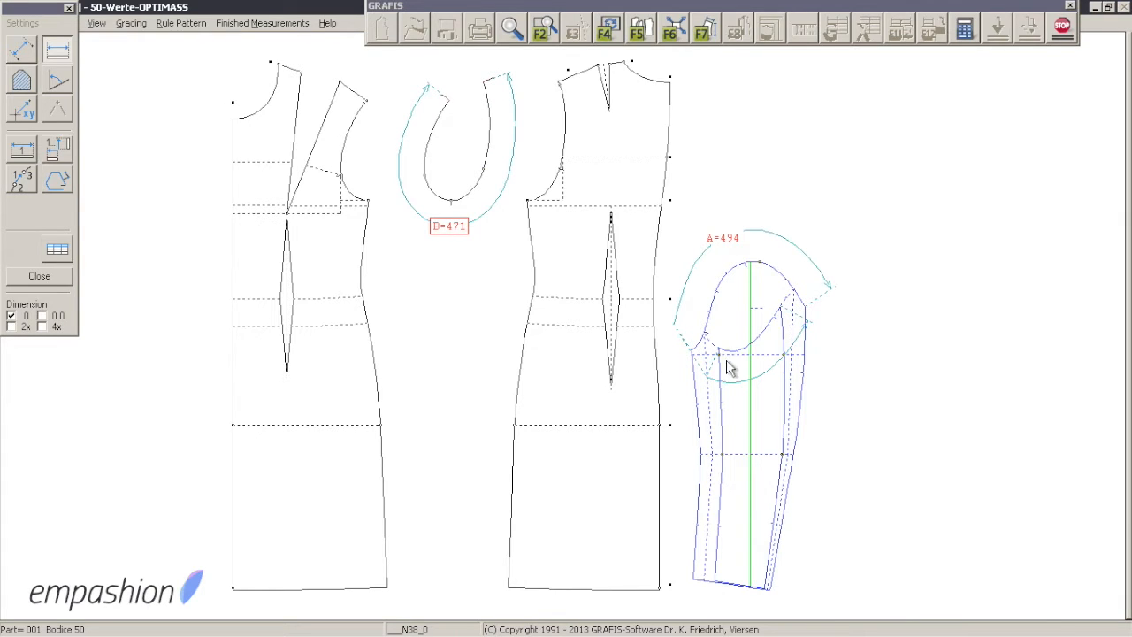
right_click(861, 267)
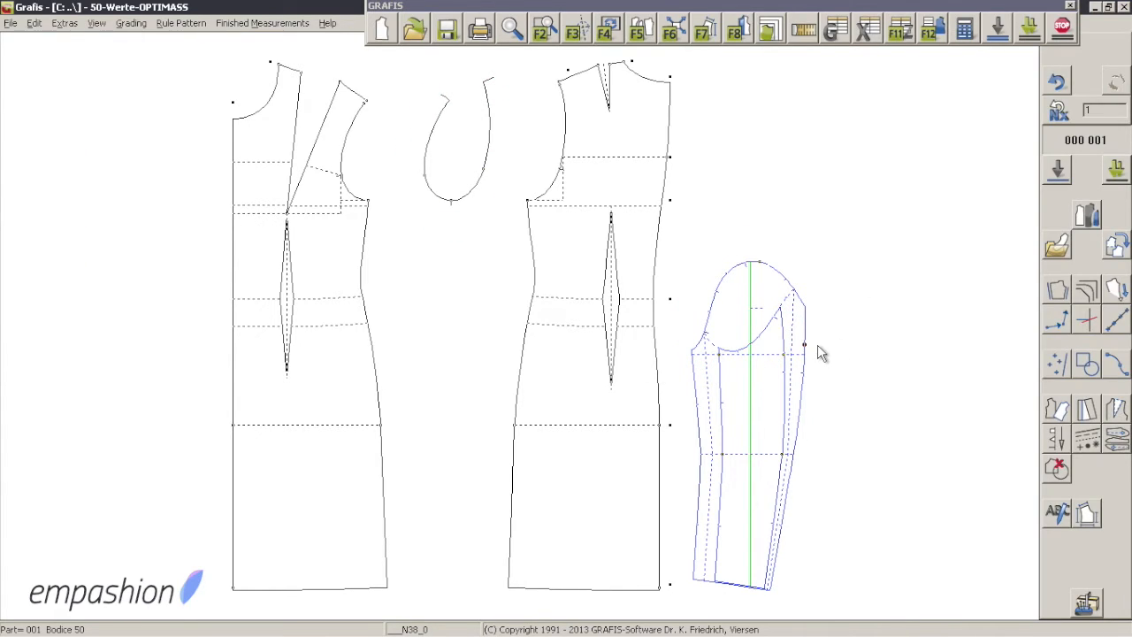
- Reopen Sleeve 30's interactive construction and enlarge its sleeve cap
click(821, 353)
click(511, 29)
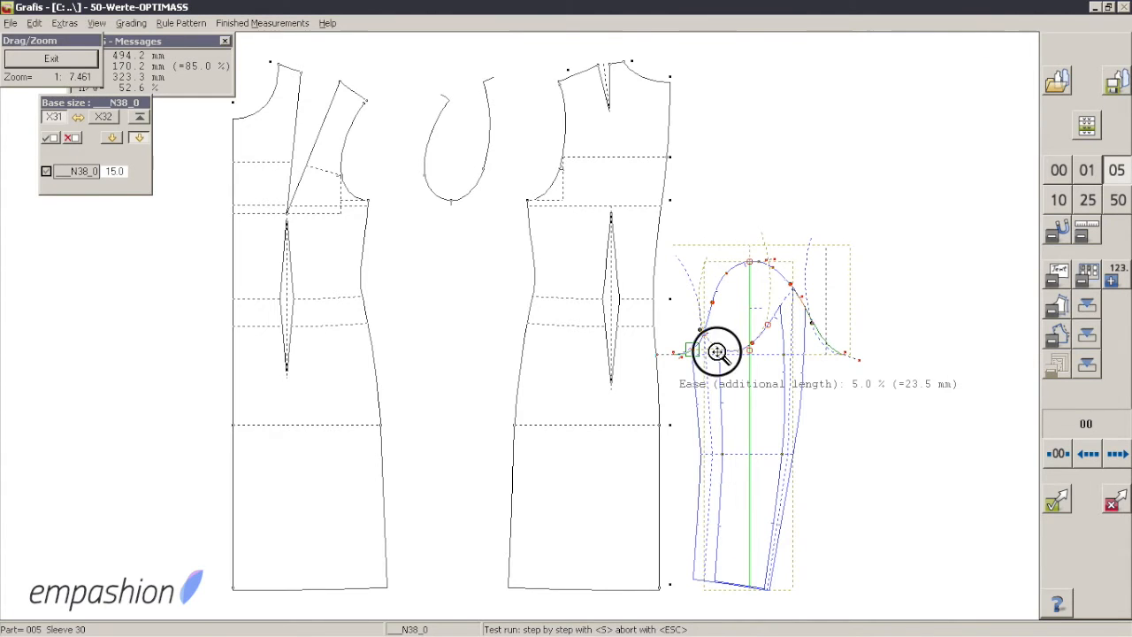
scroll(716, 351, up, 5)
drag(690, 310, 608, 356)
right_click(608, 356)
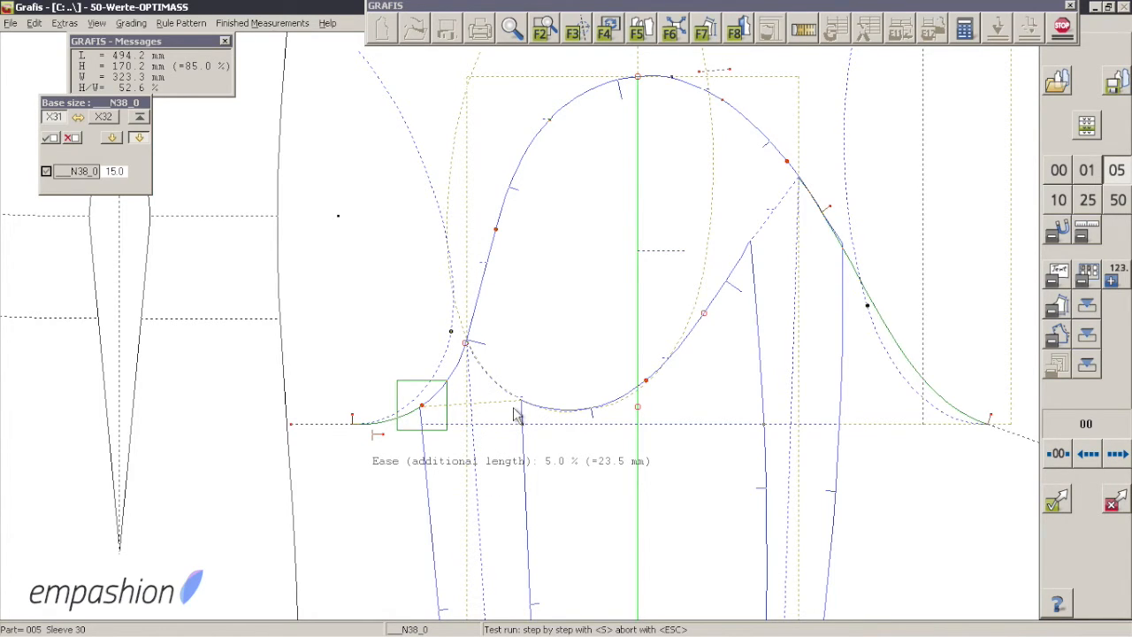
- Try a sleeve cap ease of 0 % on Sleeve 30 and return it to 5 %
click(511, 28)
click(596, 253)
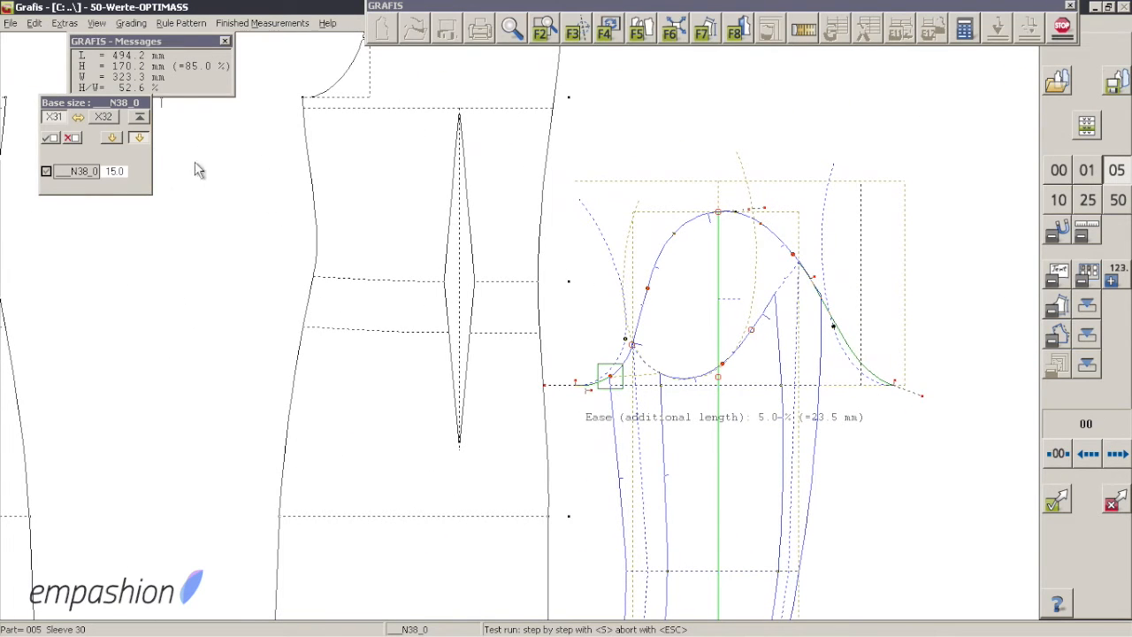
click(591, 398)
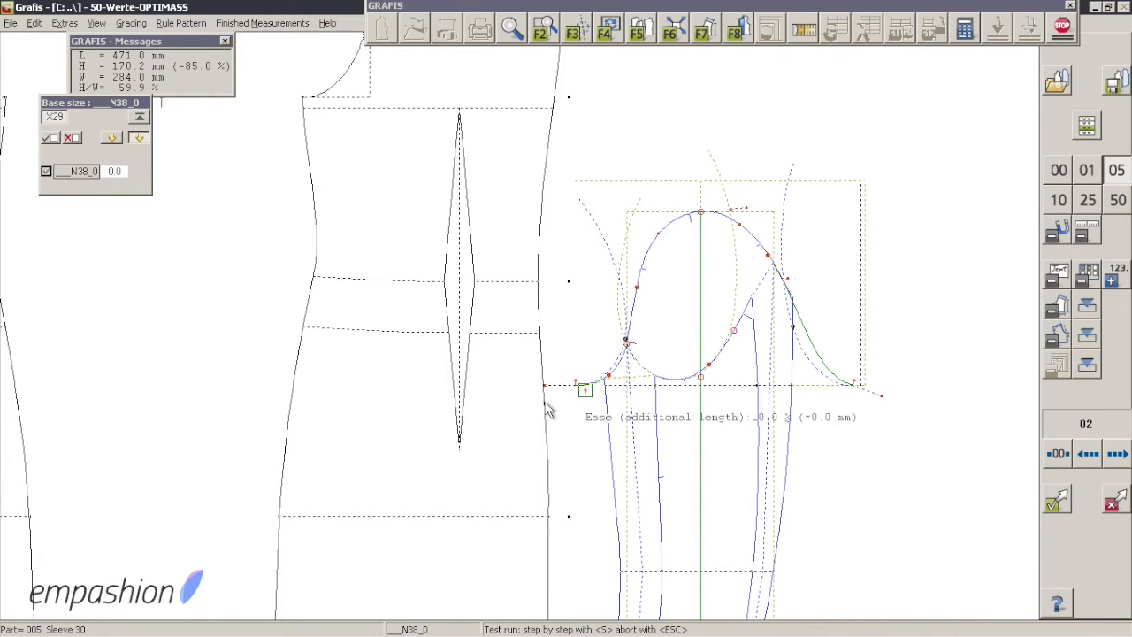
click(590, 393)
click(587, 391)
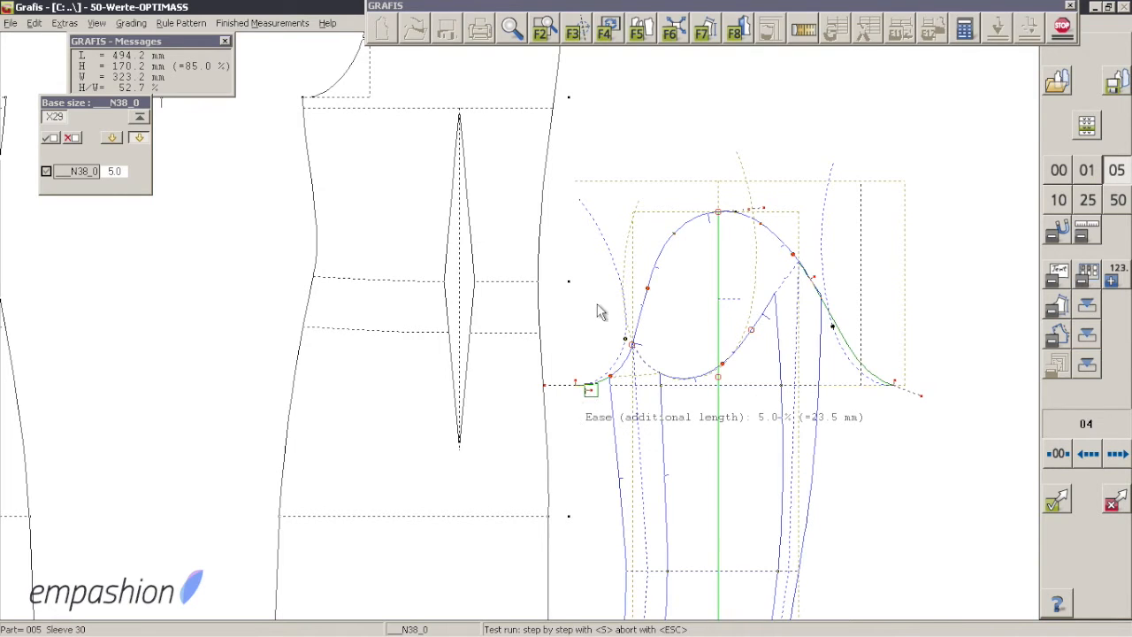
- Lower Sleeve 30's sleeve cap by setting its cap height value to -50
click(515, 27)
scroll(552, 141, down, 2)
drag(552, 142, 734, 282)
key(Escape)
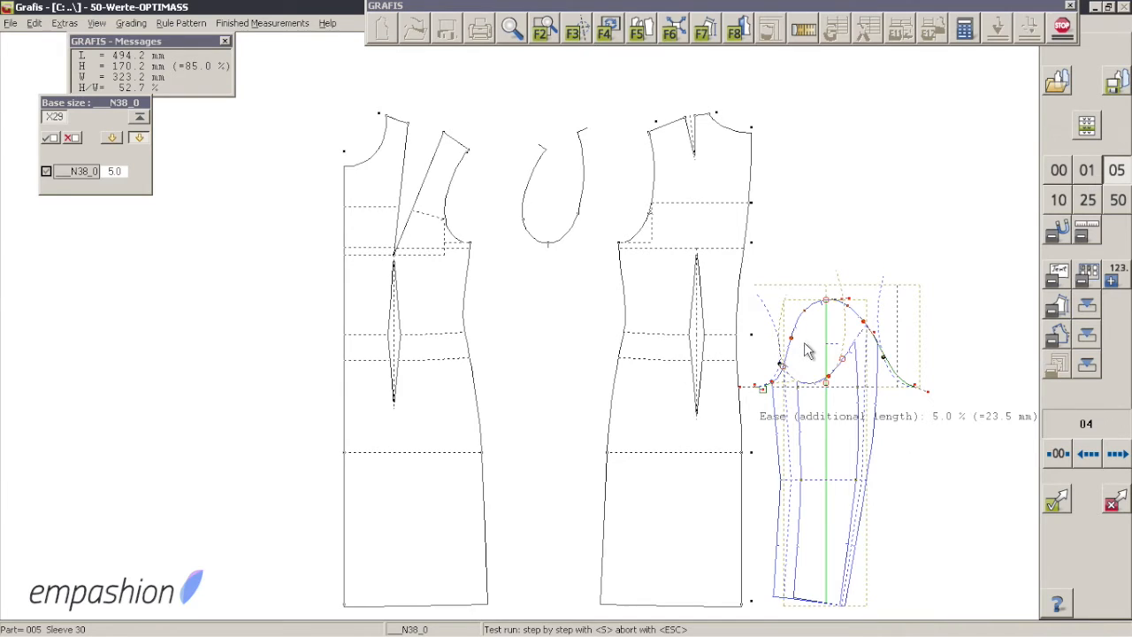
drag(826, 303, 831, 312)
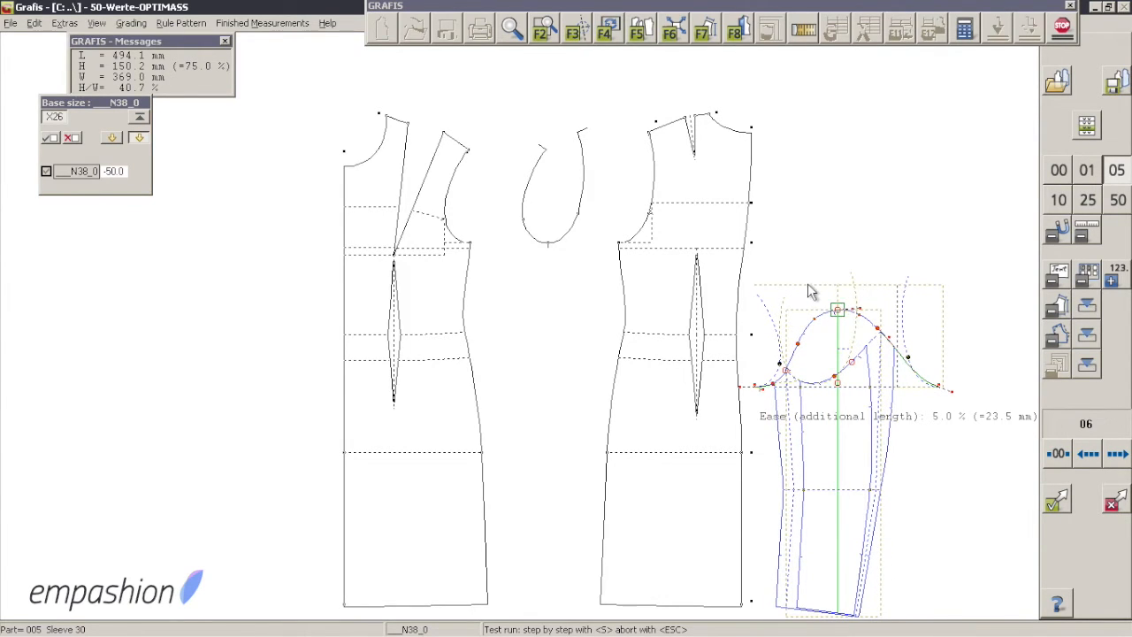
- Switch Sleeve 30's options from sleeve cap height to sleeve width control and set the width to 370 mm
right_click(889, 491)
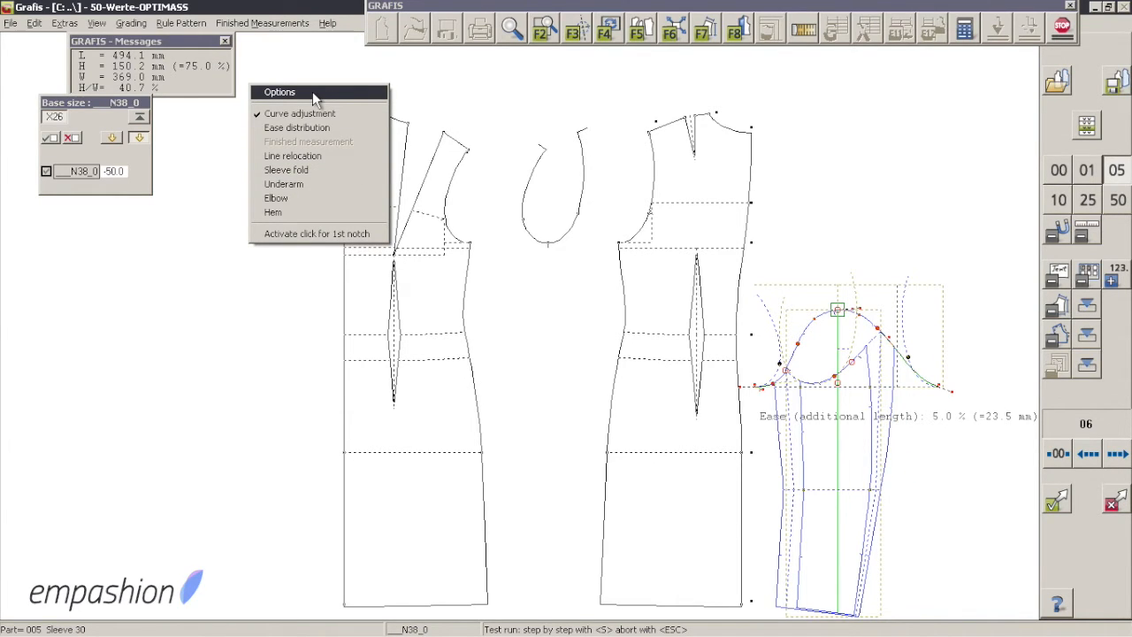
click(312, 91)
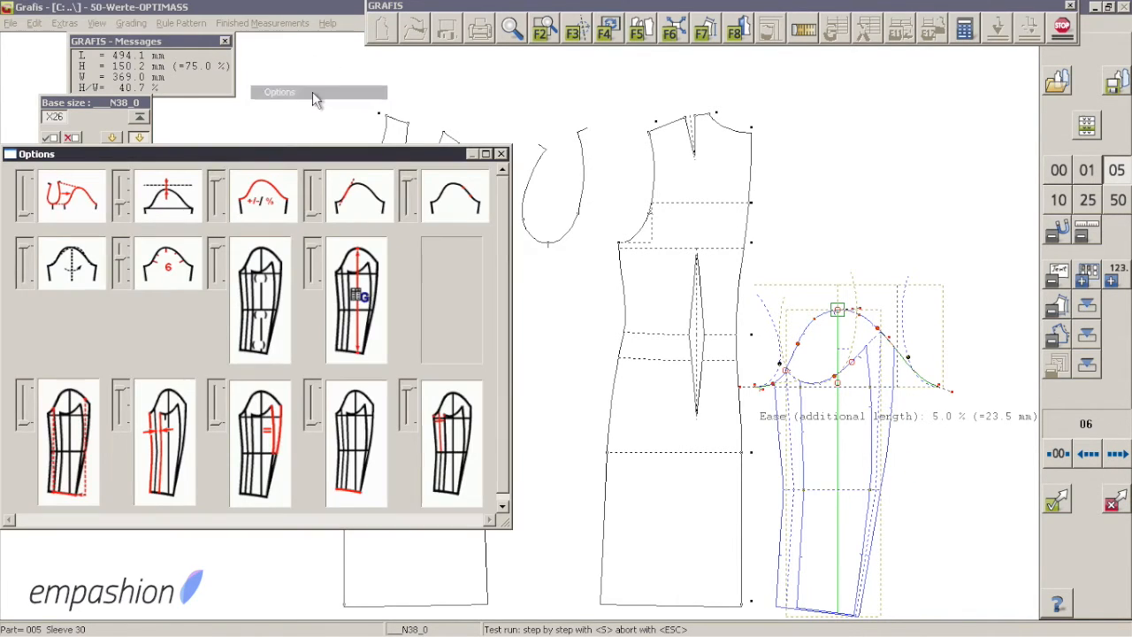
click(122, 221)
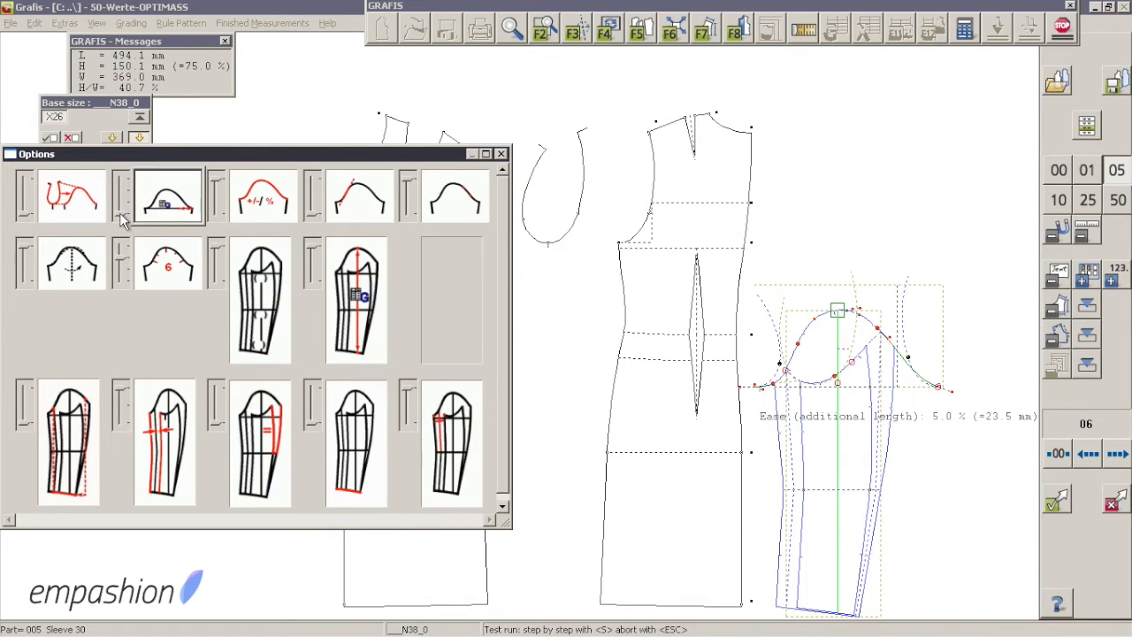
click(500, 154)
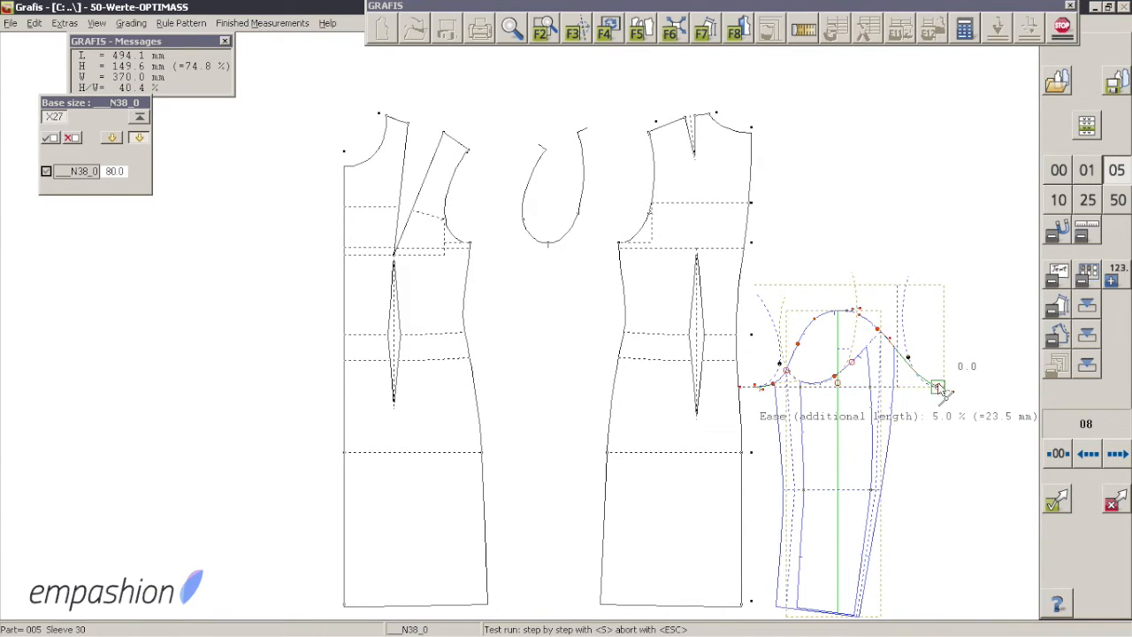
click(495, 40)
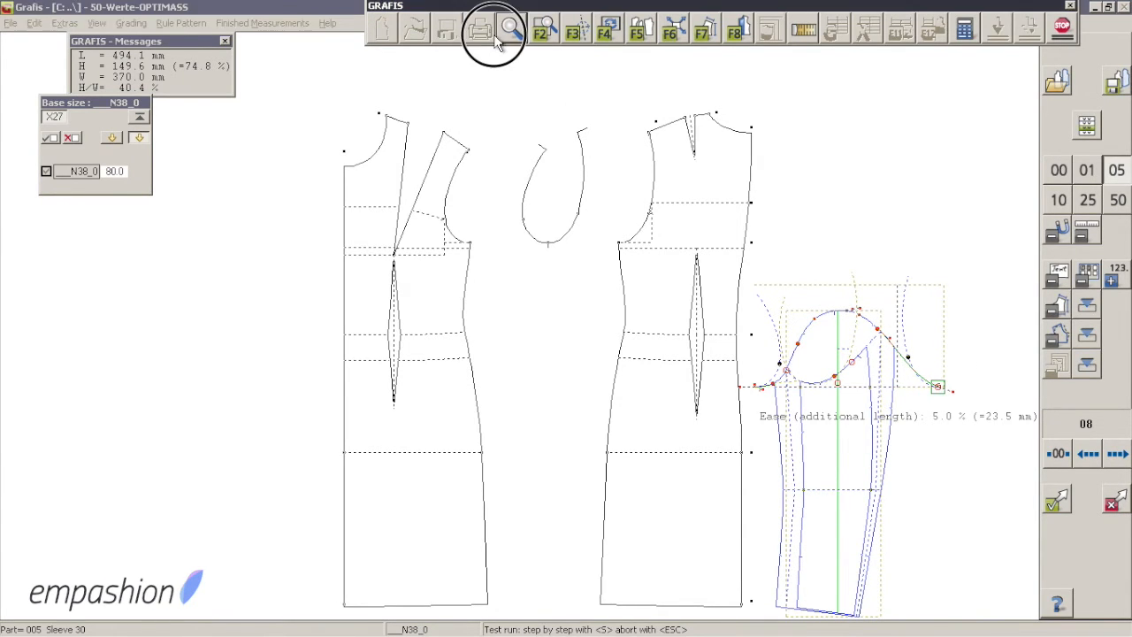
drag(662, 261, 616, 278)
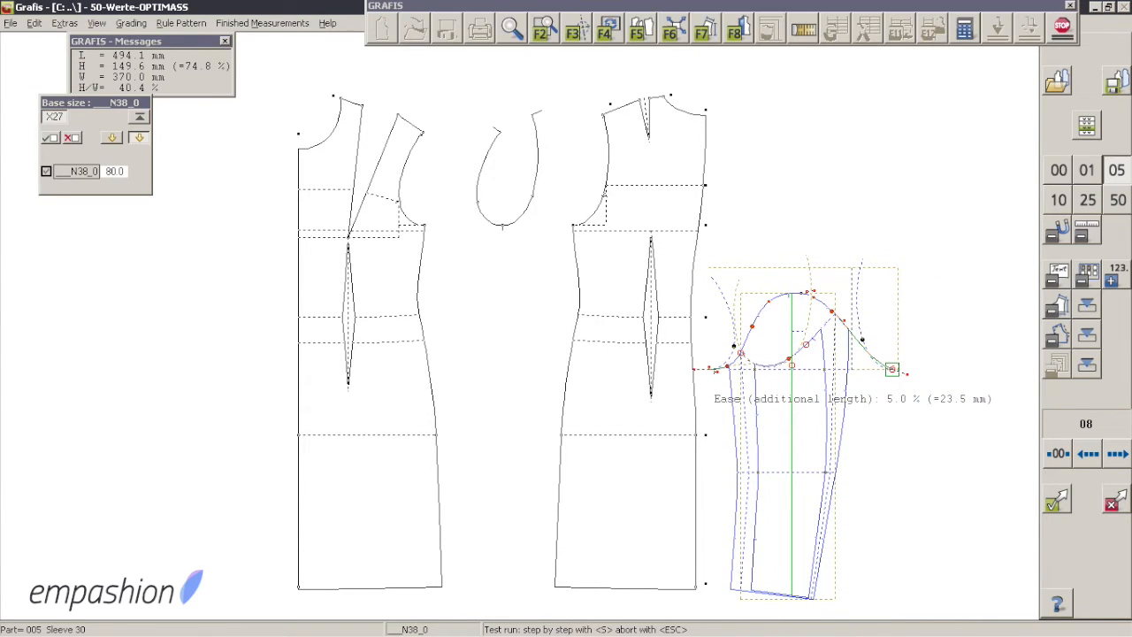
click(1057, 501)
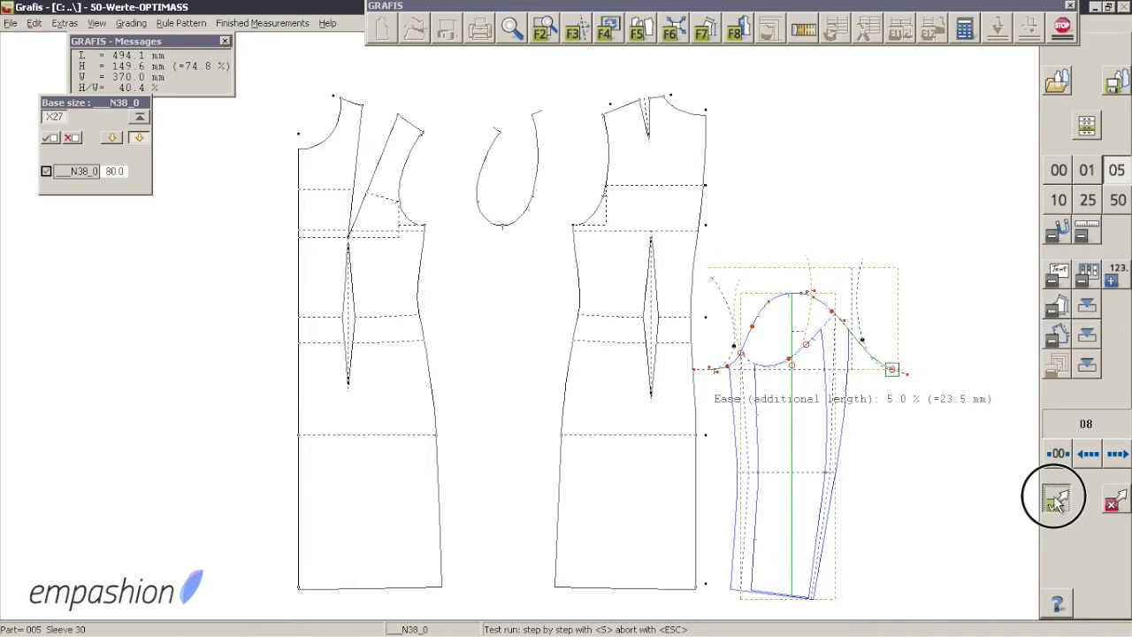
- In the sleeve fold adjustment, shift the front fold outward at the hem and set its elbow value to 10
right_click(741, 392)
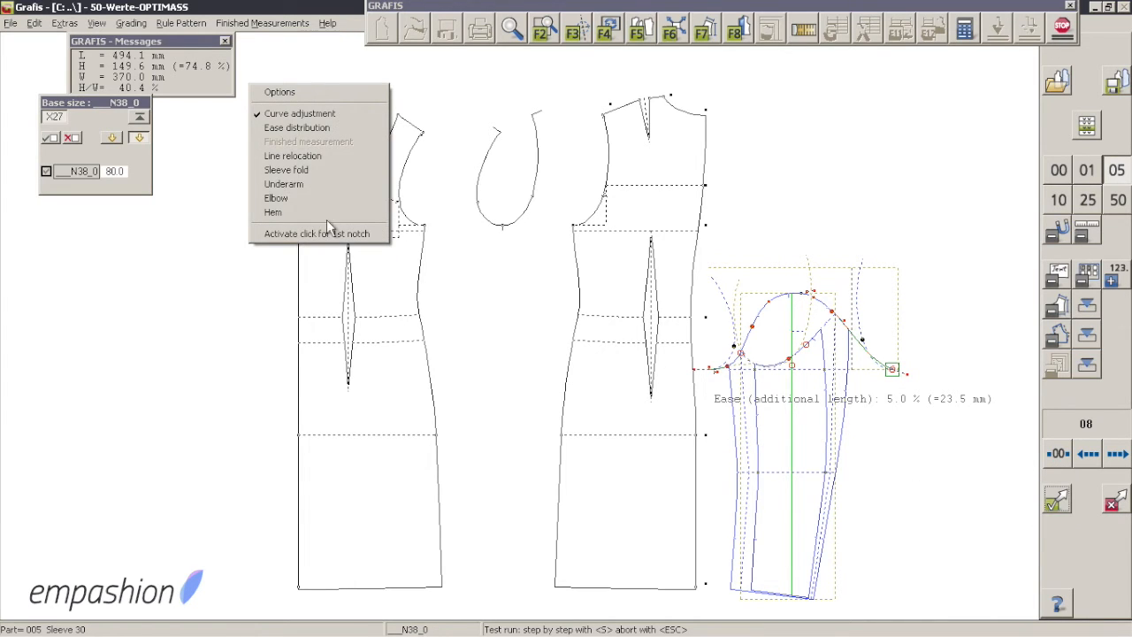
click(289, 170)
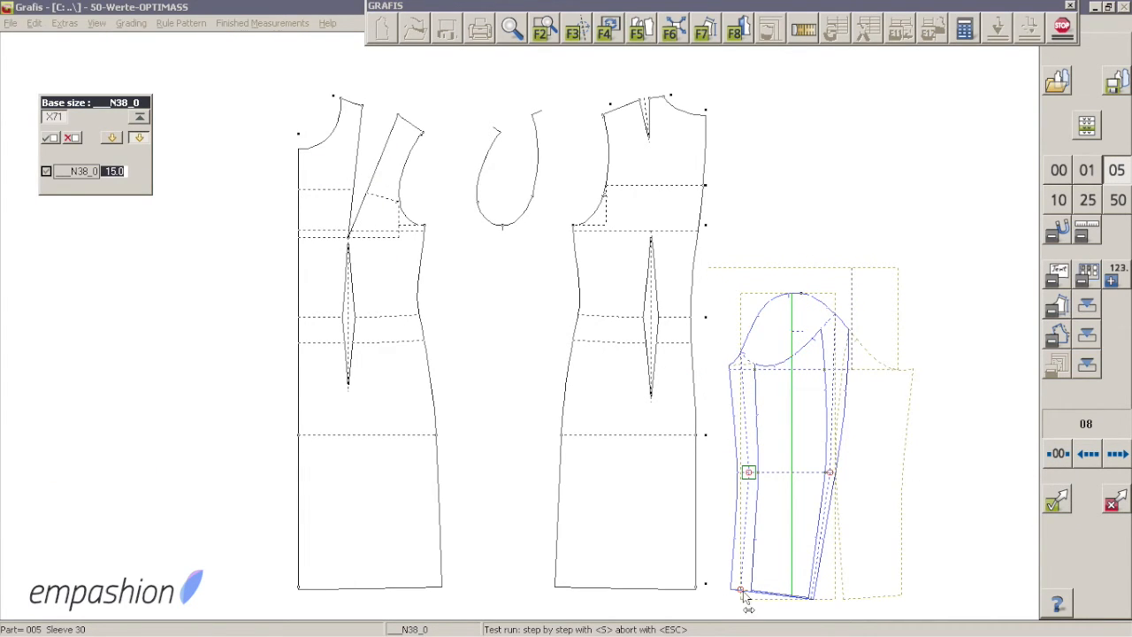
mouse_move(740, 590)
drag(741, 600, 738, 604)
click(748, 473)
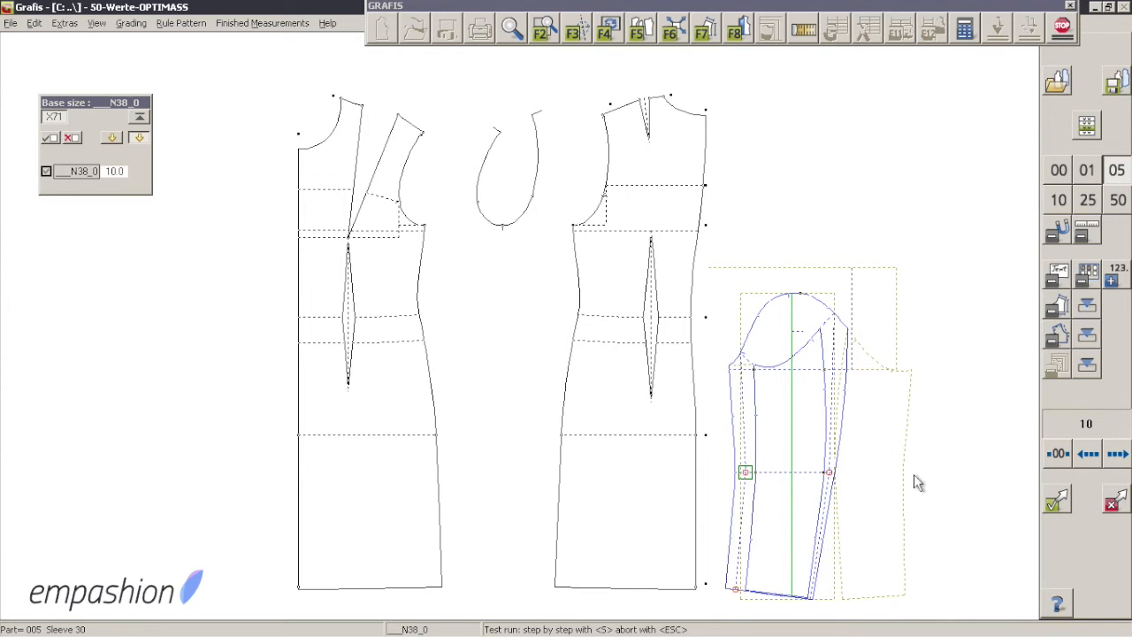
- Pick the back elbow point among the elbow adjustments and complete Sleeve 30's interactive construction
right_click(851, 430)
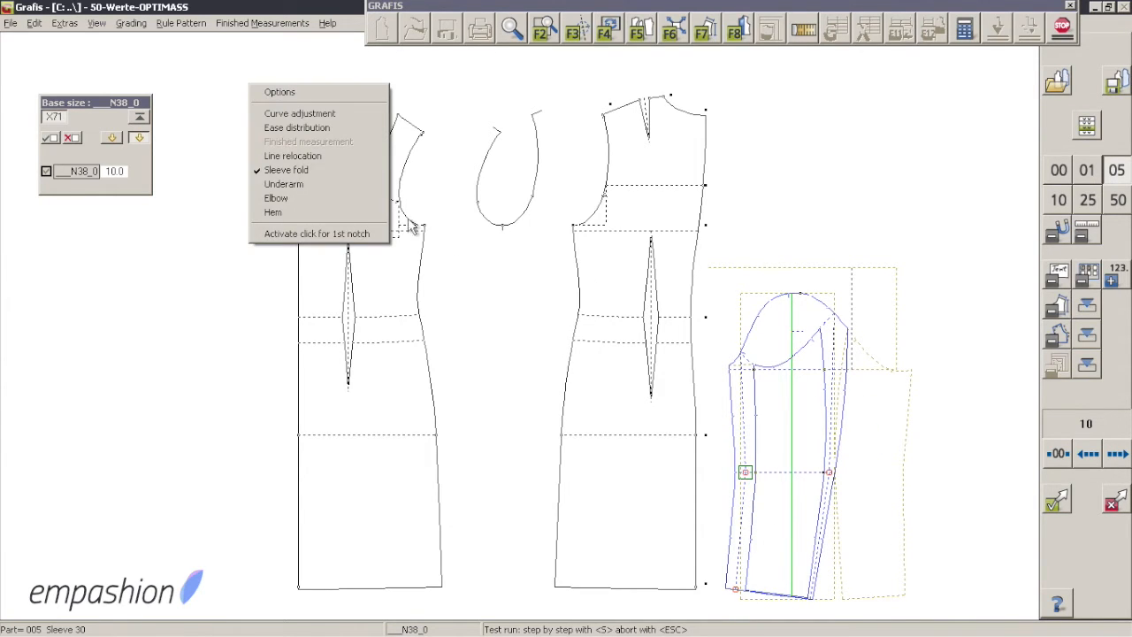
click(310, 207)
click(833, 472)
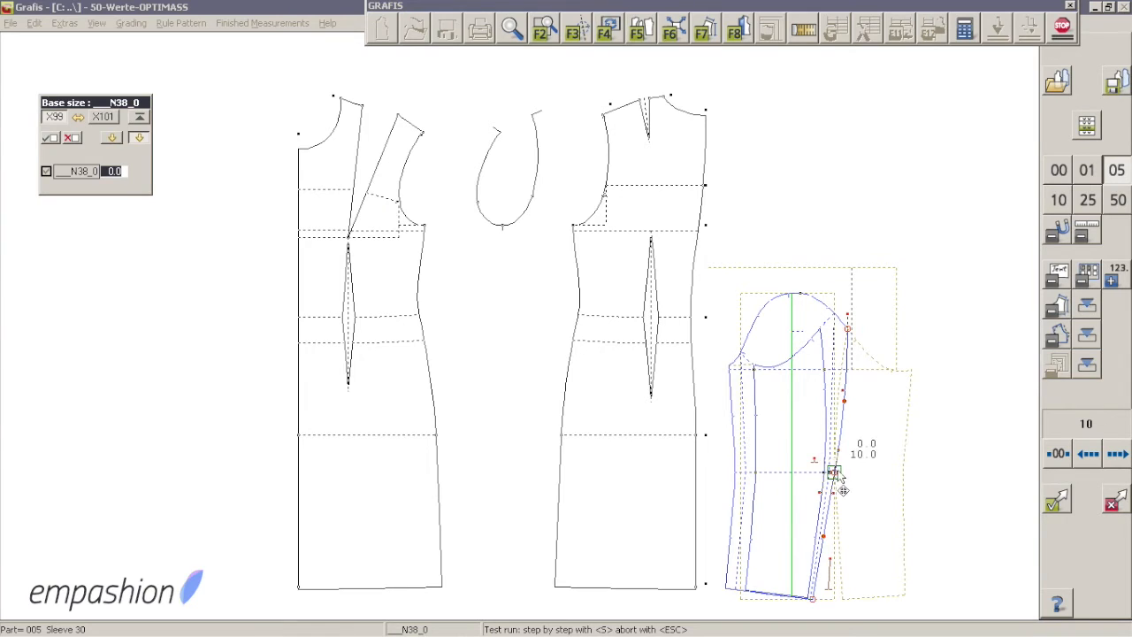
click(1061, 507)
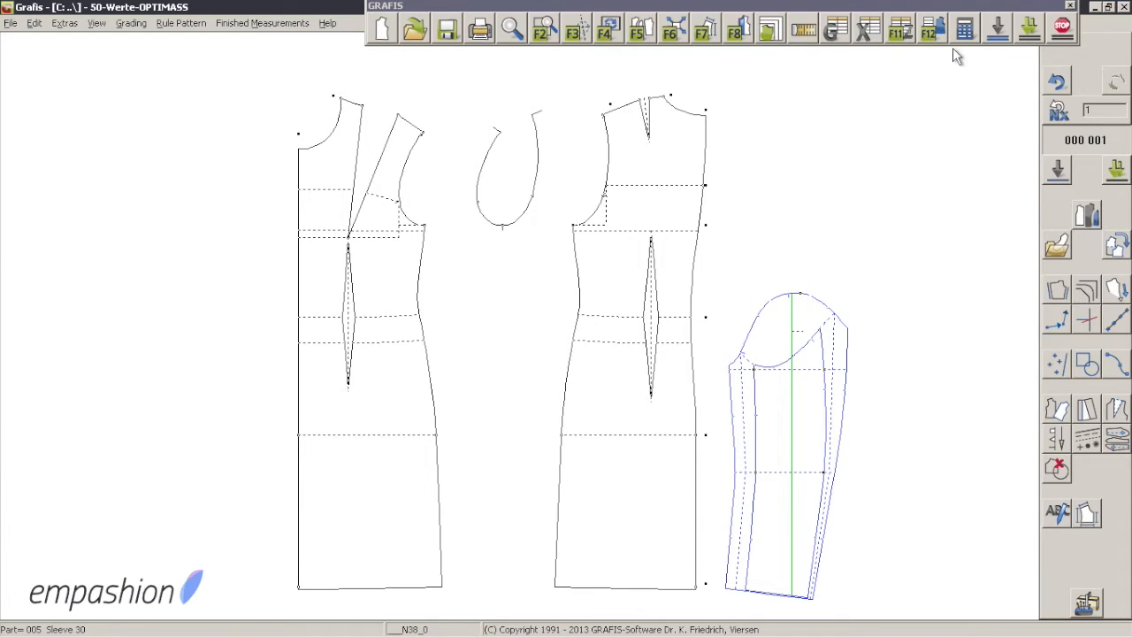
- Make all pattern pieces visible again and fit the whole model in the drawing area
click(1087, 214)
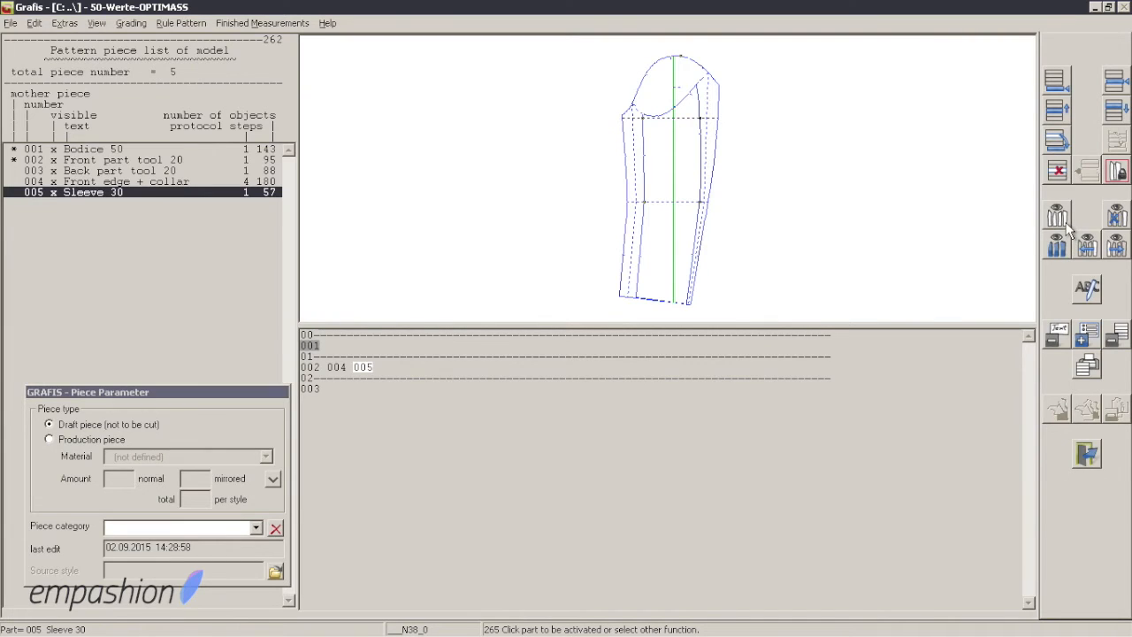
right_click(590, 166)
click(645, 39)
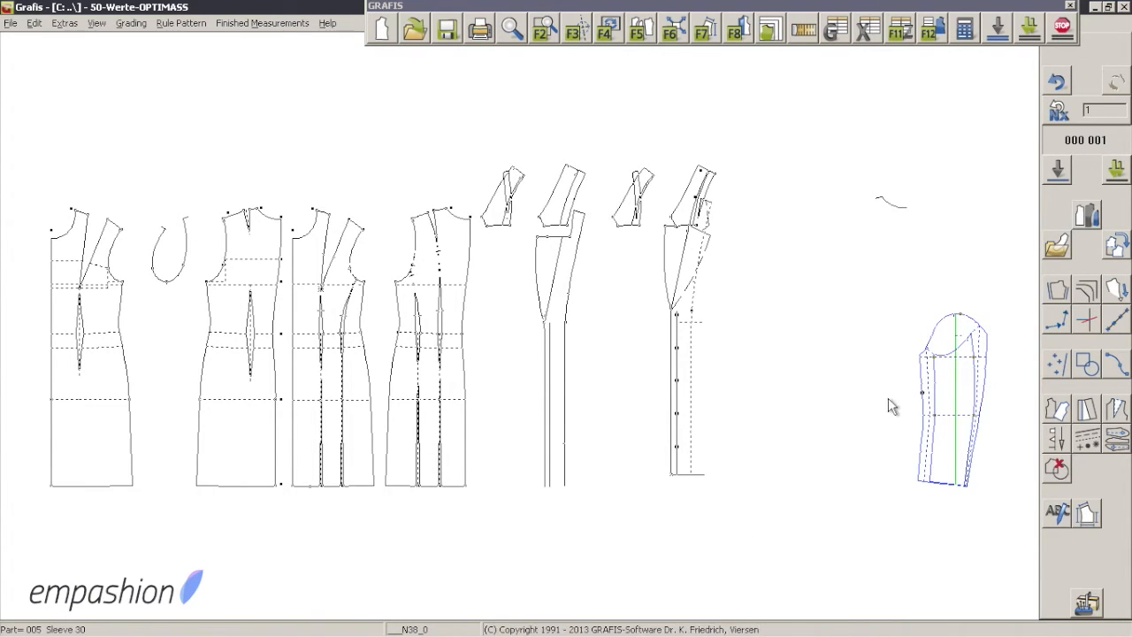
- Add an empty part derived from Bodice 50, name it Pocket and make it the active part
click(1083, 221)
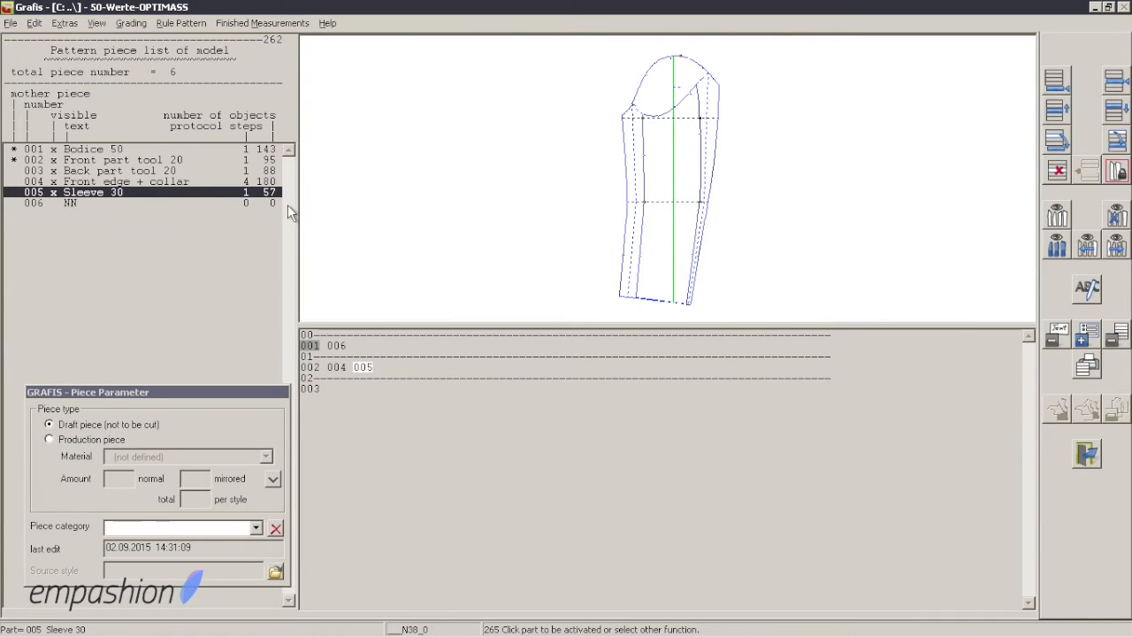
click(259, 203)
click(258, 203)
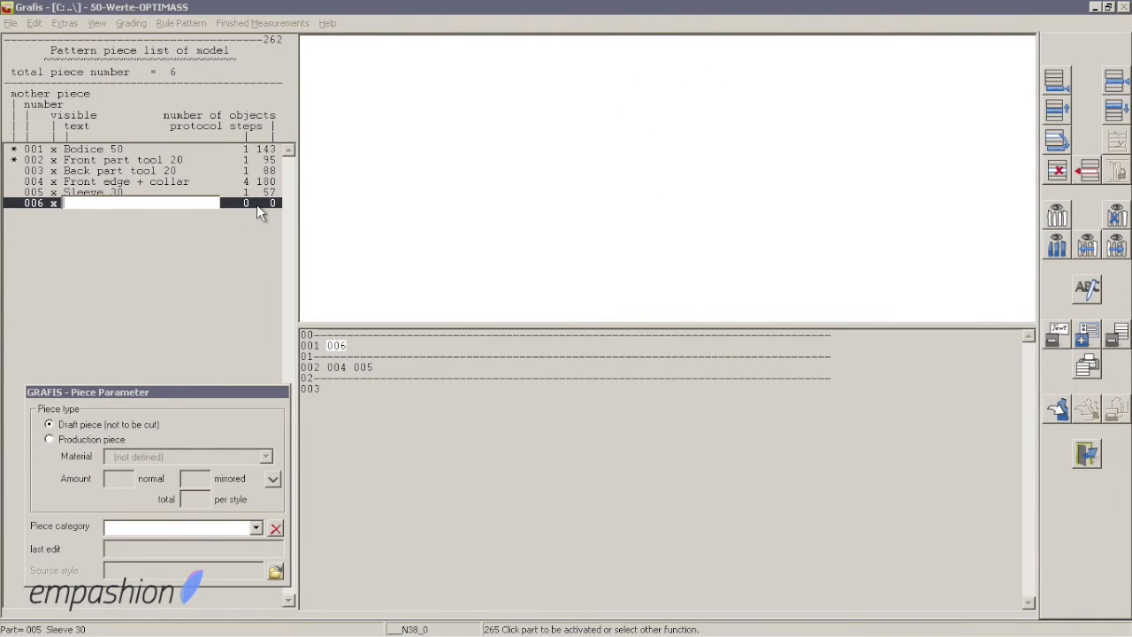
text(Pocket)
click(684, 154)
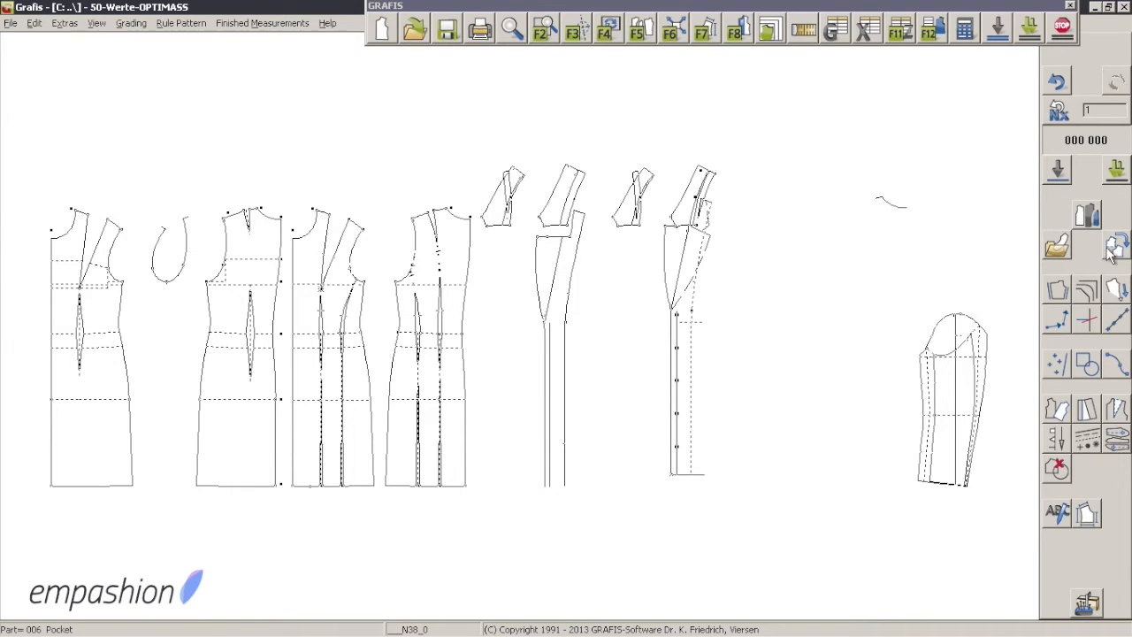
click(1116, 247)
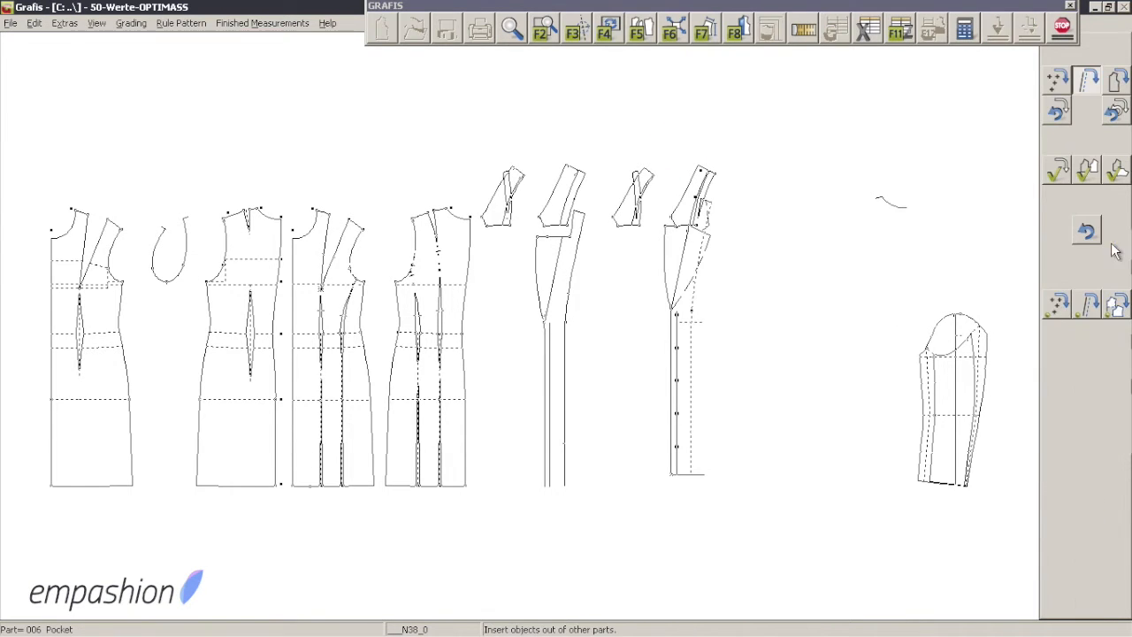
click(295, 327)
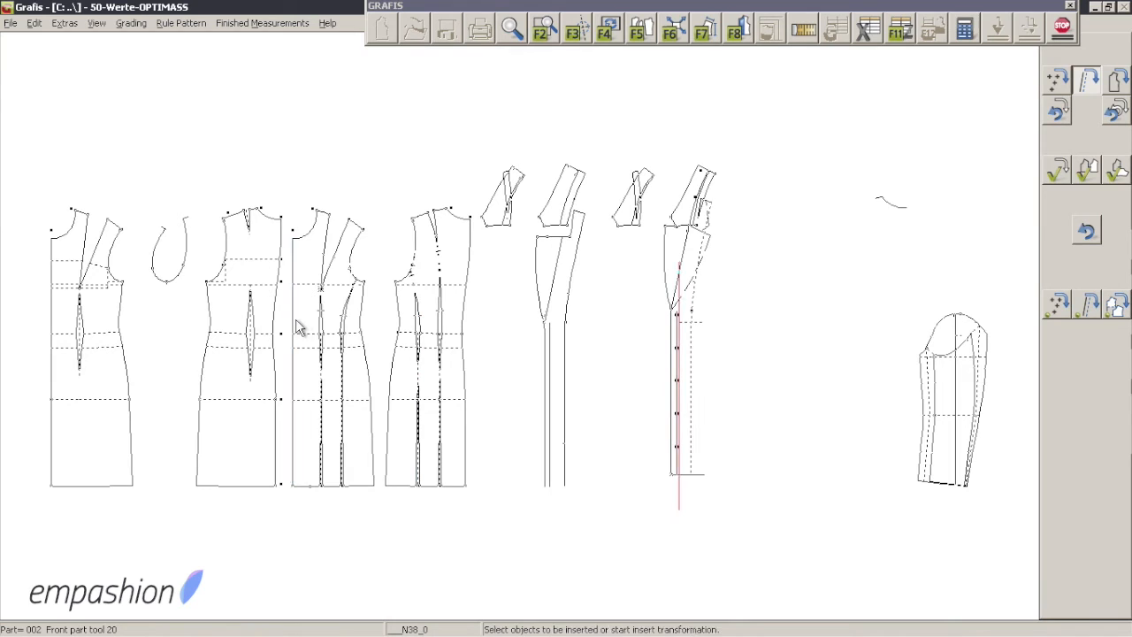
click(312, 322)
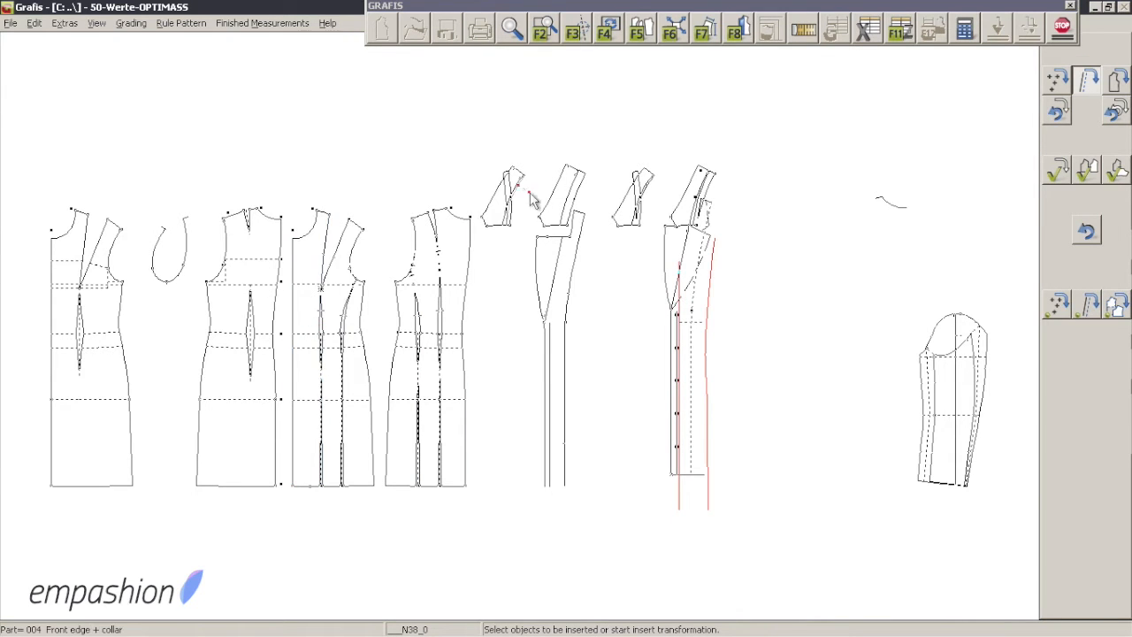
click(641, 37)
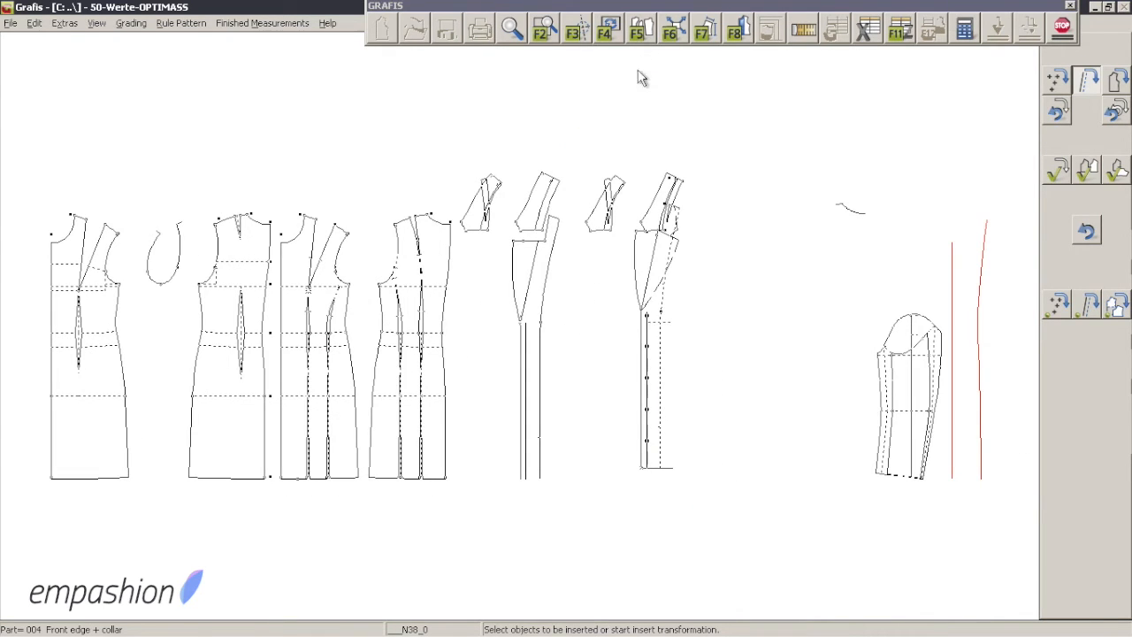
click(1116, 112)
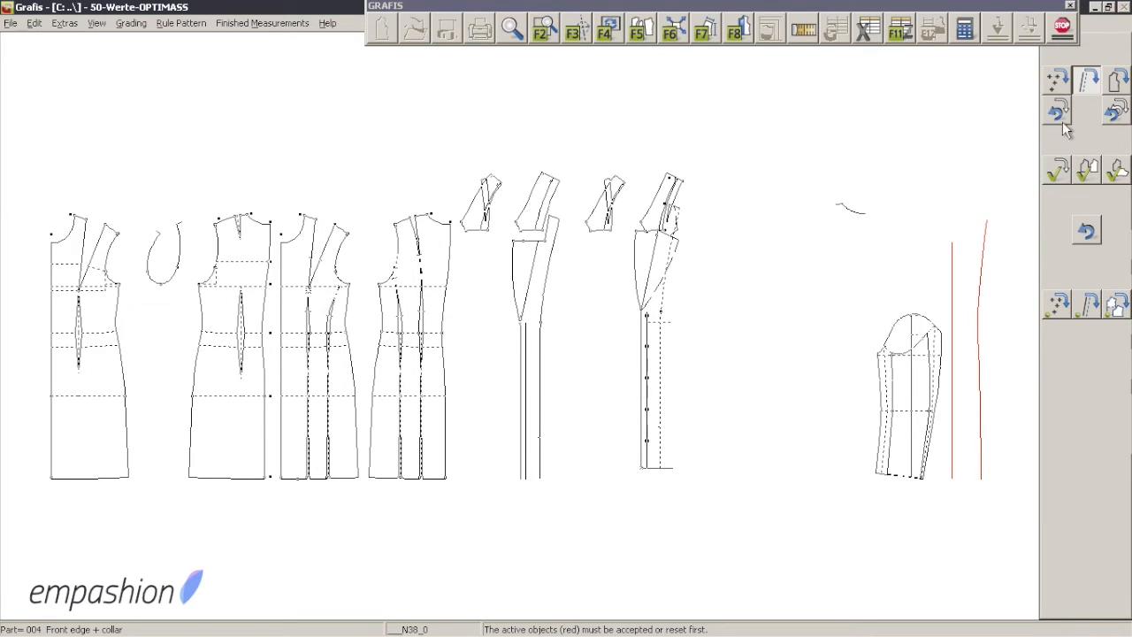
click(1115, 112)
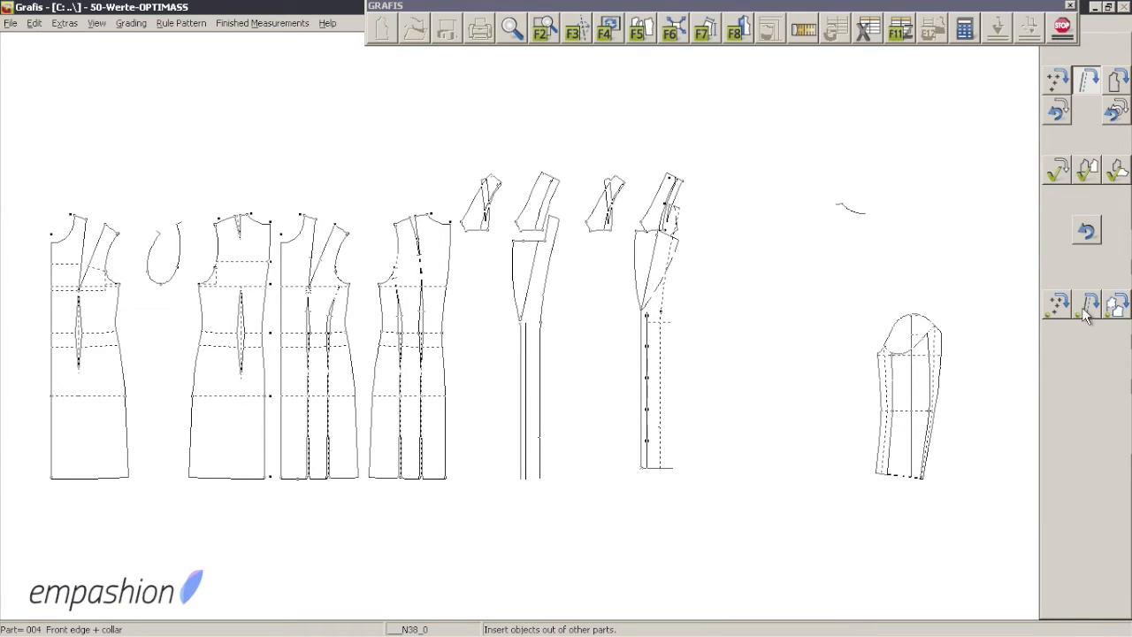
- Insert the front edge, panel seam, side seam and waist lines from Front part tool 20 into the Pocket part
click(1082, 309)
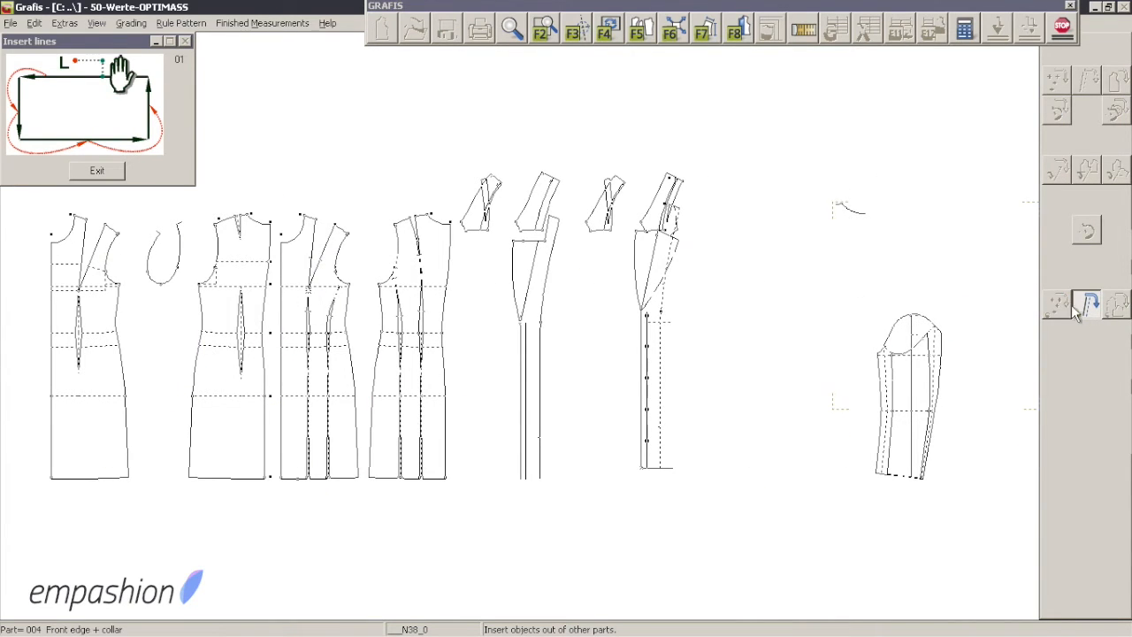
click(281, 350)
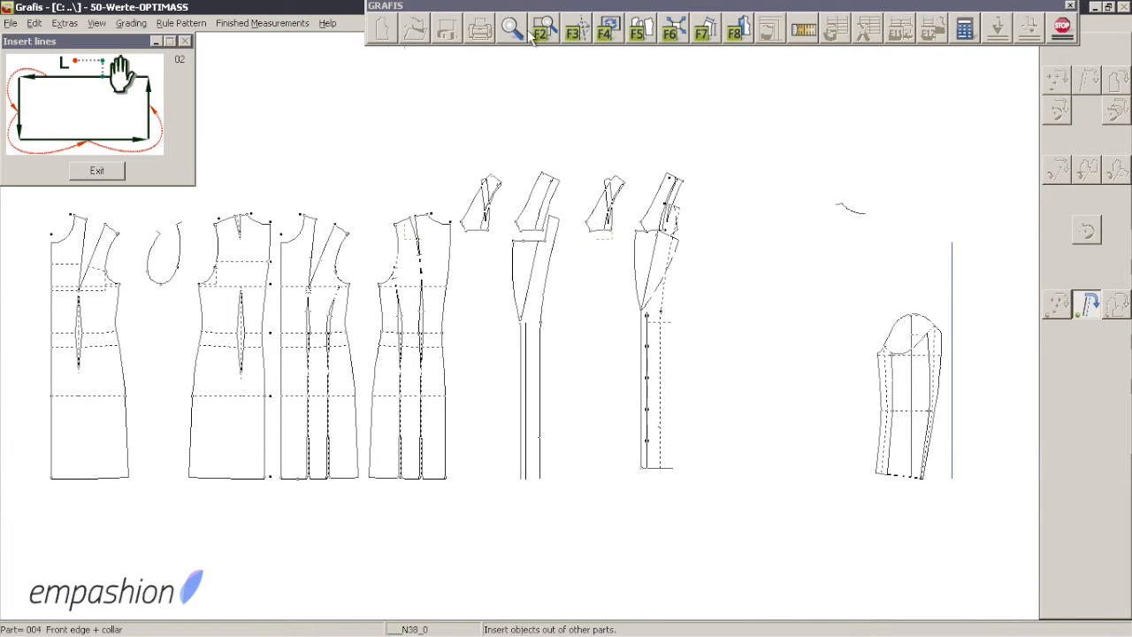
click(516, 26)
drag(315, 341, 571, 330)
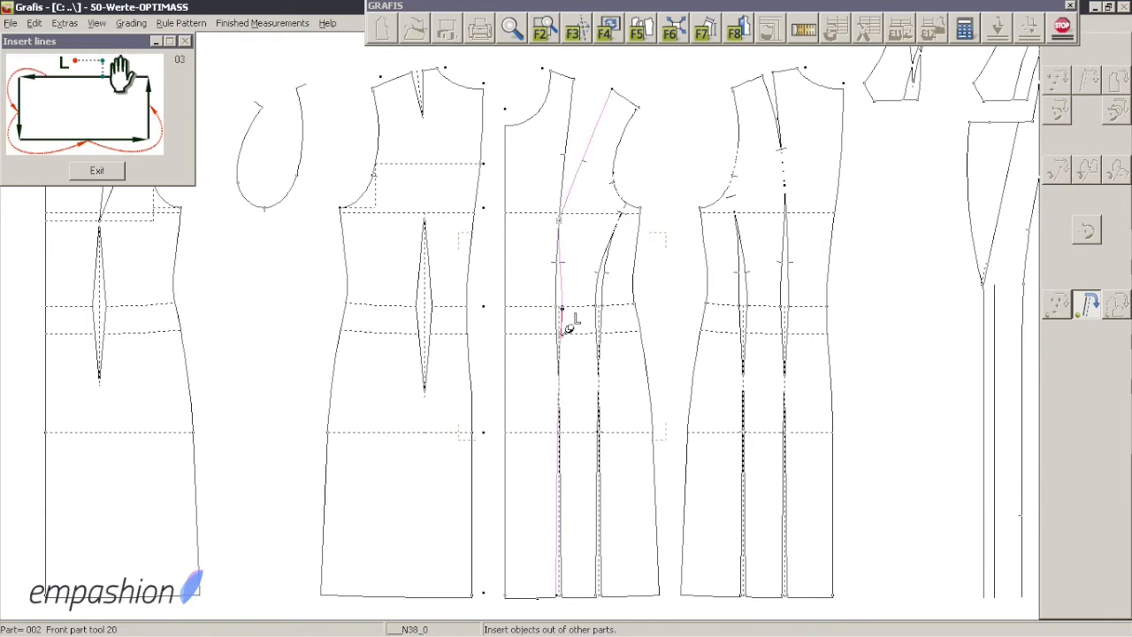
click(561, 292)
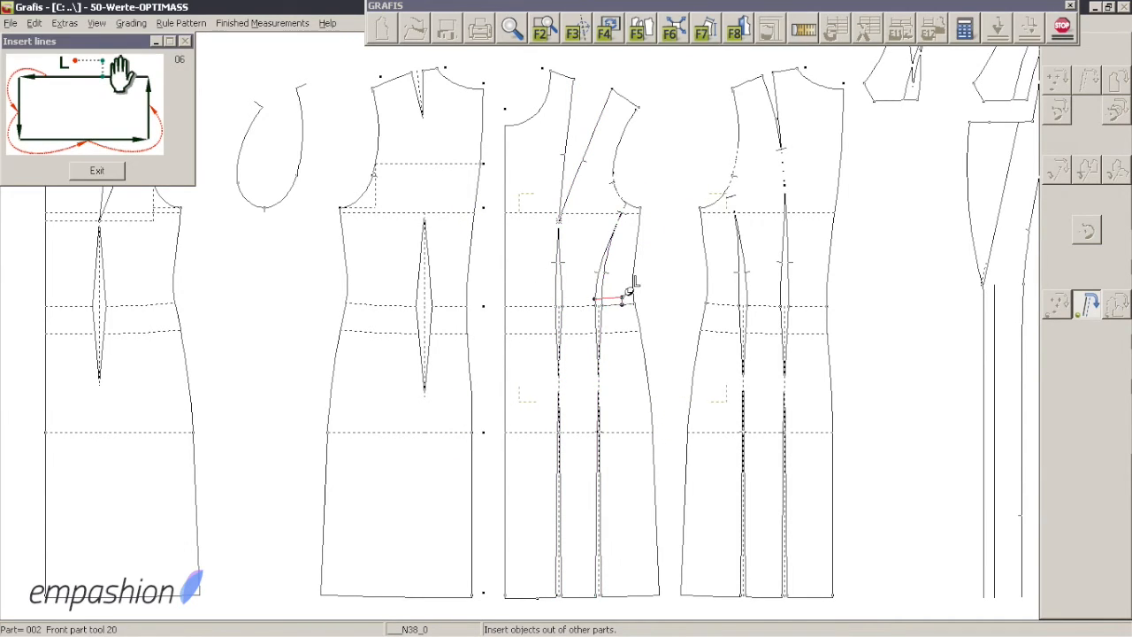
click(616, 295)
click(575, 297)
click(535, 292)
click(641, 40)
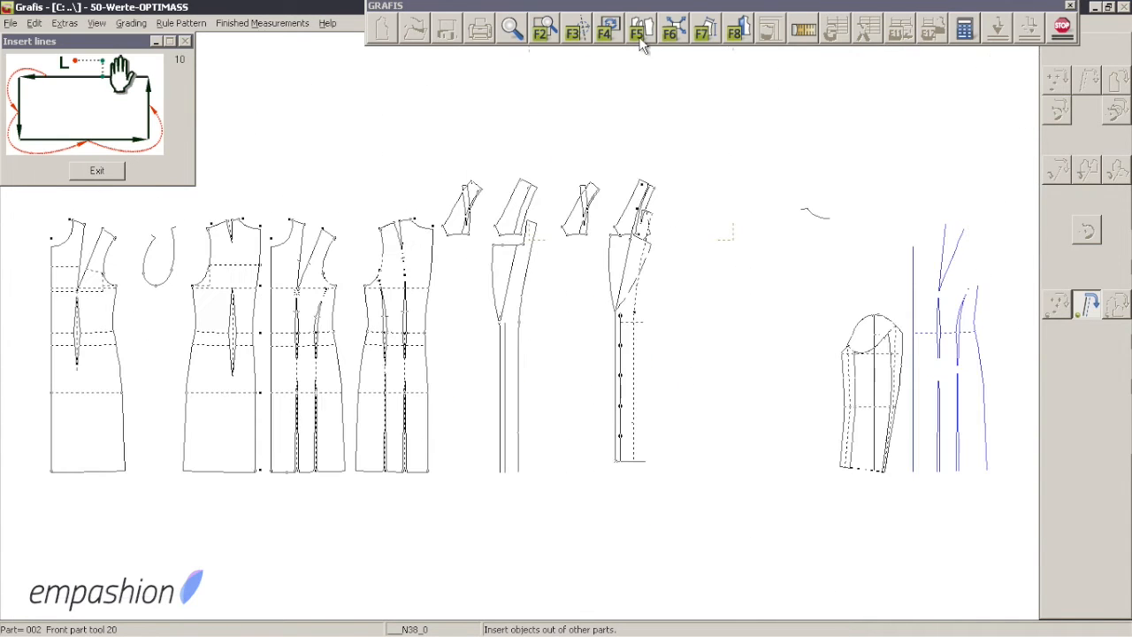
right_click(1011, 327)
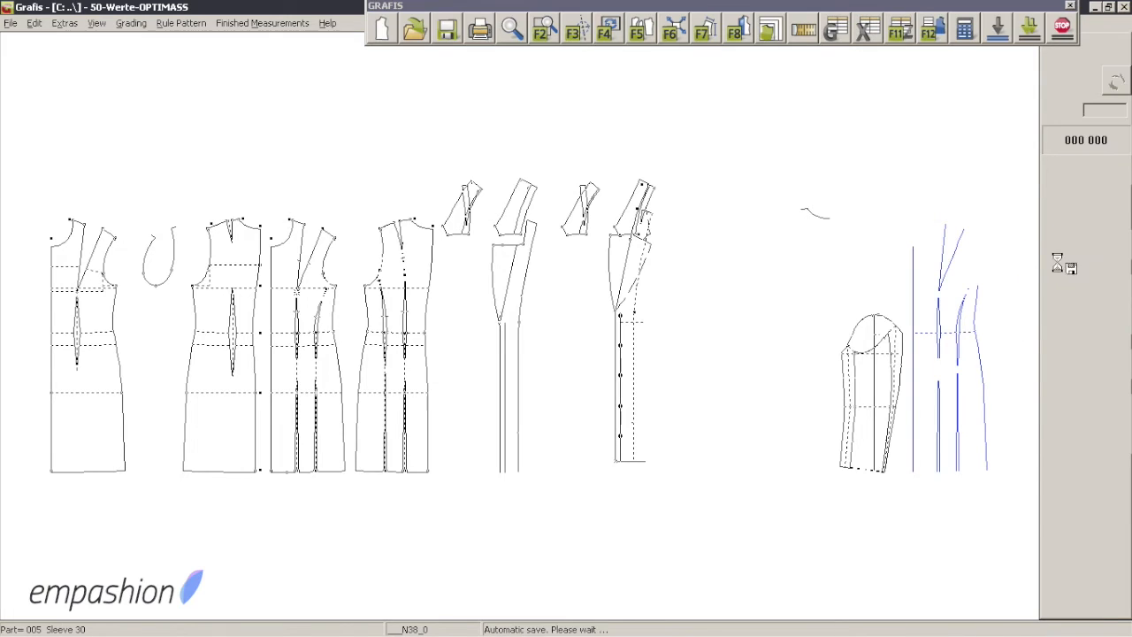
- Hide every pattern piece except Front part tool 20 and Pocket, and rearrange the two in the drawing area
click(1095, 221)
click(1116, 249)
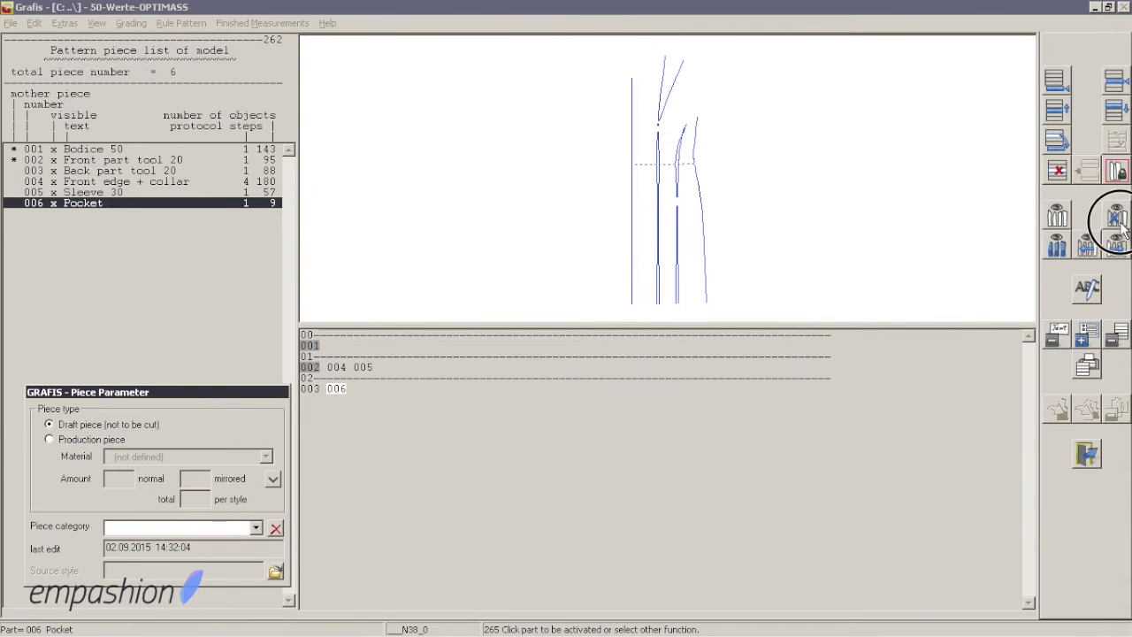
click(51, 158)
right_click(556, 184)
click(637, 30)
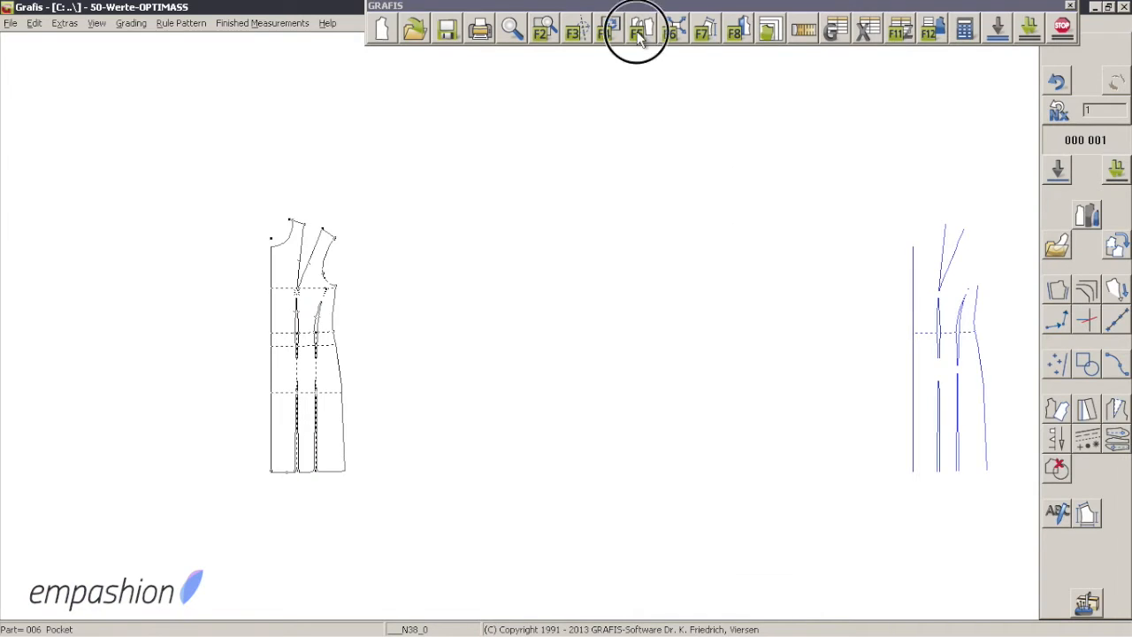
- Undo the last line insertion and reinsert the front edge, both panel seams, side seam and waistline from Front part tool 20
click(1056, 81)
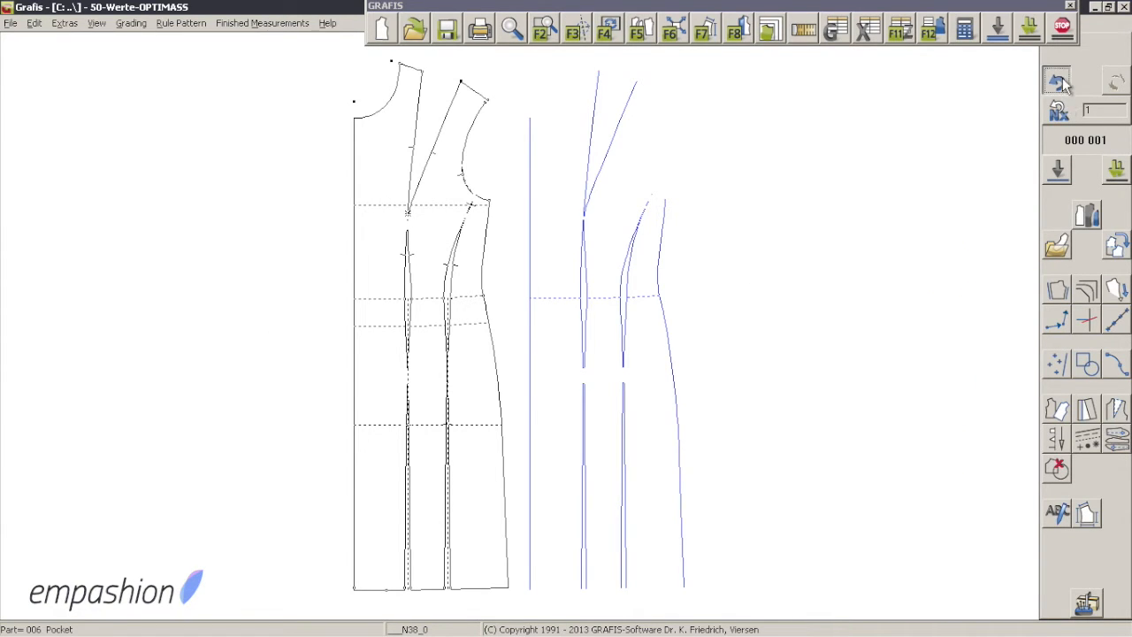
click(1116, 246)
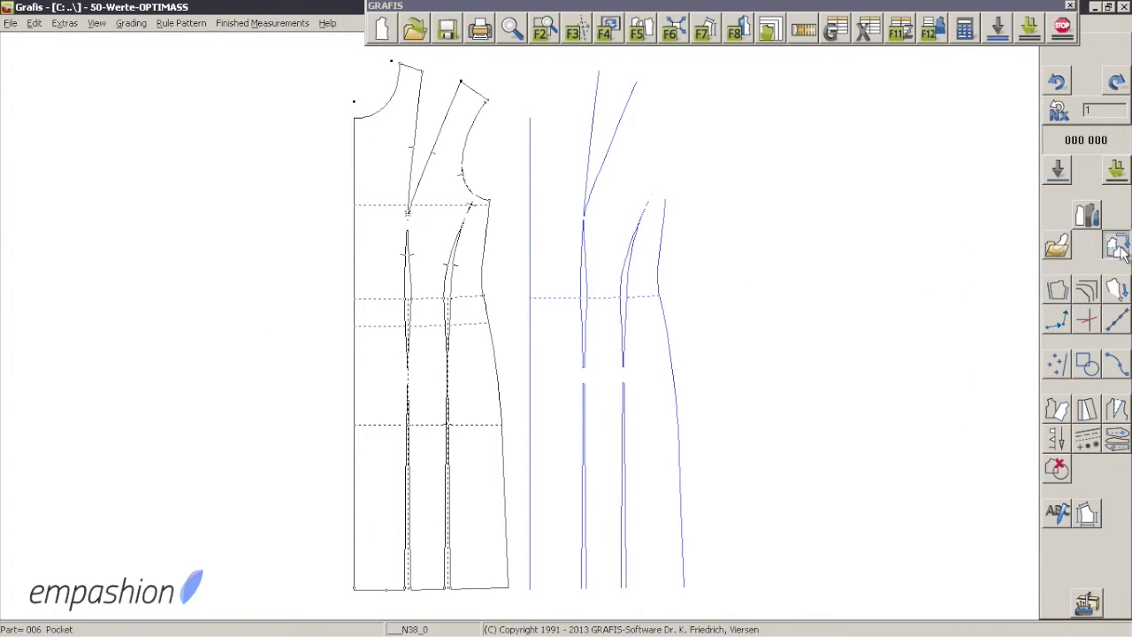
click(1088, 303)
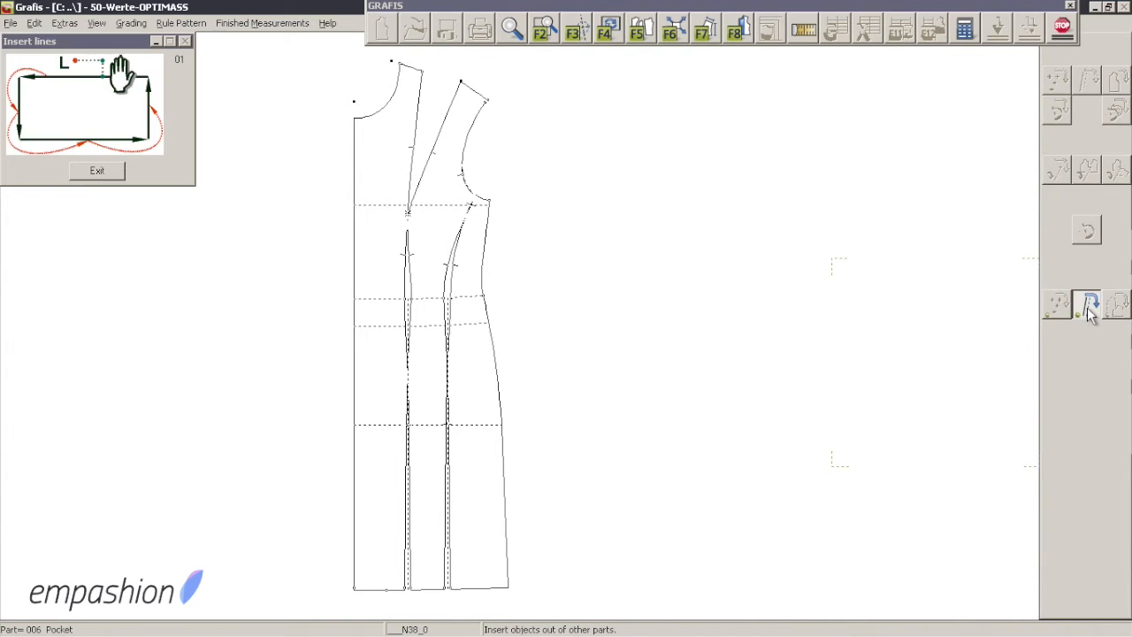
click(410, 285)
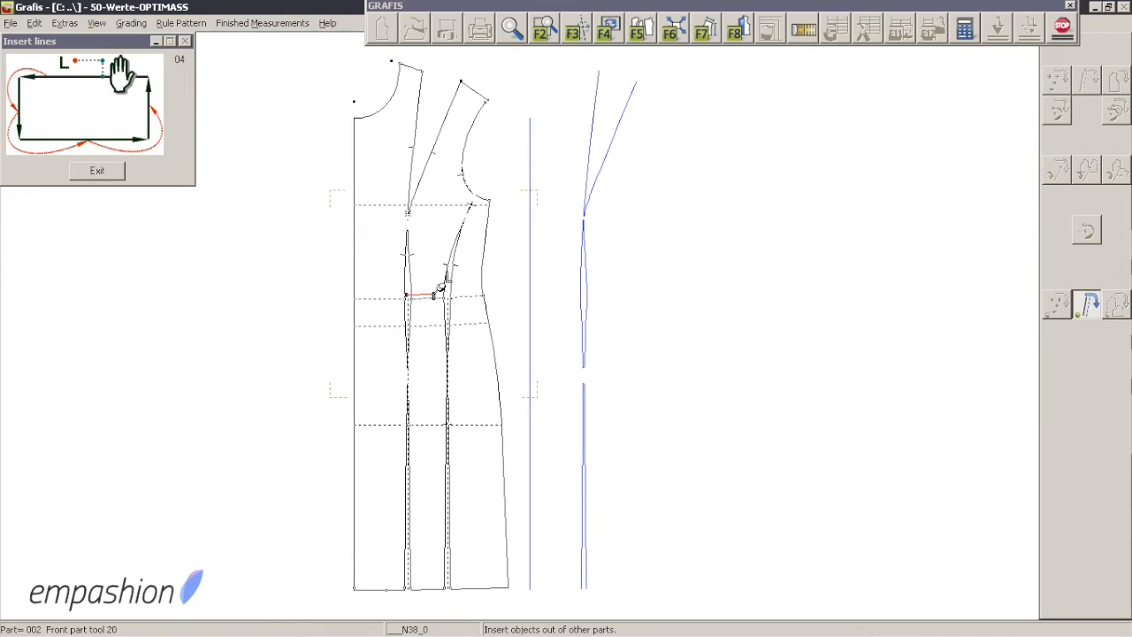
click(445, 279)
click(449, 285)
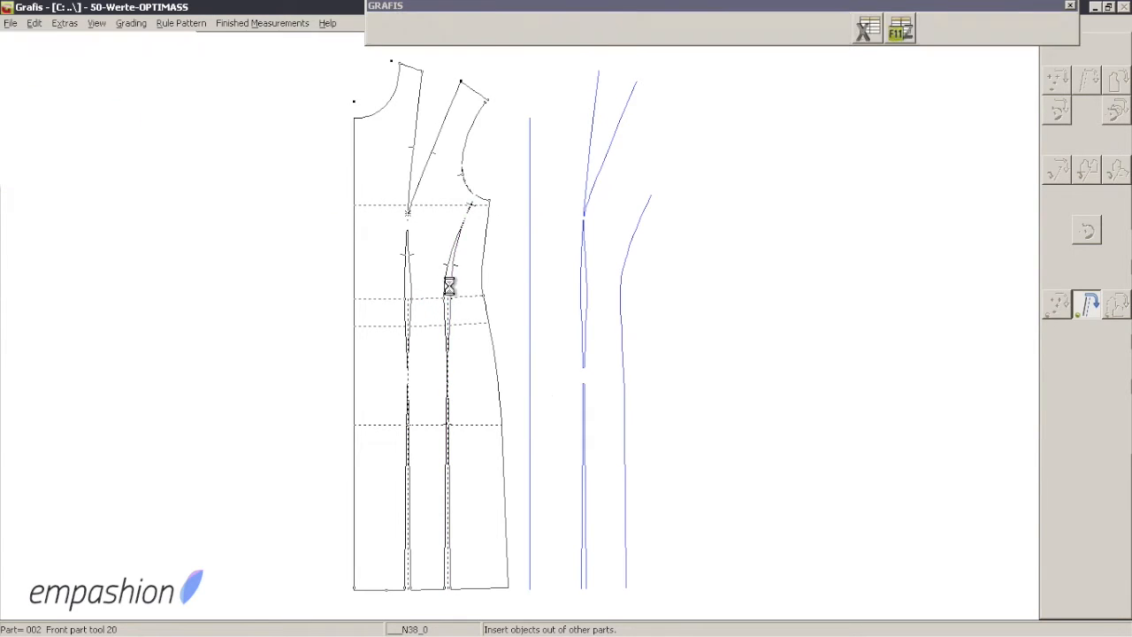
click(478, 281)
click(484, 275)
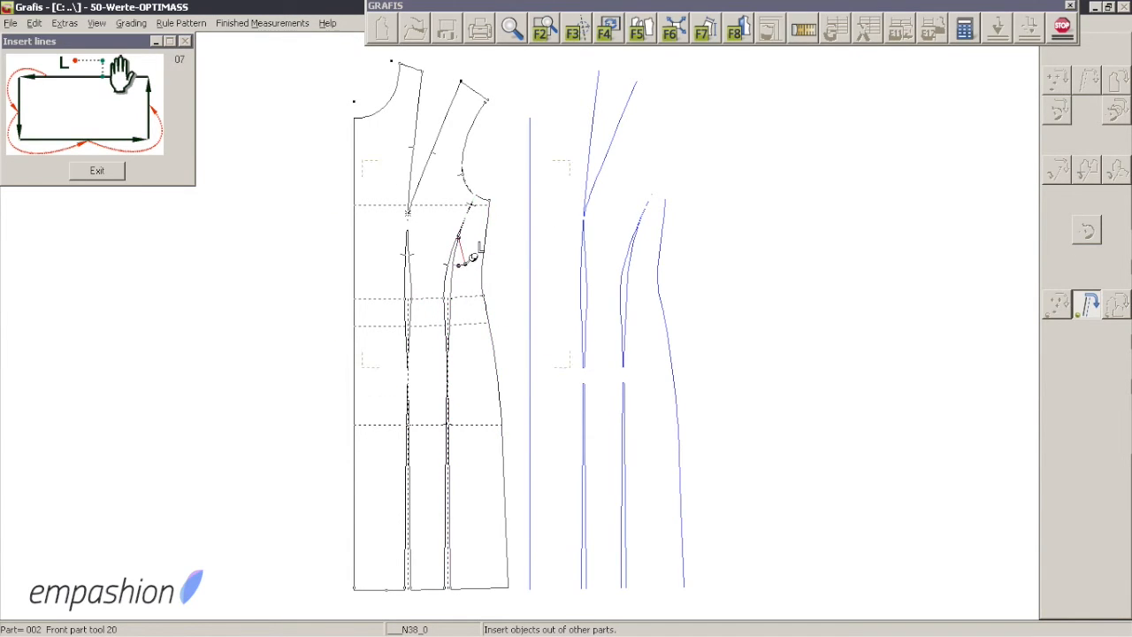
click(448, 283)
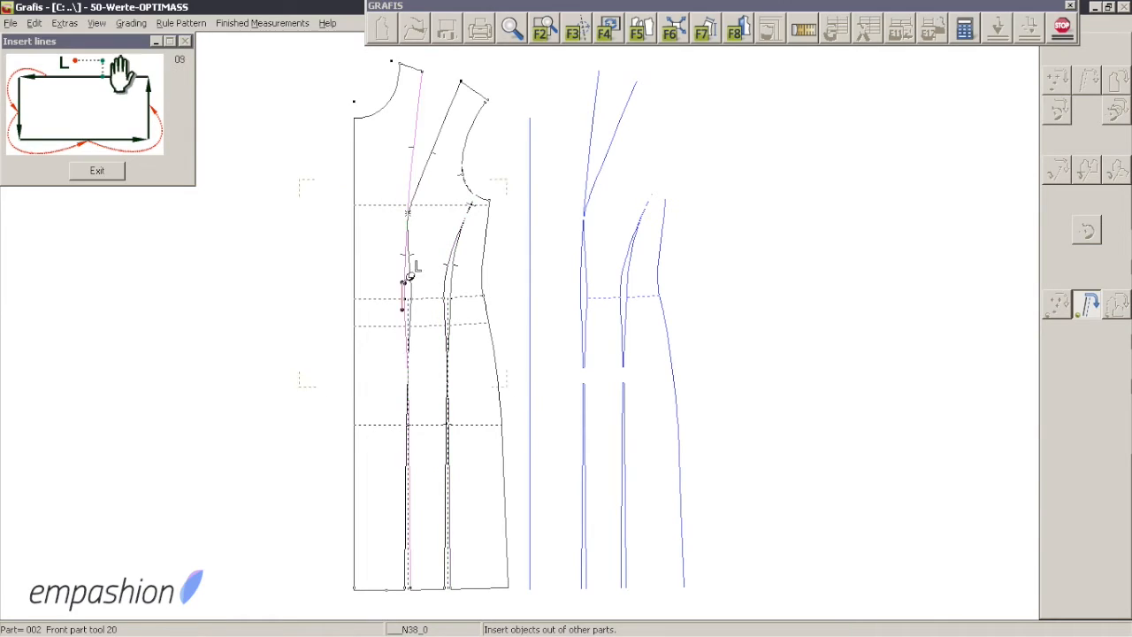
click(379, 280)
click(372, 285)
right_click(814, 282)
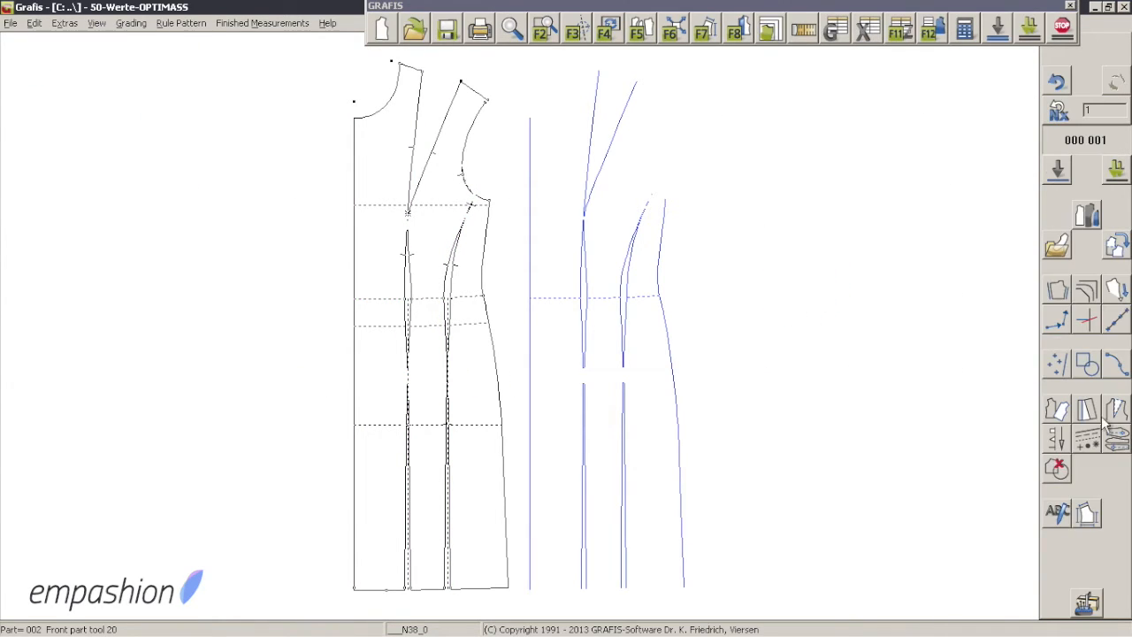
- In the Pocket part, trim the side seam and the side panel's seam edge to corners with the waistline
click(1087, 293)
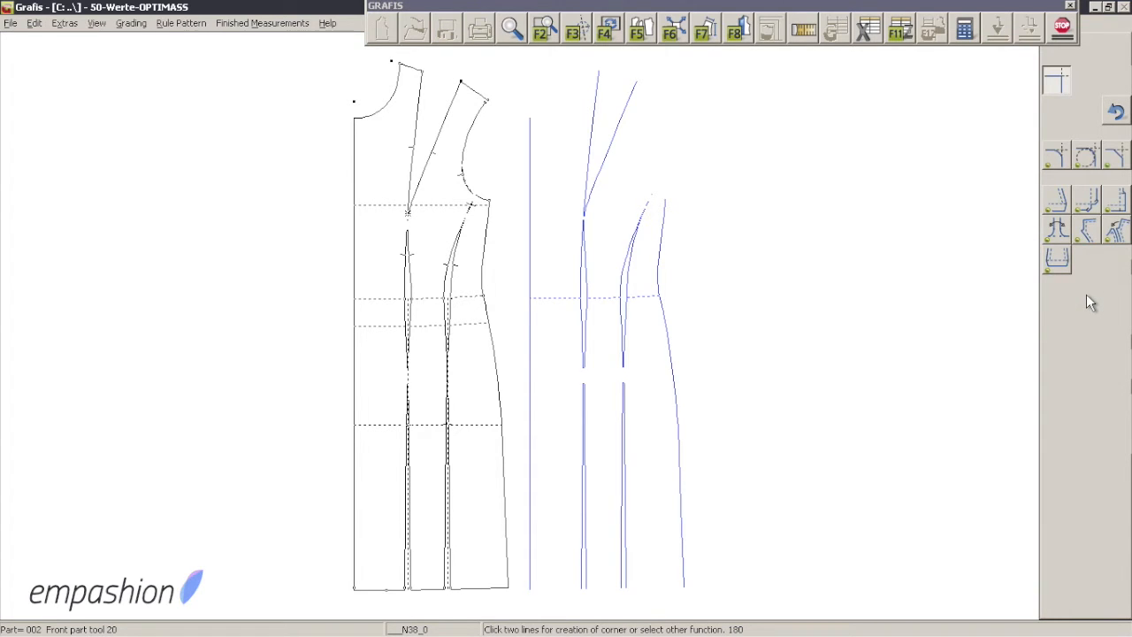
click(666, 318)
click(648, 293)
click(641, 292)
click(626, 305)
- Corner the middle panel's side-facing seam edge with the waistline, and undo the mistaken corner at the front panel seam
click(514, 29)
scroll(570, 278, up, 3)
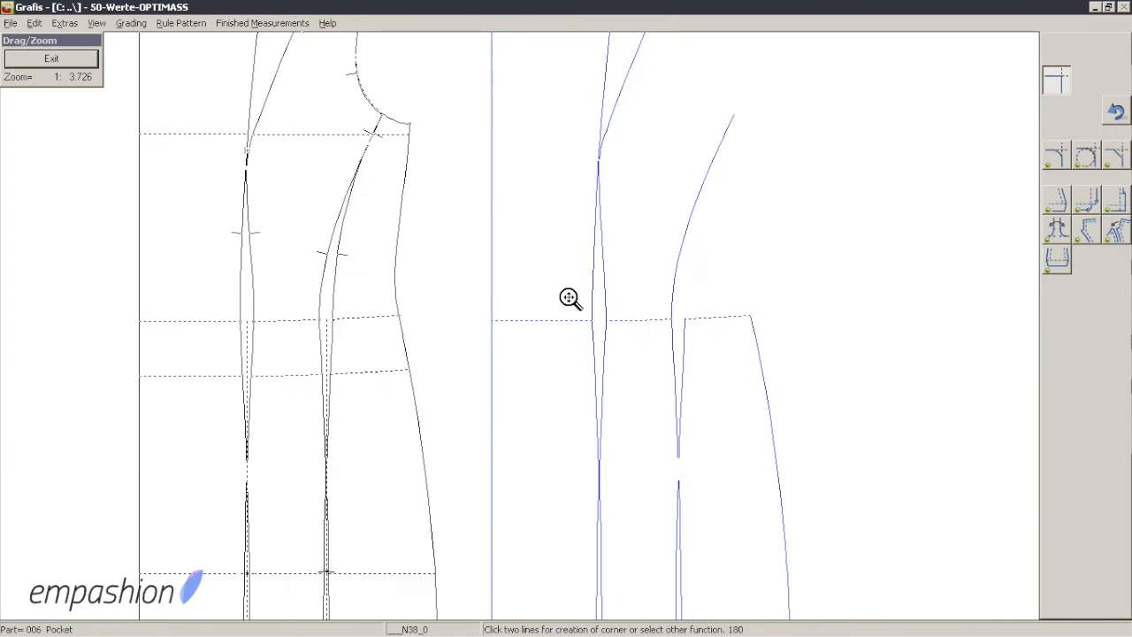
drag(579, 311, 651, 299)
right_click(865, 338)
click(747, 327)
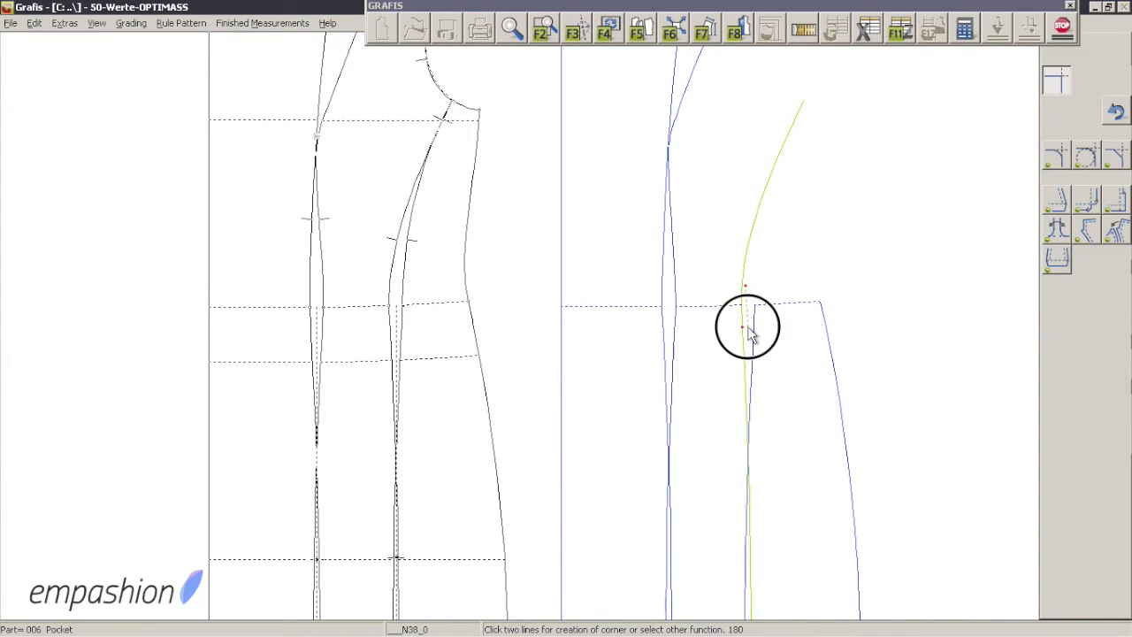
click(717, 289)
click(674, 322)
right_click(1005, 214)
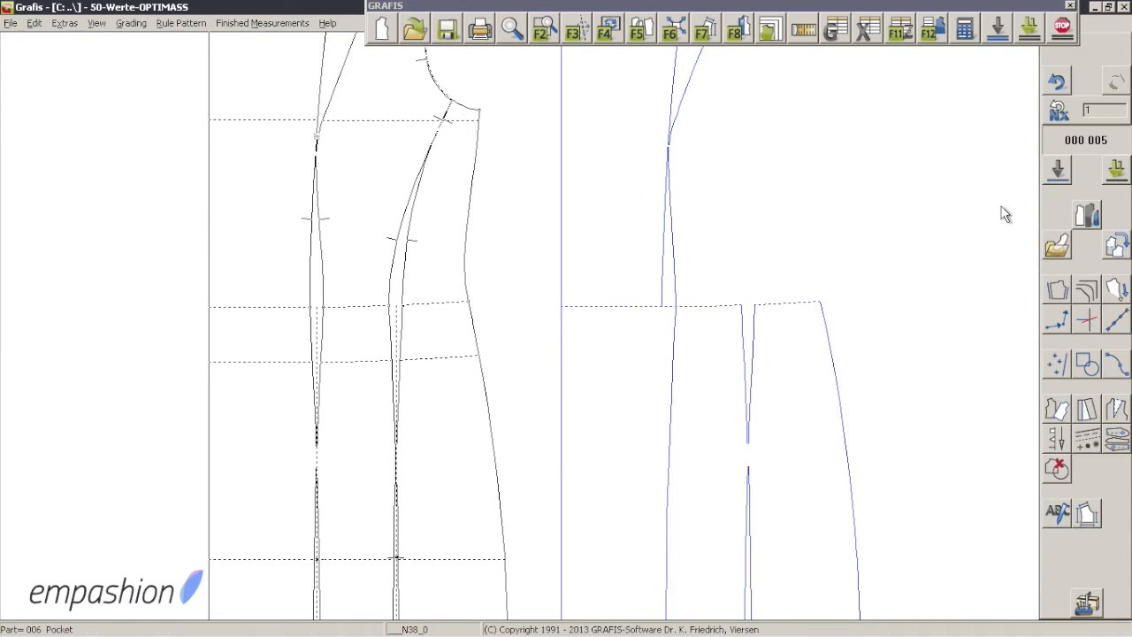
click(1058, 83)
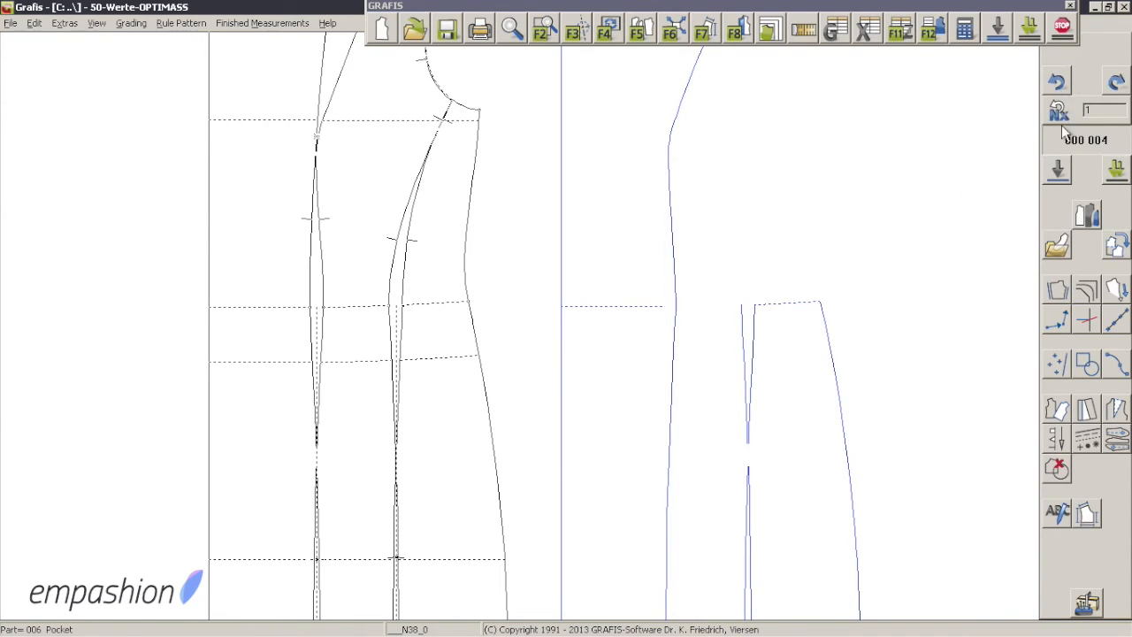
- Trim both edges of the front panel seam and the front edge to corners with the waistline
click(1086, 292)
click(694, 345)
click(700, 320)
click(667, 324)
click(631, 282)
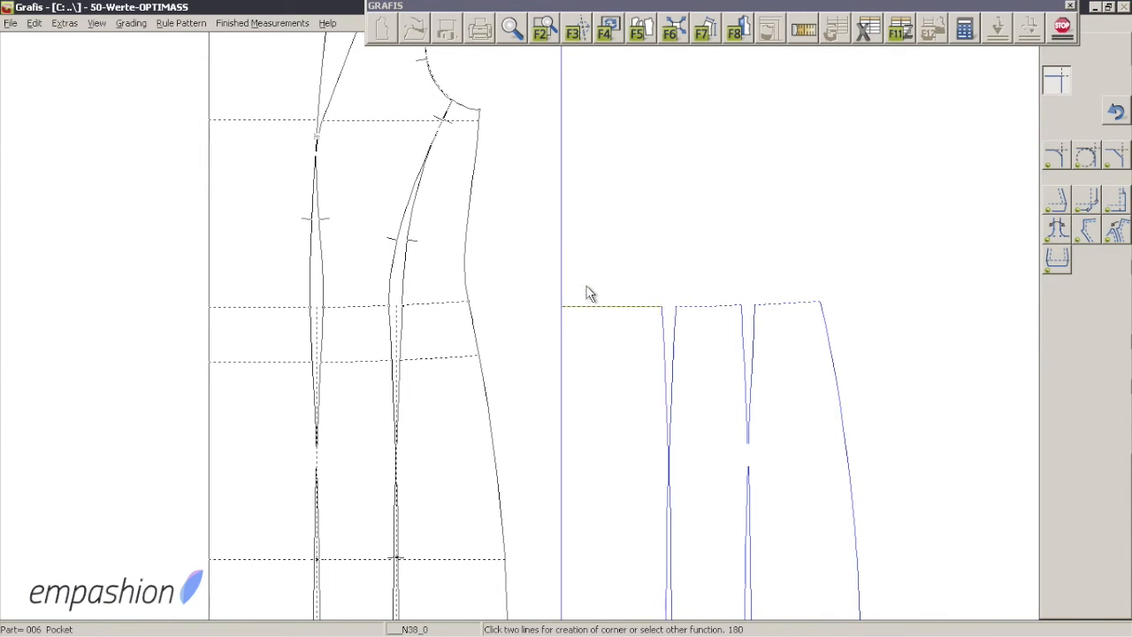
click(550, 323)
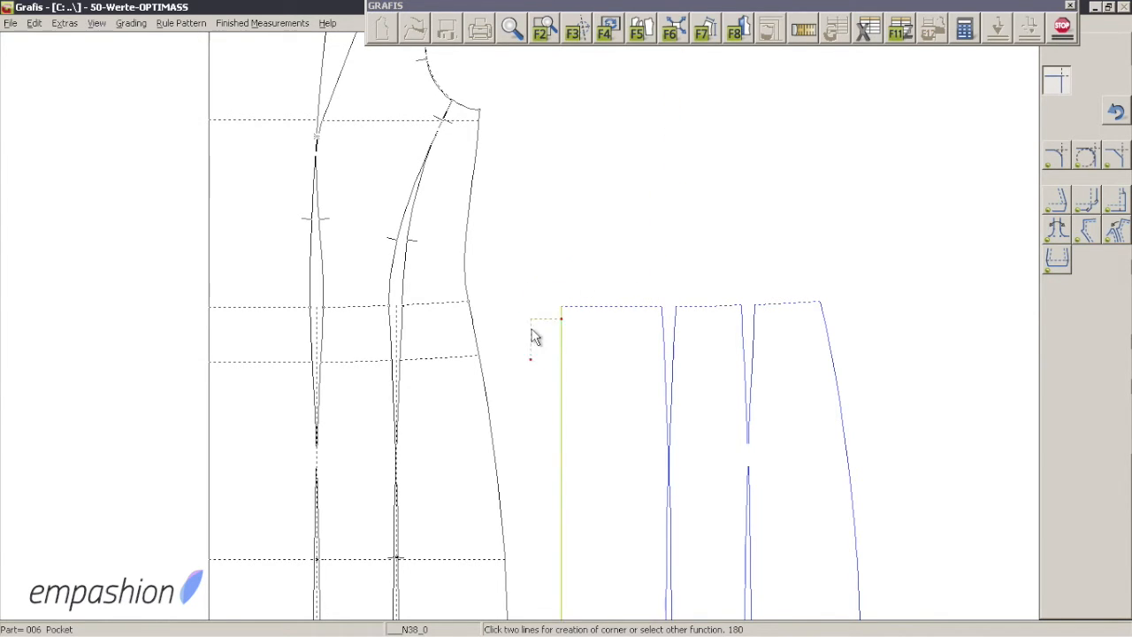
click(507, 29)
right_click(564, 137)
drag(560, 196, 720, 226)
key(Escape)
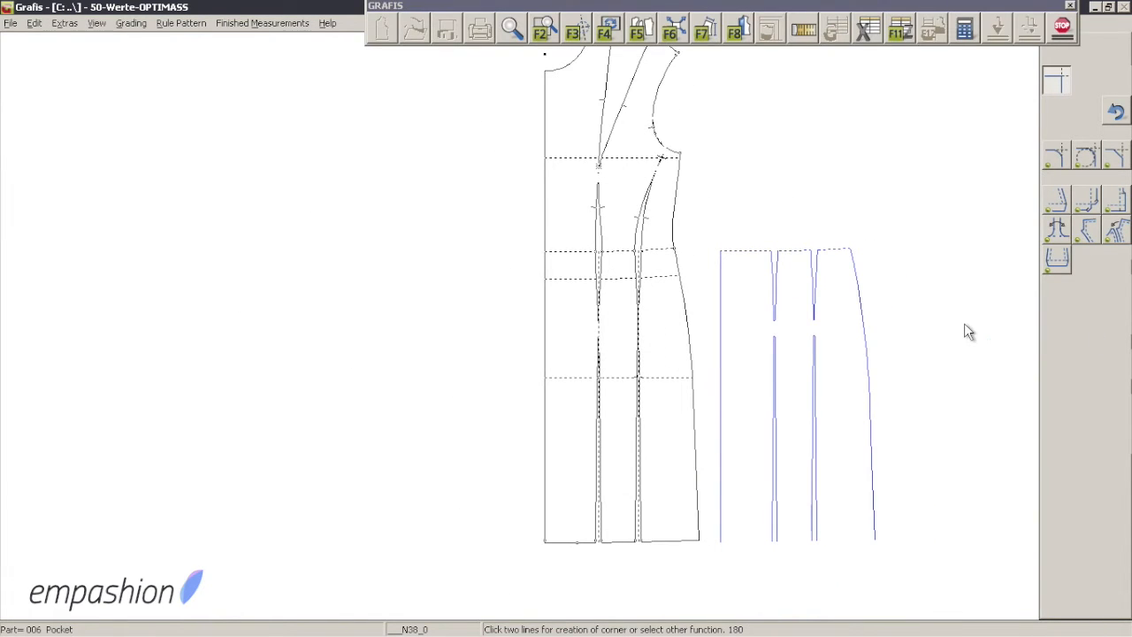
right_click(965, 325)
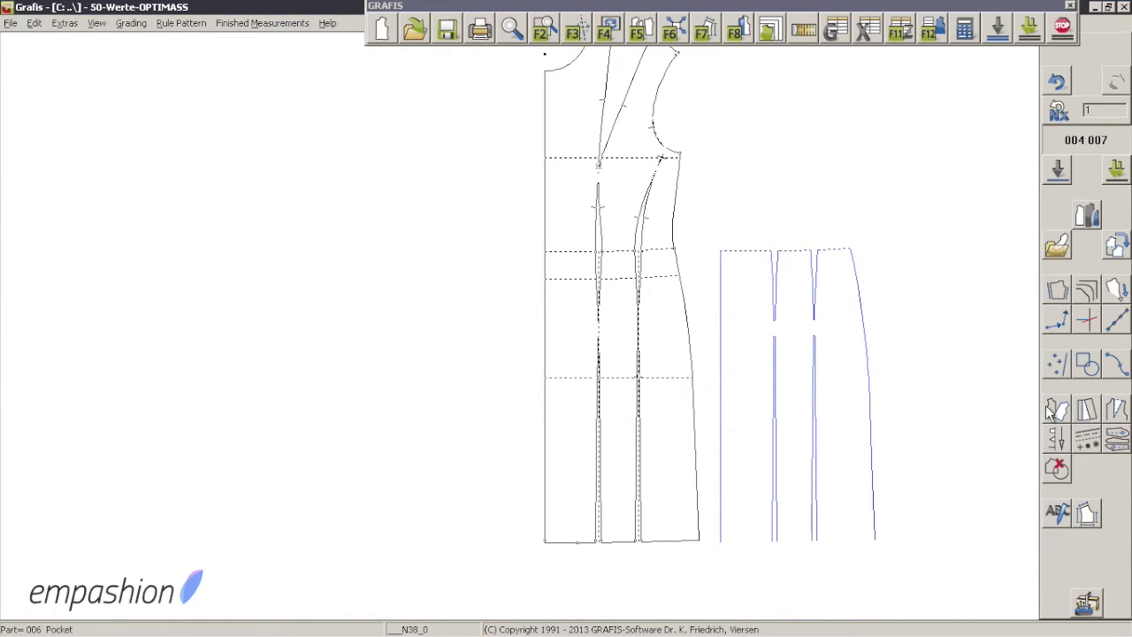
- Start a transformation of the Pocket part's lines along a move vector
click(1055, 408)
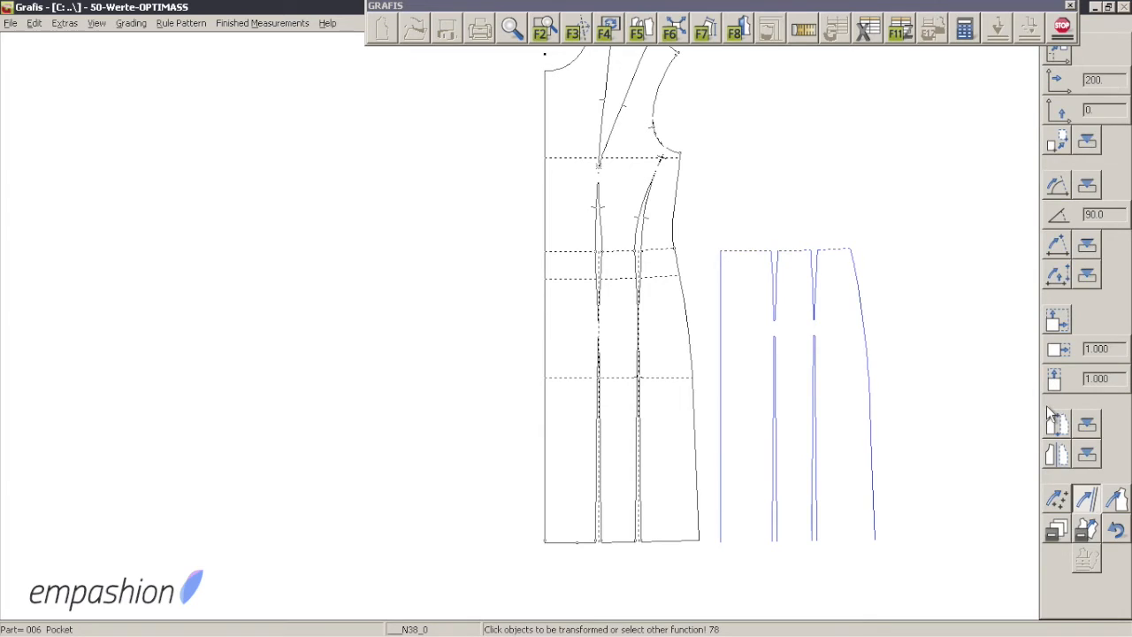
click(1061, 281)
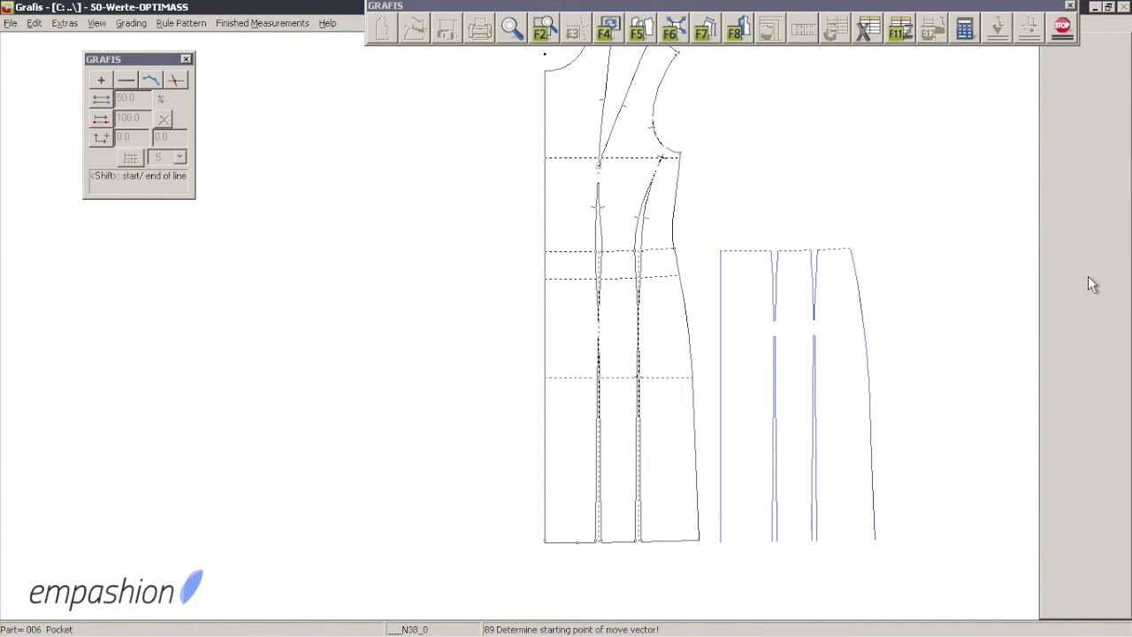
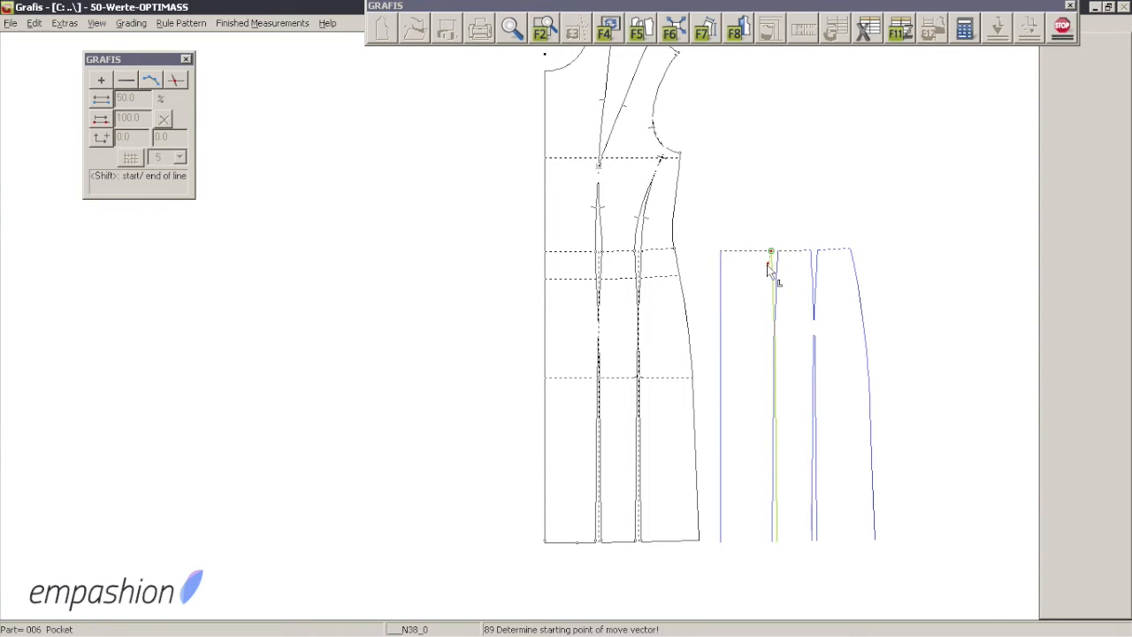
- Define move and turn vectors that bring the centre-front leg of the first dart onto its other leg, using turn points at distance 100.0
click(765, 270)
click(103, 122)
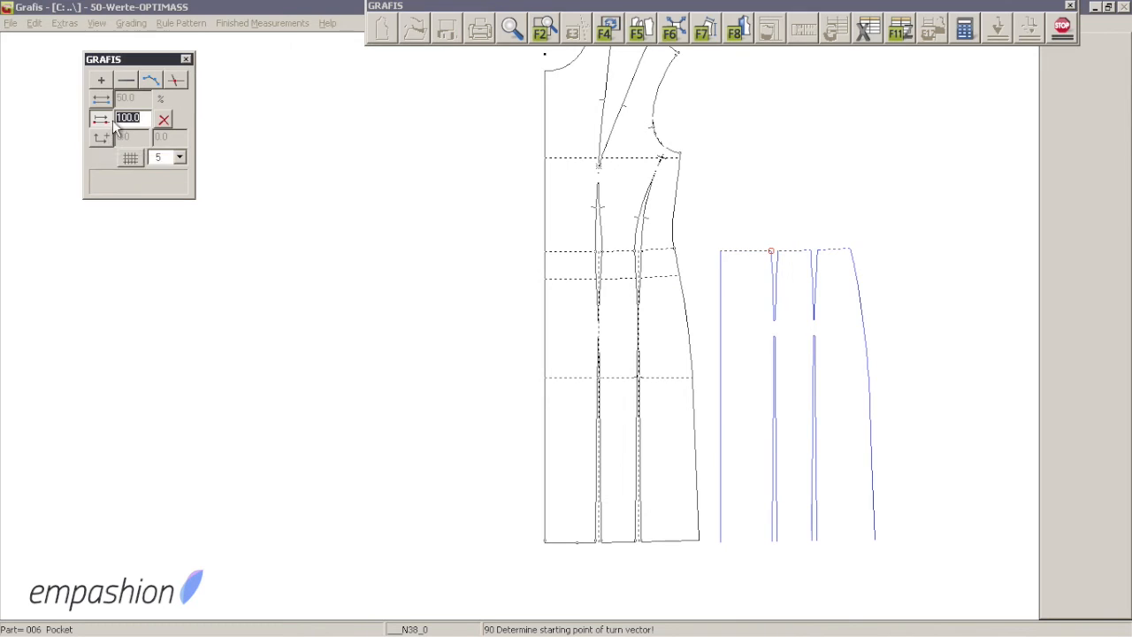
click(756, 303)
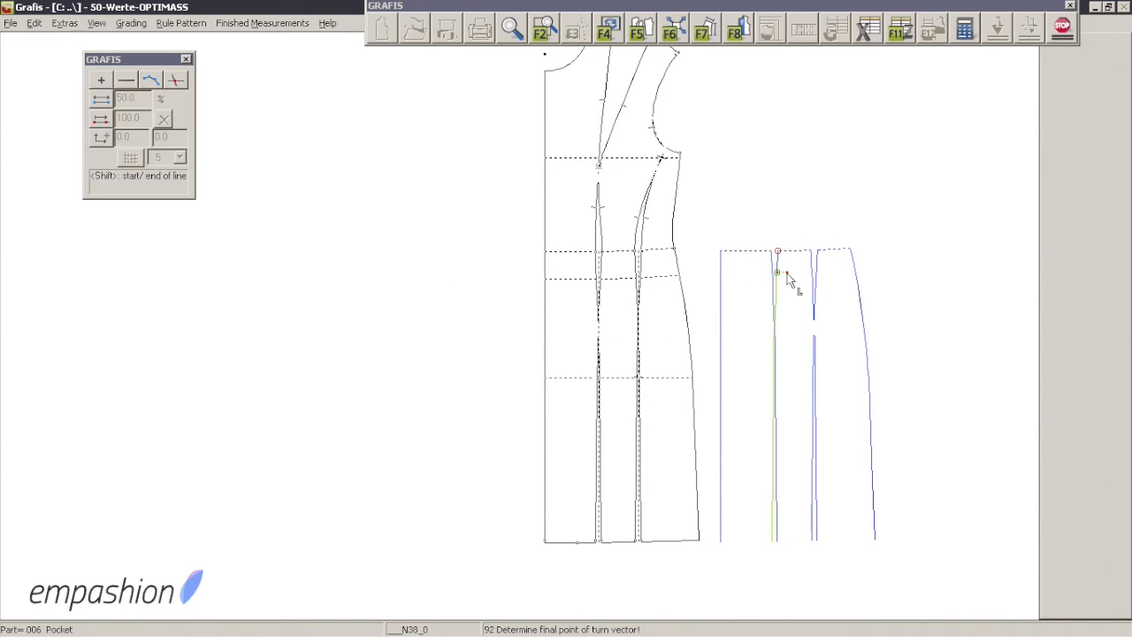
click(783, 255)
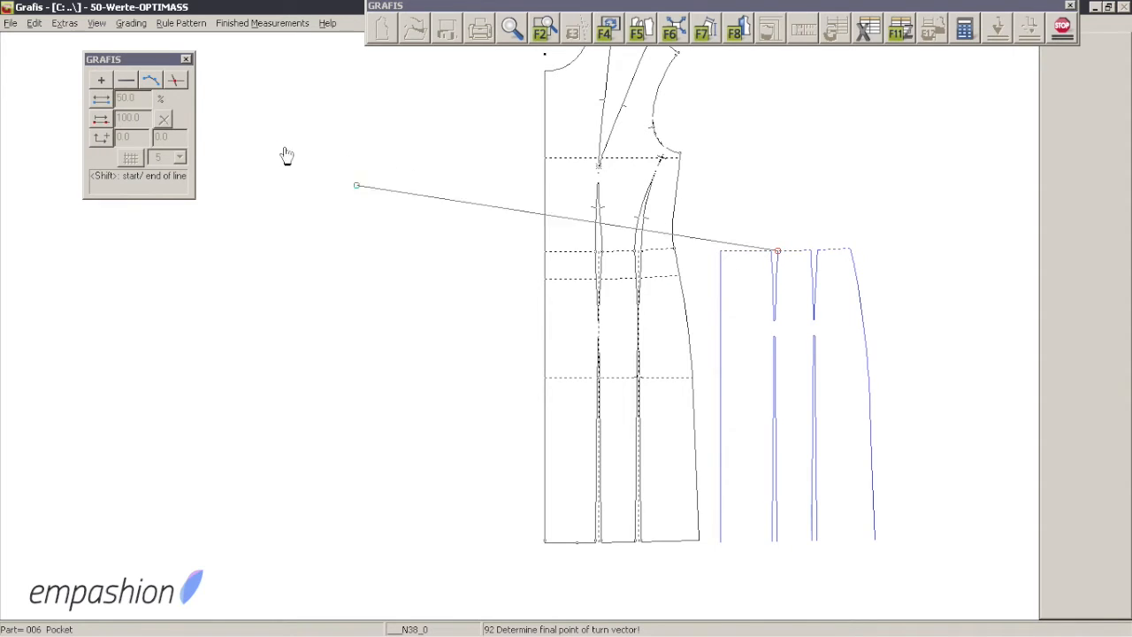
click(100, 121)
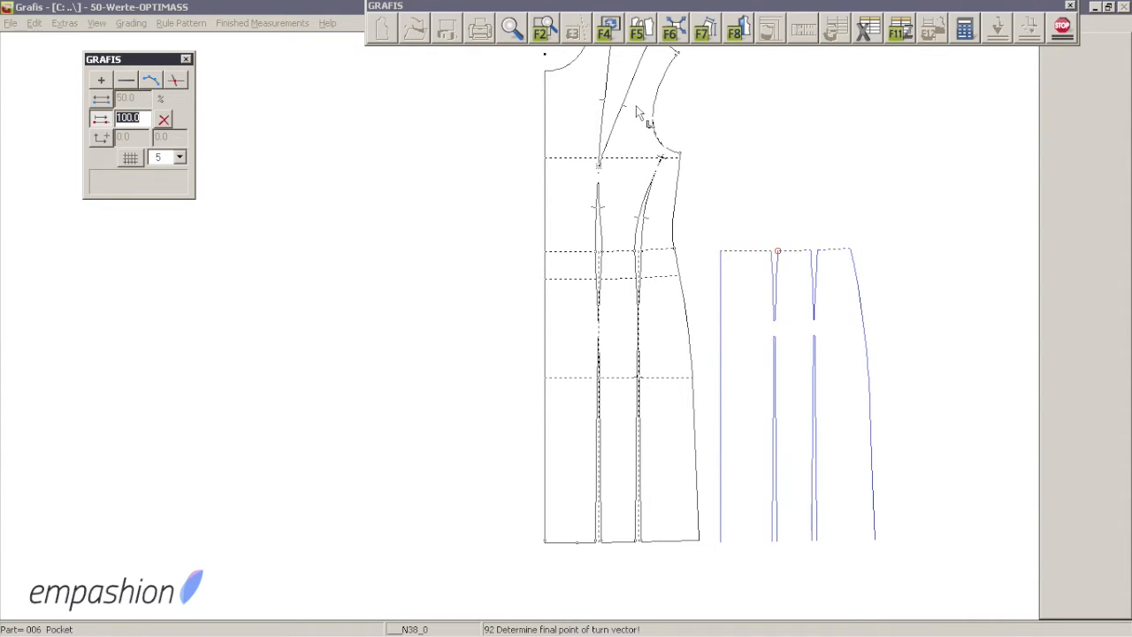
click(513, 29)
click(719, 273)
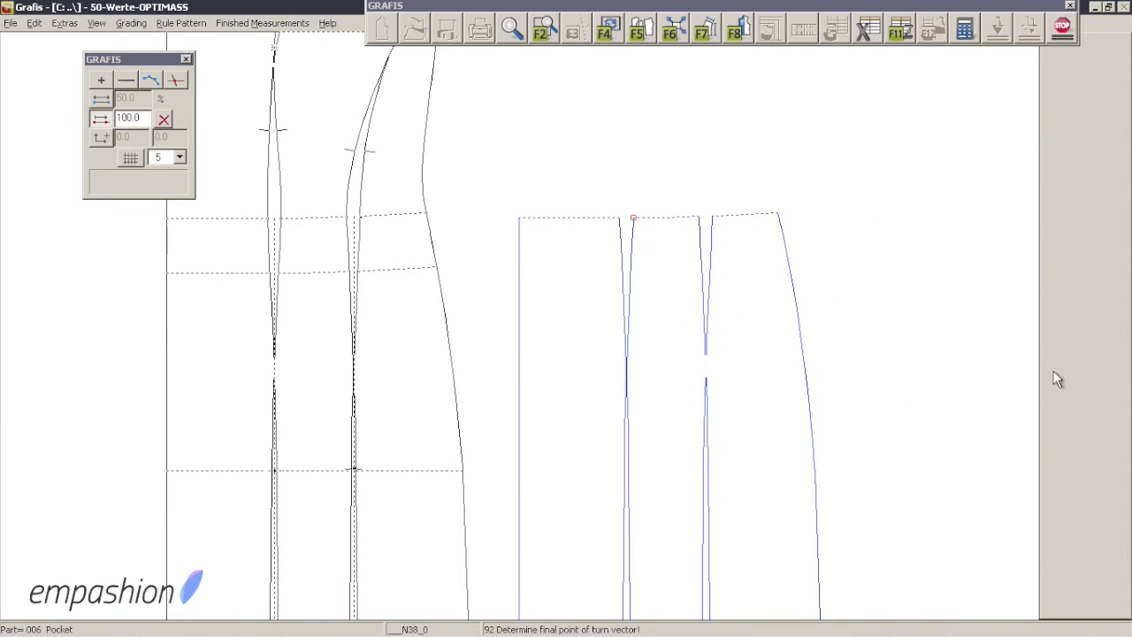
click(628, 315)
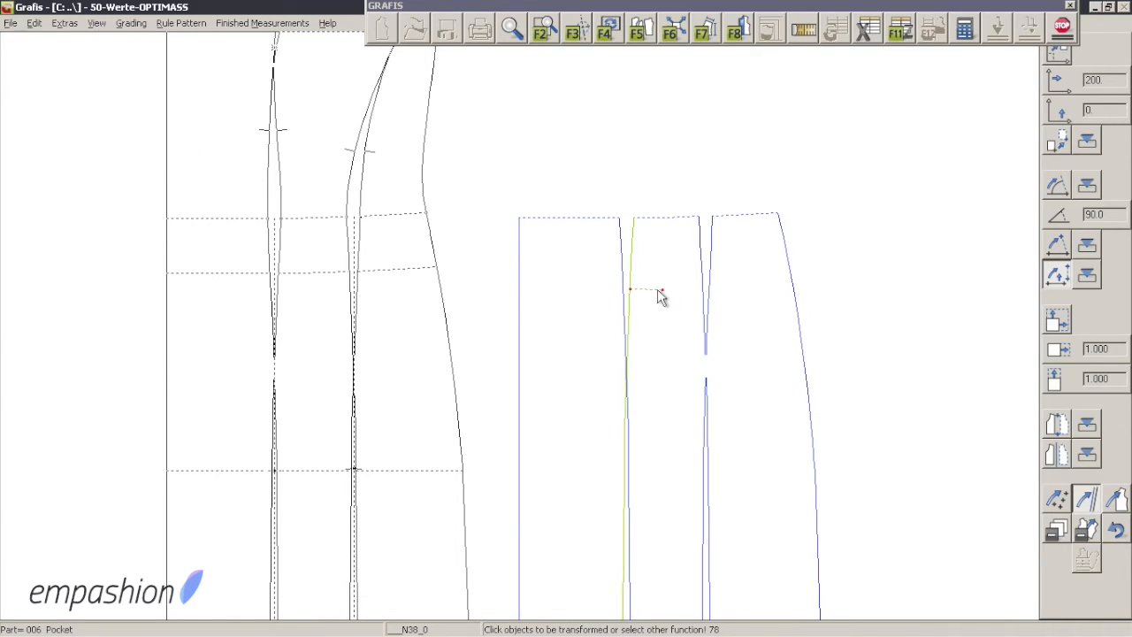
- Transform the centre-front panel's dart leg, waistline segment and centre line with these vectors to close the first upper dart
click(606, 281)
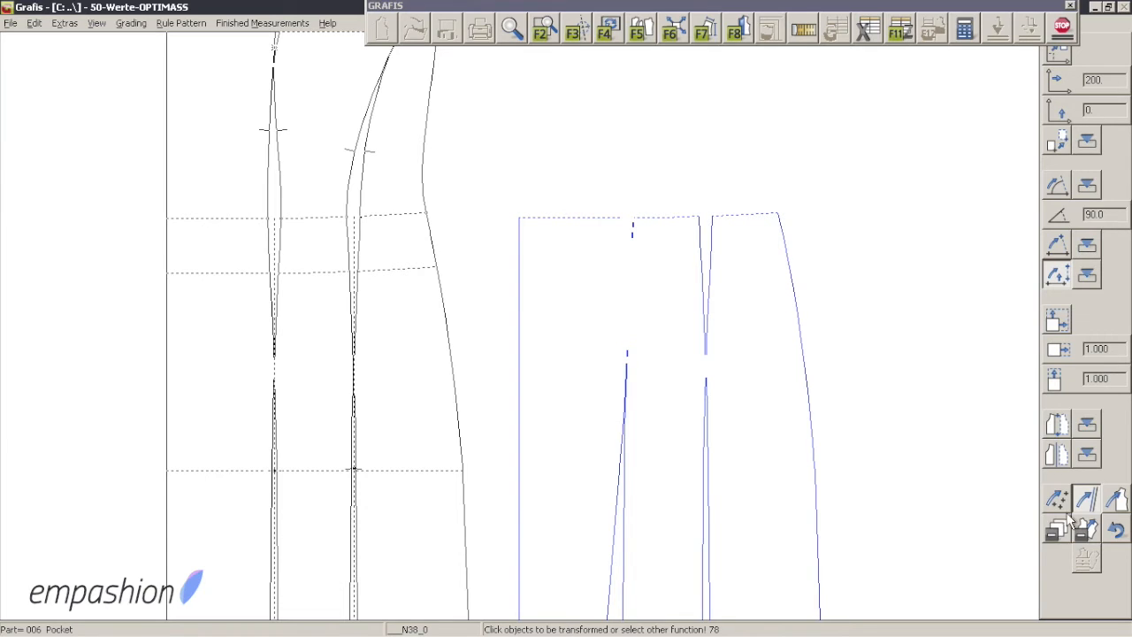
click(578, 230)
click(554, 279)
click(511, 29)
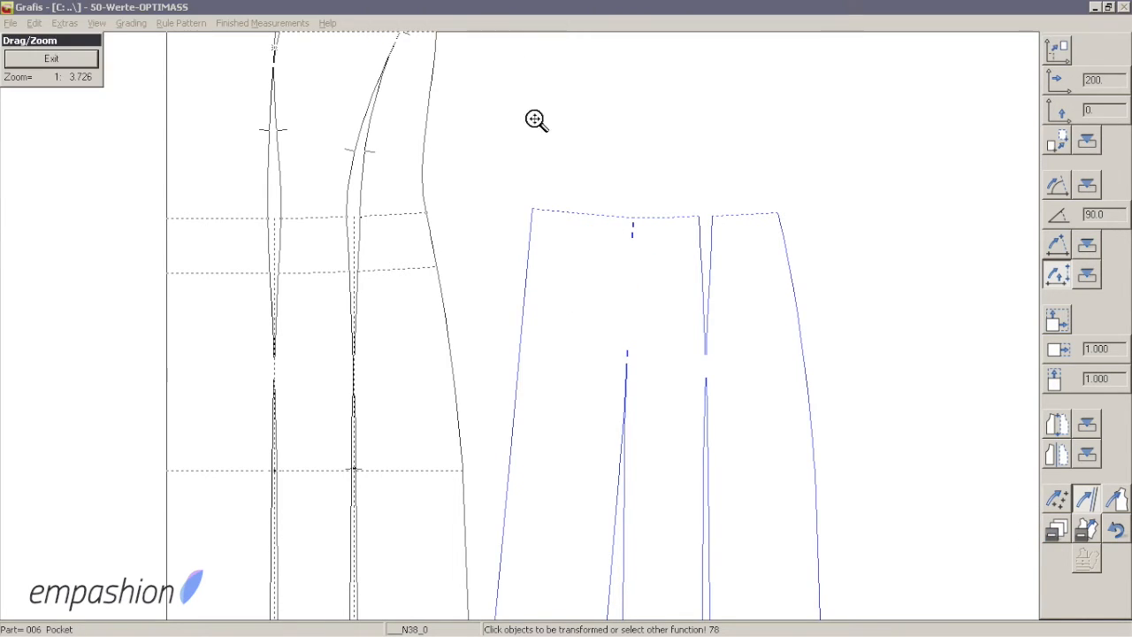
scroll(605, 163, down, 2)
right_click(601, 184)
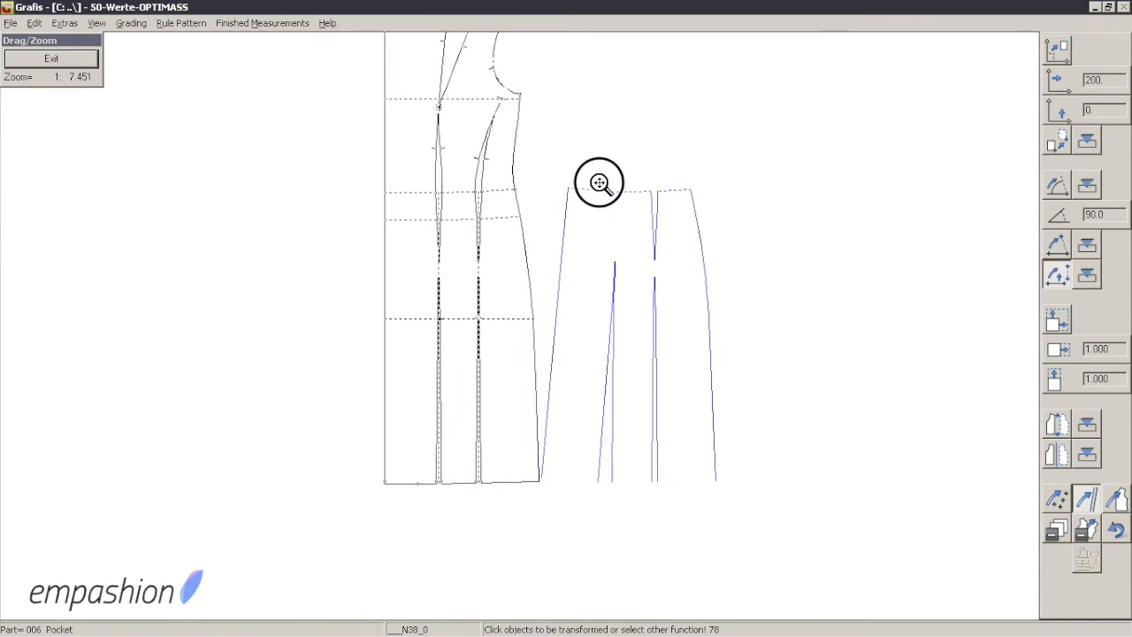
right_click(929, 309)
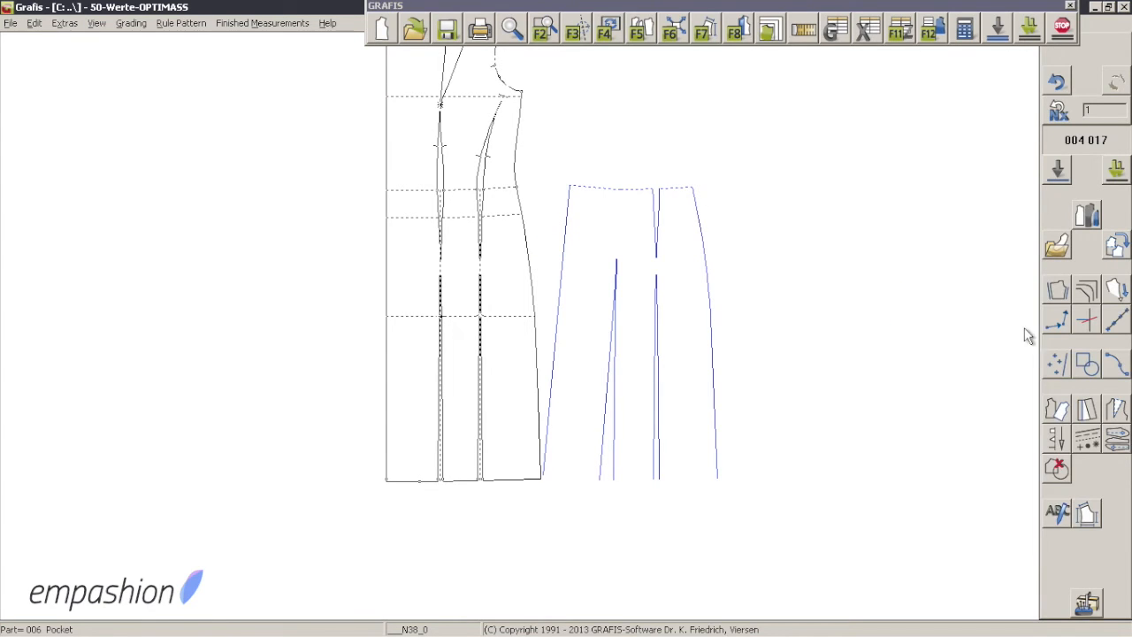
- Define move and turn vectors from the side-seam leg of the second dart to its other leg, with turn points at distance 100.0
click(1056, 411)
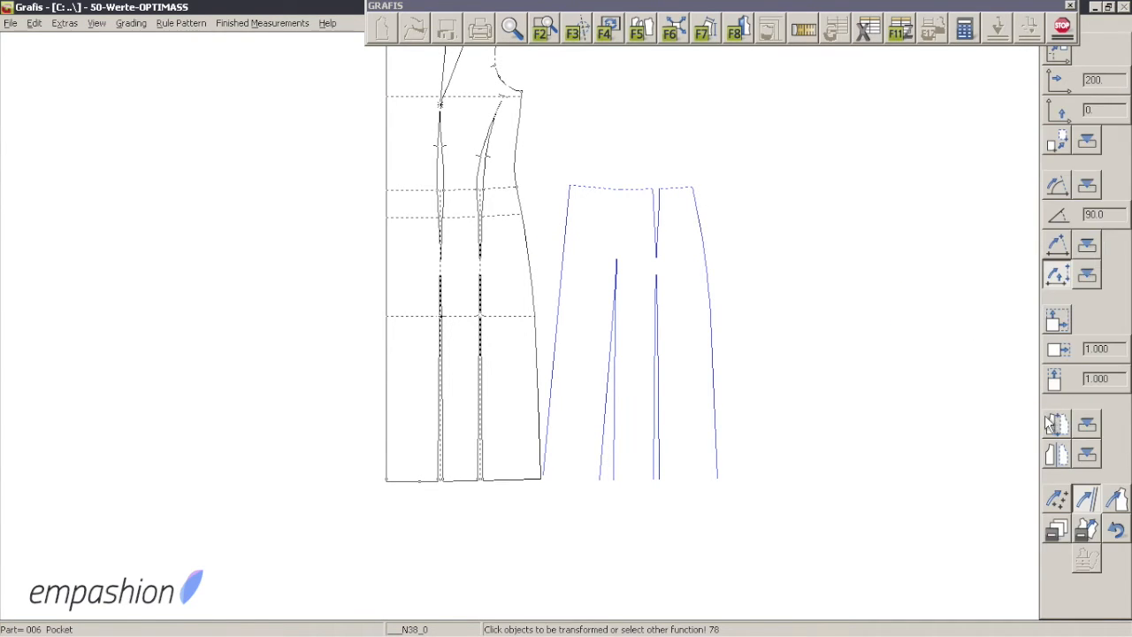
click(1089, 281)
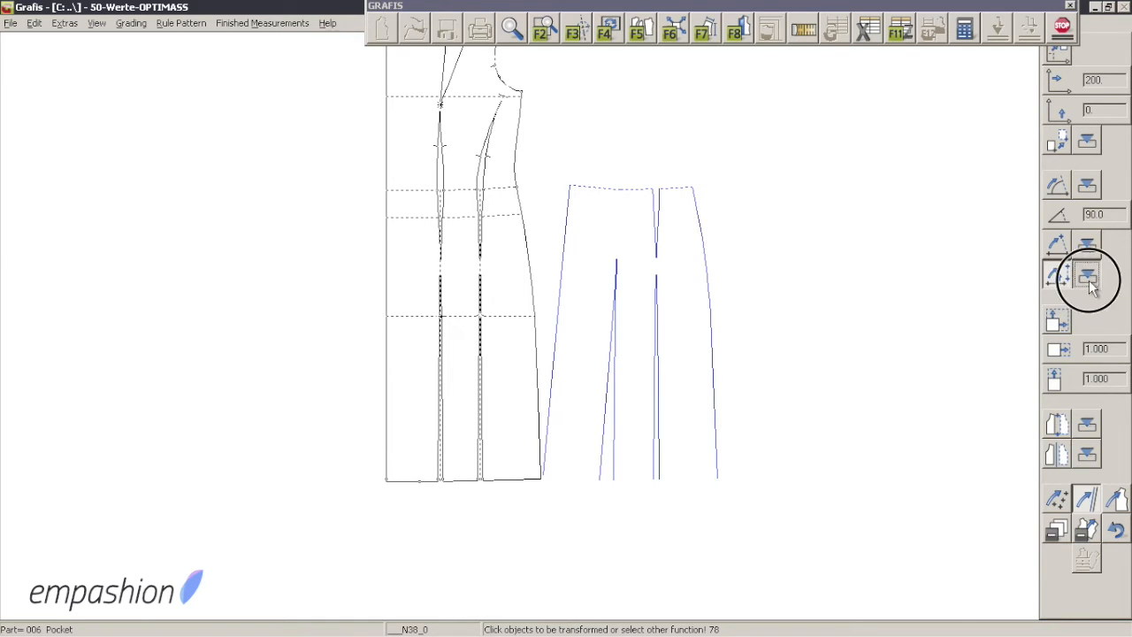
click(661, 208)
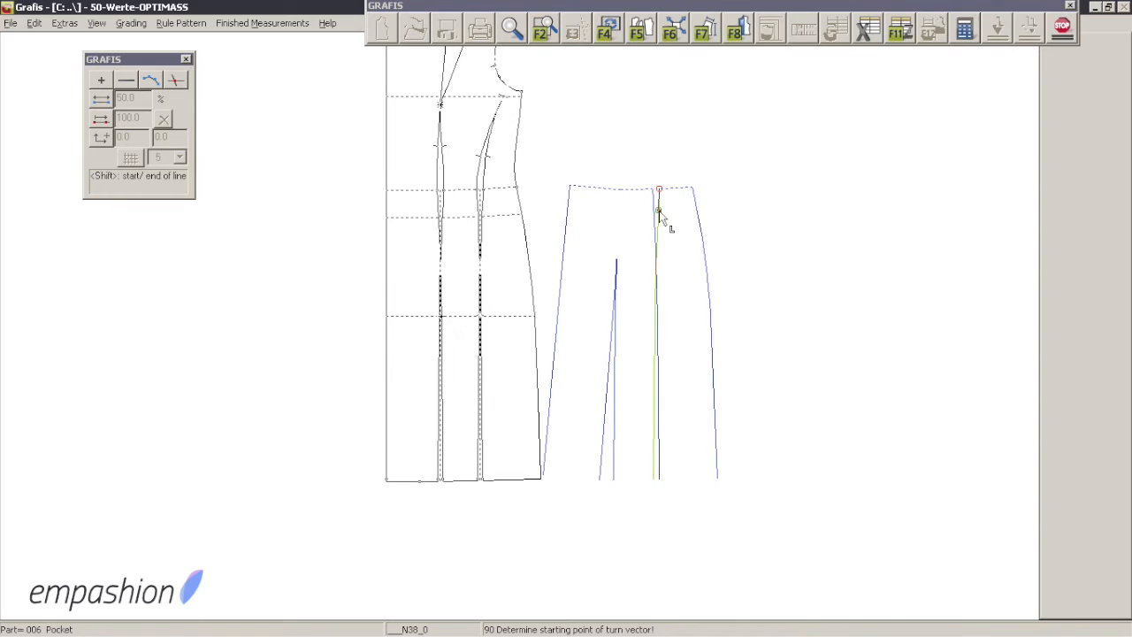
click(657, 215)
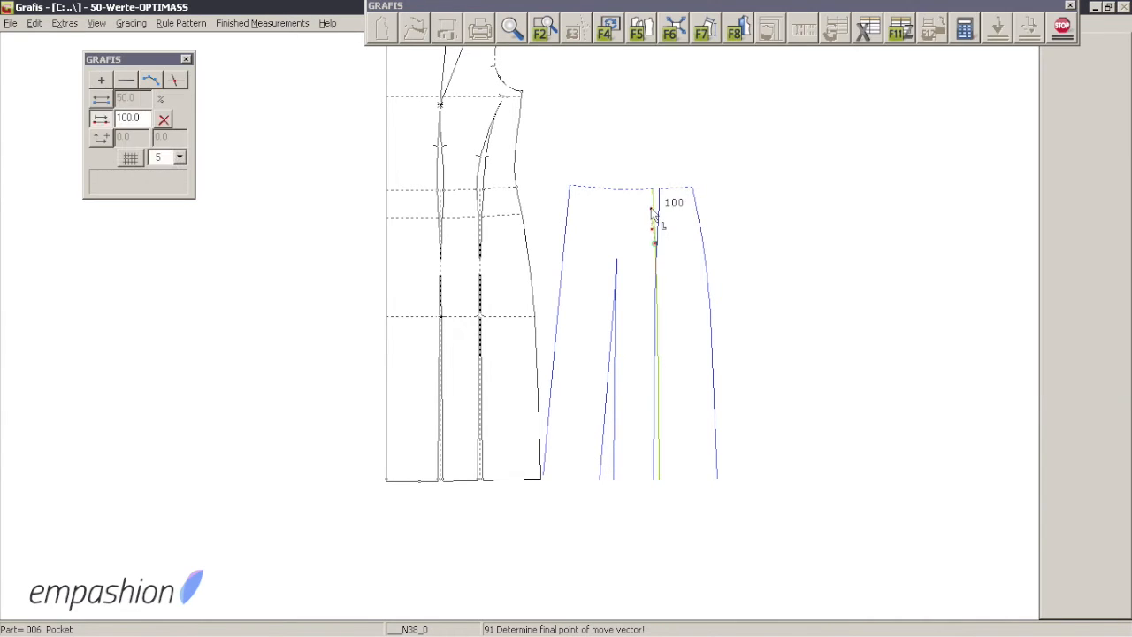
shift+click(650, 207)
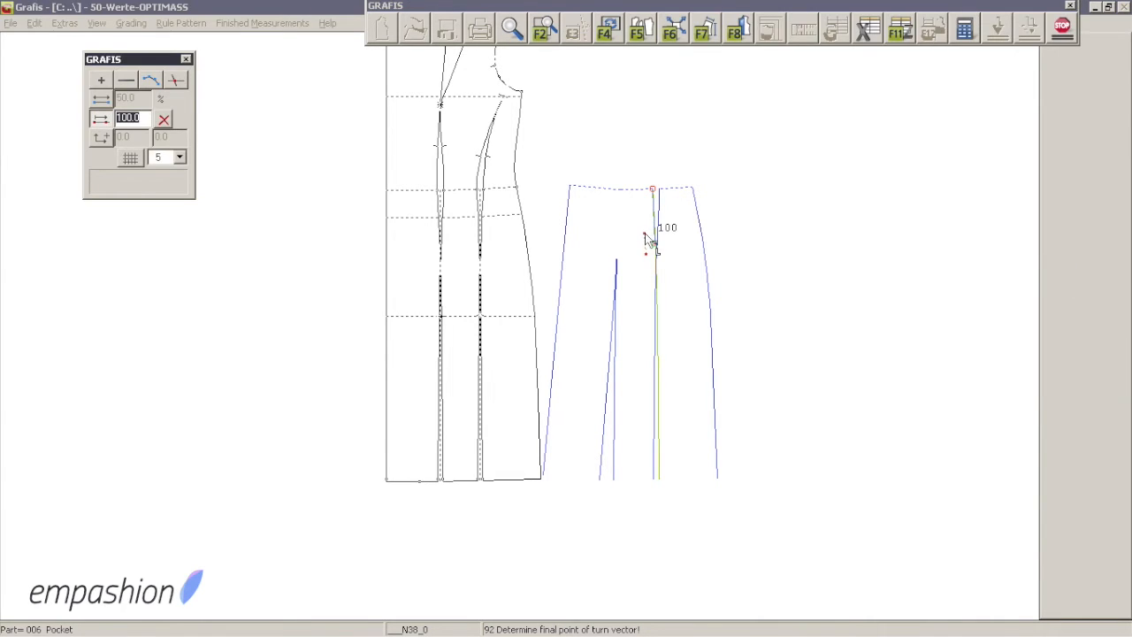
click(646, 235)
- Transform the side panel's dart leg, waistline segment and side seam with these vectors to close the second upper dart
click(670, 223)
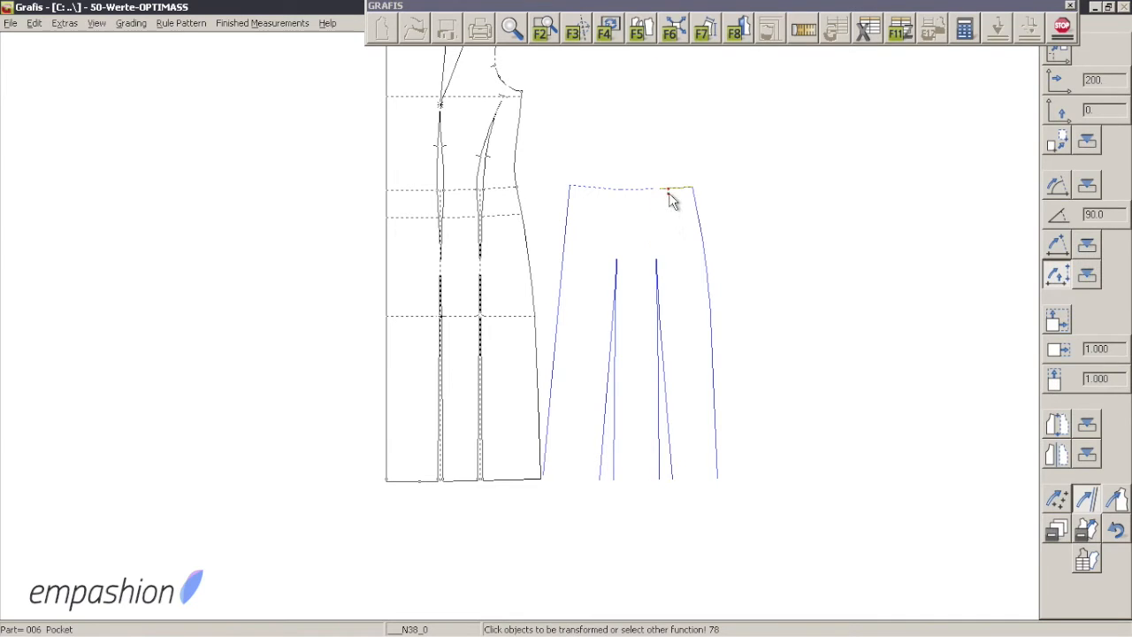
click(698, 229)
click(515, 24)
click(635, 174)
drag(635, 174, 718, 186)
right_click(718, 186)
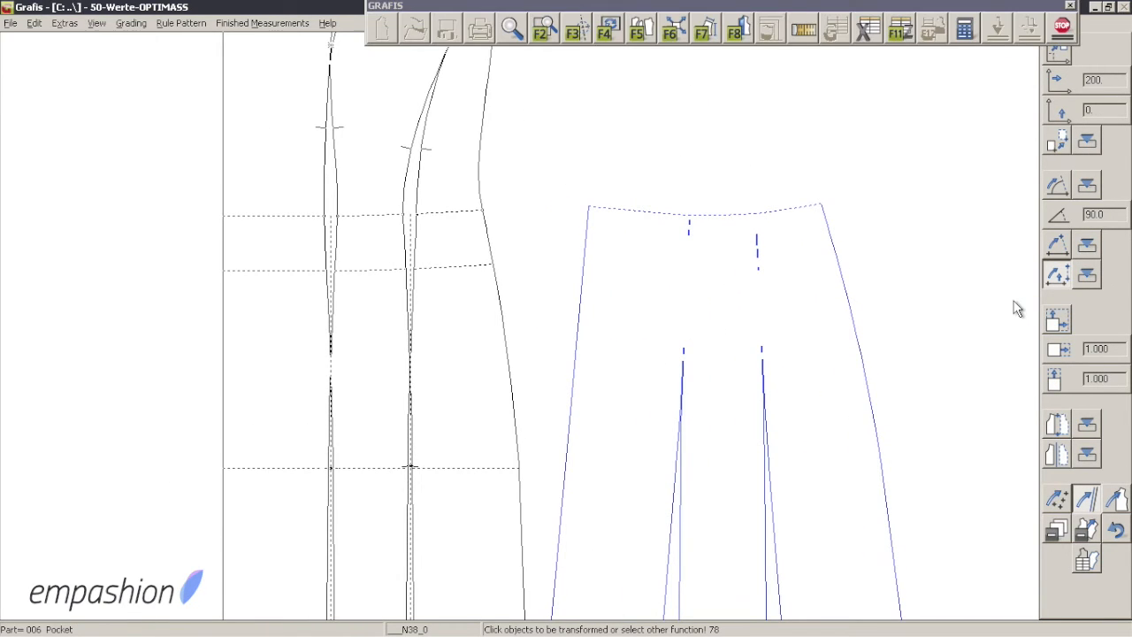
right_click(1006, 309)
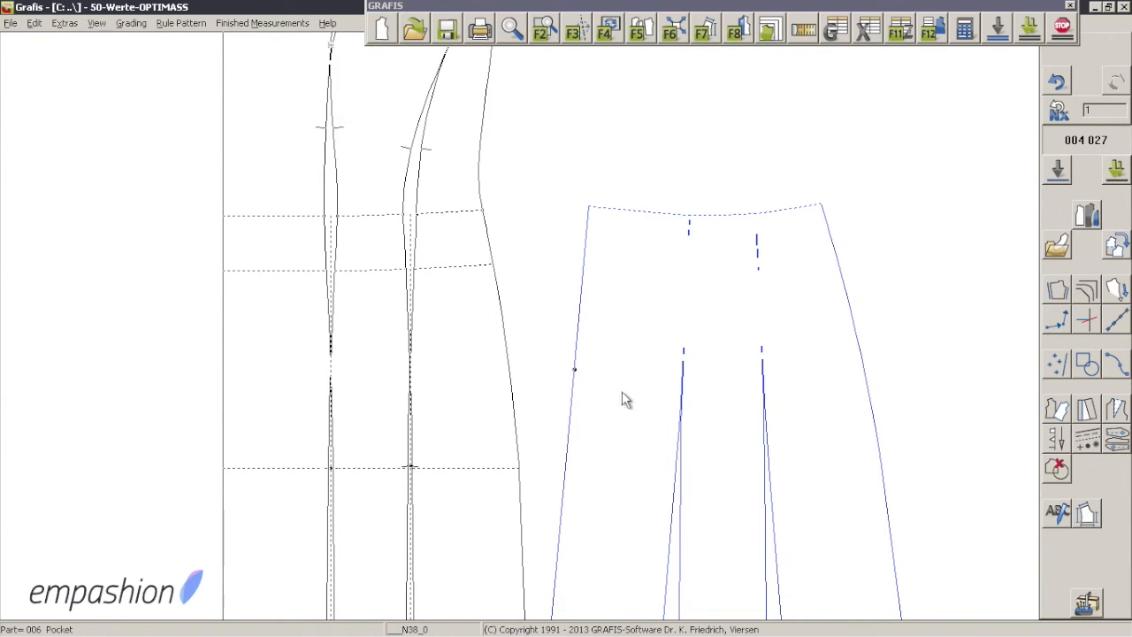
- Load a double jet pocket module from the Grafis-Pockets collection, using the cut pockets with lining
click(1058, 256)
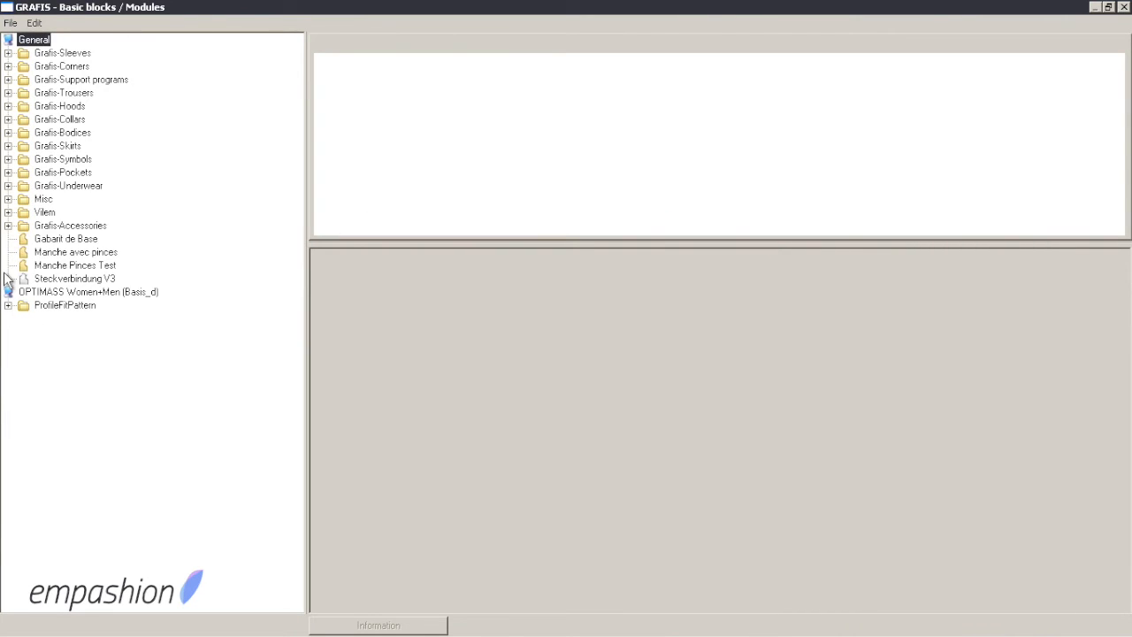
click(8, 172)
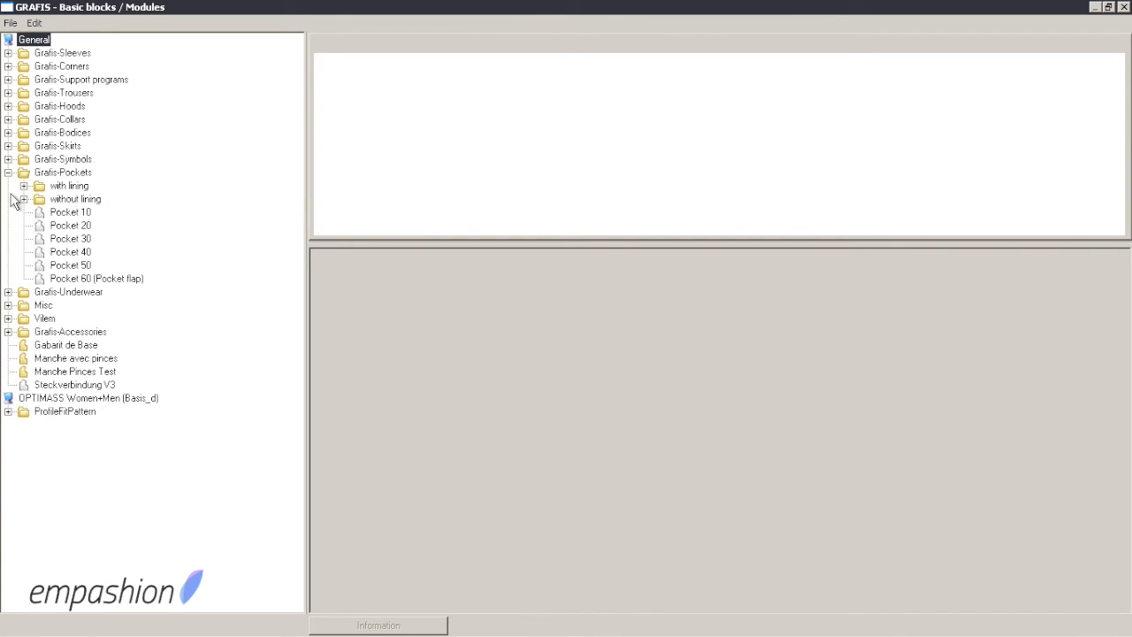
click(22, 185)
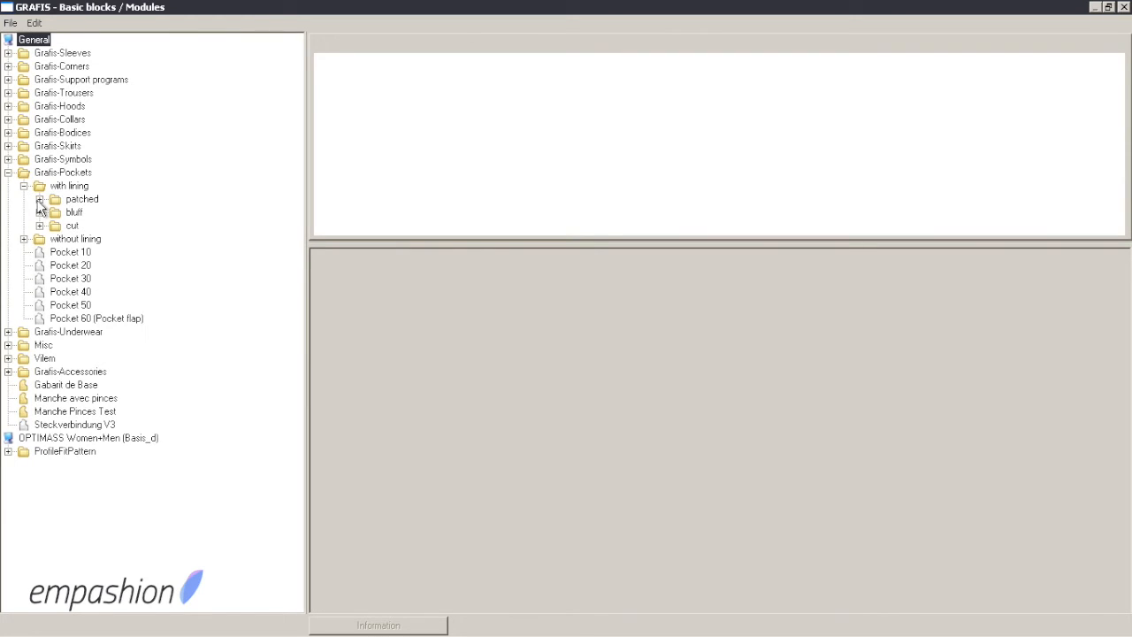
click(40, 227)
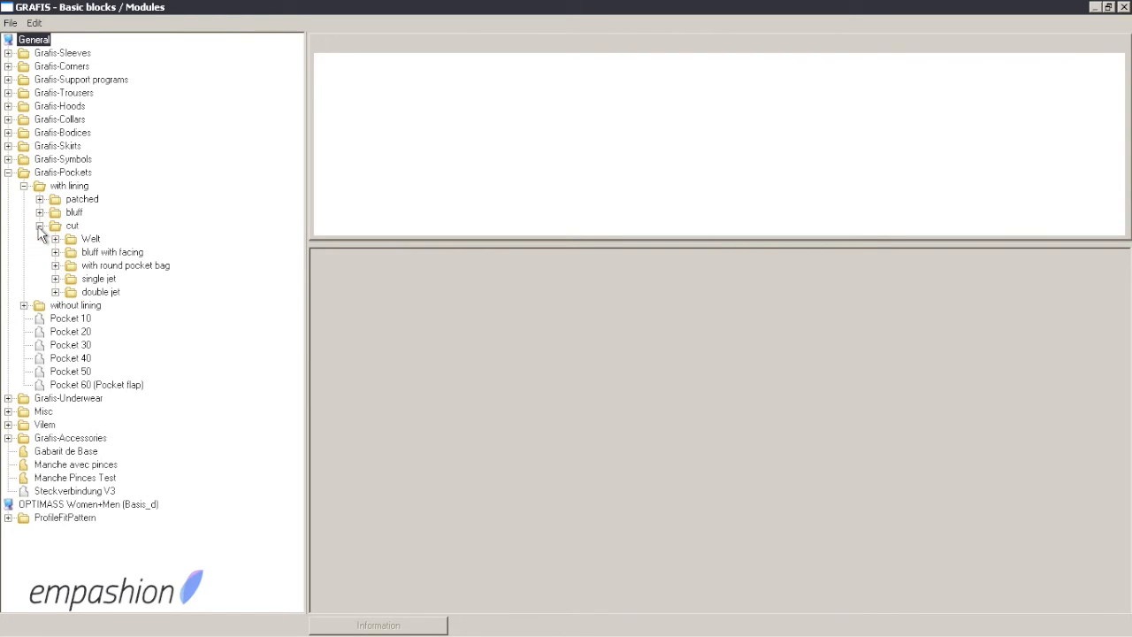
click(55, 292)
click(108, 319)
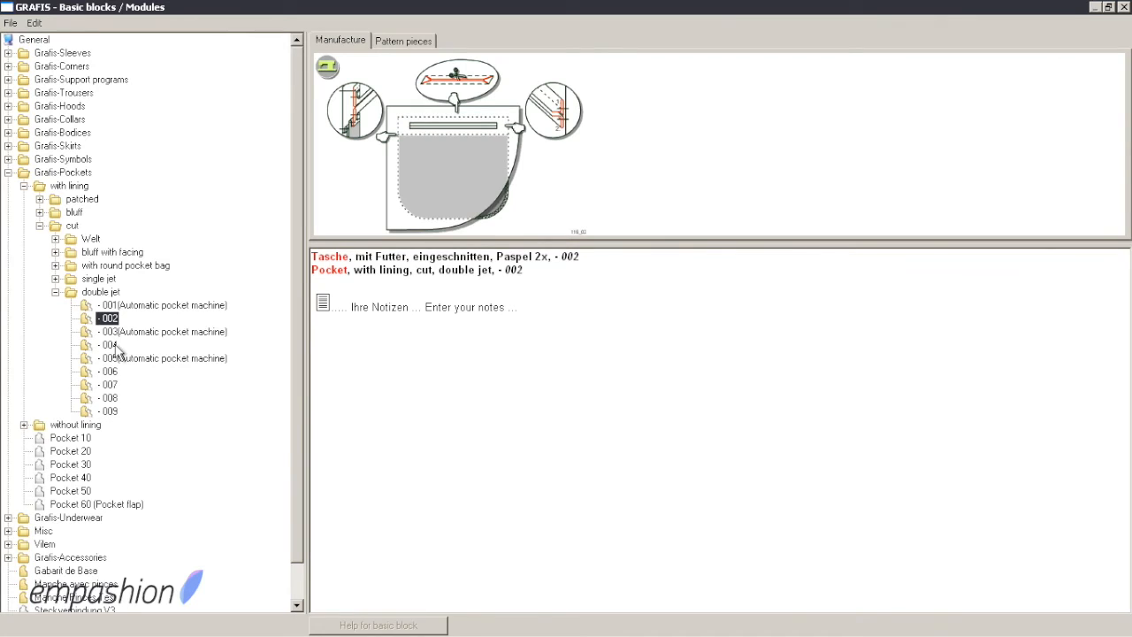
key(Down)
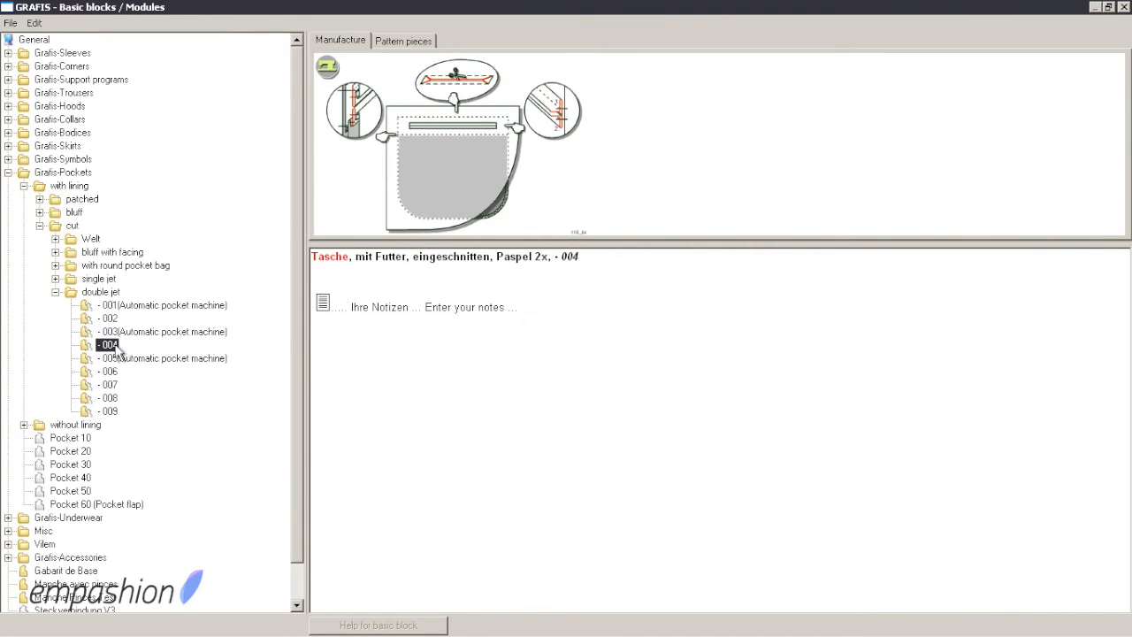
key(Up)
key(Up)
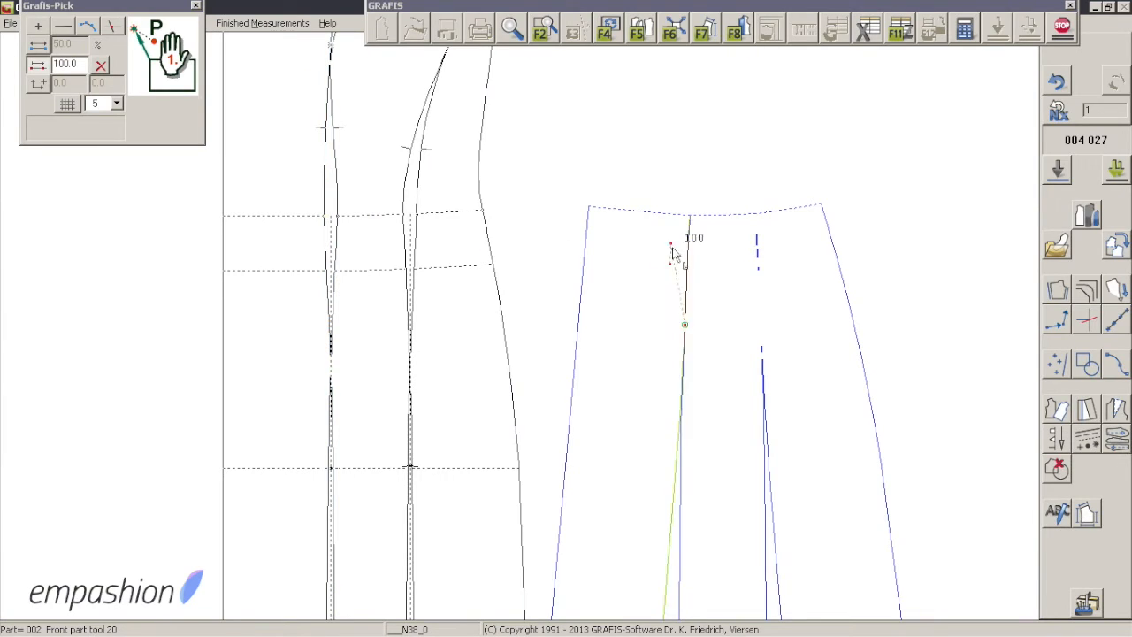
- Place the pocket module by picking its reference points on the front part's construction lines, then dismiss the info box and show all parts
click(656, 371)
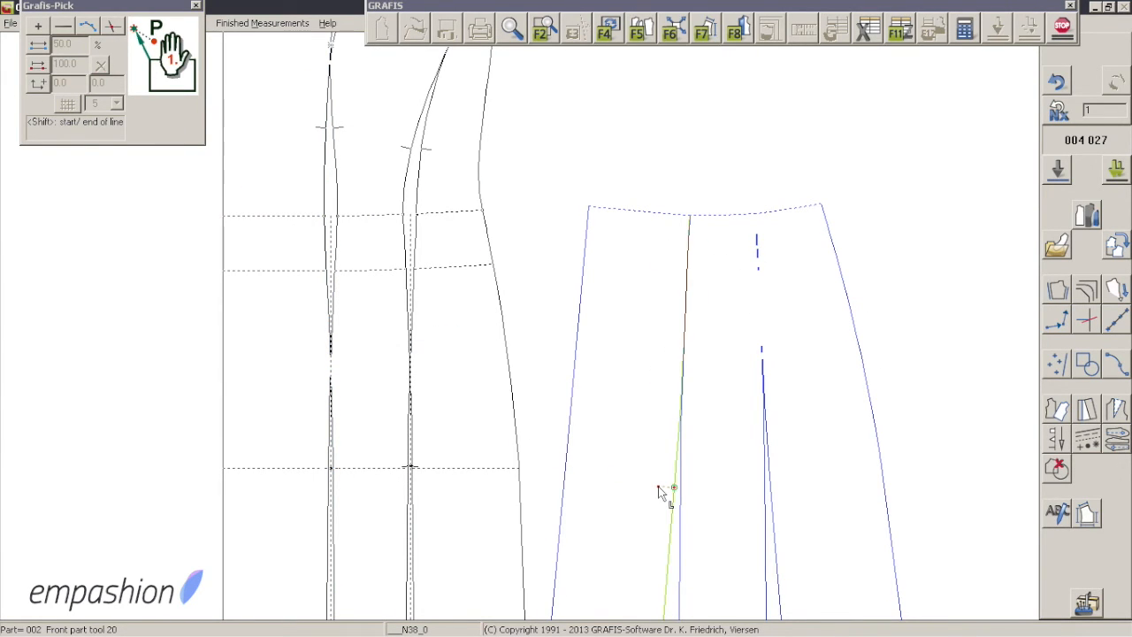
scroll(658, 492, down, 1)
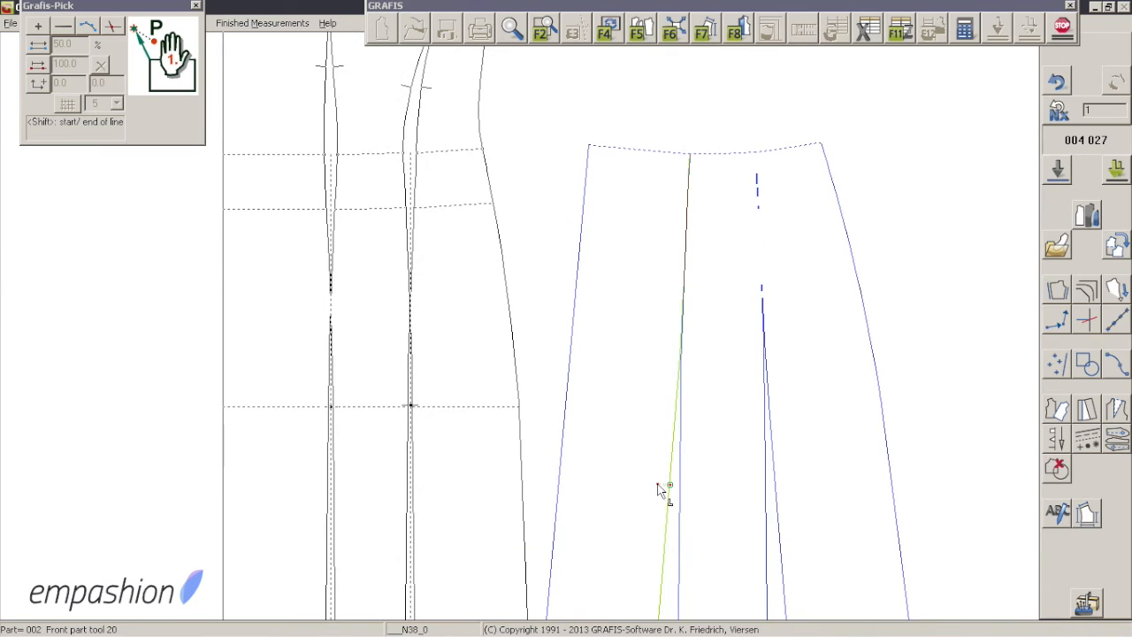
click(659, 400)
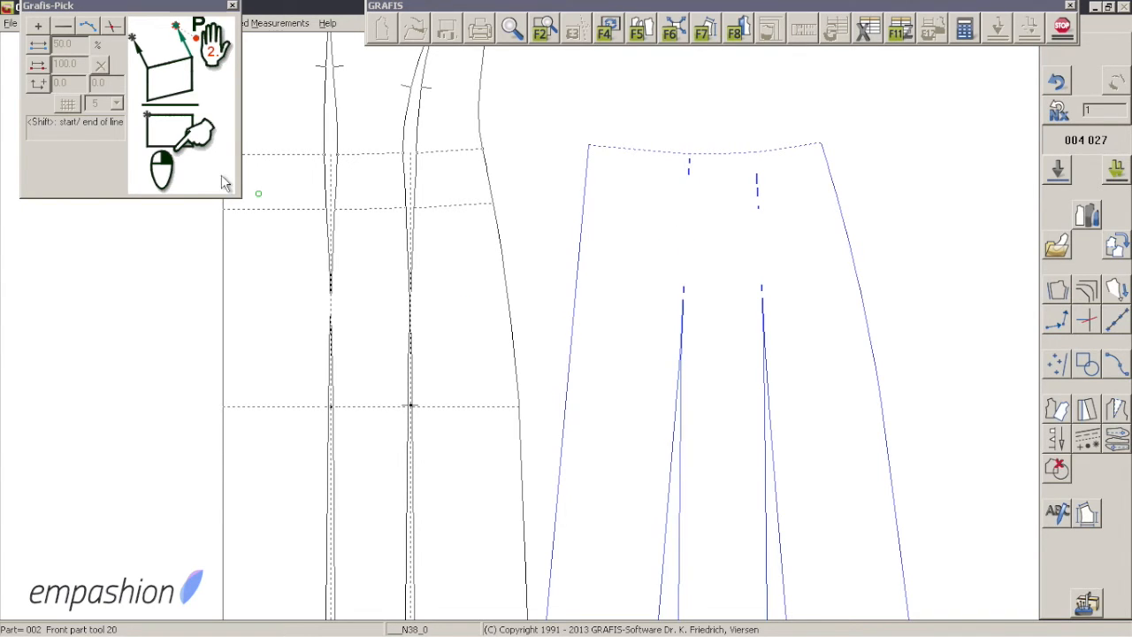
click(655, 520)
click(579, 195)
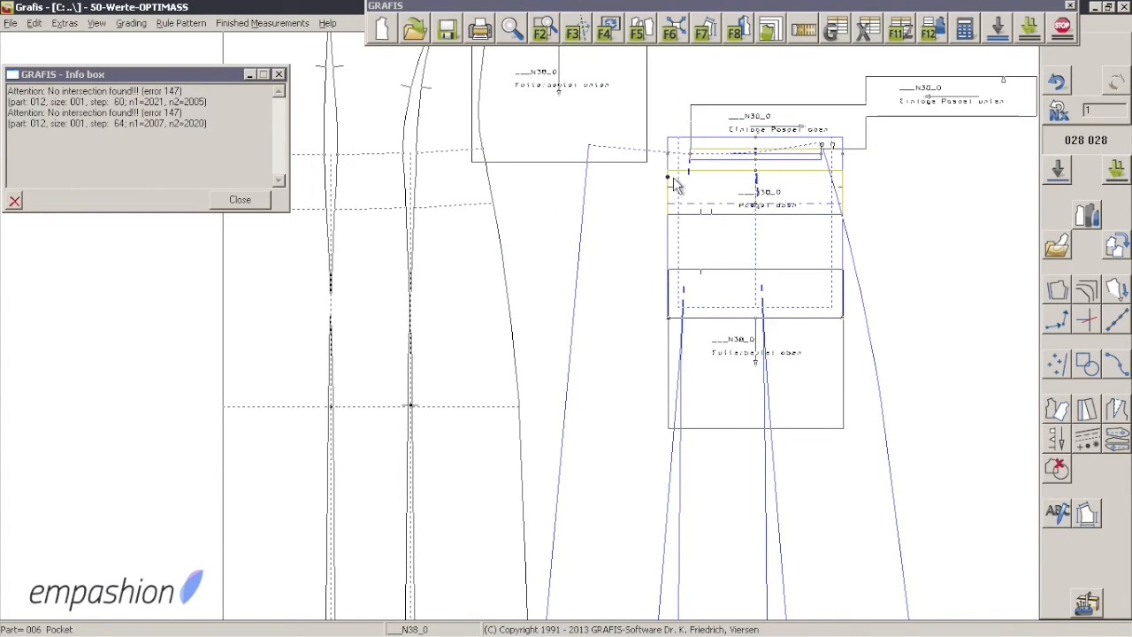
click(253, 204)
click(643, 36)
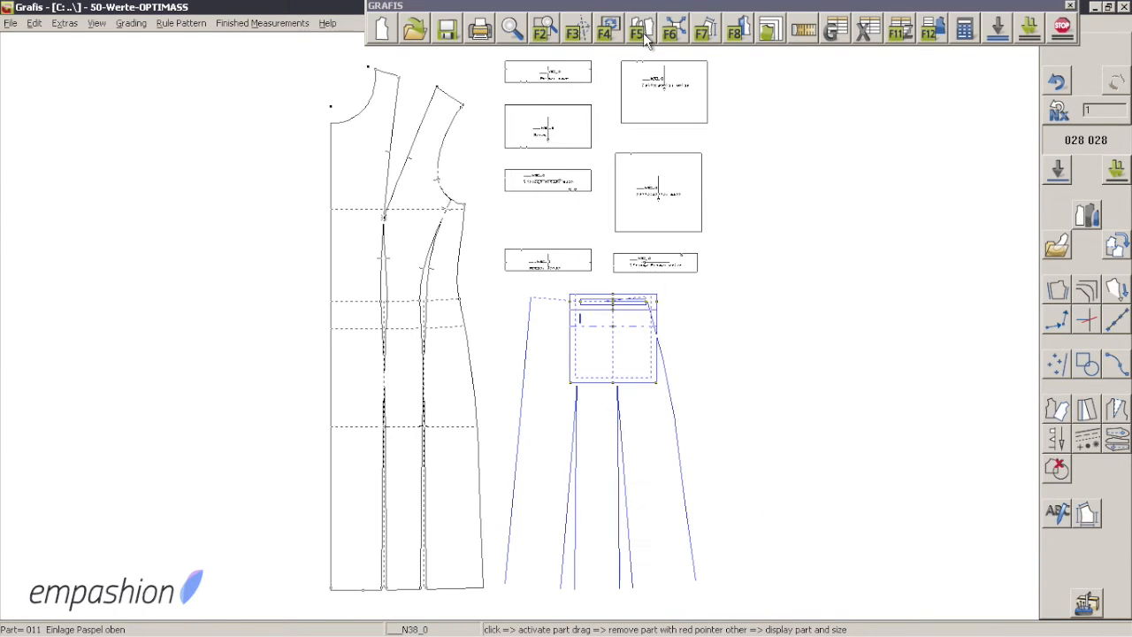
- Open the pocket's interactive adjustment and move the centre-front end of the pocket opening below the waistline, beside the first closed dart
click(513, 31)
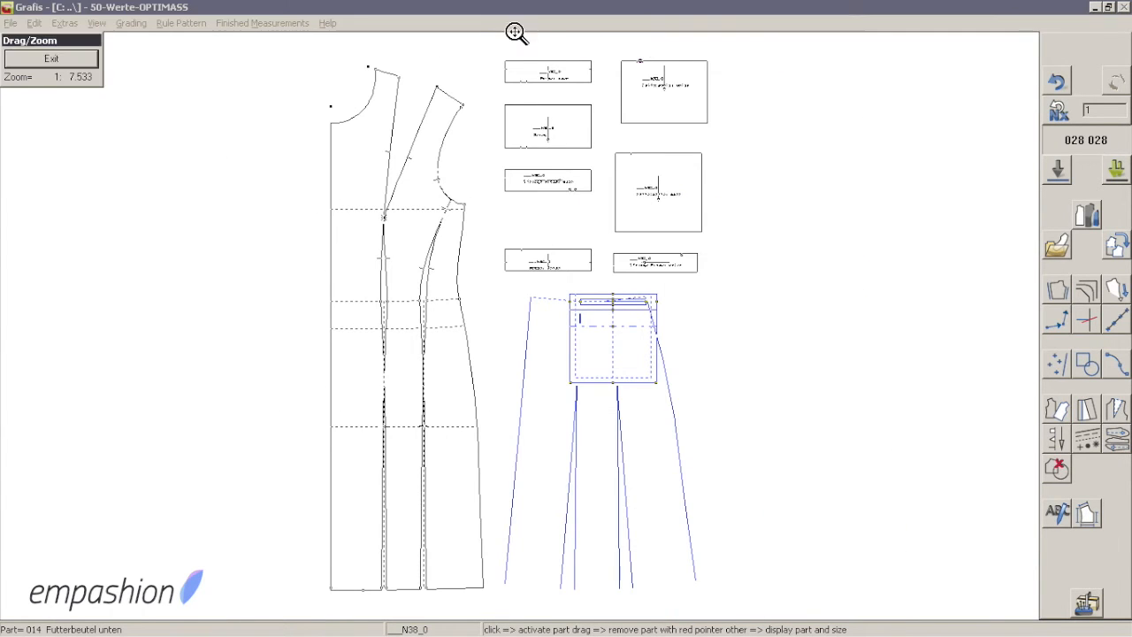
scroll(664, 326, up, 1)
drag(664, 328, 902, 273)
right_click(762, 338)
click(864, 328)
click(736, 222)
drag(736, 222, 706, 292)
- Slant and shorten the pocket opening toward the side seam, reduce the pocket bag depth, and apply the adjustment with all parts displayed
drag(882, 297, 831, 308)
drag(769, 457, 770, 407)
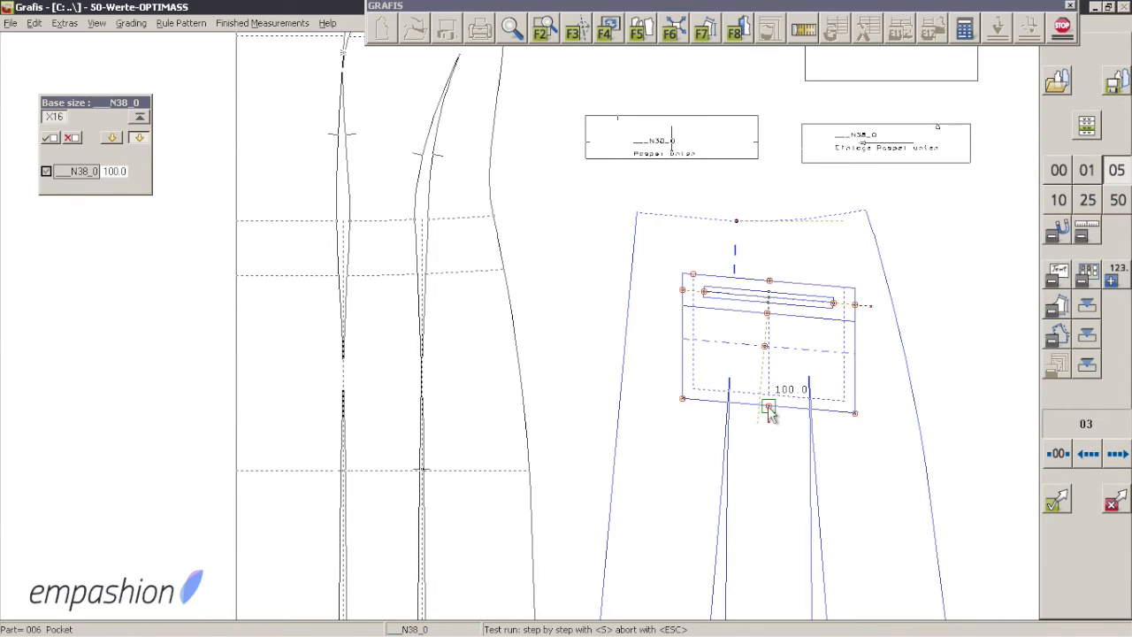
click(1059, 504)
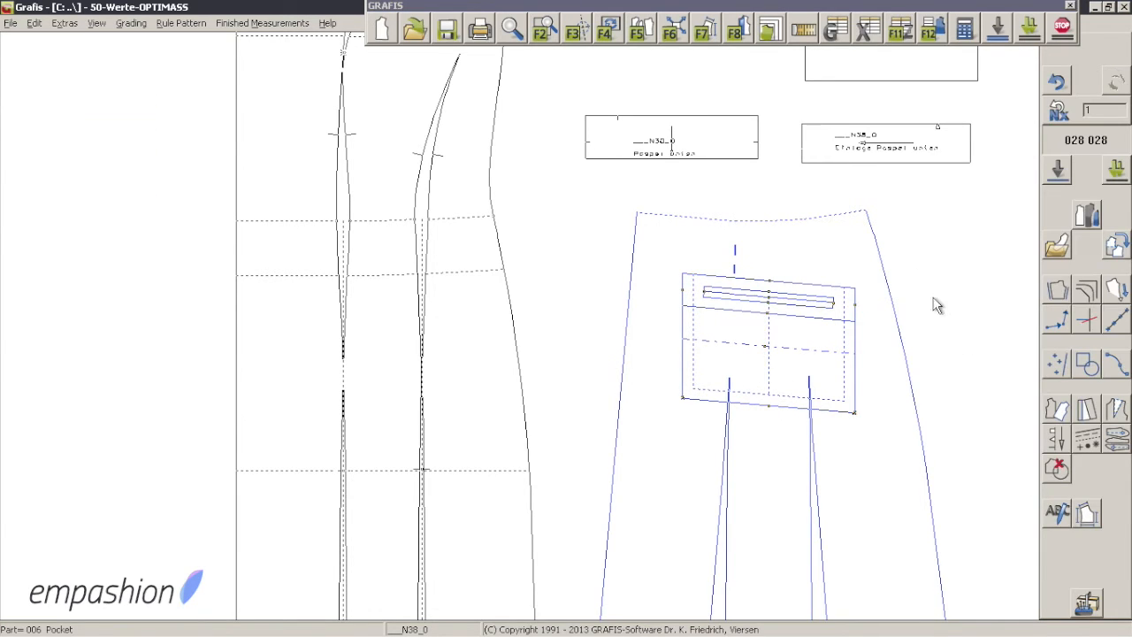
click(650, 34)
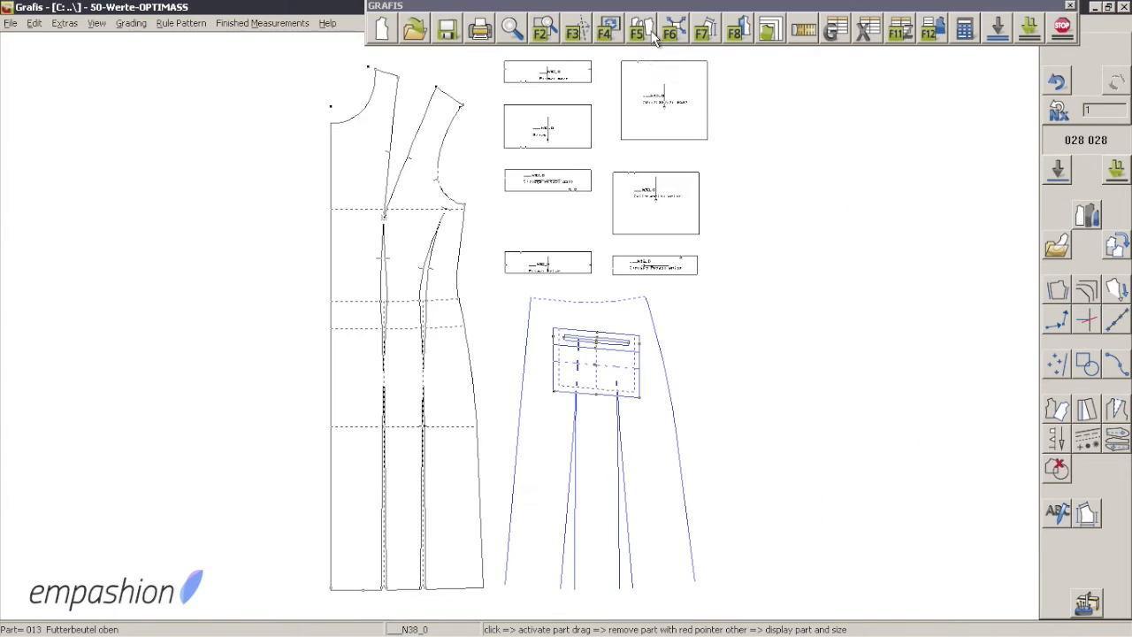
- Re-run the recorded construction for the pocket pieces and rearrange the displayed parts without overlap
click(1001, 35)
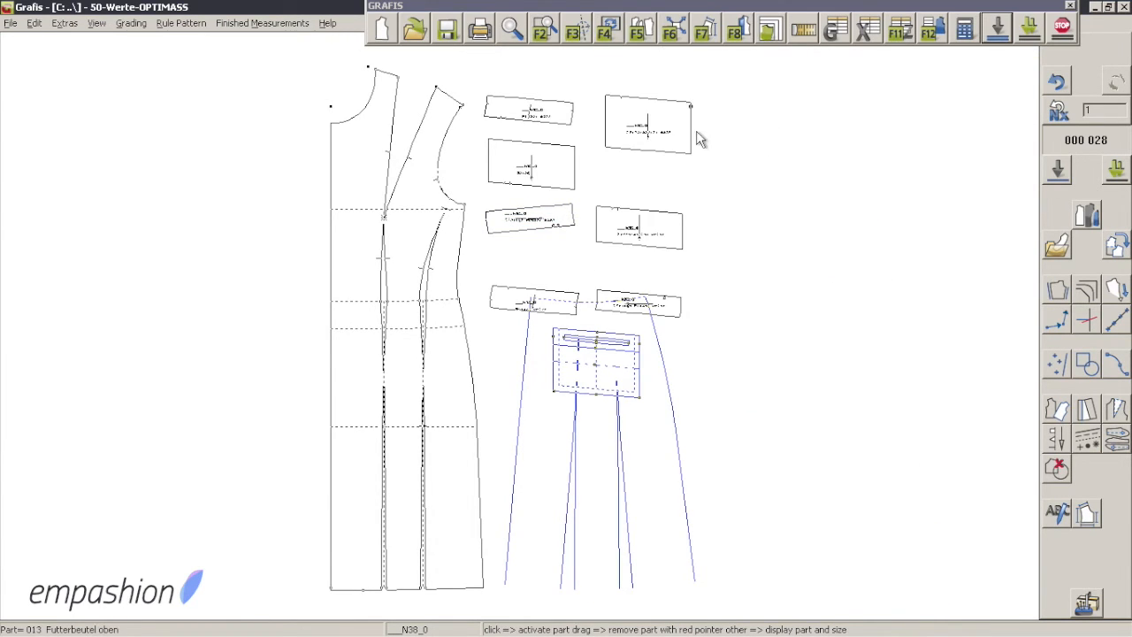
click(640, 34)
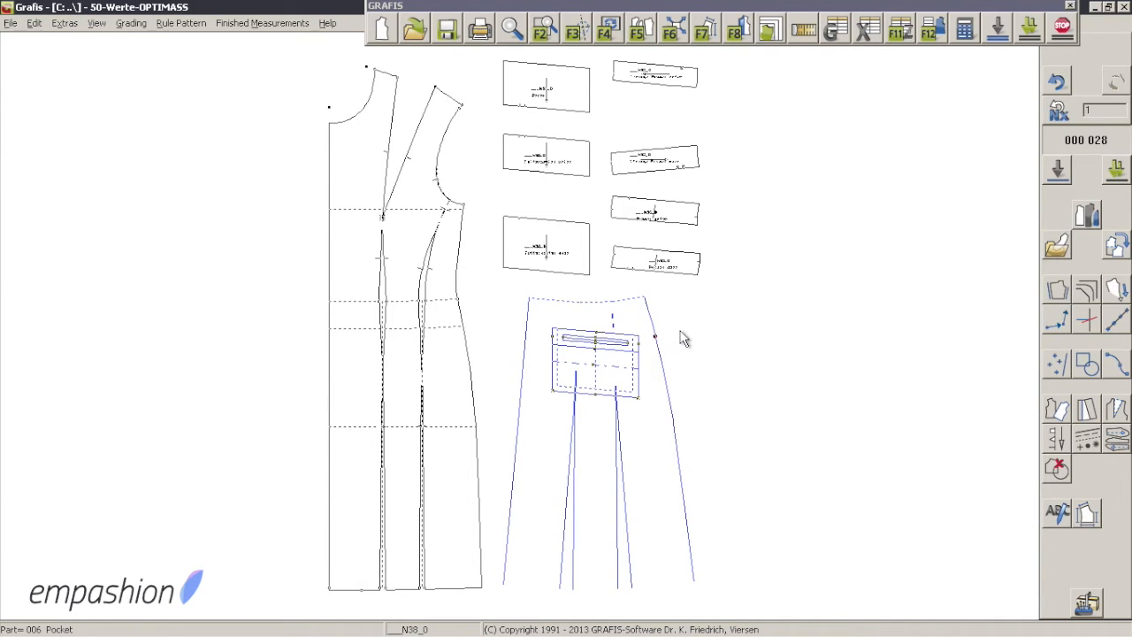
- Create a copied marking point just outside each end of the pocket opening, using point transformation
click(513, 32)
click(632, 402)
drag(607, 297, 682, 321)
click(679, 320)
right_click(713, 316)
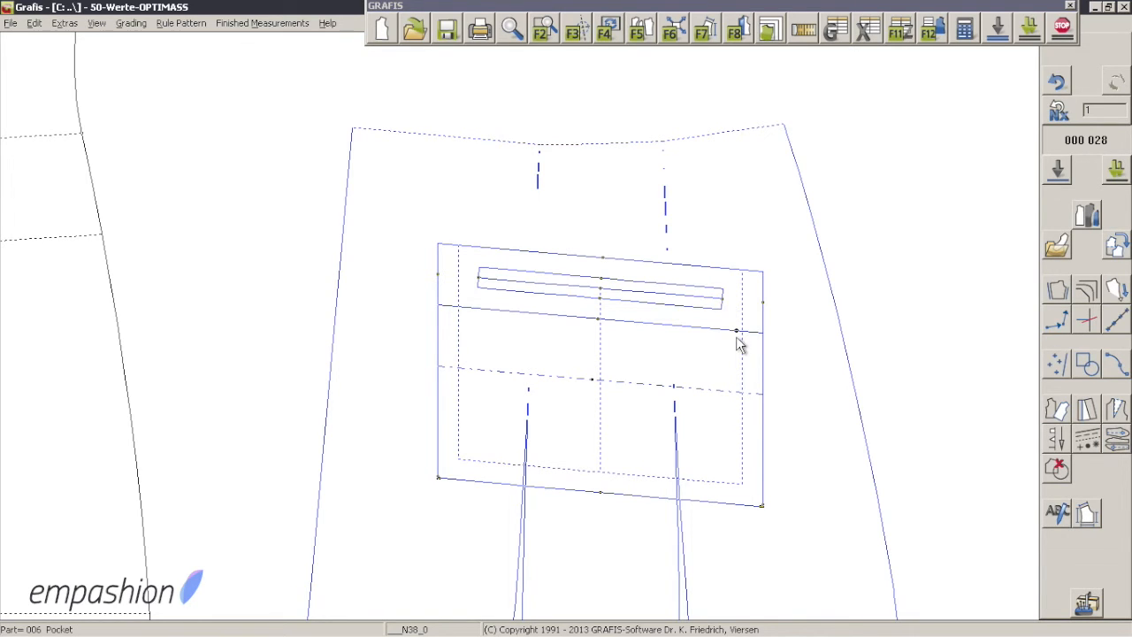
click(1058, 409)
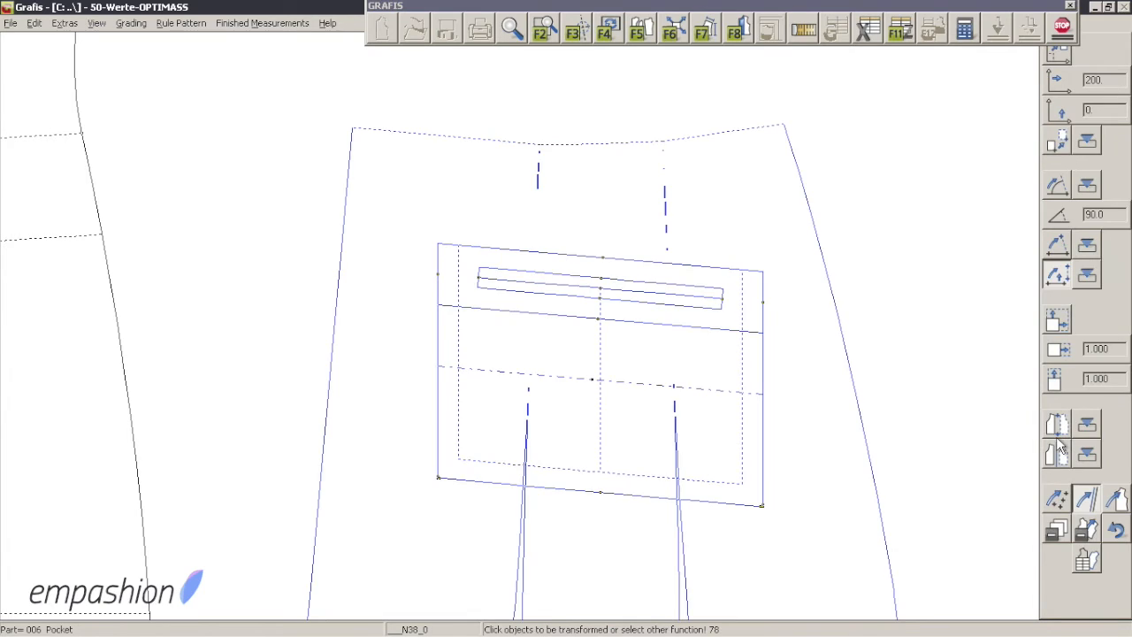
click(1077, 537)
click(1055, 539)
click(1057, 502)
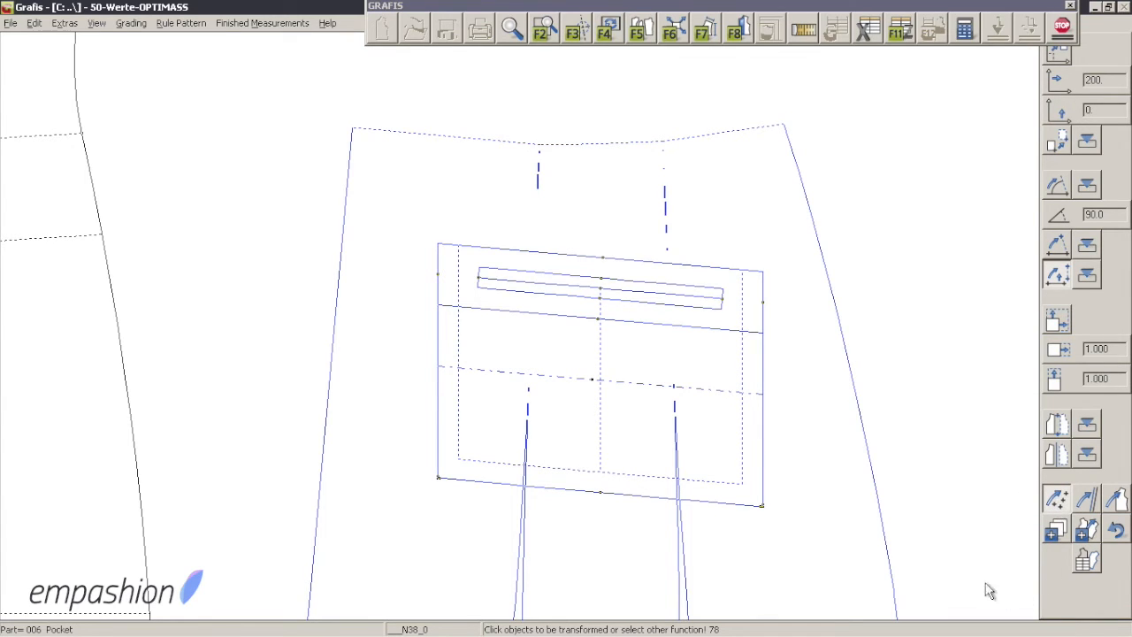
click(723, 314)
click(1092, 564)
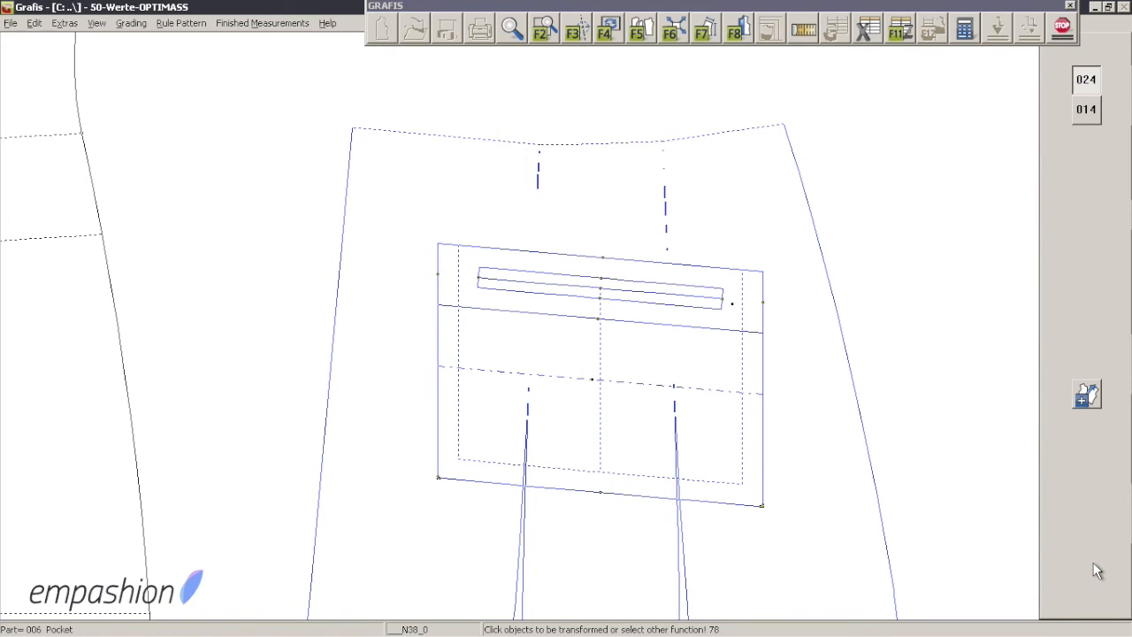
click(1086, 115)
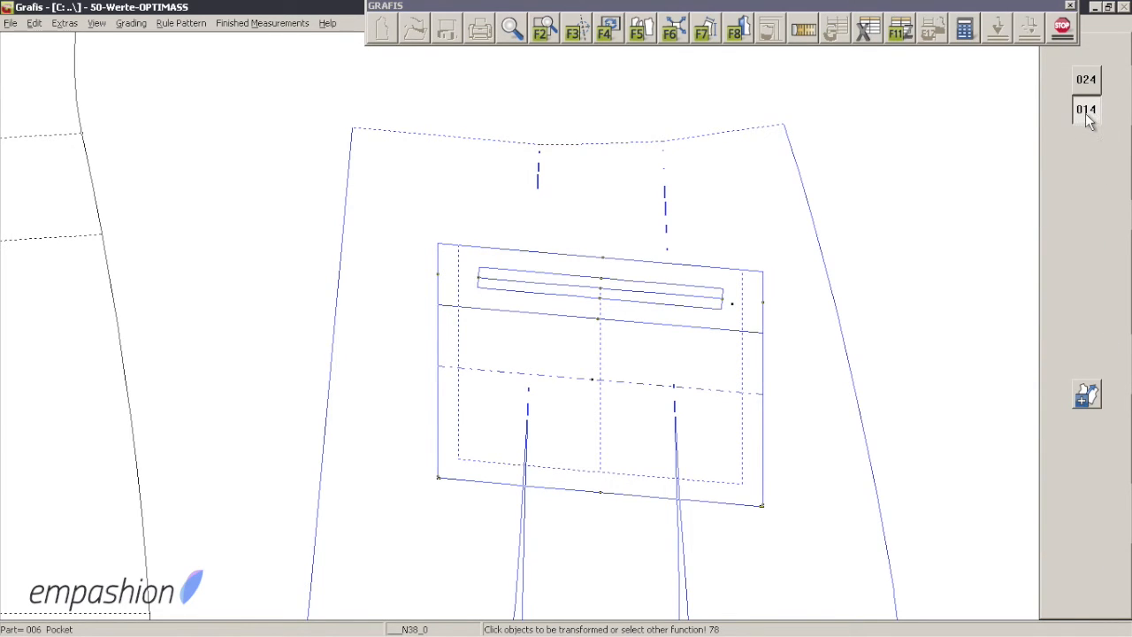
right_click(967, 212)
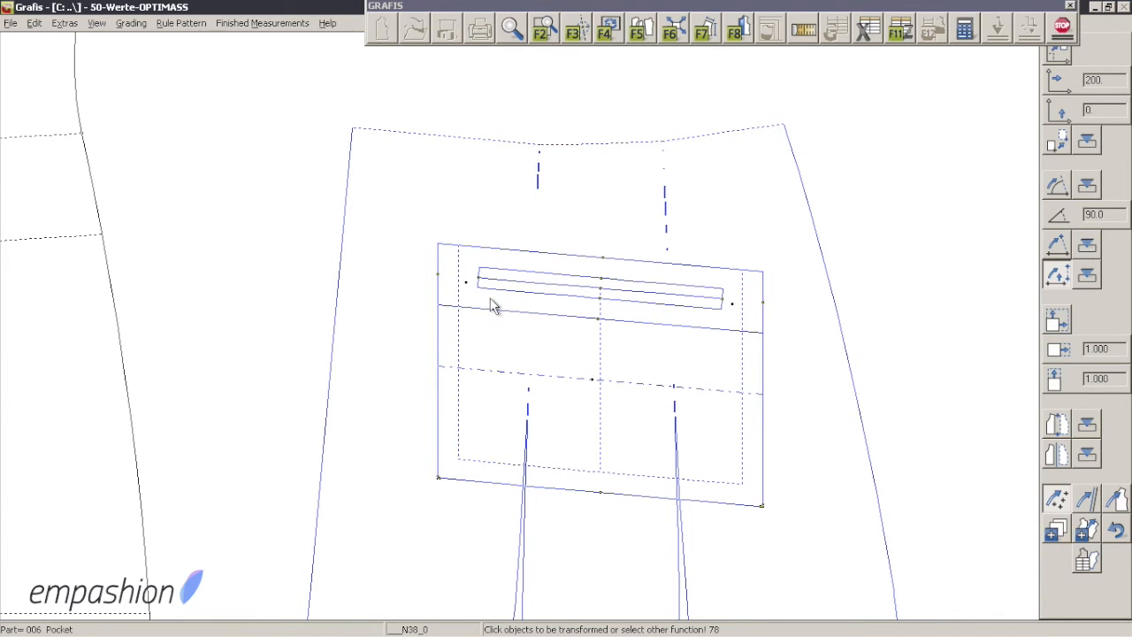
right_click(943, 292)
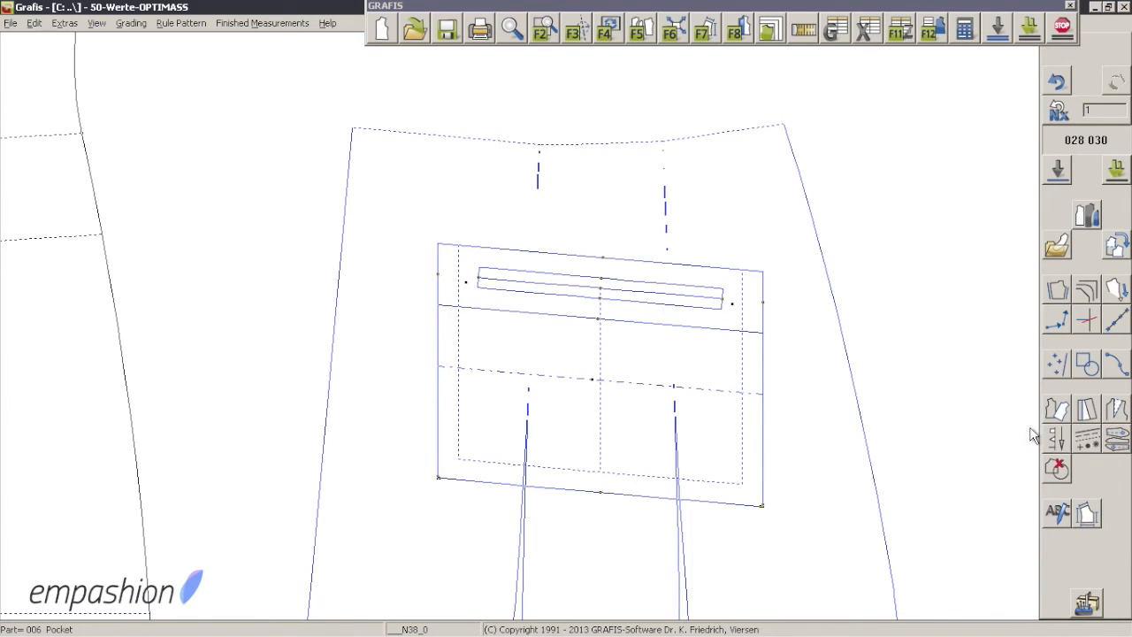
- Change the two marking points beside the pocket opening to the star symbol
click(1110, 442)
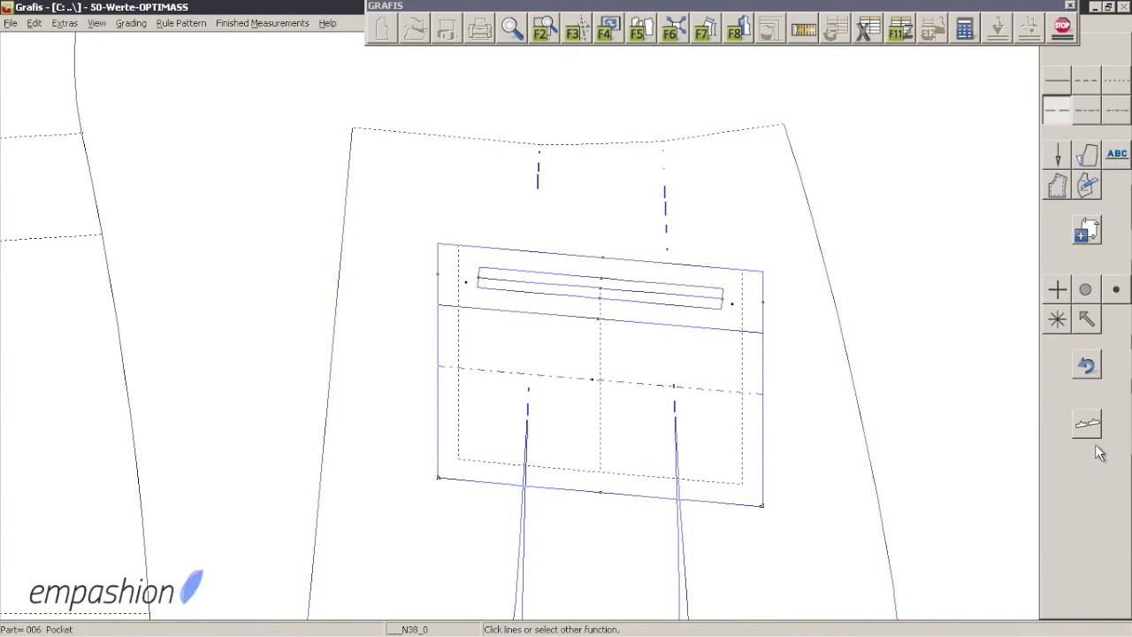
click(1056, 320)
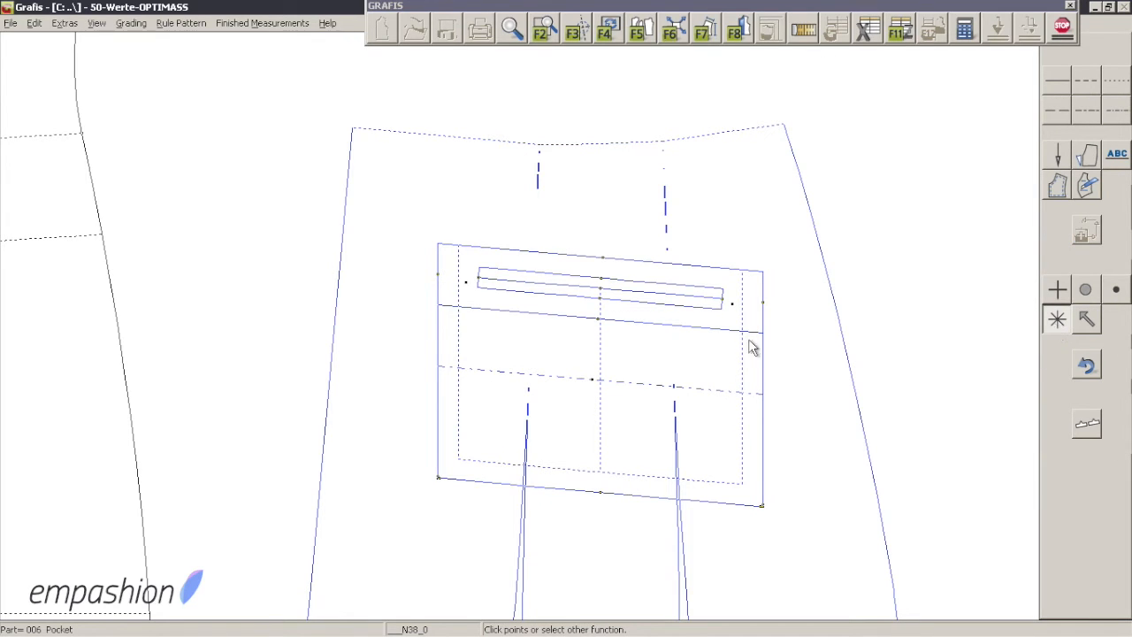
click(457, 306)
right_click(860, 255)
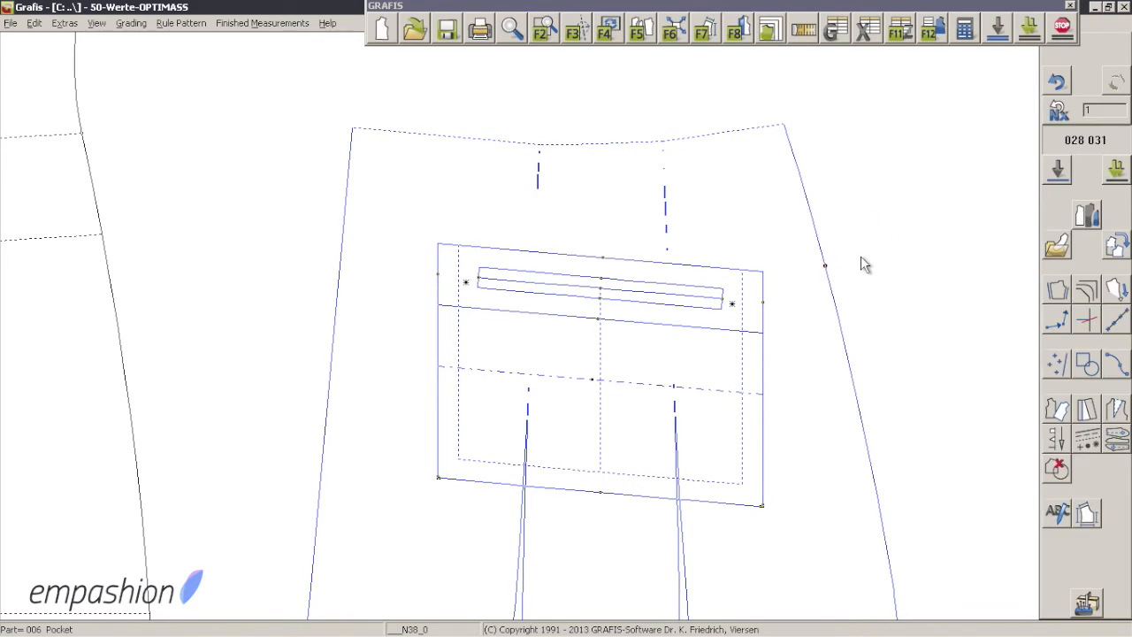
- Remove the separate pocket pieces from the display and overlay the pocket construction on the front part in original position
click(513, 27)
right_click(478, 152)
right_click(465, 169)
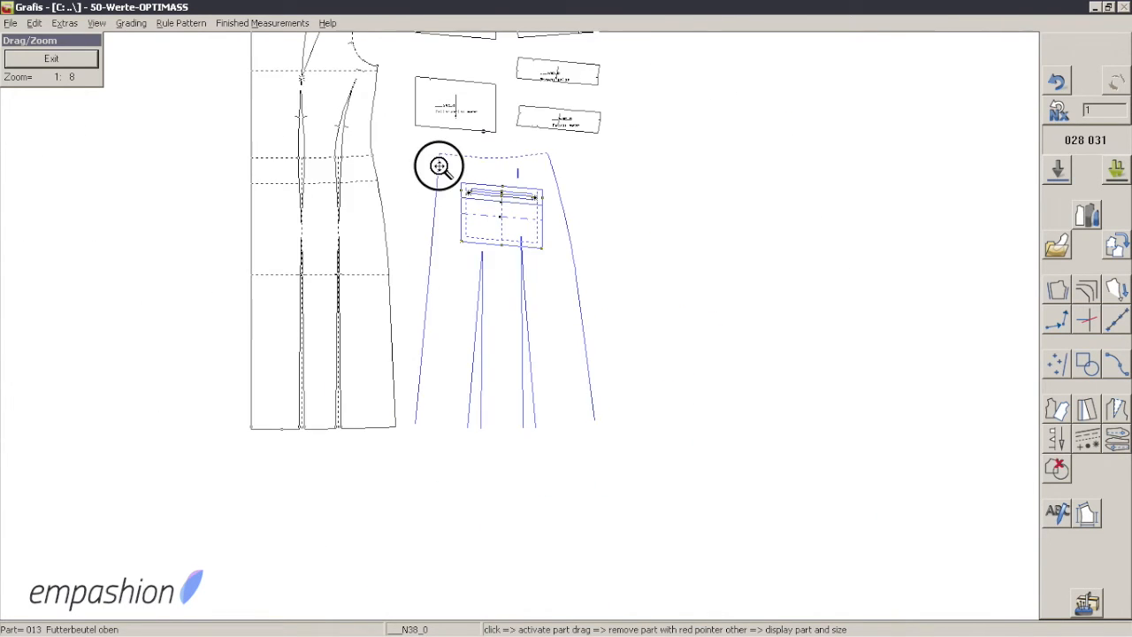
drag(439, 167, 680, 252)
key(Escape)
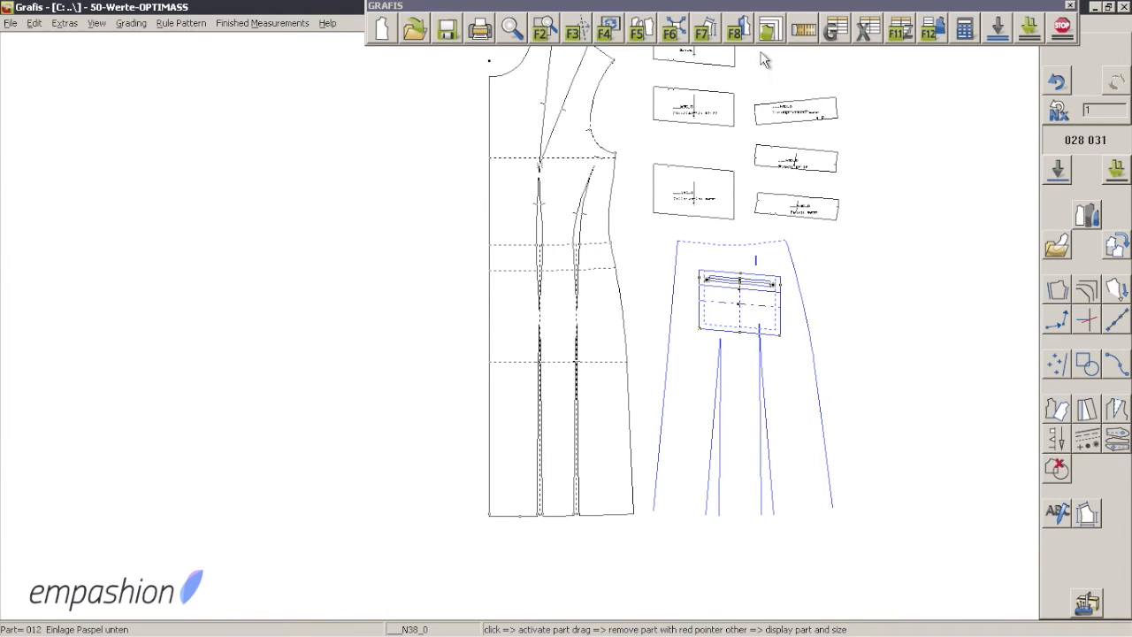
drag(720, 72, 743, 92)
drag(793, 140, 721, 176)
drag(713, 121, 619, 240)
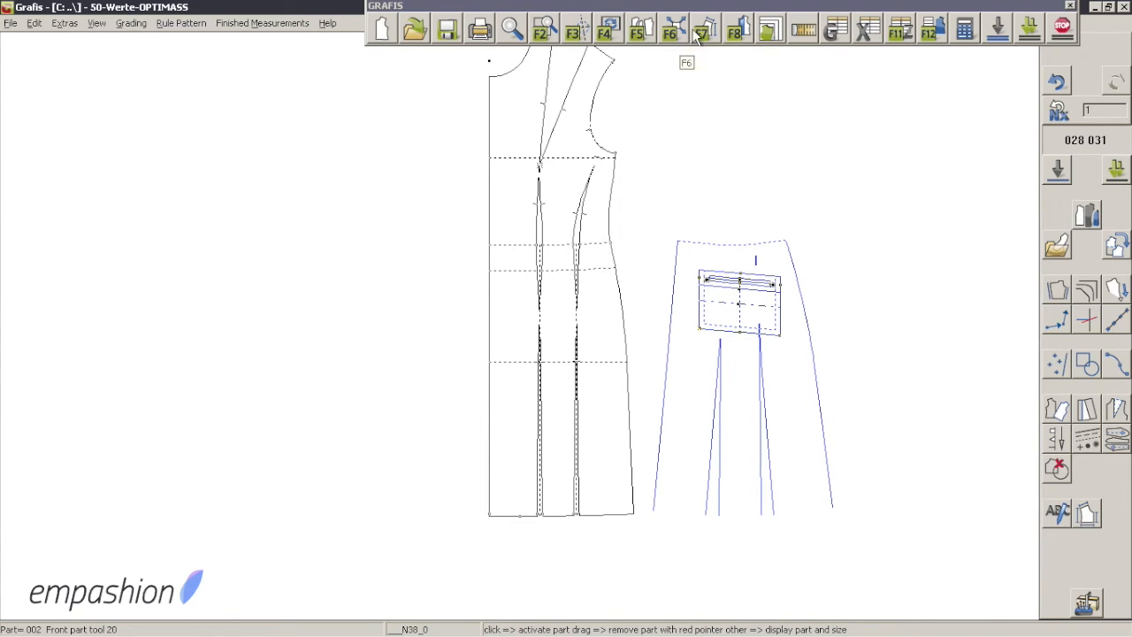
click(732, 34)
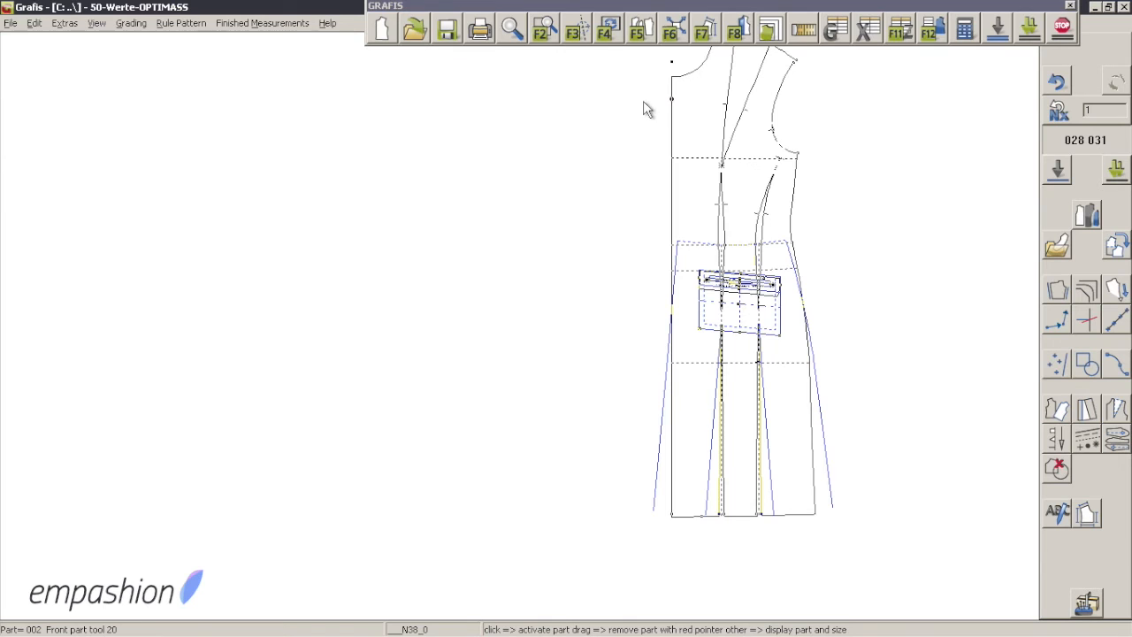
- Examine how the pocket and its marking points sit over the front part's darts and waistline
click(512, 32)
scroll(761, 295, up, 2)
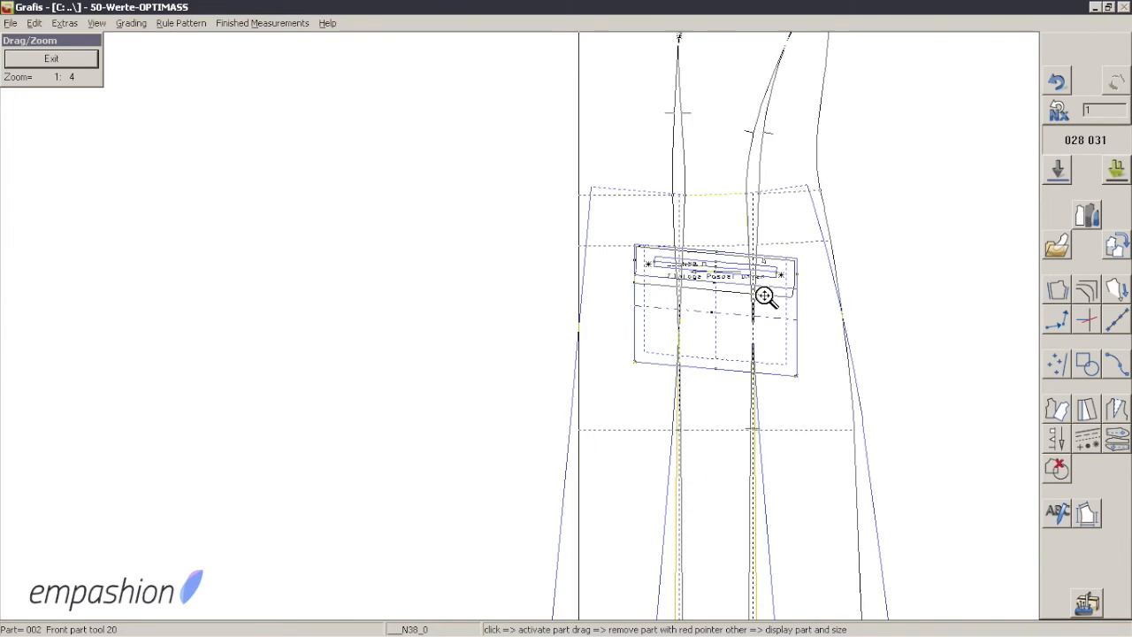
drag(733, 243, 742, 359)
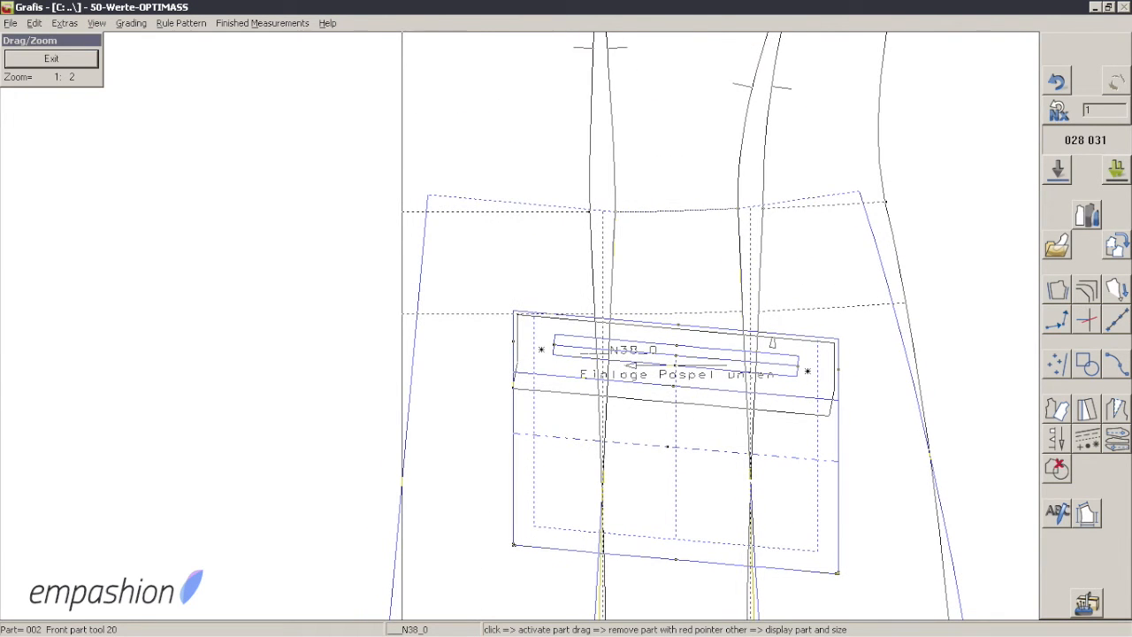
right_click(742, 359)
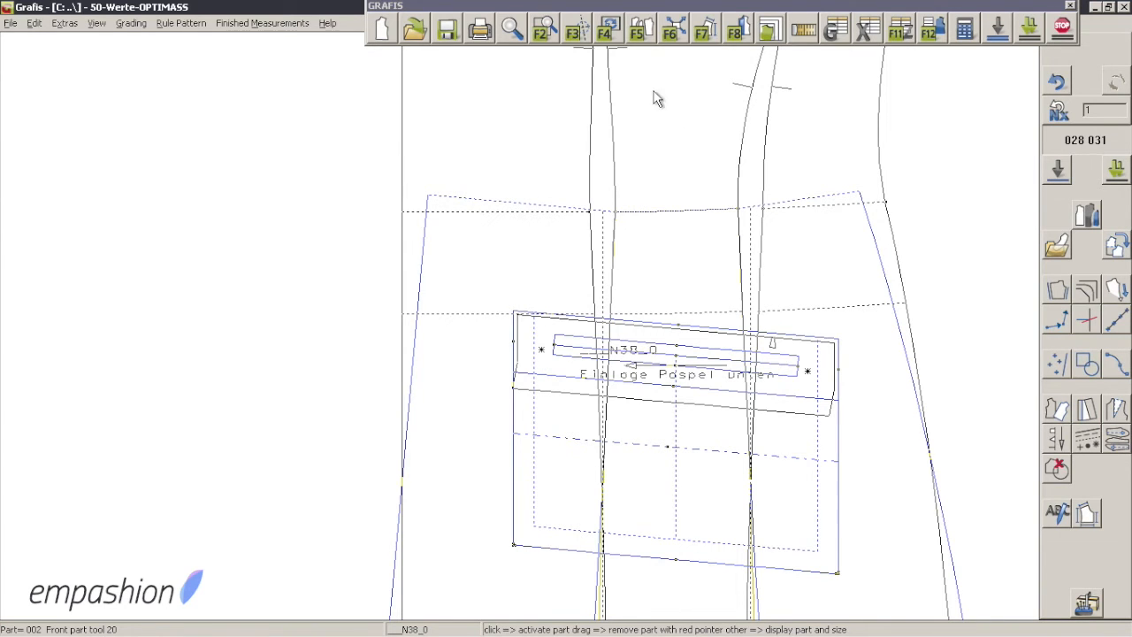
click(505, 30)
scroll(574, 164, down, 2)
drag(574, 165, 604, 242)
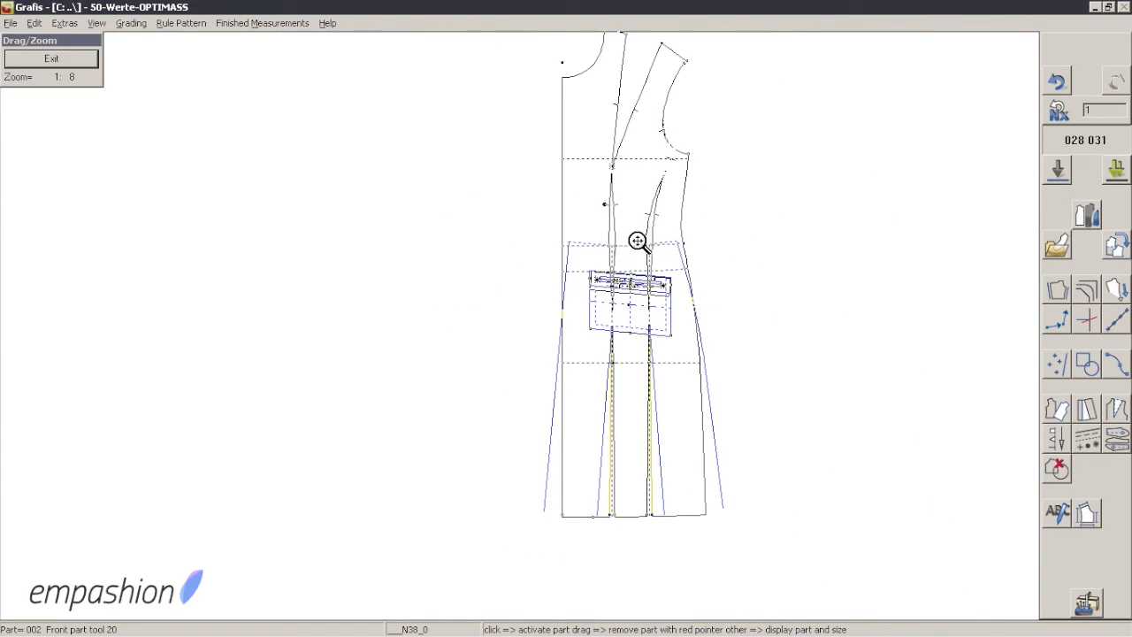
- Open the pattern piece list and rename piece 008, Paspel oben, as "Jet top"
click(1087, 215)
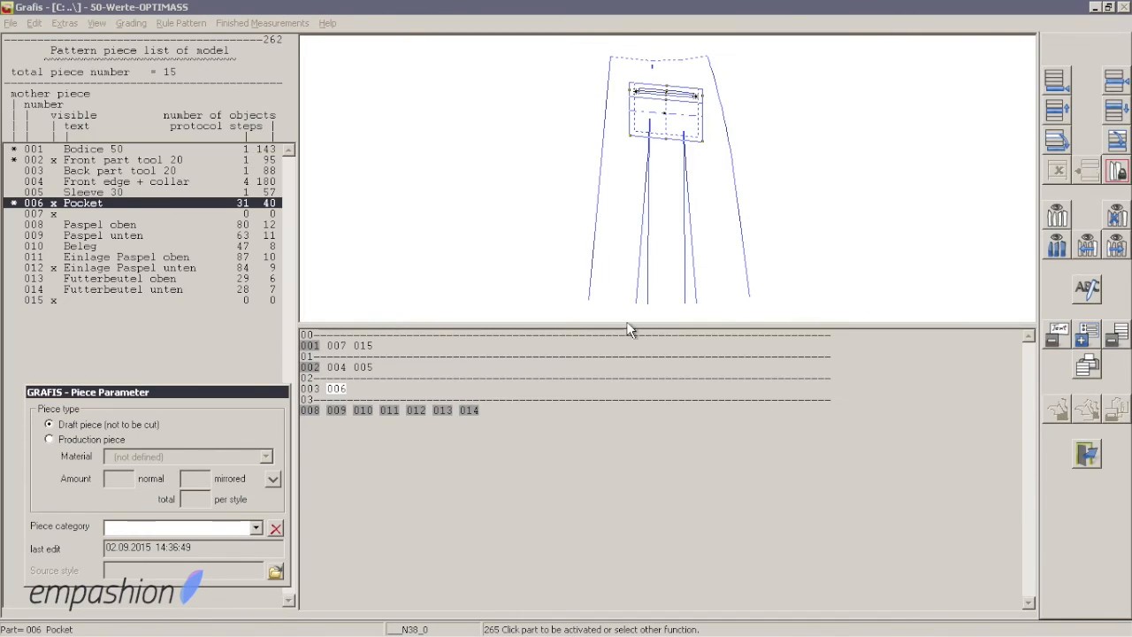
click(136, 225)
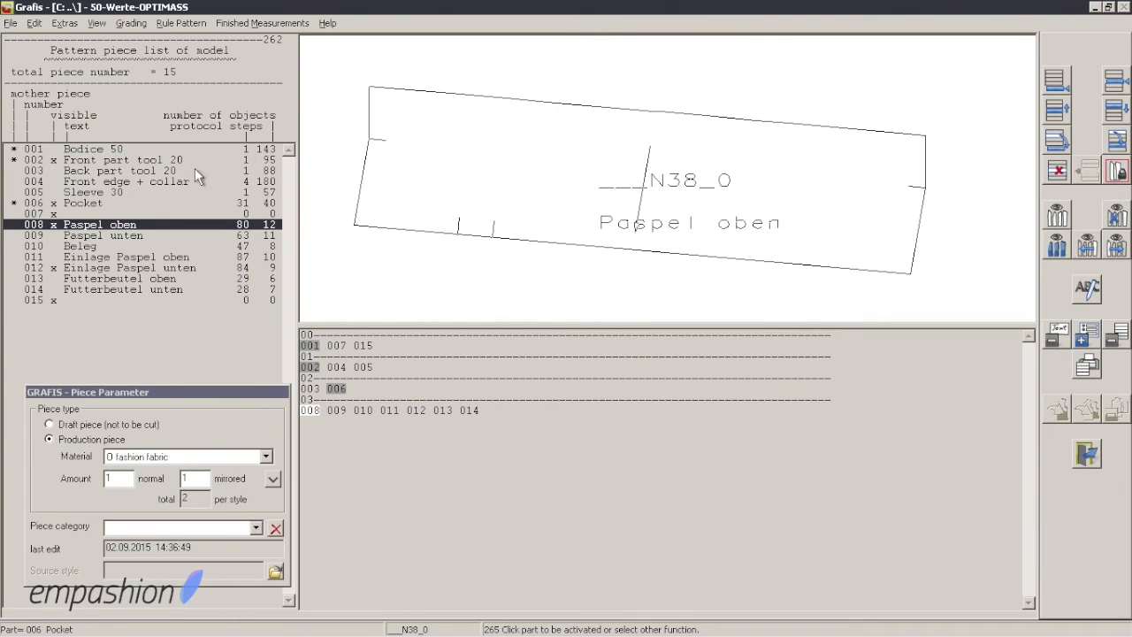
double_click(118, 226)
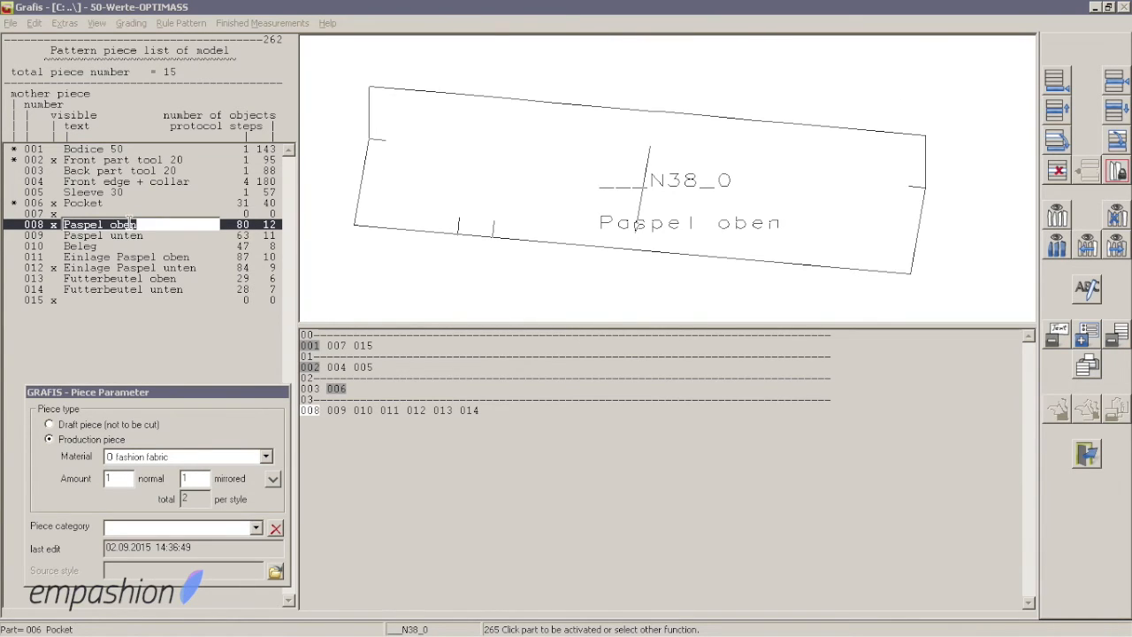
text(V)
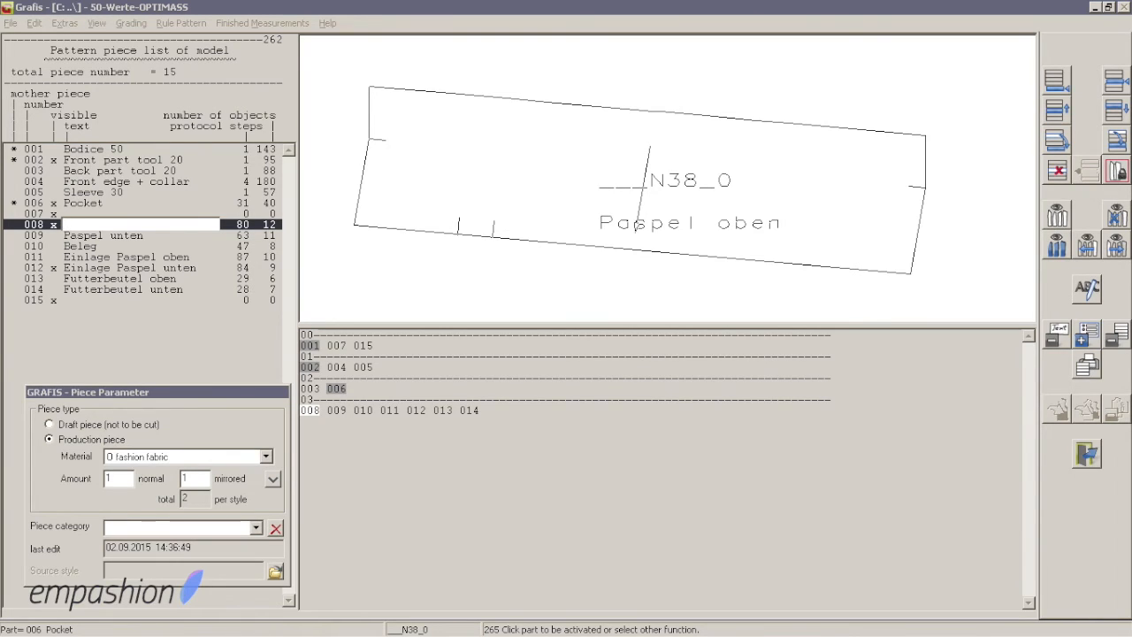
text(Jet top)
key(Return)
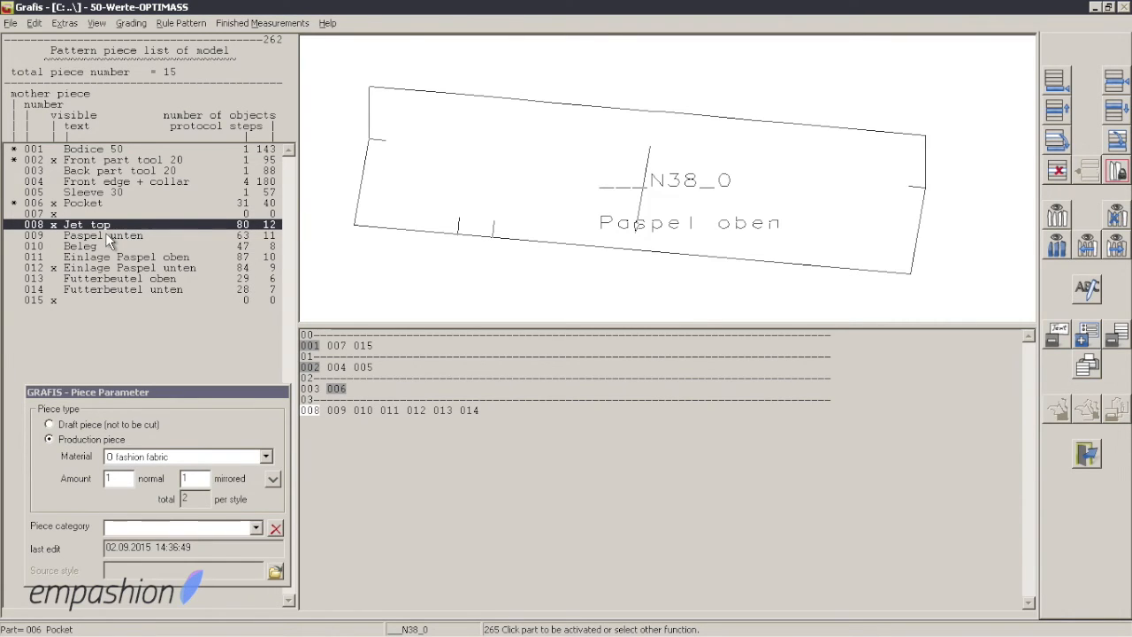
- Rename piece 009, Paspel unten, as "Jet bottom"
click(110, 237)
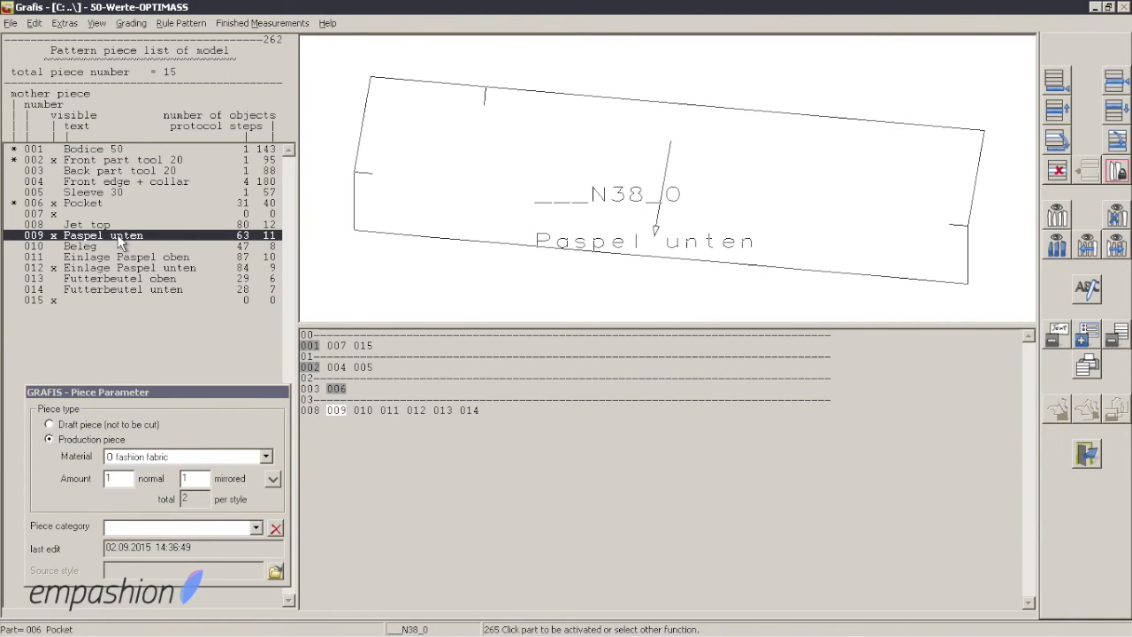
click(117, 234)
text(Jet bottom)
key(Return)
click(112, 247)
click(118, 236)
click(120, 236)
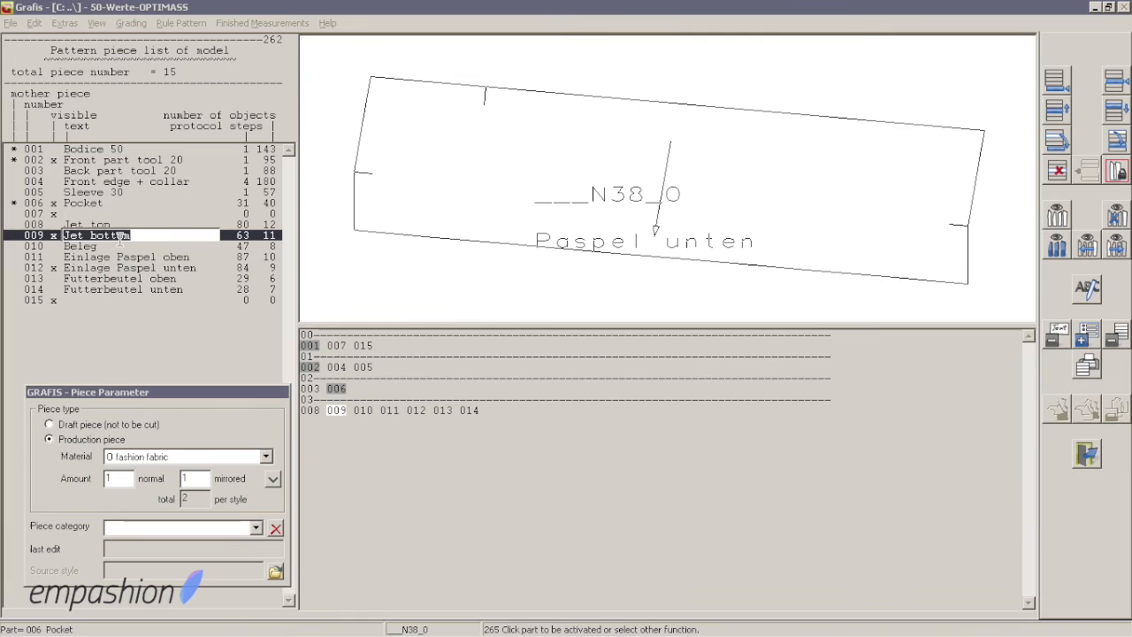
- Rename piece 010, Beleg, as "Facing"
click(109, 245)
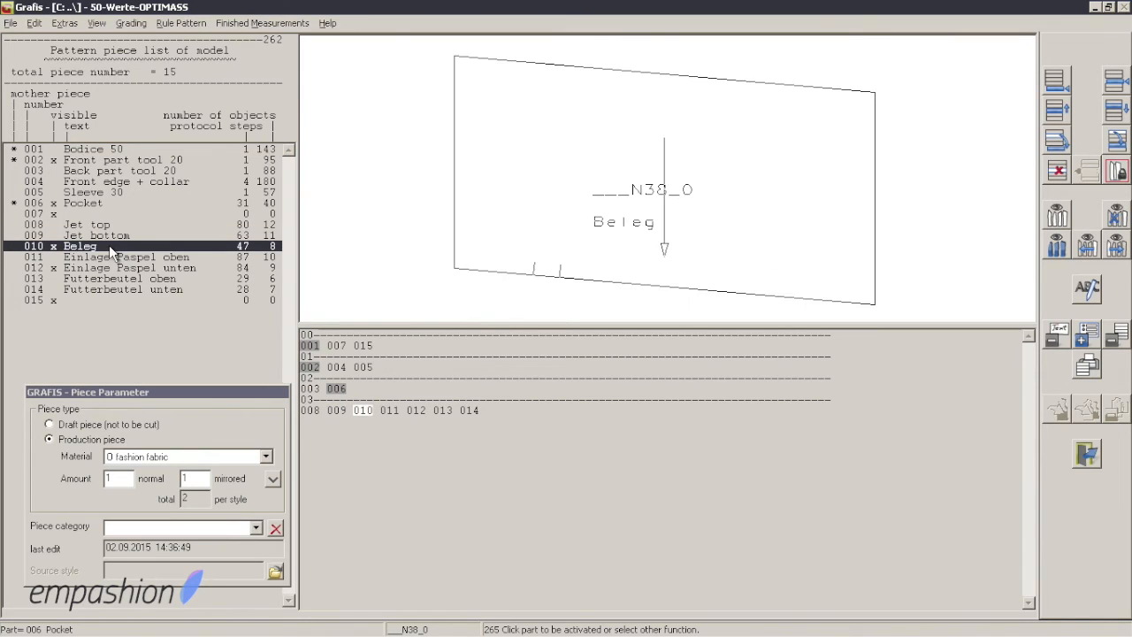
click(84, 246)
text(Fa)
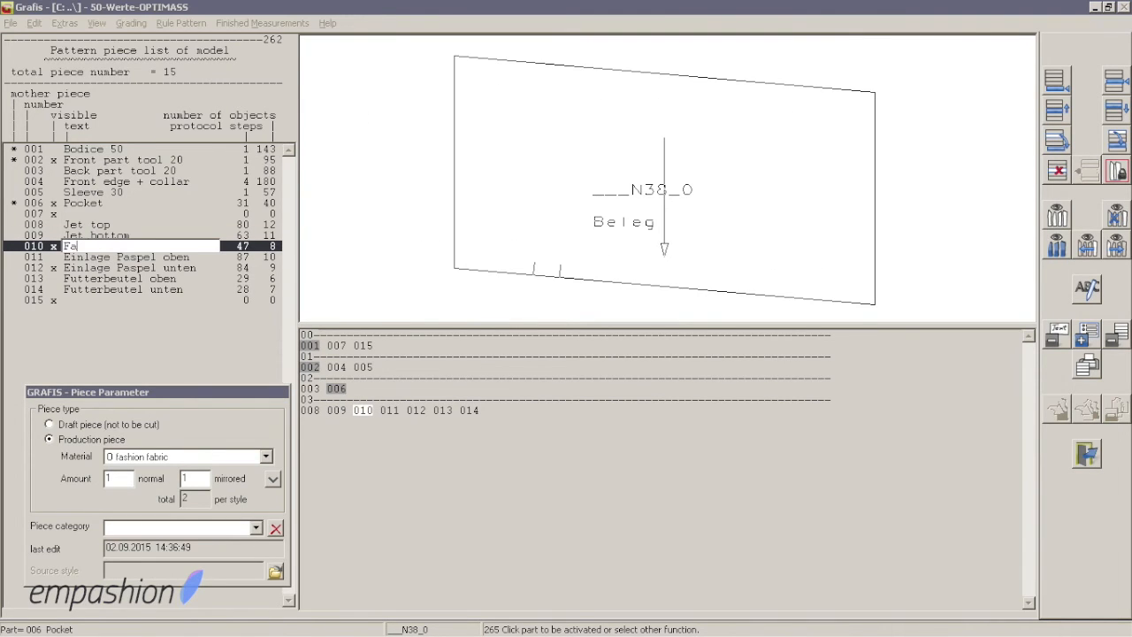
- Replace the word Einlage with "Fusing" in the names of pieces 011 and 012
click(108, 257)
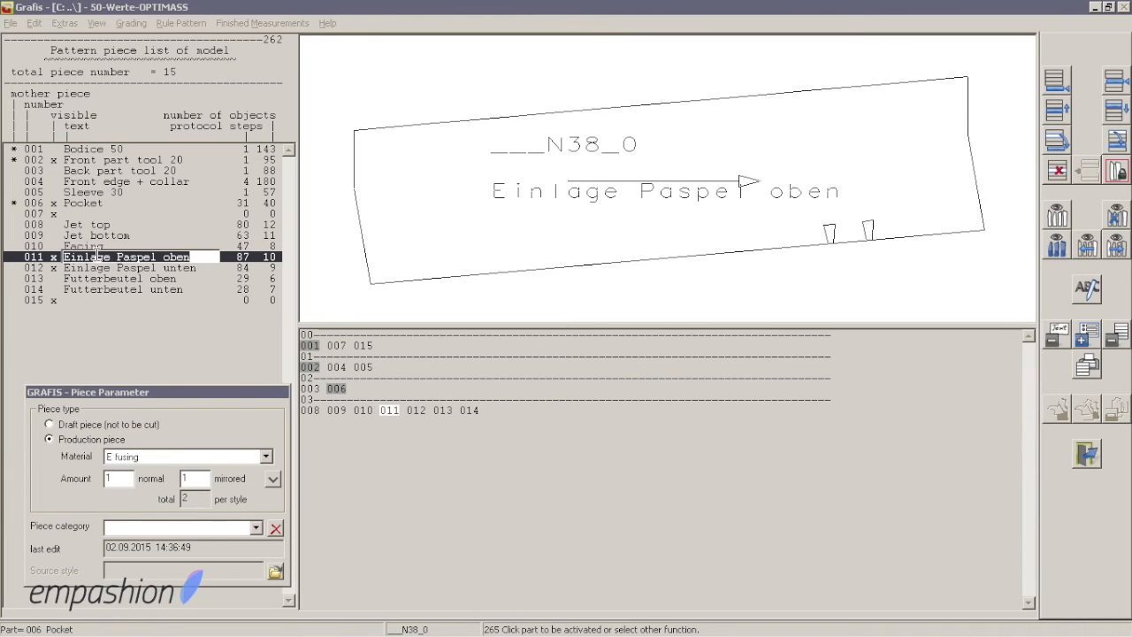
double_click(95, 257)
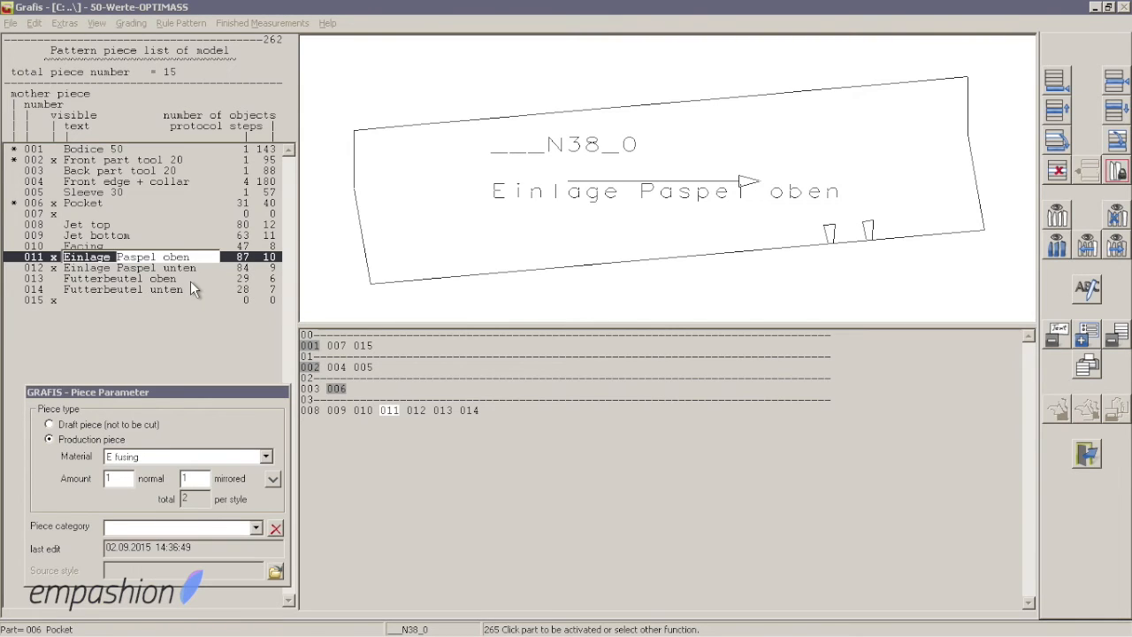
text(Fusing)
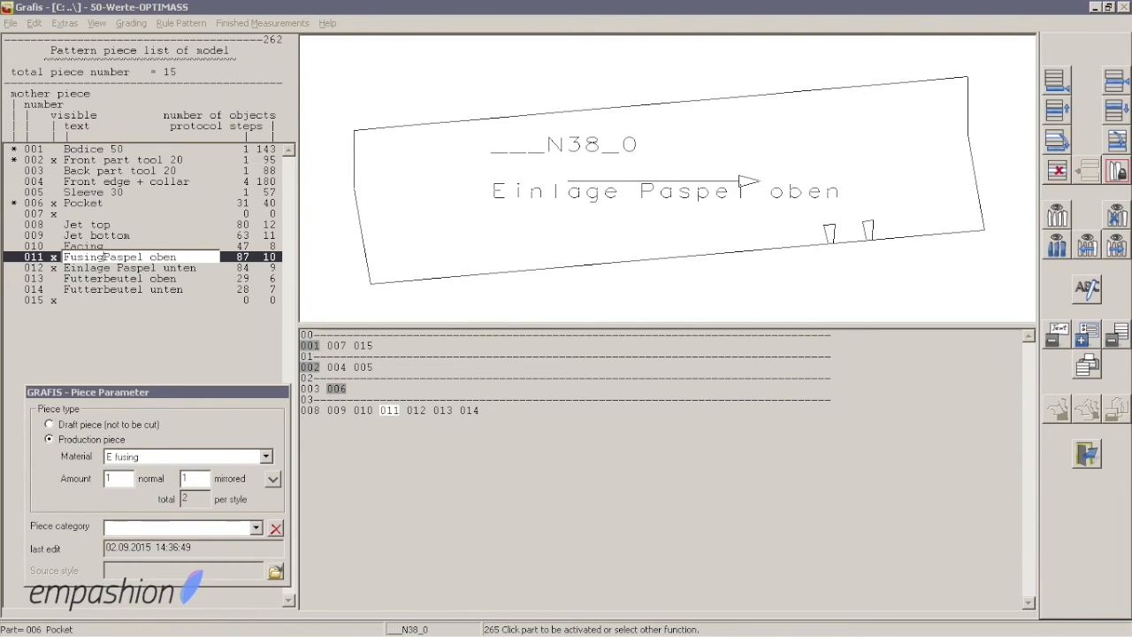
key(Return)
double_click(87, 265)
double_click(87, 266)
text(Furing)
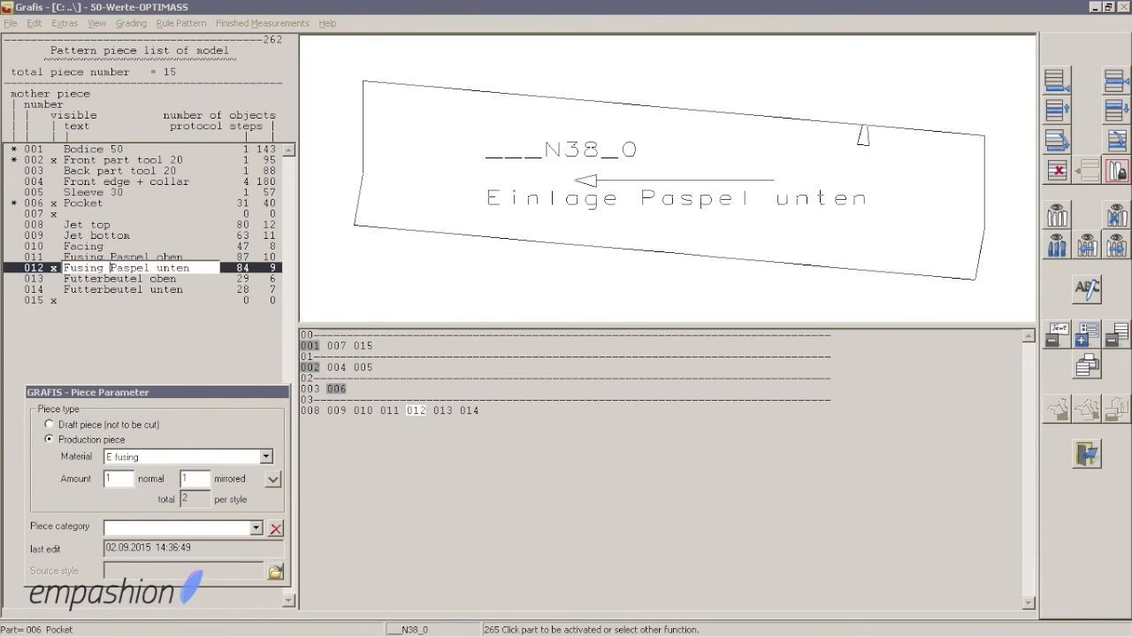
key(Return)
- Rename piece 013, Futterbeutel oben, as "Pocket lining top"
click(77, 281)
click(77, 279)
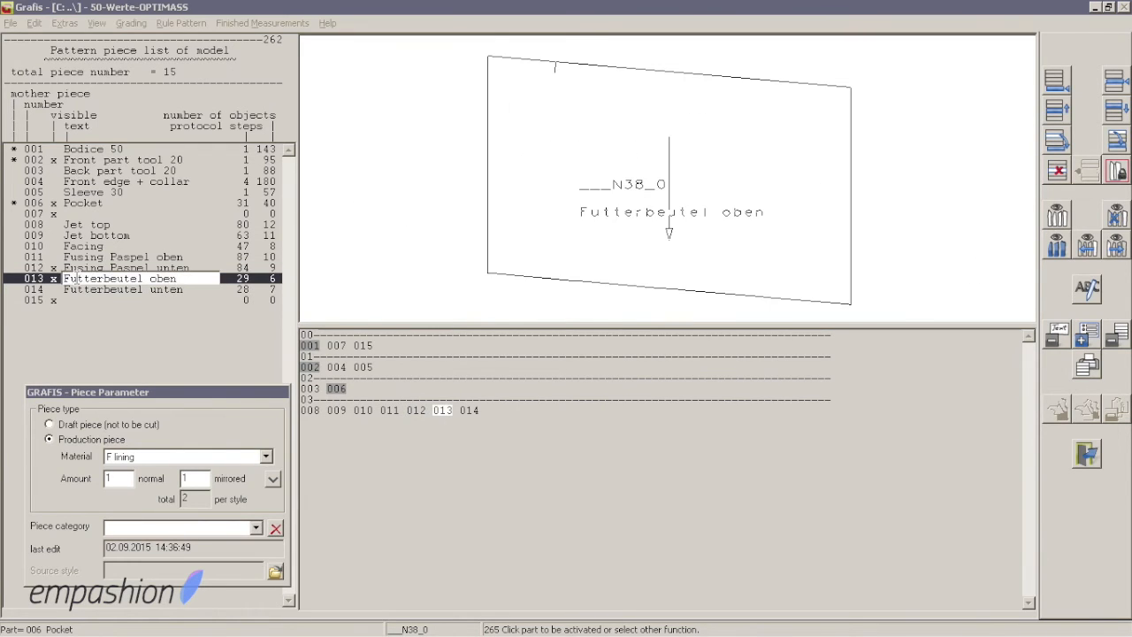
double_click(78, 279)
text(Pocket lining to)
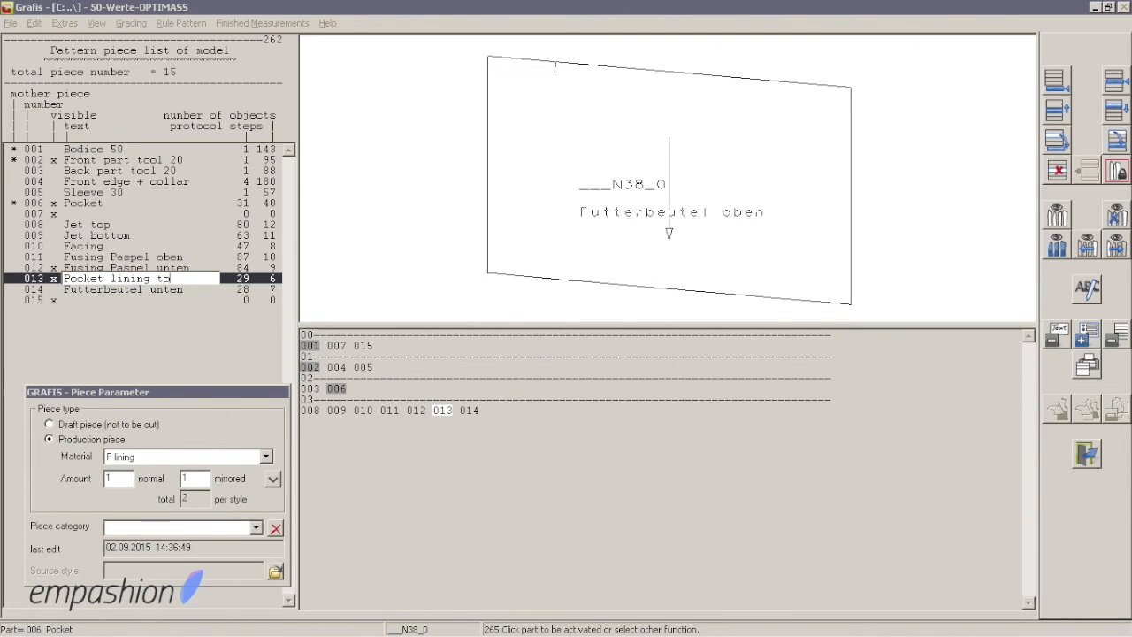
key(Return)
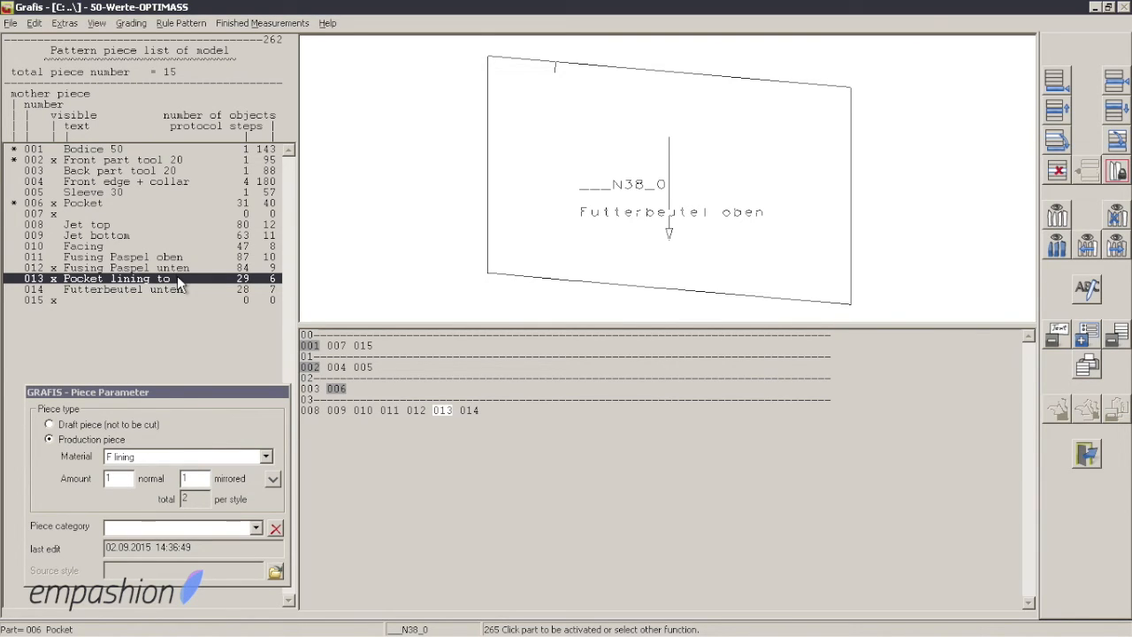
click(170, 276)
double_click(171, 276)
text(ptop)
key(Return)
- Hide pieces 011, 012, 013 and 015 in the pattern piece list
click(93, 203)
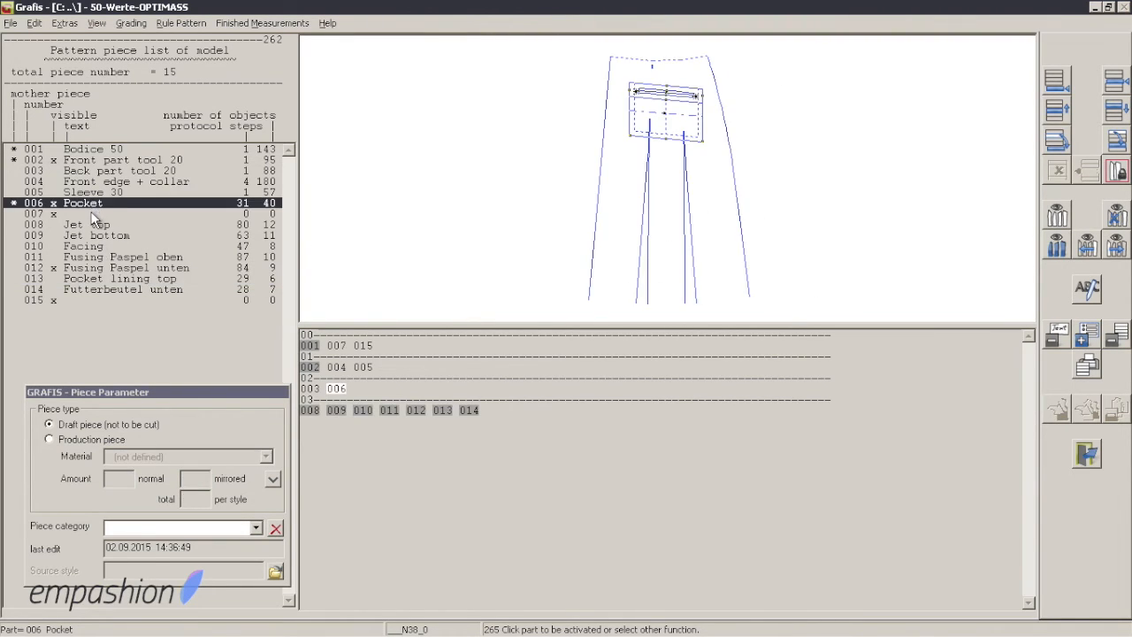
click(92, 214)
click(55, 258)
click(53, 276)
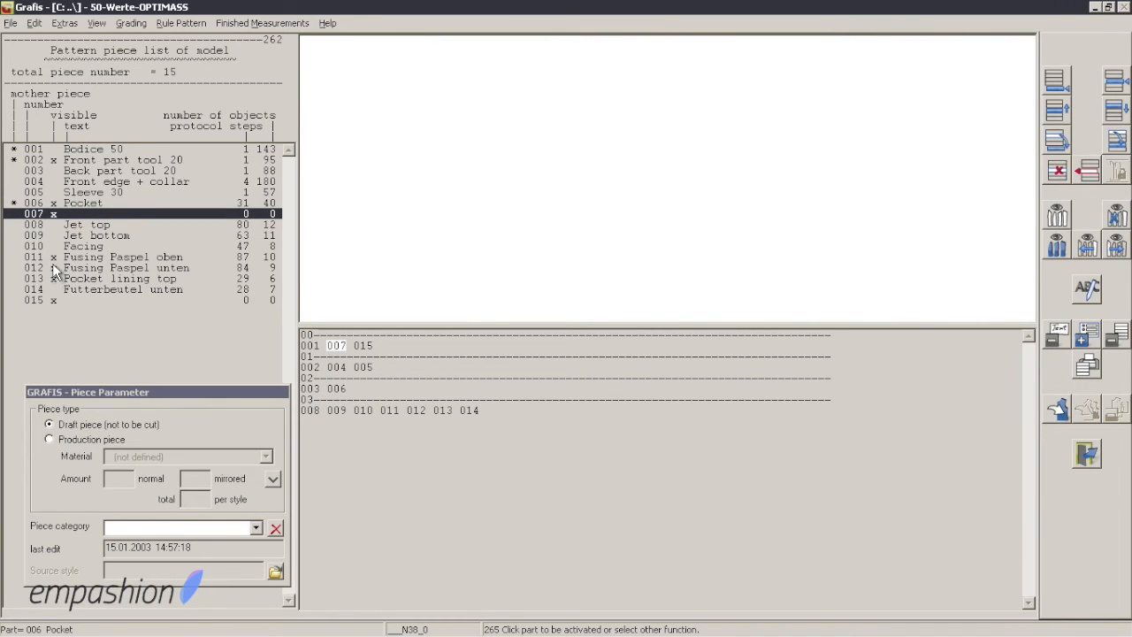
click(54, 259)
click(54, 280)
click(52, 298)
- Insert a blank-named piece as 007 and name the empty piece 008 above Jet top "-- Fabric -------------"
click(1118, 83)
click(75, 215)
key(Return)
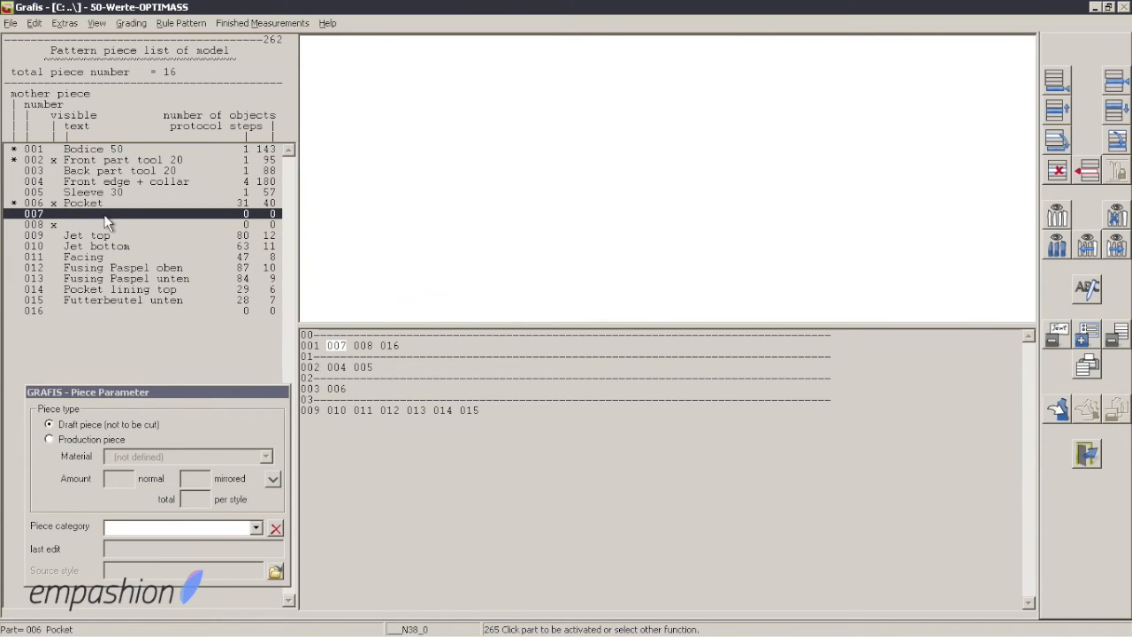
click(147, 226)
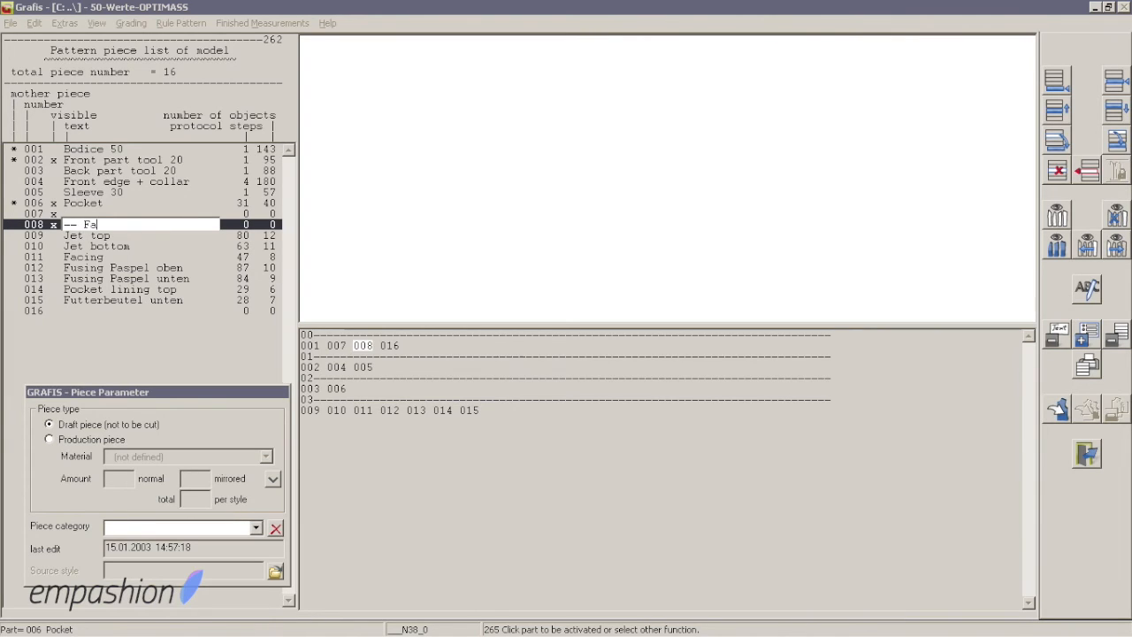
text(bric -------------)
key(Return)
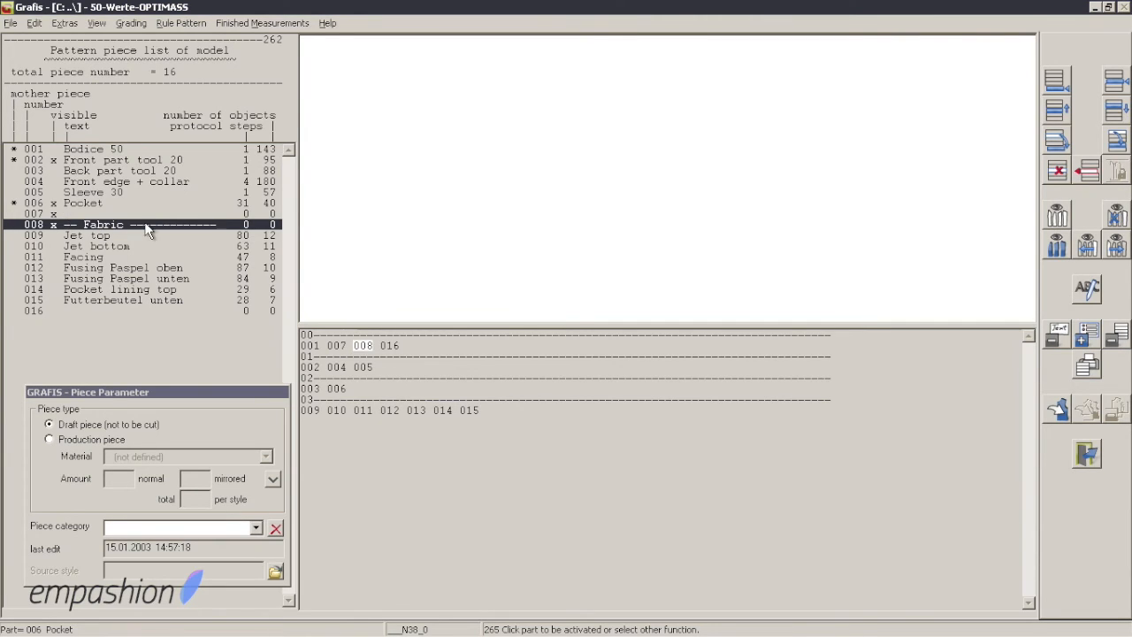
- Insert two new empty pieces above Fusing Paspel oben
click(111, 267)
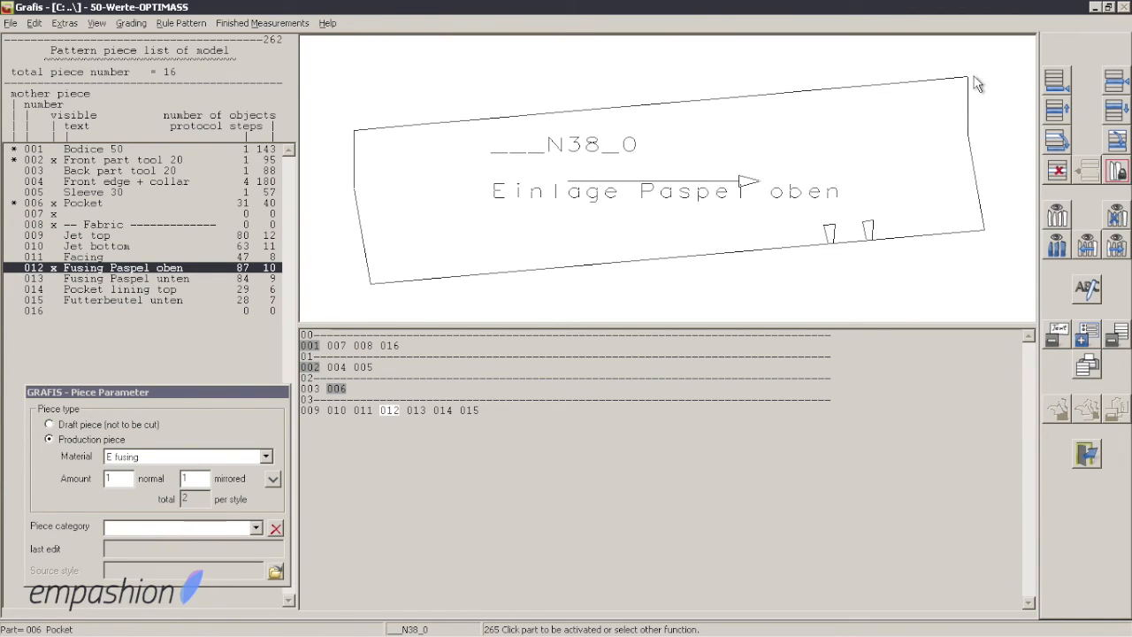
click(1112, 81)
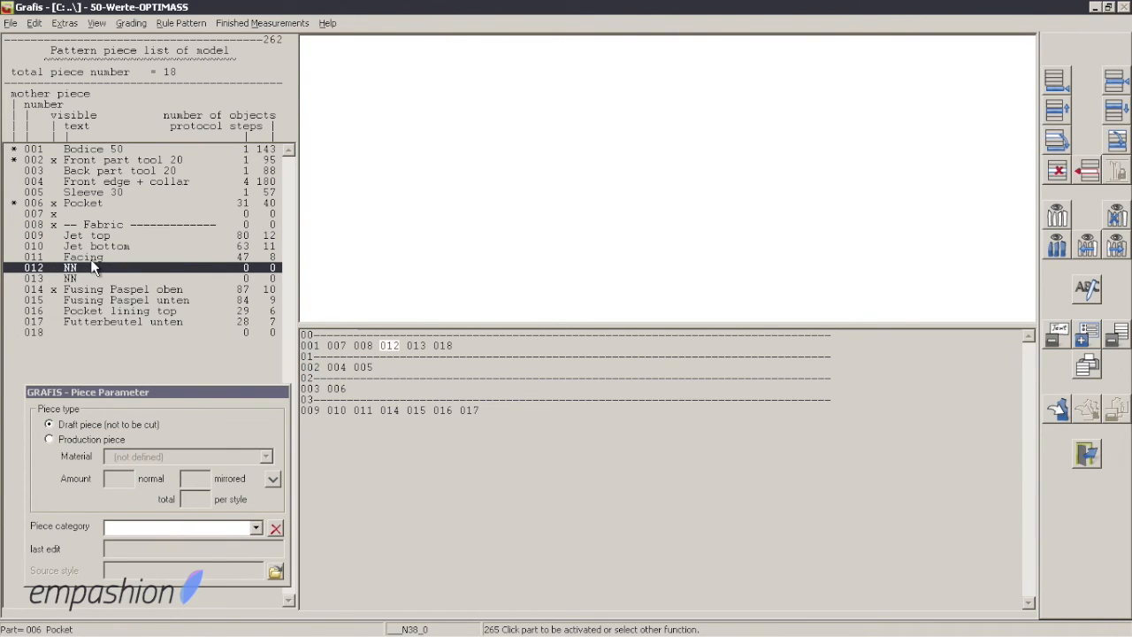
click(90, 258)
- Name the empty piece 013 "-- Fusing -------------" and clear the name of piece 012 above it
click(99, 279)
click(99, 278)
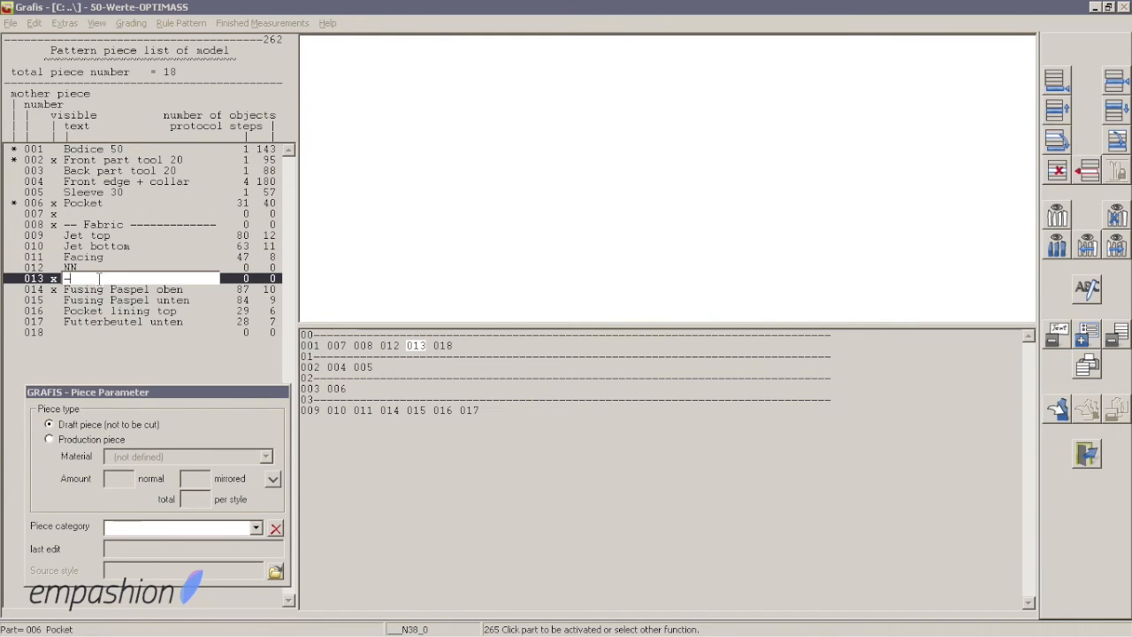
text(-- Fusing)
key(Return)
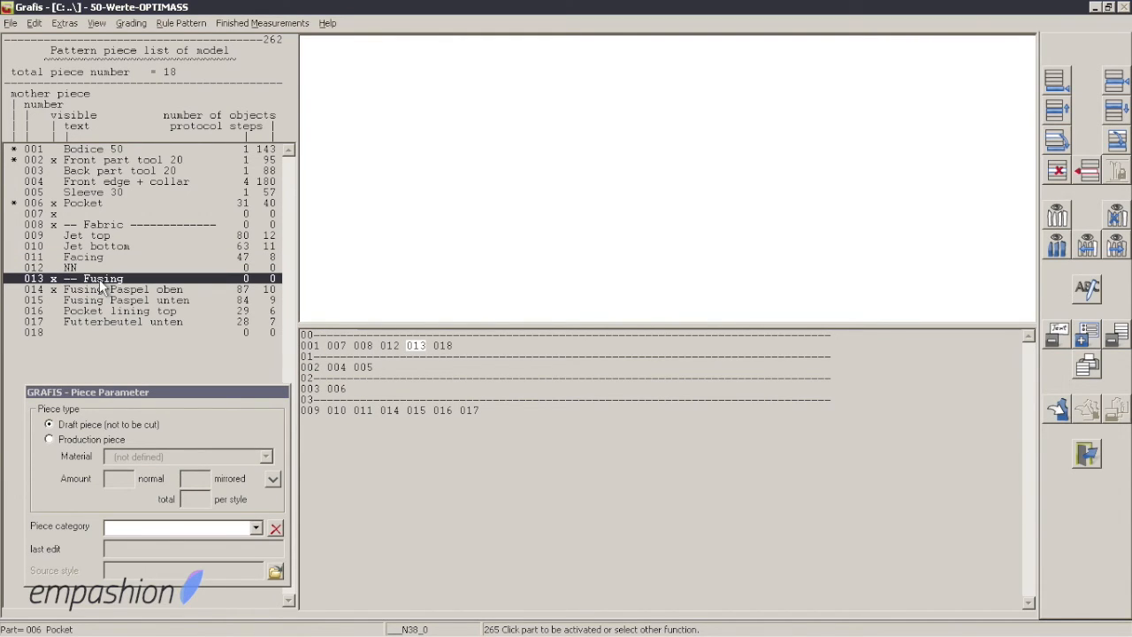
click(134, 279)
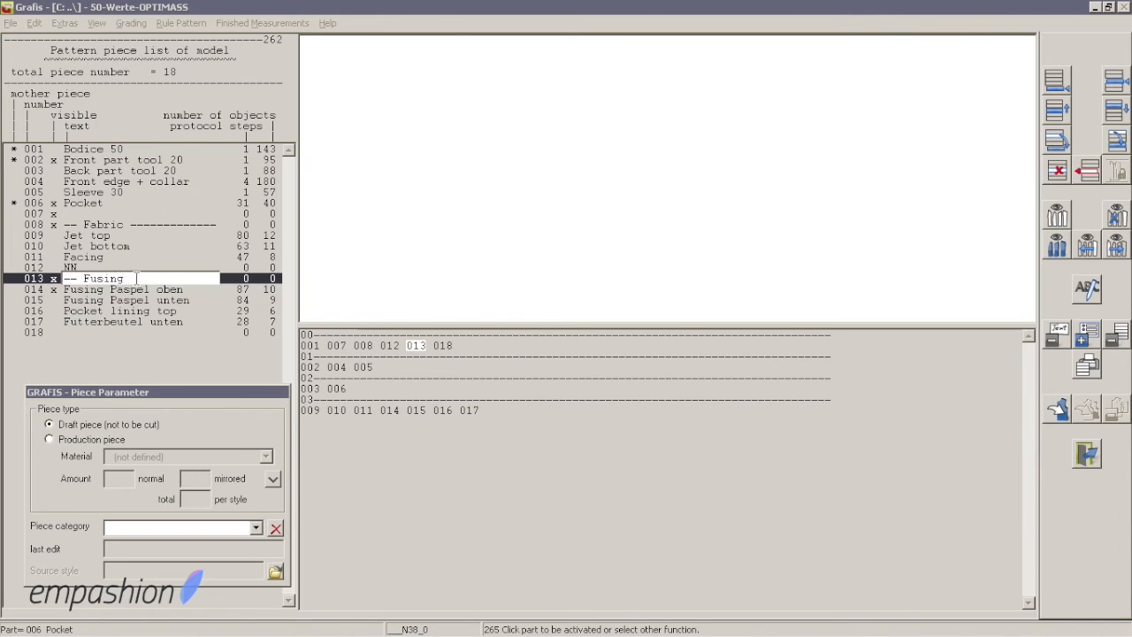
text(-------------)
key(Return)
click(100, 268)
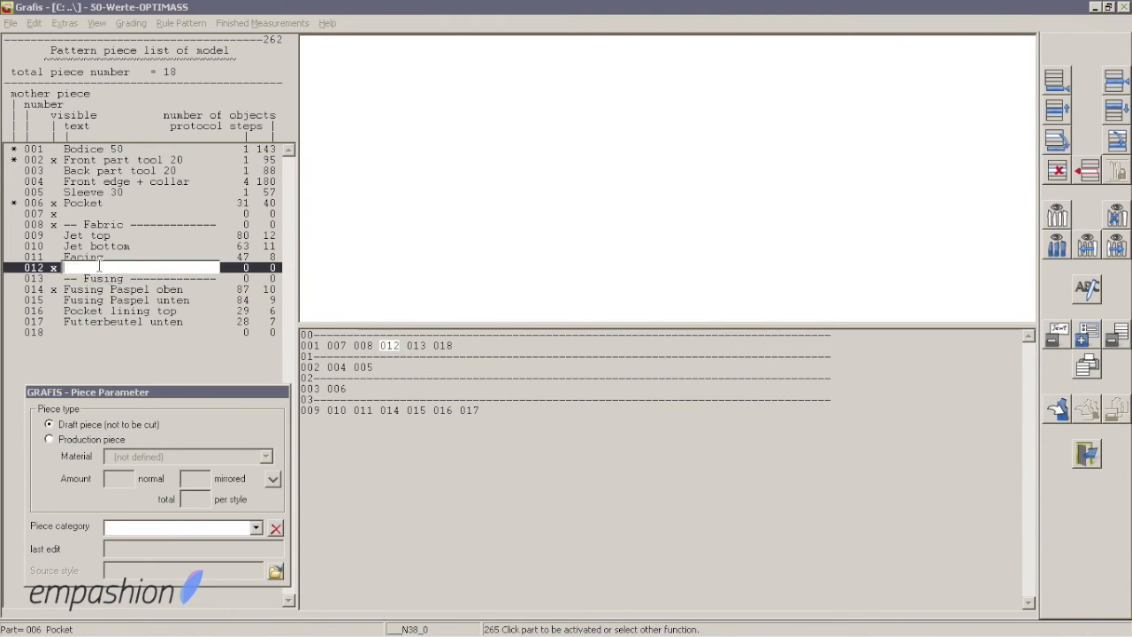
key(Return)
click(144, 248)
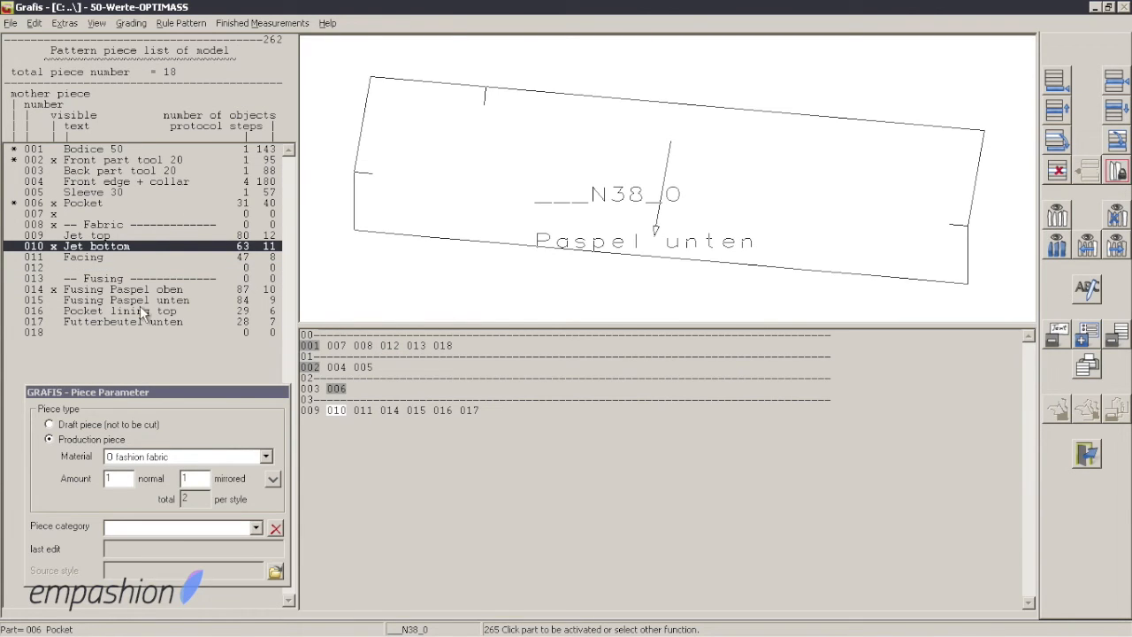
- Insert two empty pieces above Pocket lining top, leaving the first name blank and naming the second "-- Lining -------------"
click(115, 313)
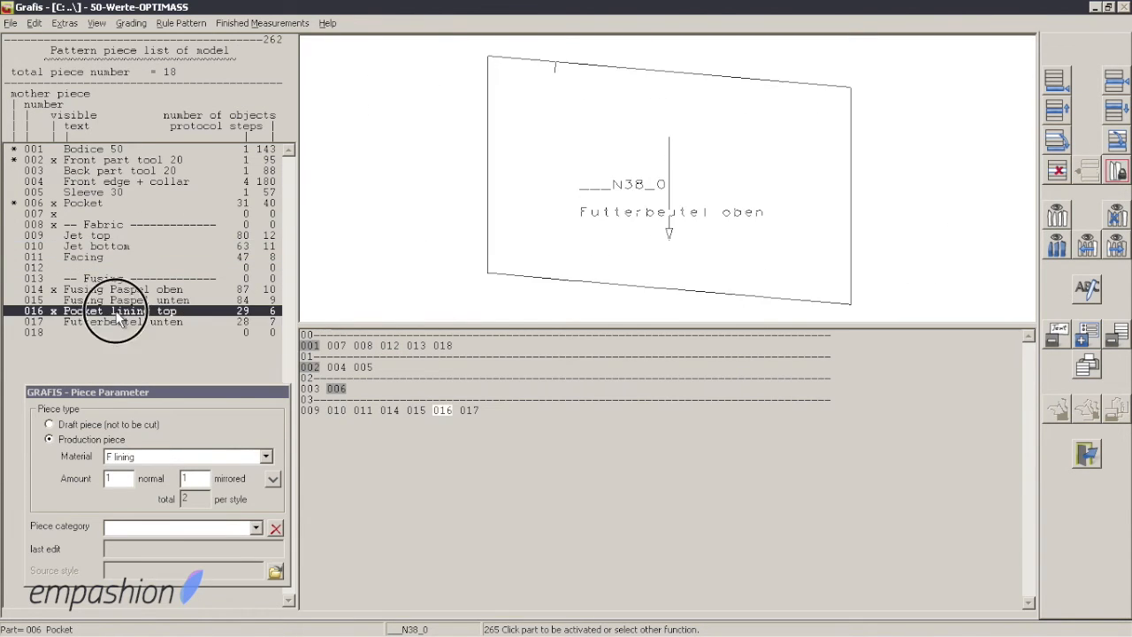
click(1110, 84)
click(1110, 84)
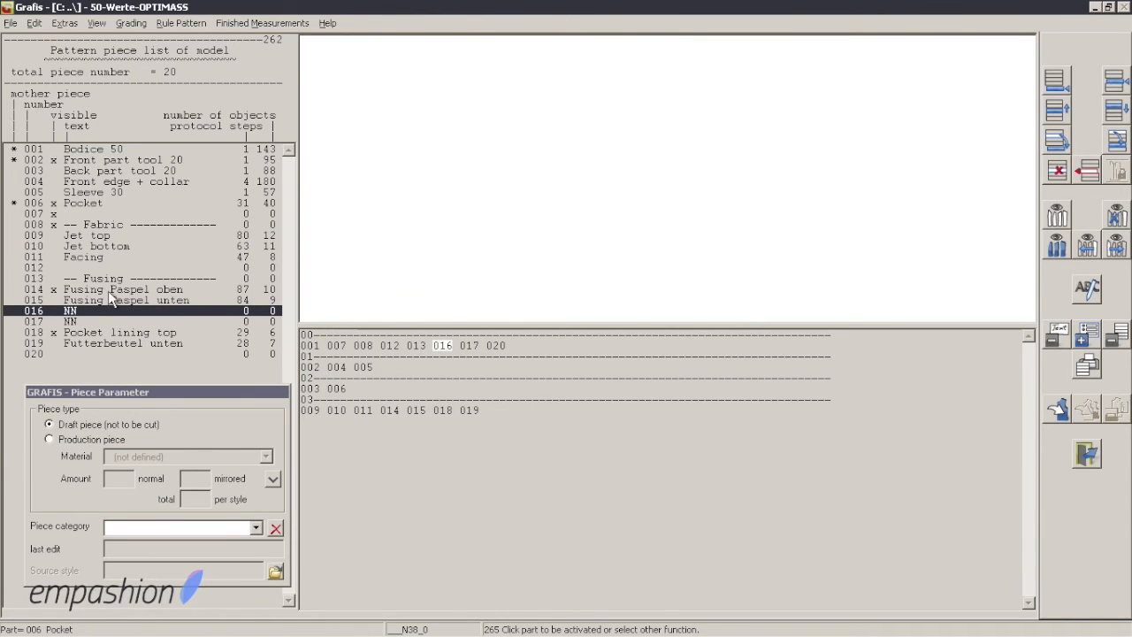
double_click(84, 308)
double_click(77, 320)
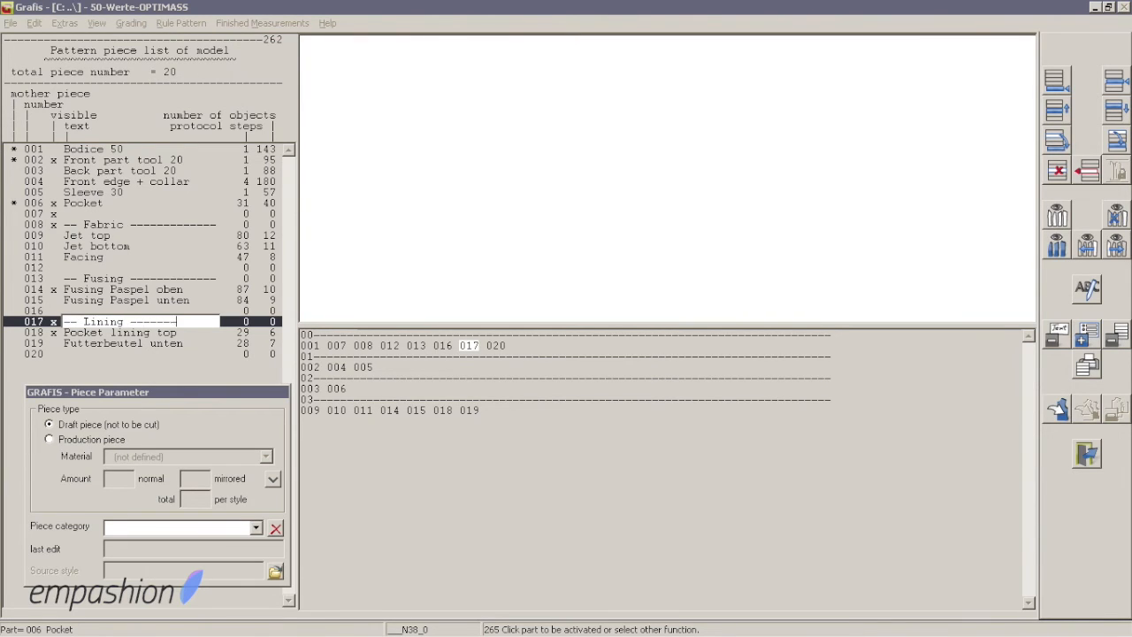
key(Return)
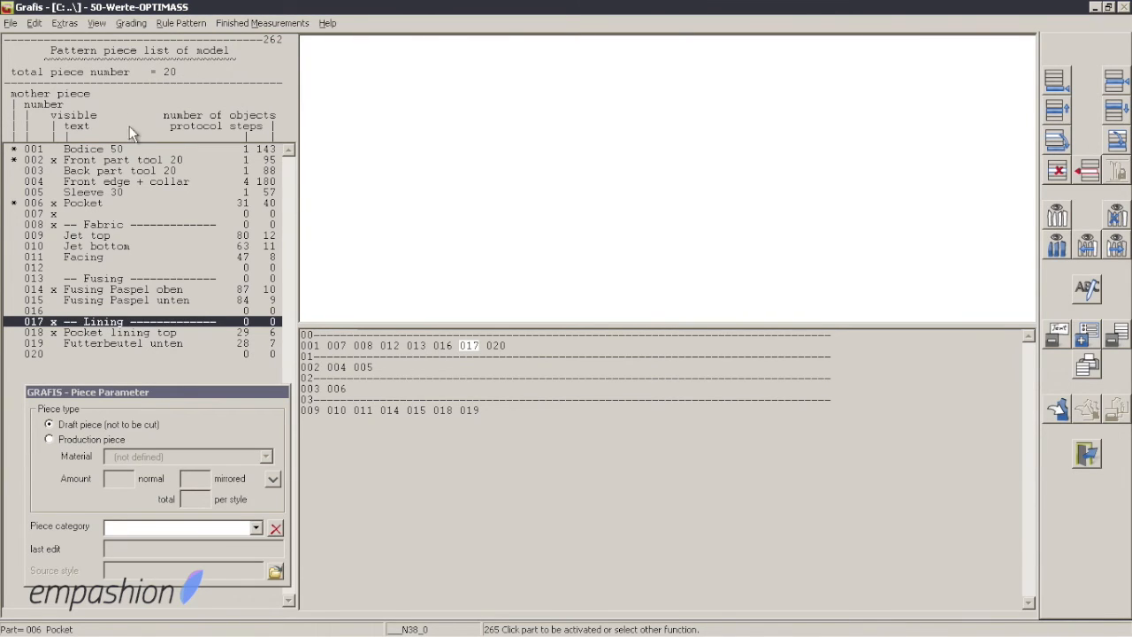
- Insert one empty piece above Bodice 50 and name it "-- Development --------"
click(99, 148)
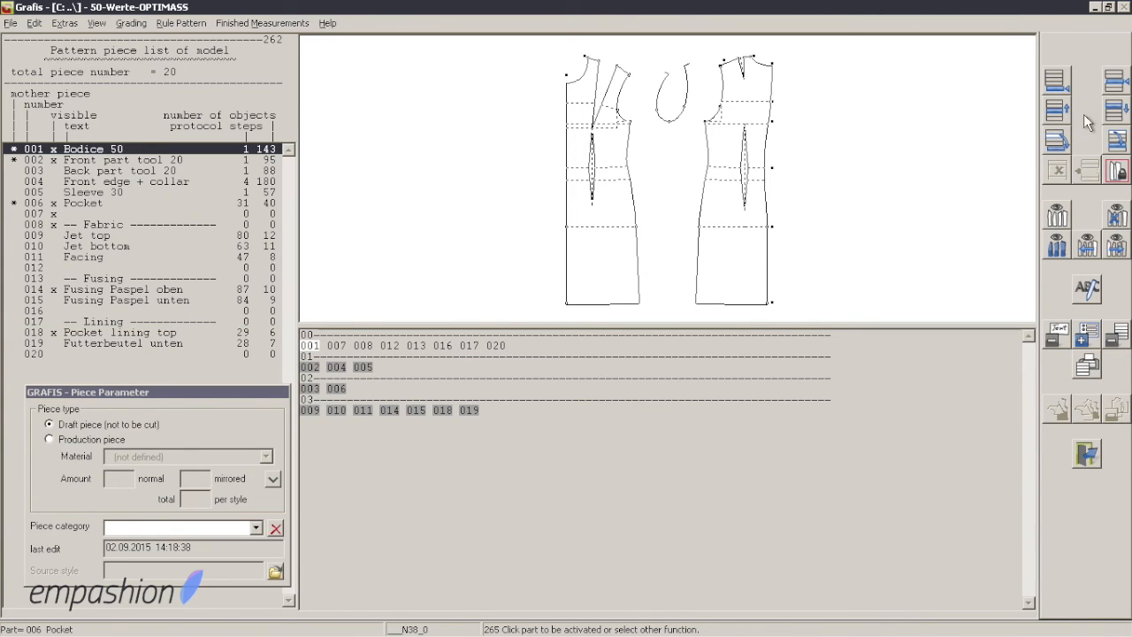
click(1114, 80)
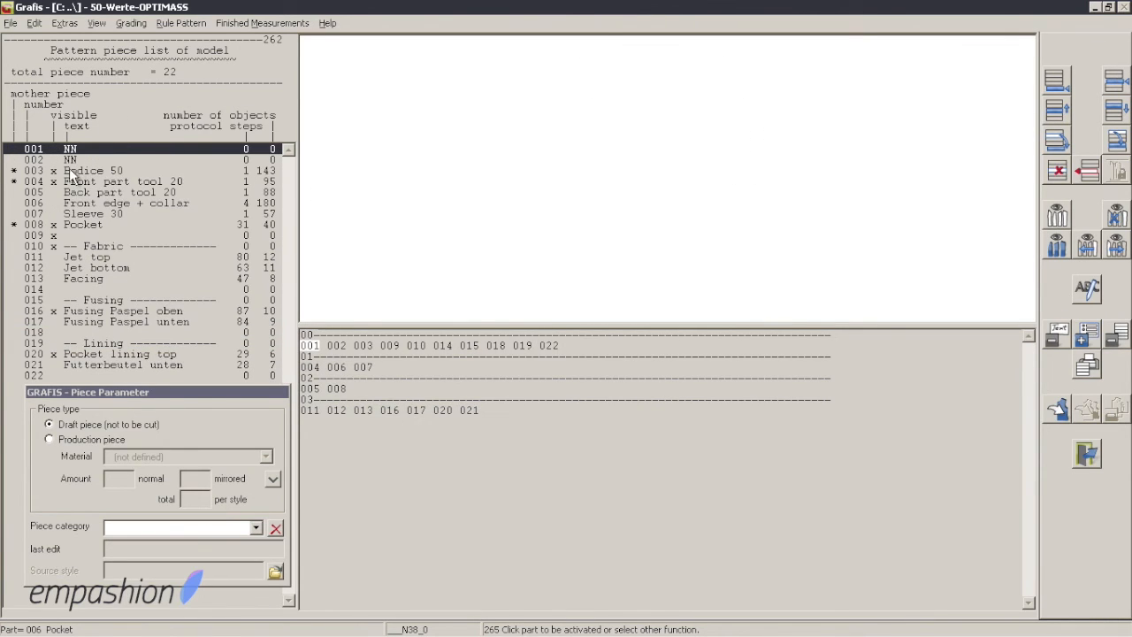
click(1082, 168)
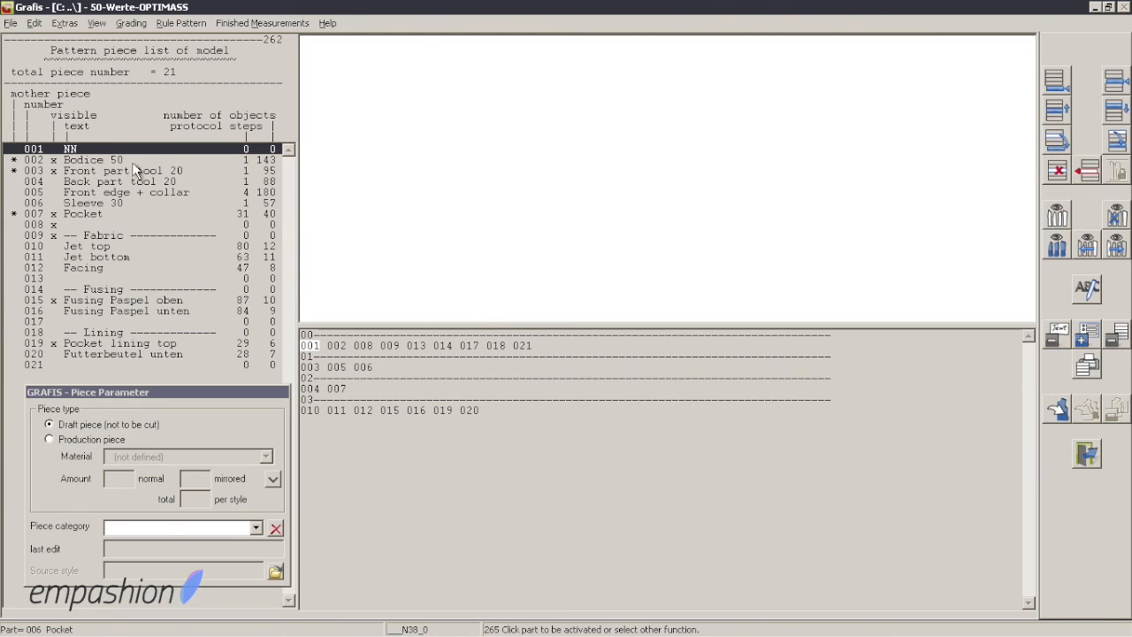
click(80, 150)
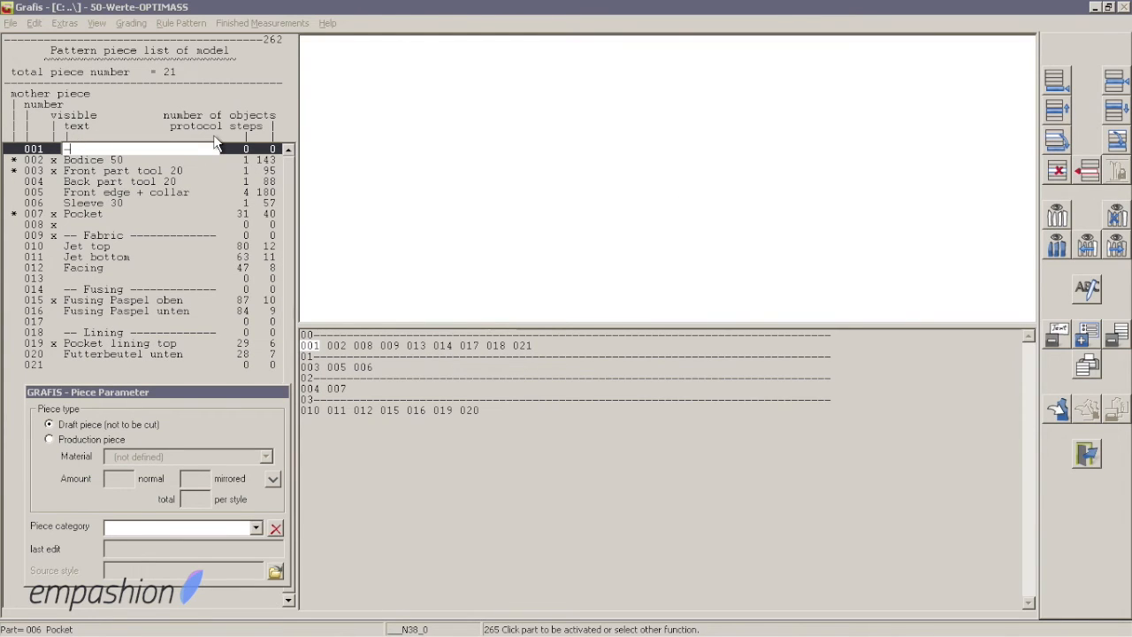
text(-- Development --------)
key(Return)
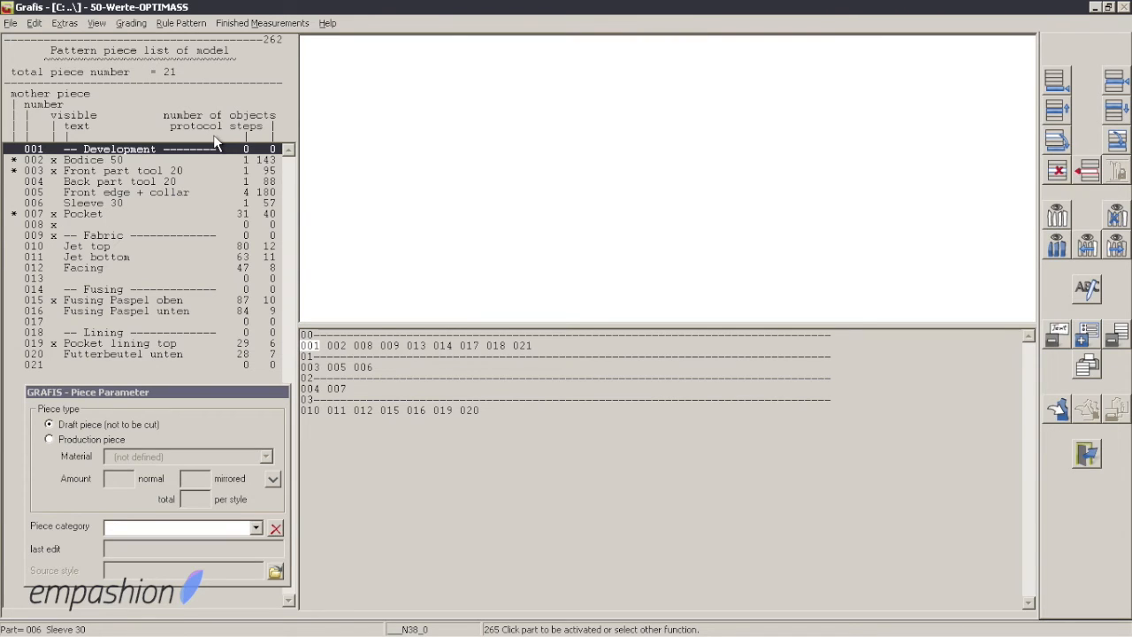
- Insert a new empty piece above Jet top in the Fabric section and name it "Front"
click(174, 248)
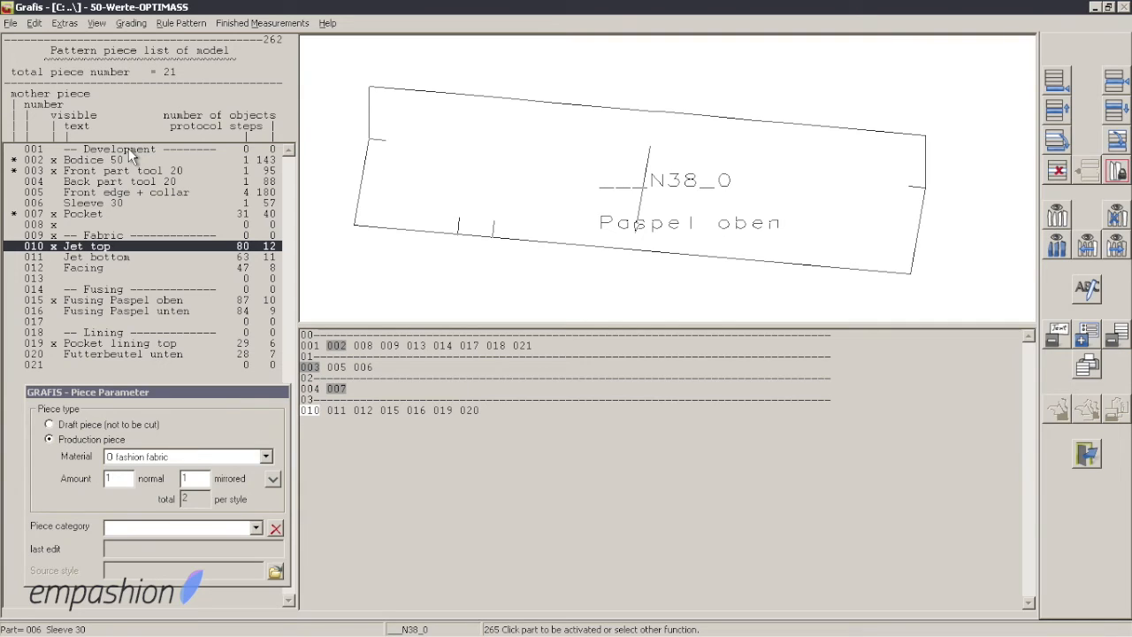
click(131, 220)
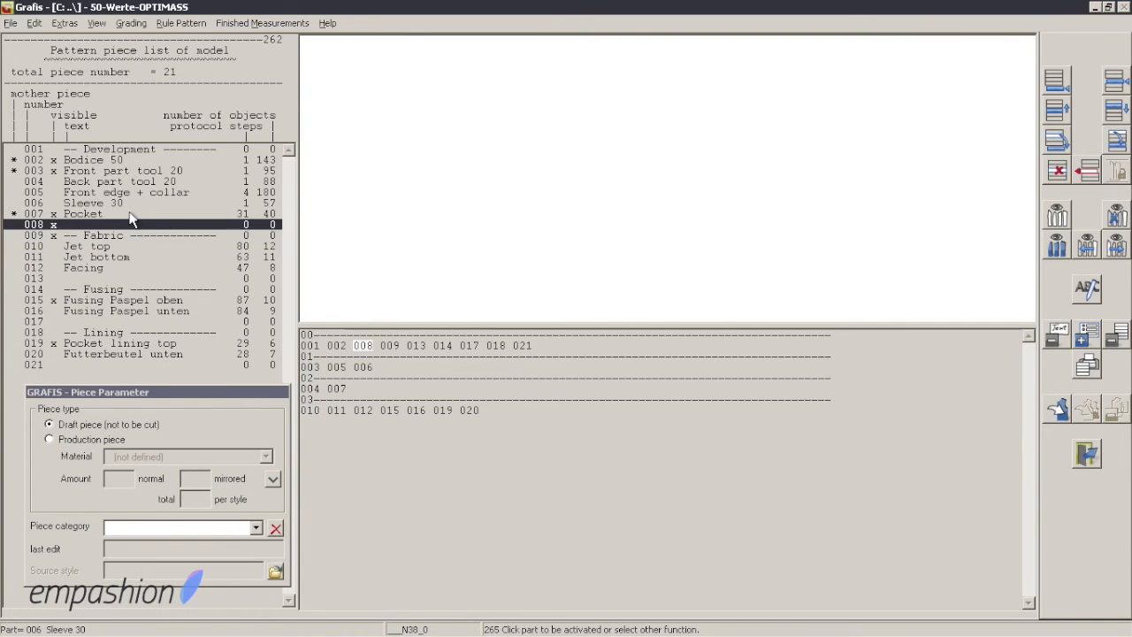
click(115, 247)
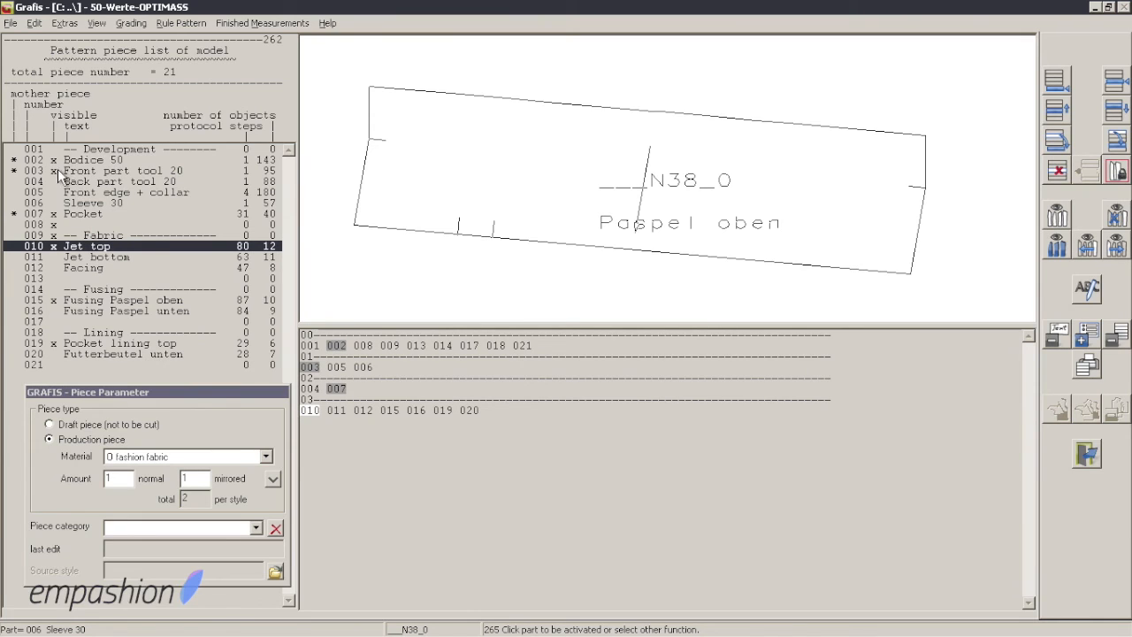
click(1116, 81)
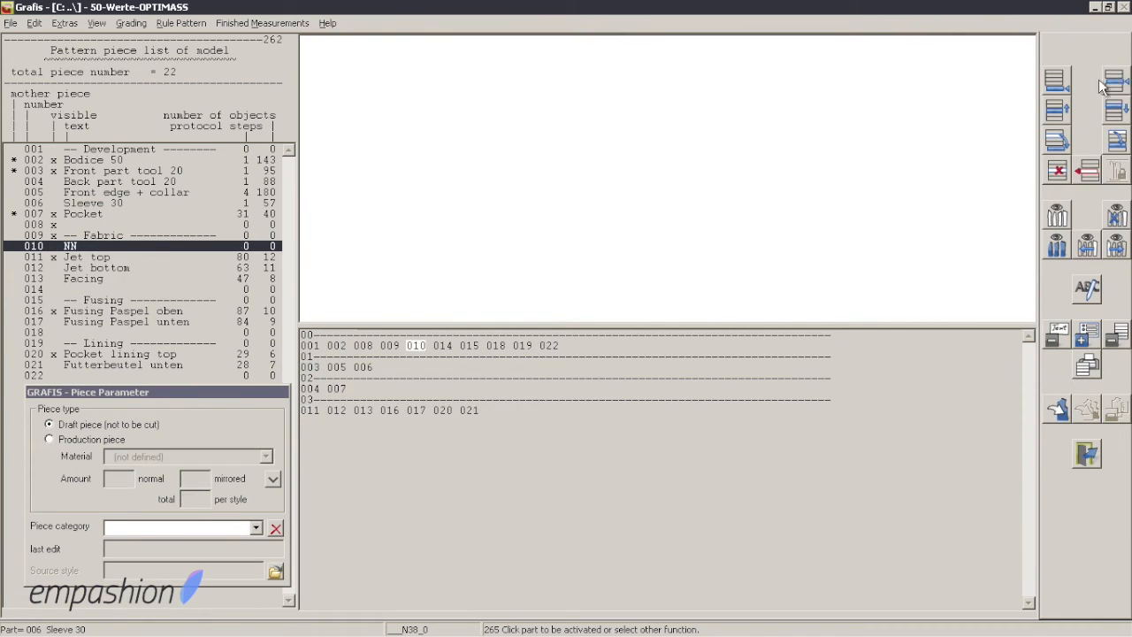
double_click(82, 246)
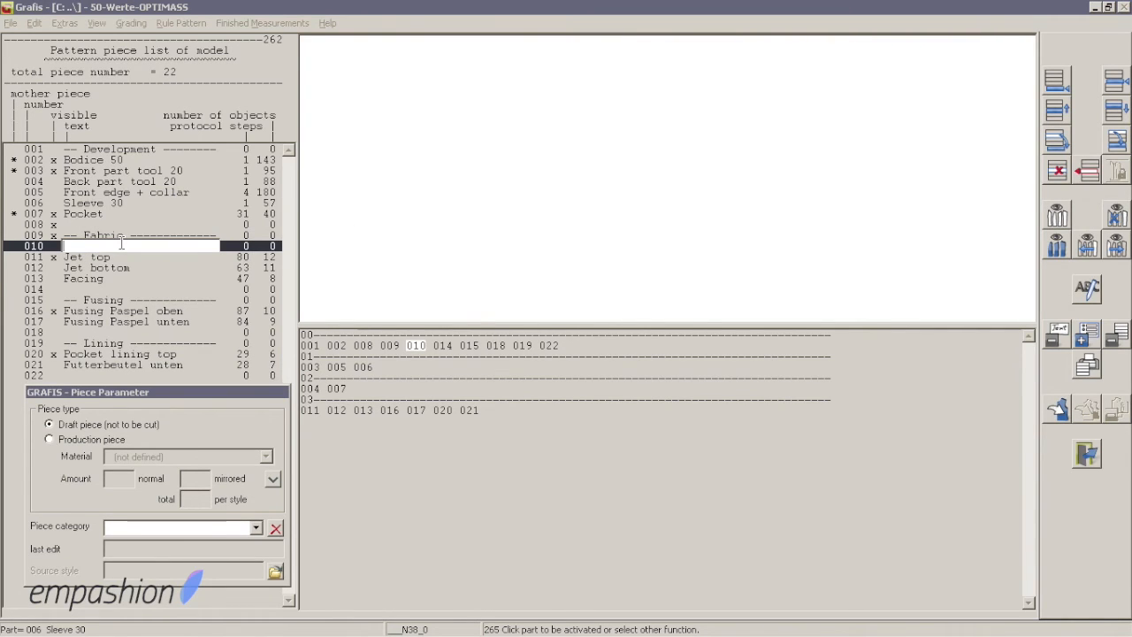
text(Front)
key(Return)
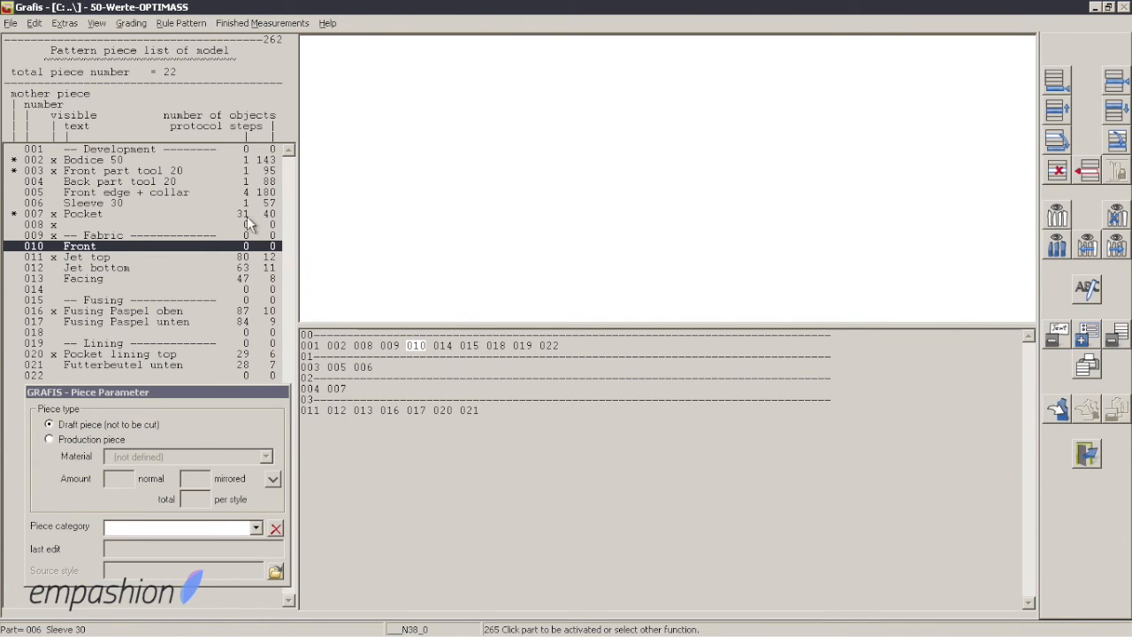
- Hide all pieces except Front, show Front part tool 20, Front edge + collar and Pocket, and leave the list
click(1116, 221)
click(54, 166)
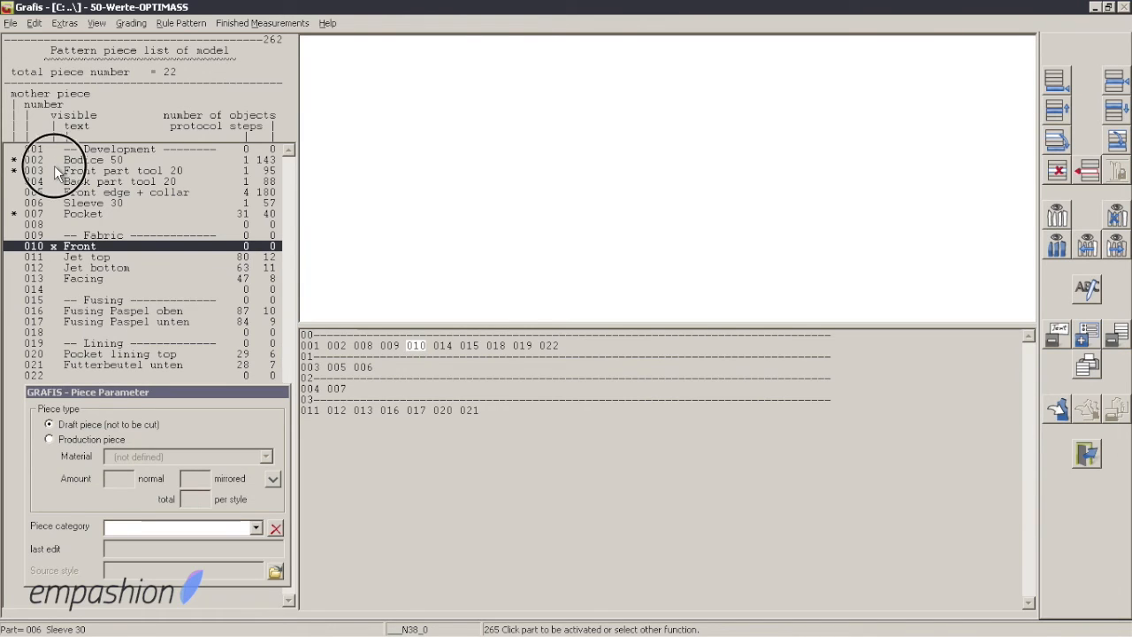
click(53, 191)
right_click(54, 213)
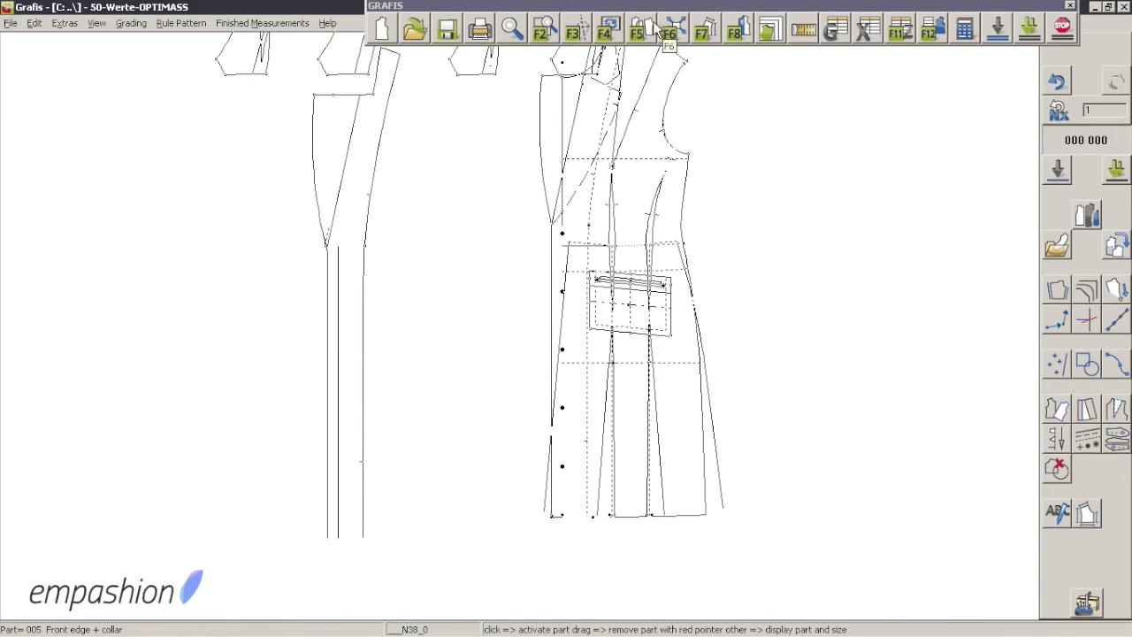
- Separate the overlapping pieces in the drawing and start a test run with piece 010, Front, active
click(511, 28)
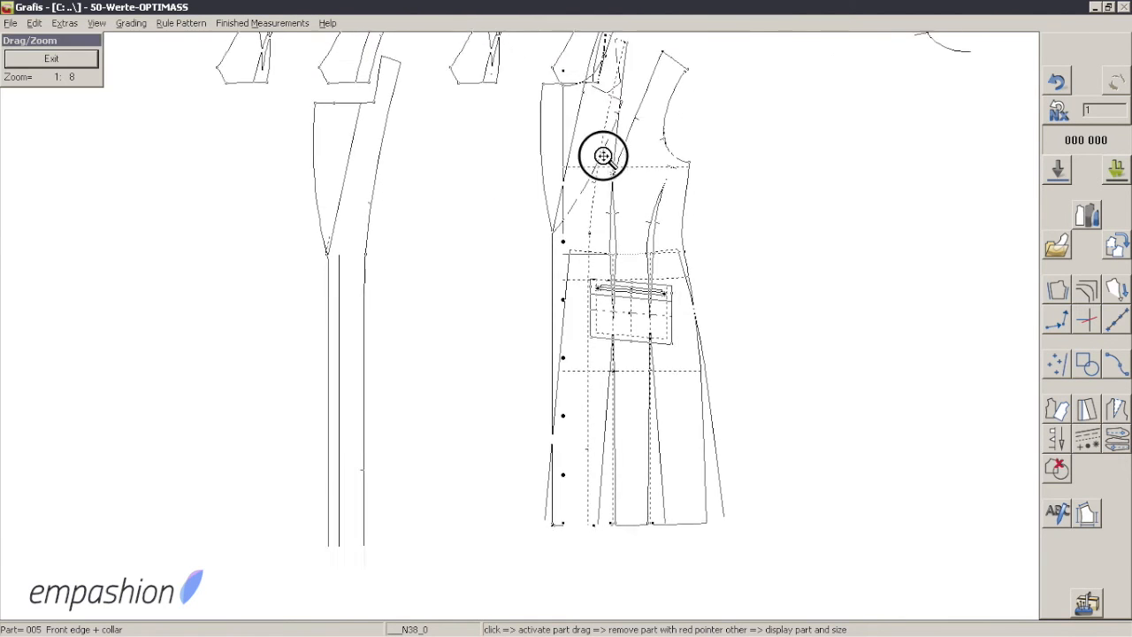
click(607, 152)
click(640, 34)
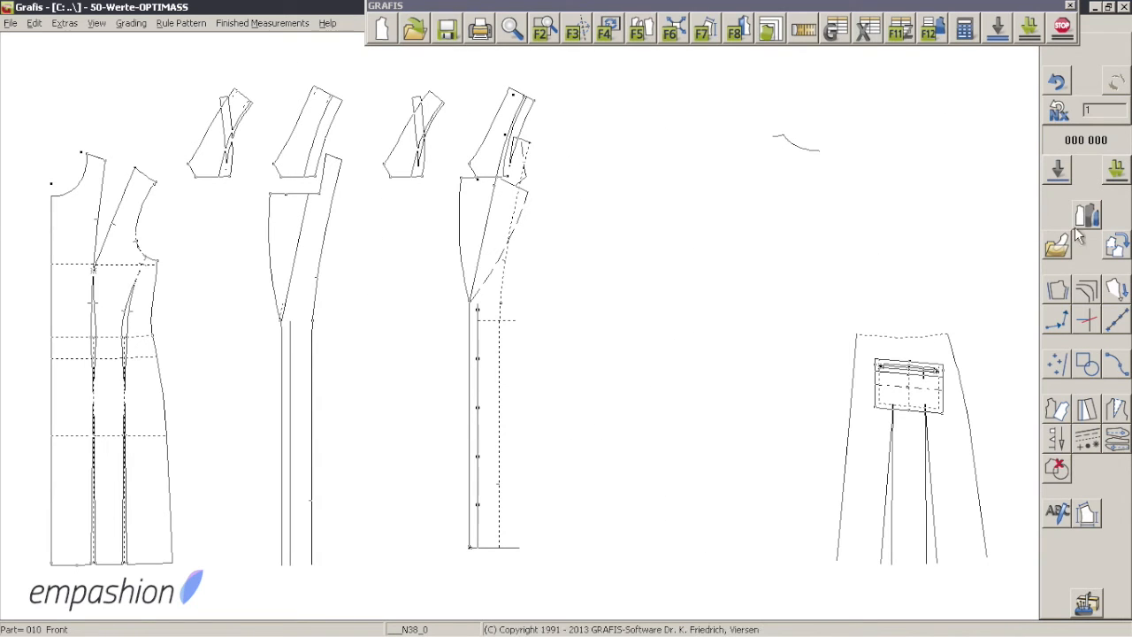
click(1116, 247)
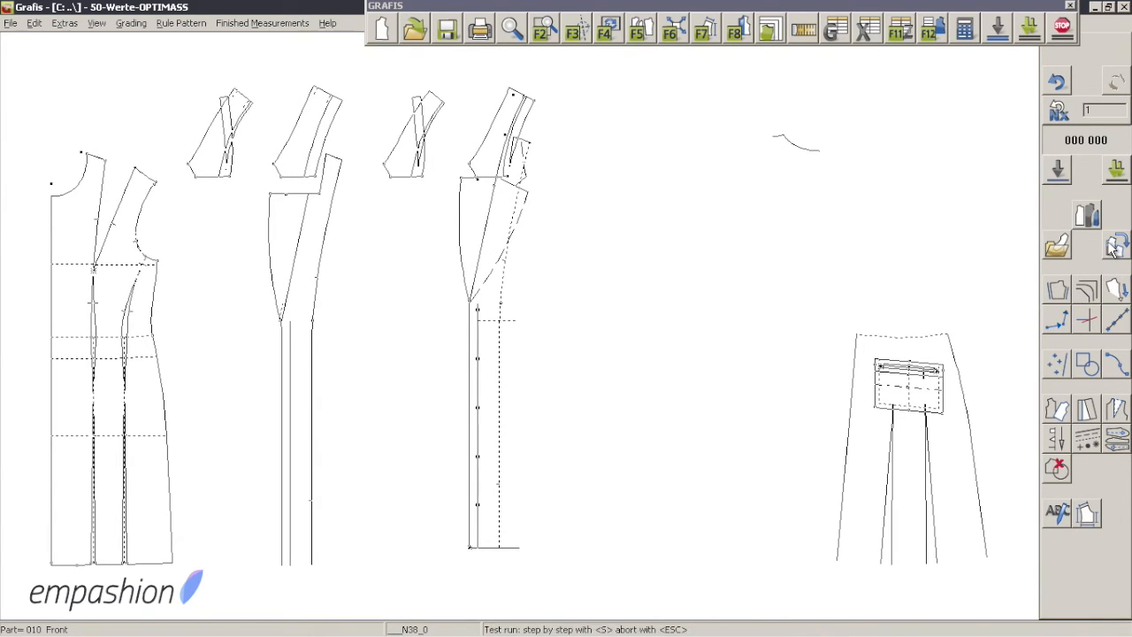
- Start inserting objects into Front and select the panel seam and shoulder line of the centre panel from Front part tool 20
click(469, 168)
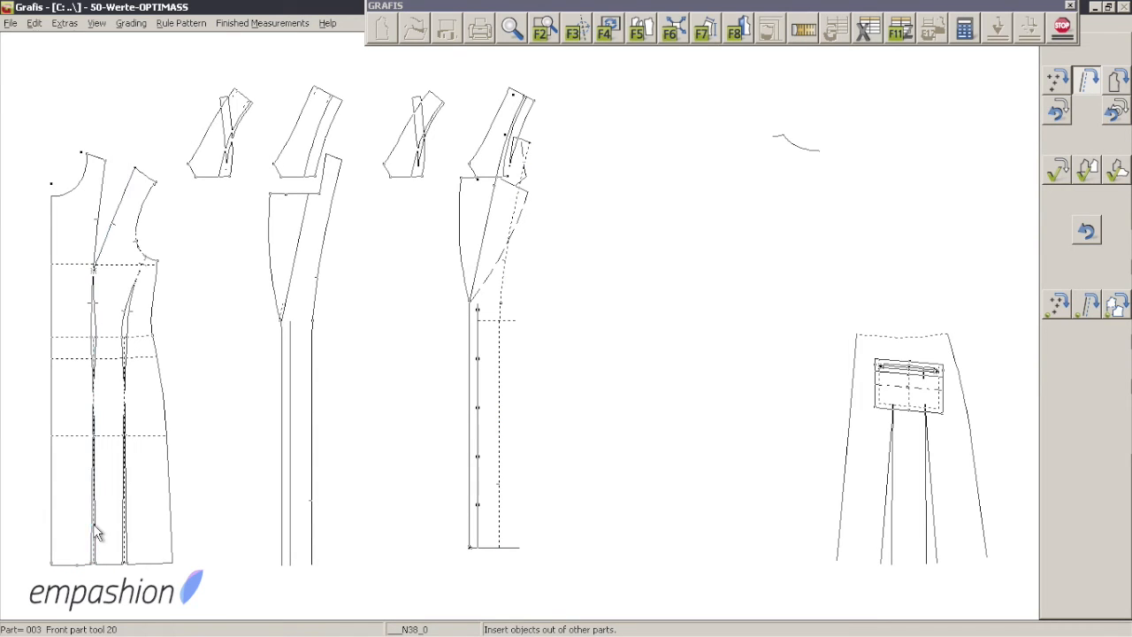
click(91, 339)
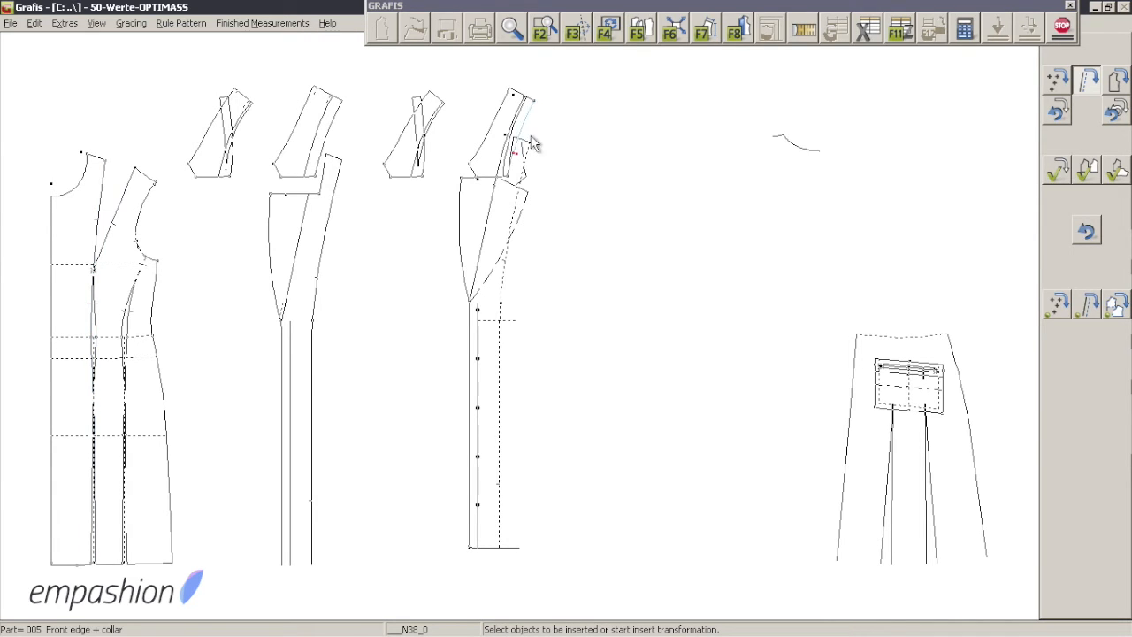
click(637, 34)
click(639, 31)
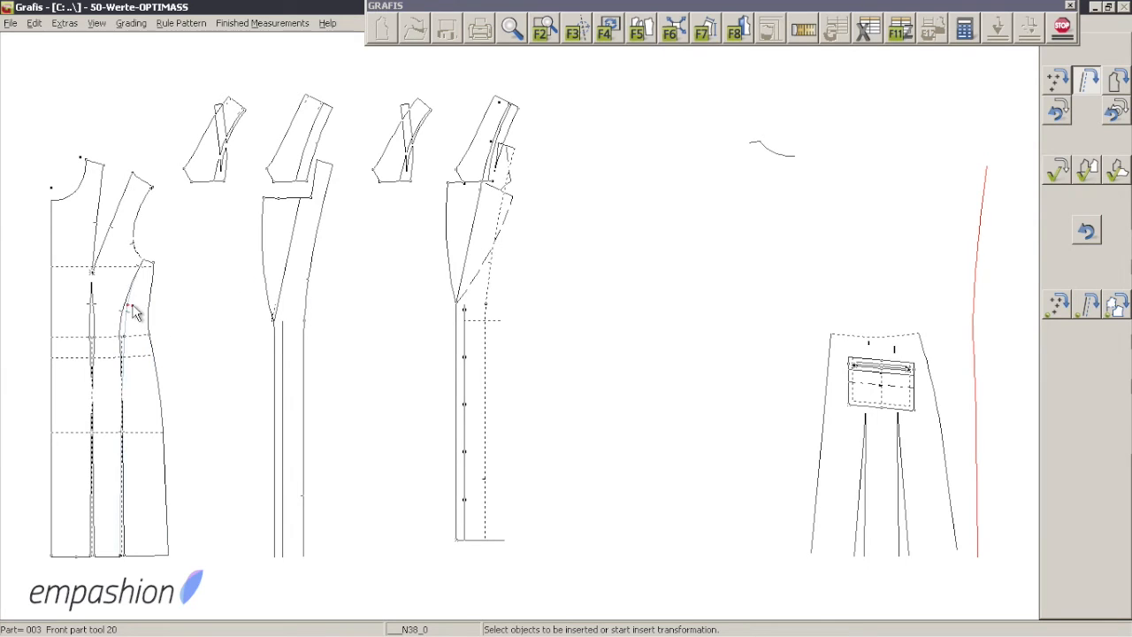
click(95, 168)
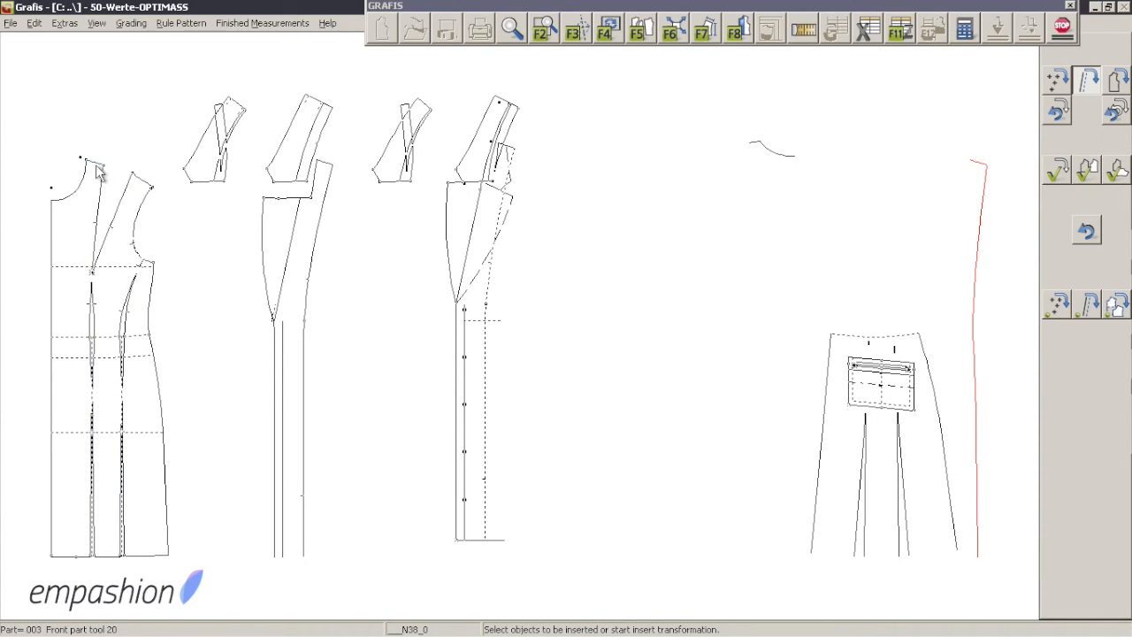
- Add the neckline, lapel outline and front edge lines from Front edge + collar to the objects inserted into Front
click(1068, 116)
click(498, 150)
click(478, 187)
click(451, 265)
click(435, 343)
click(482, 566)
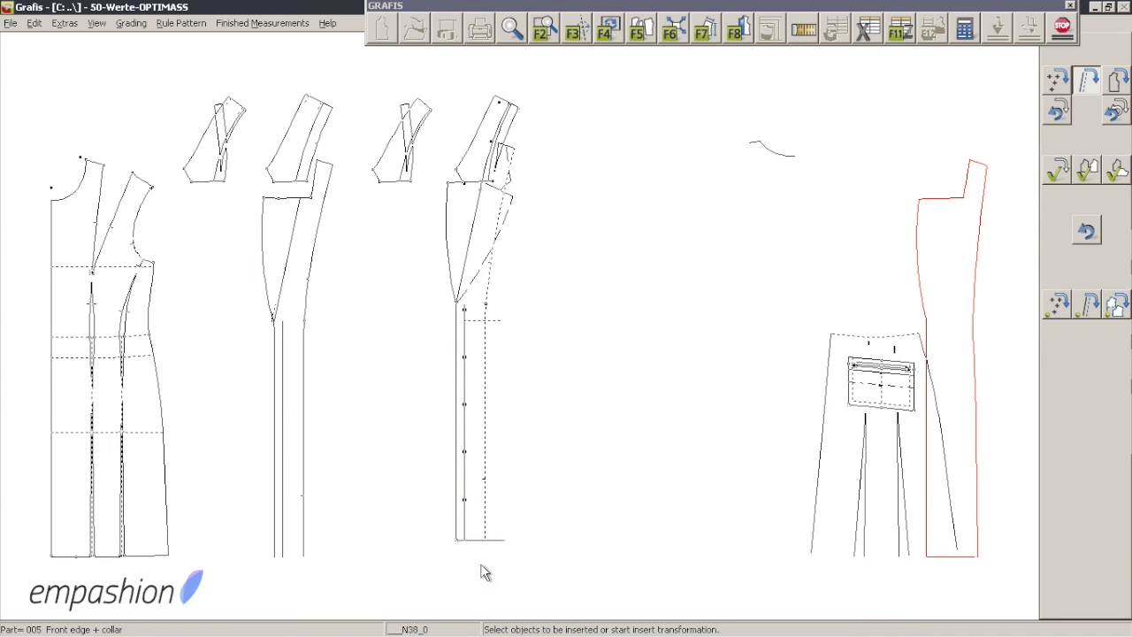
- Undo the last selected hem line and insert the centre panel's hem line from Front part tool 20 instead
click(1055, 124)
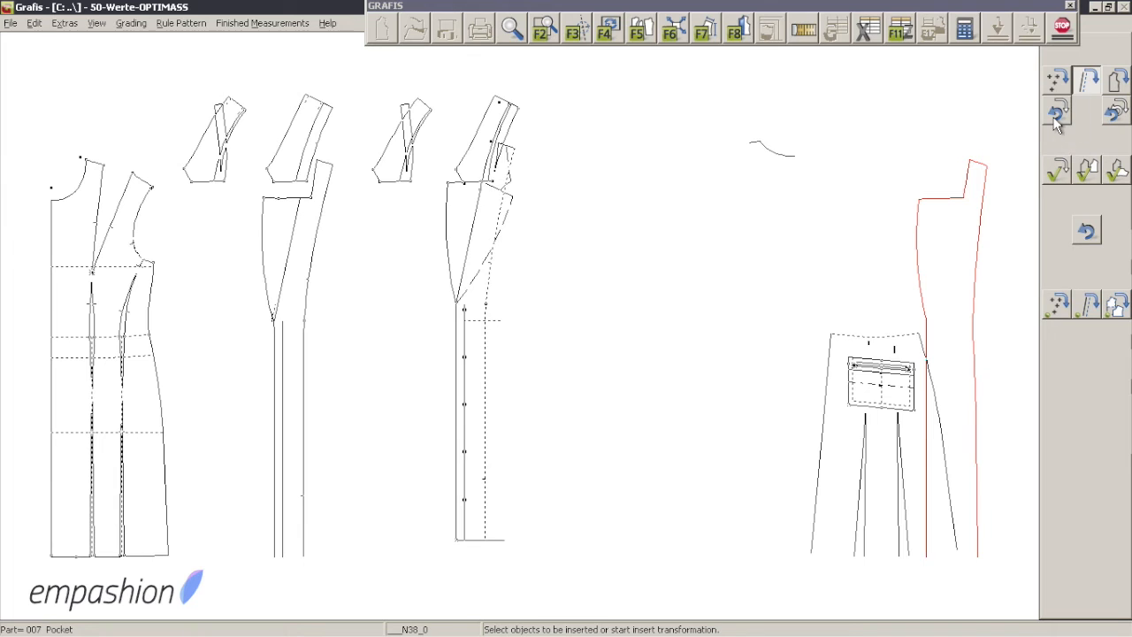
click(58, 564)
scroll(62, 560, down, 1)
scroll(65, 567, down, 1)
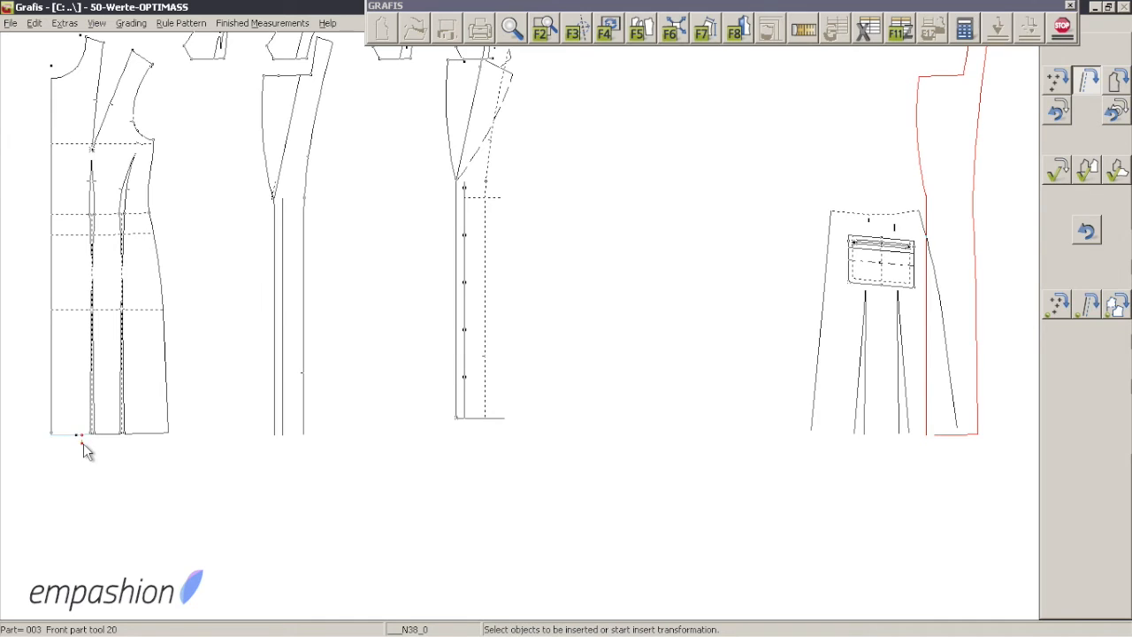
scroll(248, 438, up, 2)
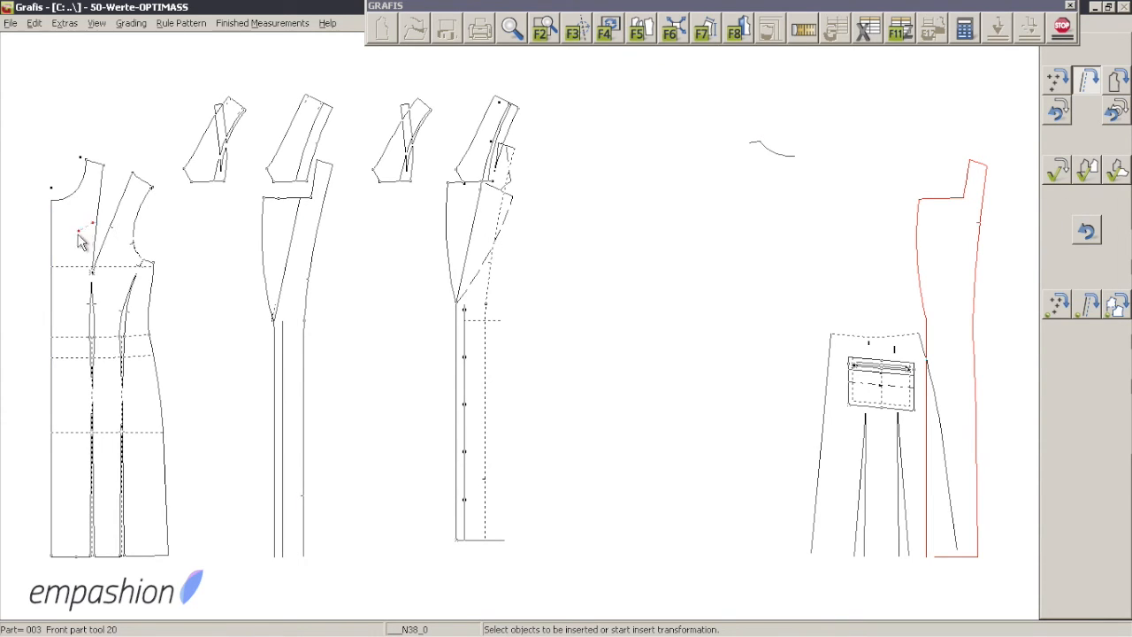
- Add the panel seam's notch marks and the lapel roll line to the inserted lines
click(80, 309)
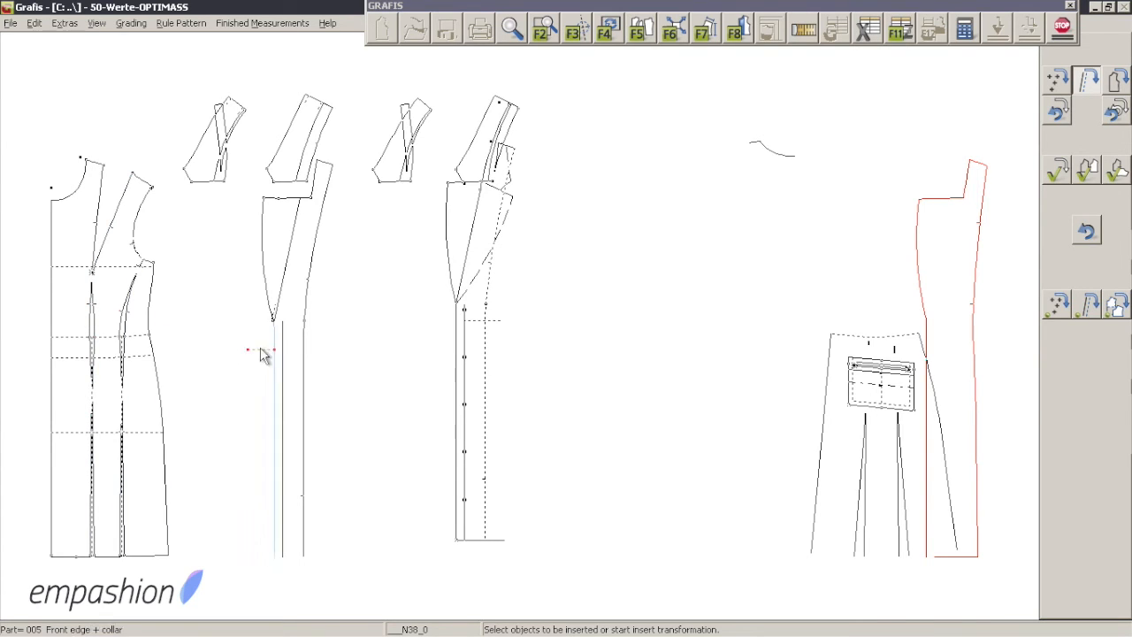
click(475, 231)
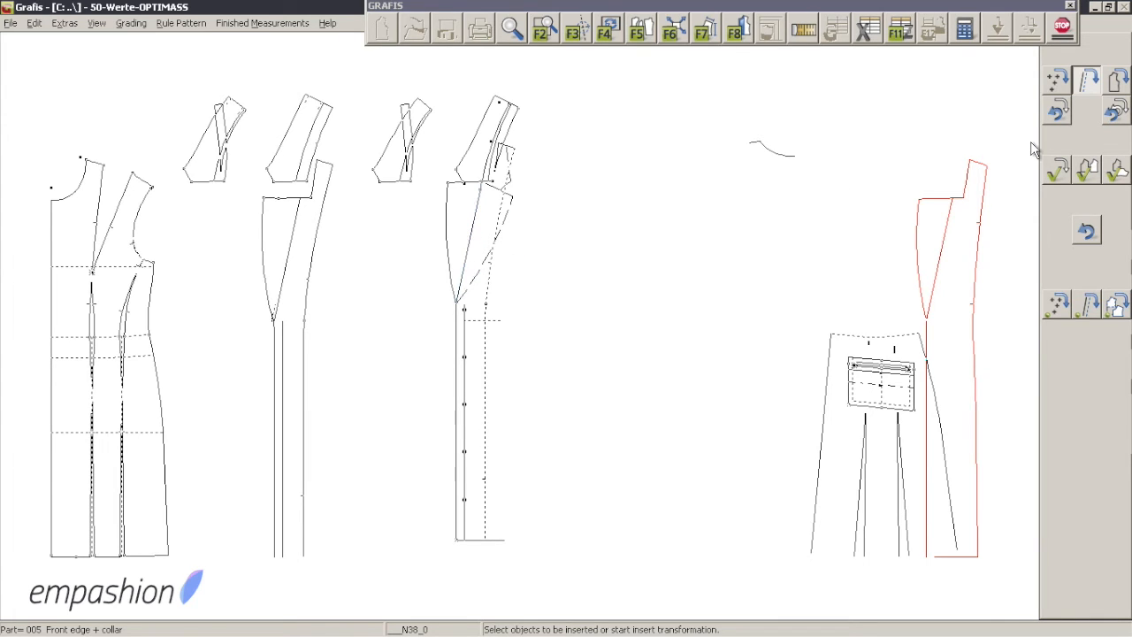
- Insert the lapel point and the five button points from Front edge + collar, and finish the insertion into Front
click(1062, 93)
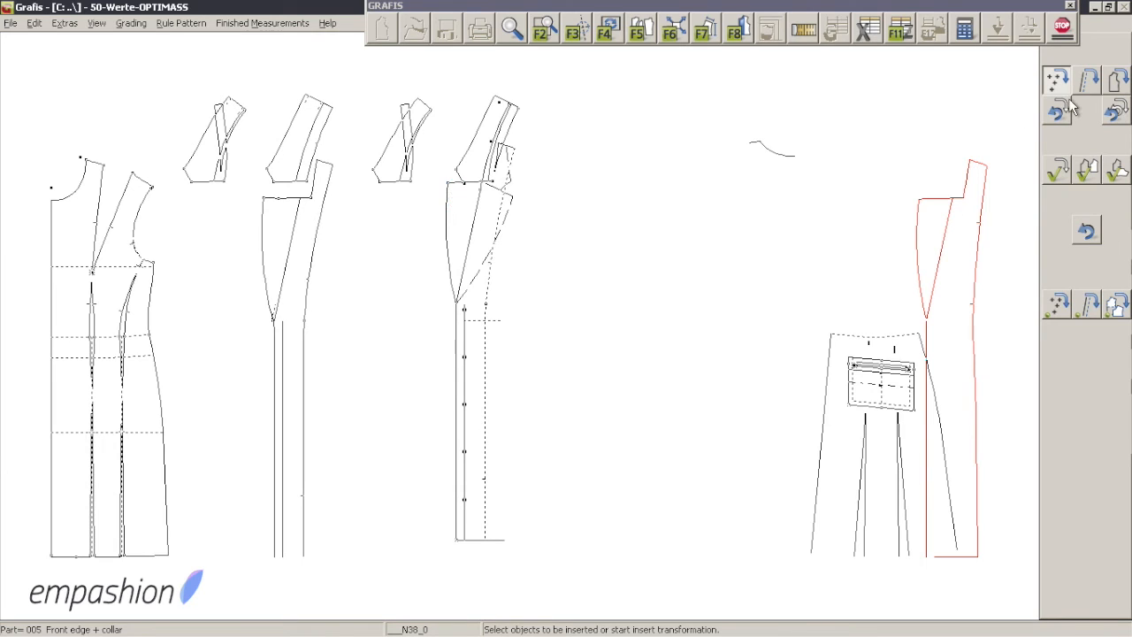
click(458, 190)
click(471, 353)
click(466, 405)
click(473, 450)
click(467, 497)
click(1074, 183)
click(637, 31)
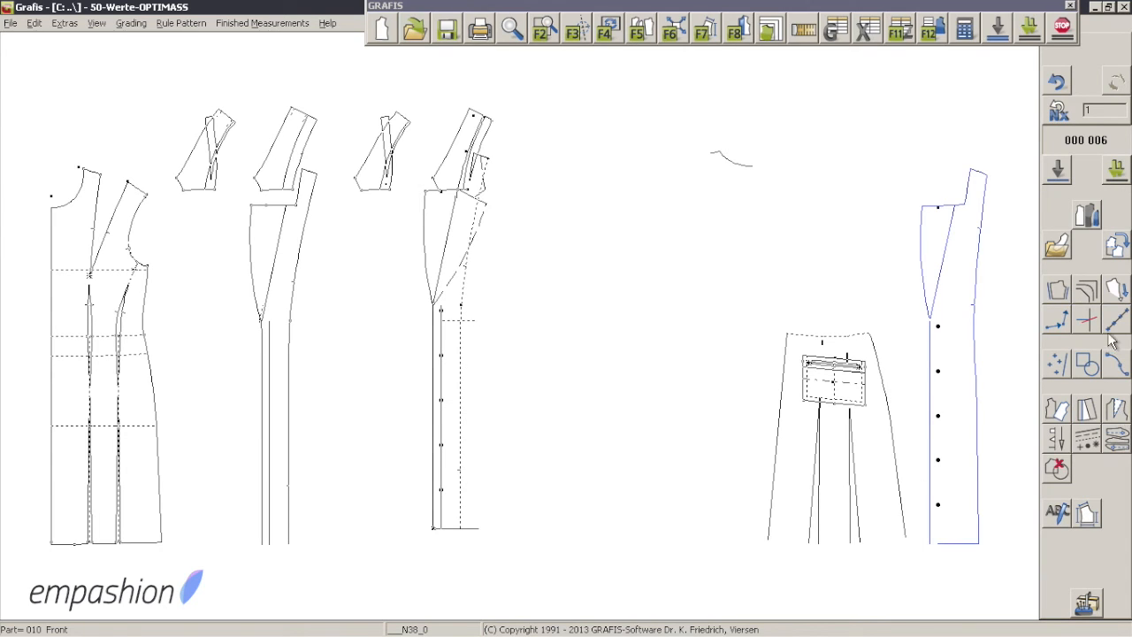
- Insert the marking point at the front end of the Pocket piece's jet opening into Front
click(1116, 248)
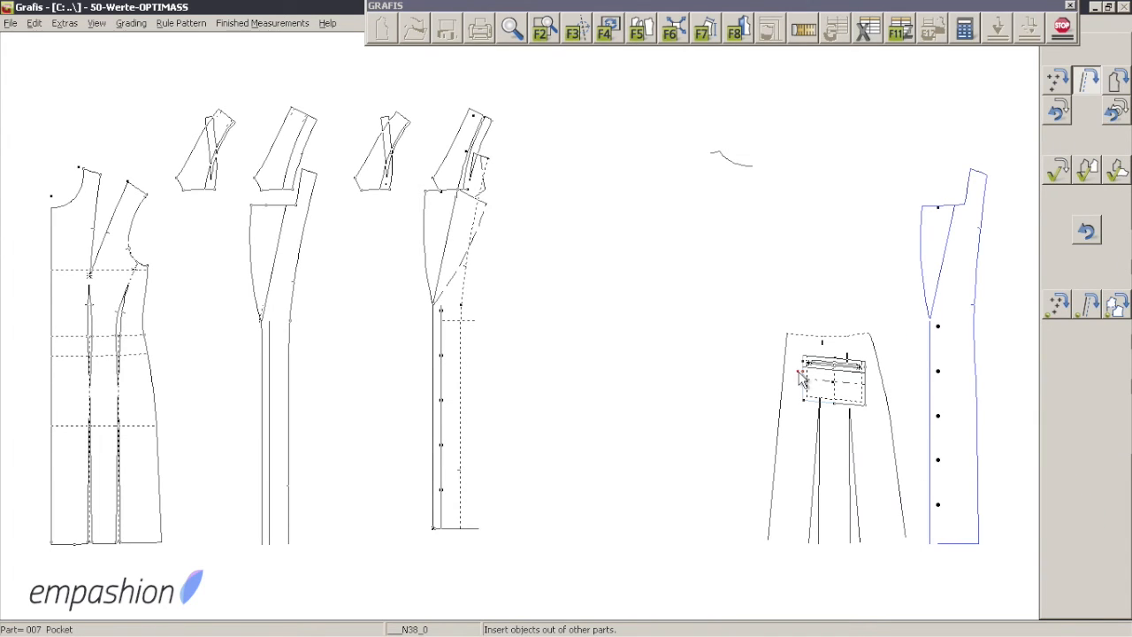
click(1060, 73)
click(523, 30)
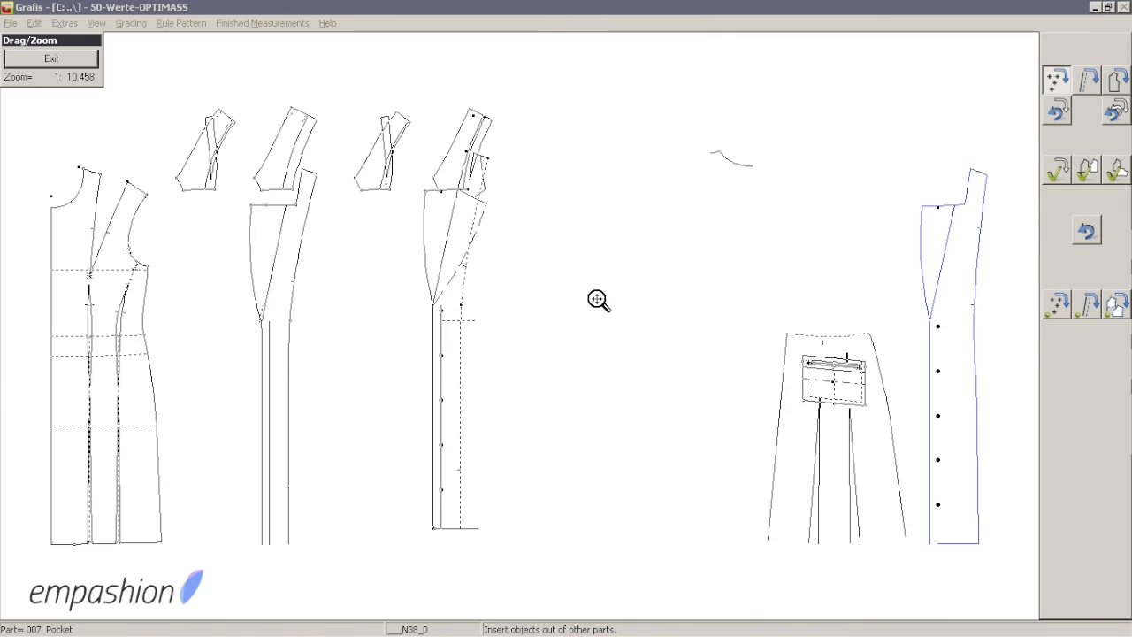
scroll(834, 366, up, 3)
drag(867, 352, 654, 398)
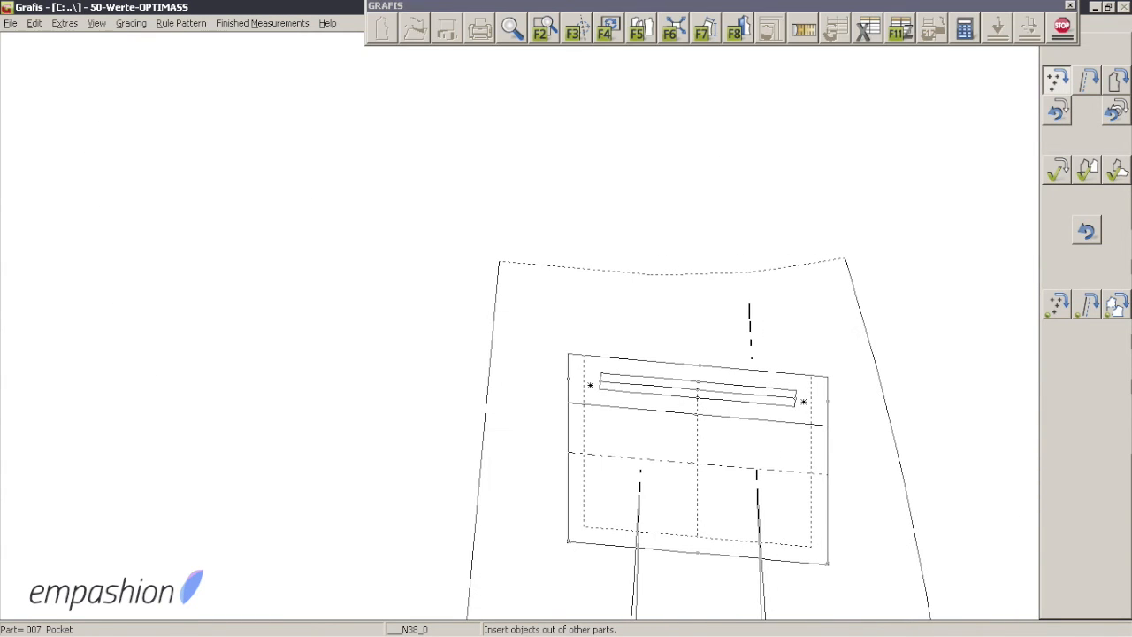
click(592, 394)
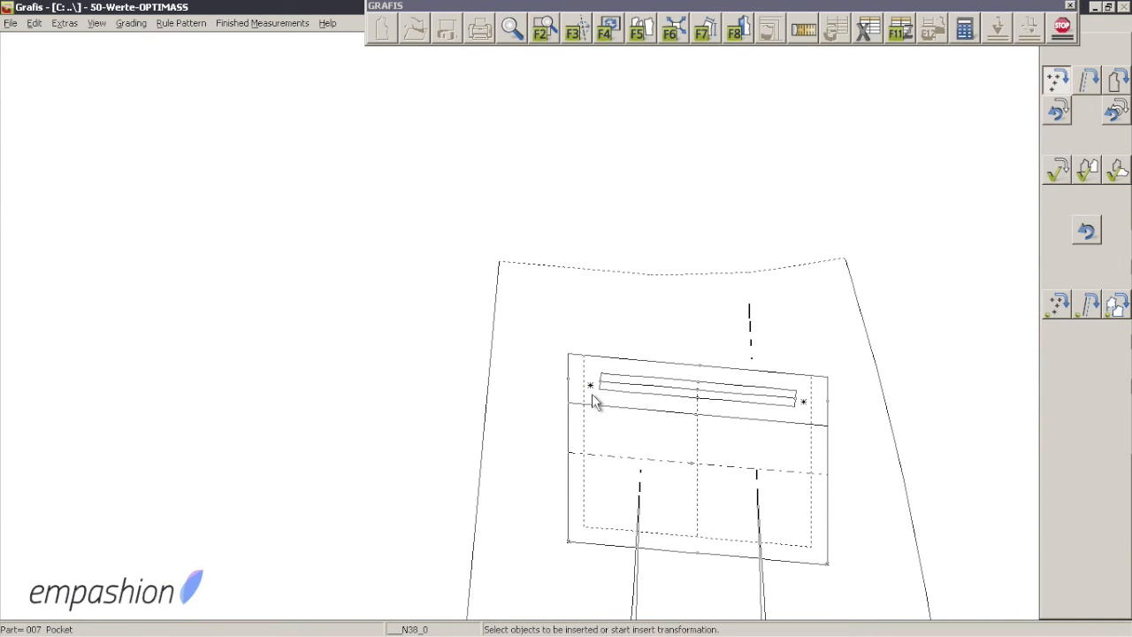
click(511, 36)
scroll(599, 106, down, 3)
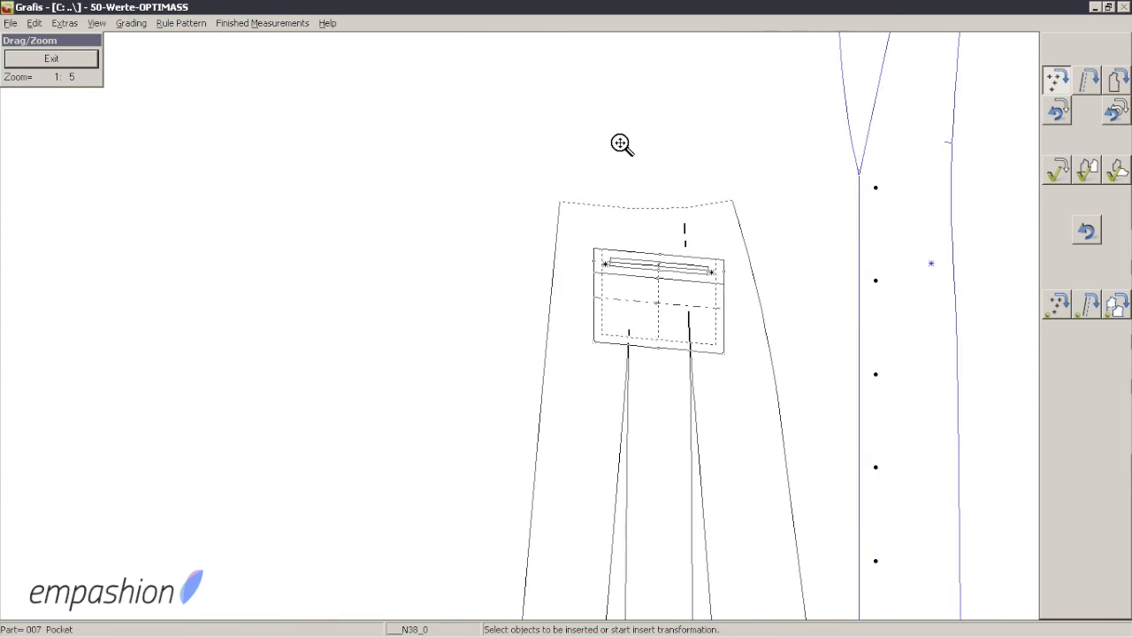
drag(792, 217, 791, 250)
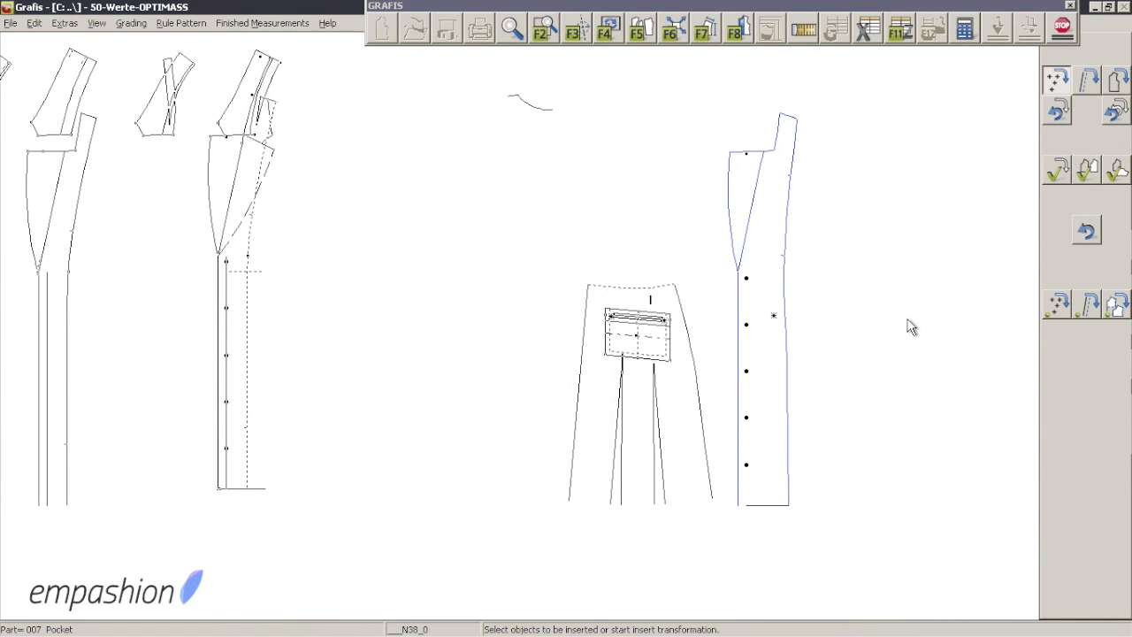
right_click(884, 335)
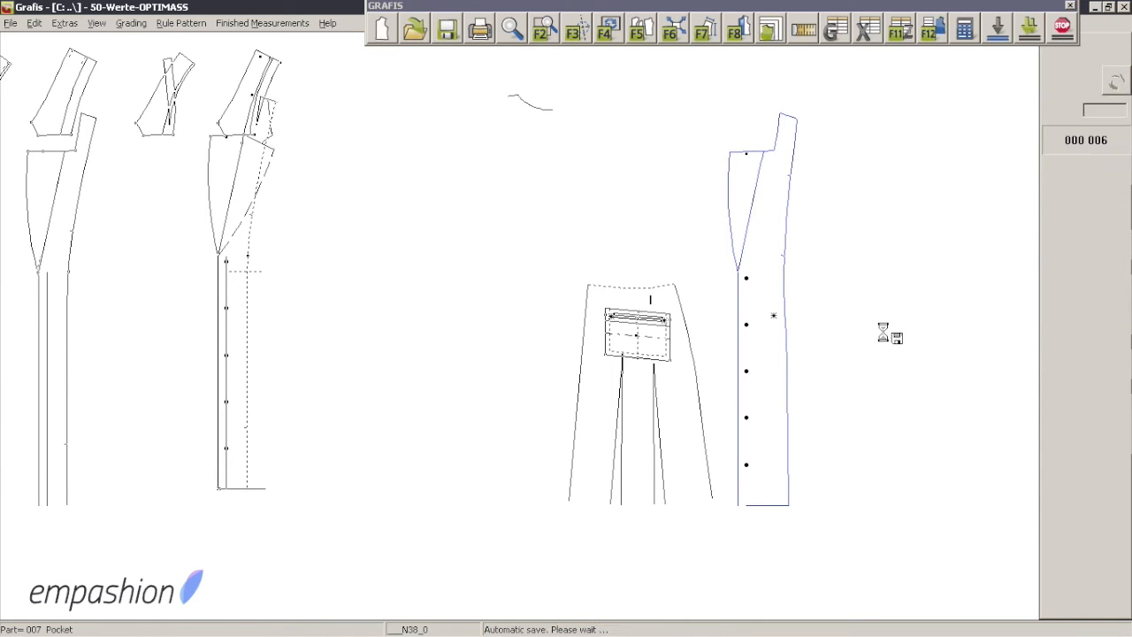
click(668, 37)
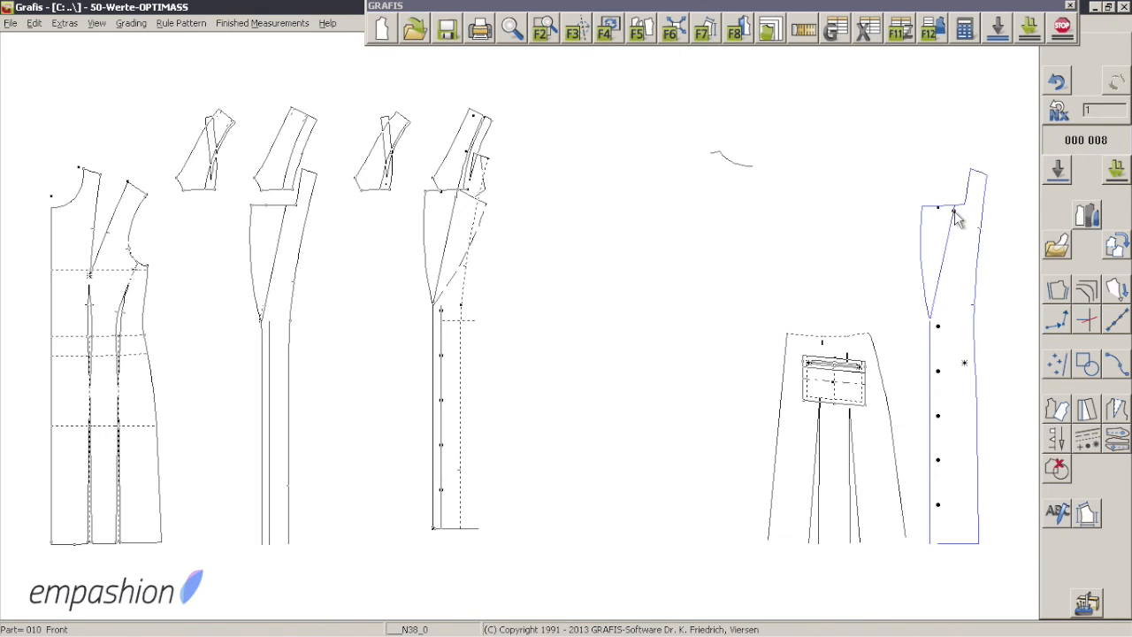
- Reopen the Front edge + collar construction in a test run, set the neckline option to the curved shape, and reactivate Front
click(435, 235)
click(530, 447)
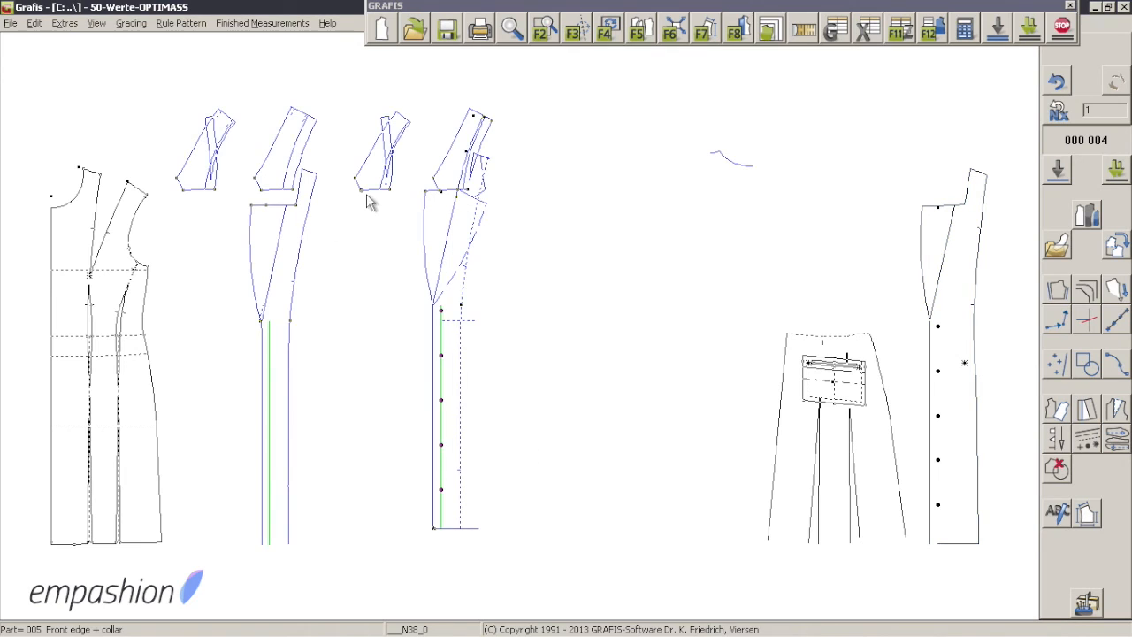
click(416, 243)
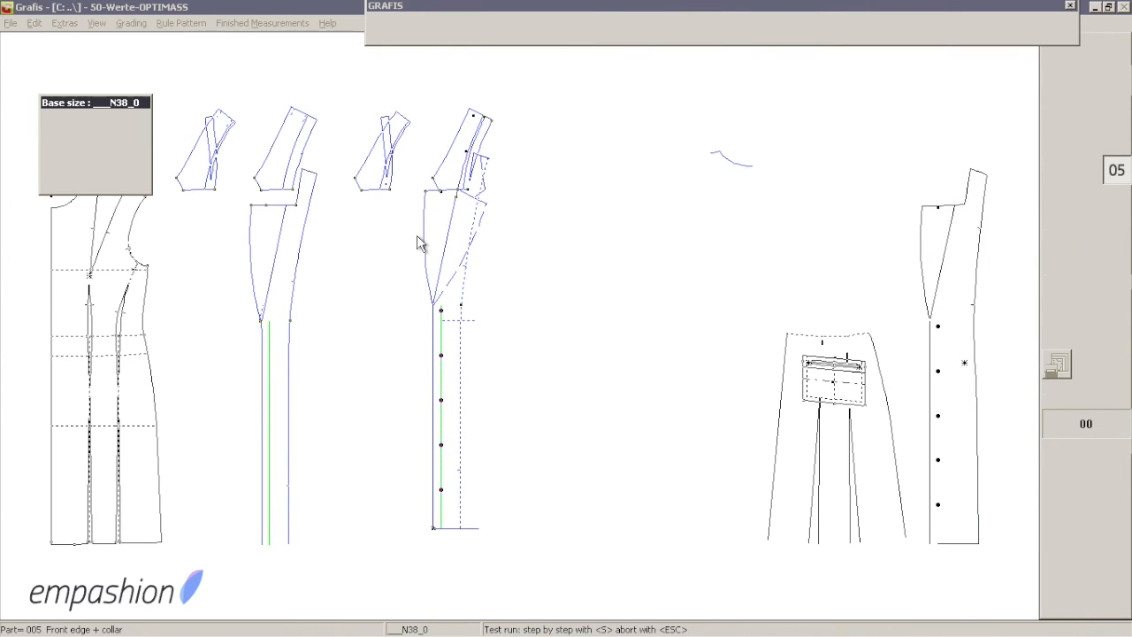
click(462, 190)
drag(460, 185, 459, 189)
right_click(521, 164)
click(315, 95)
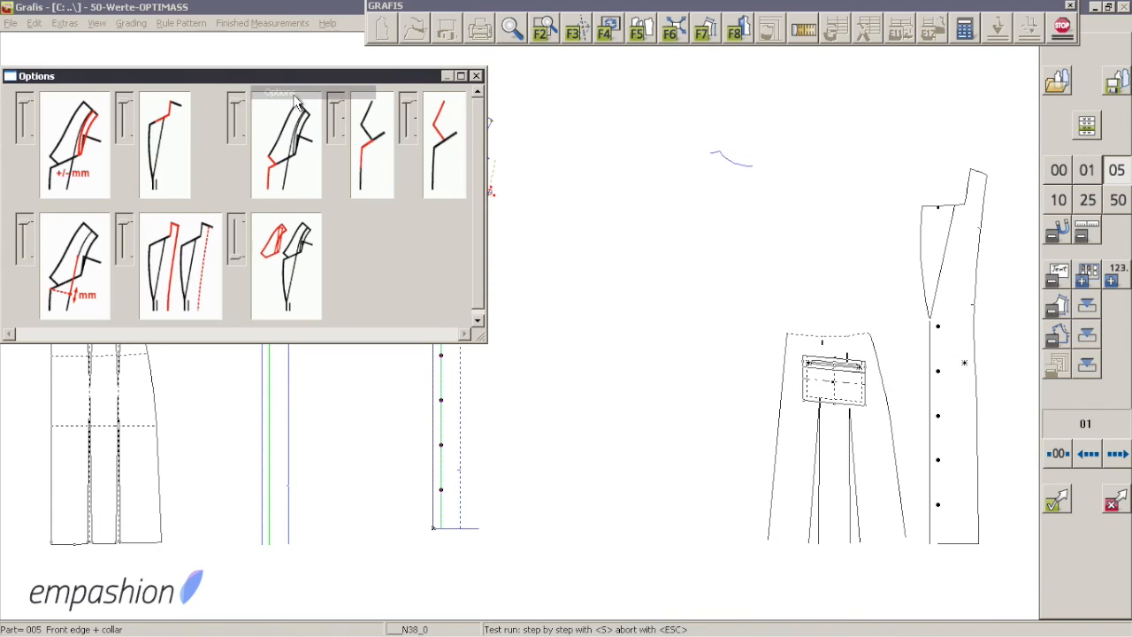
click(129, 123)
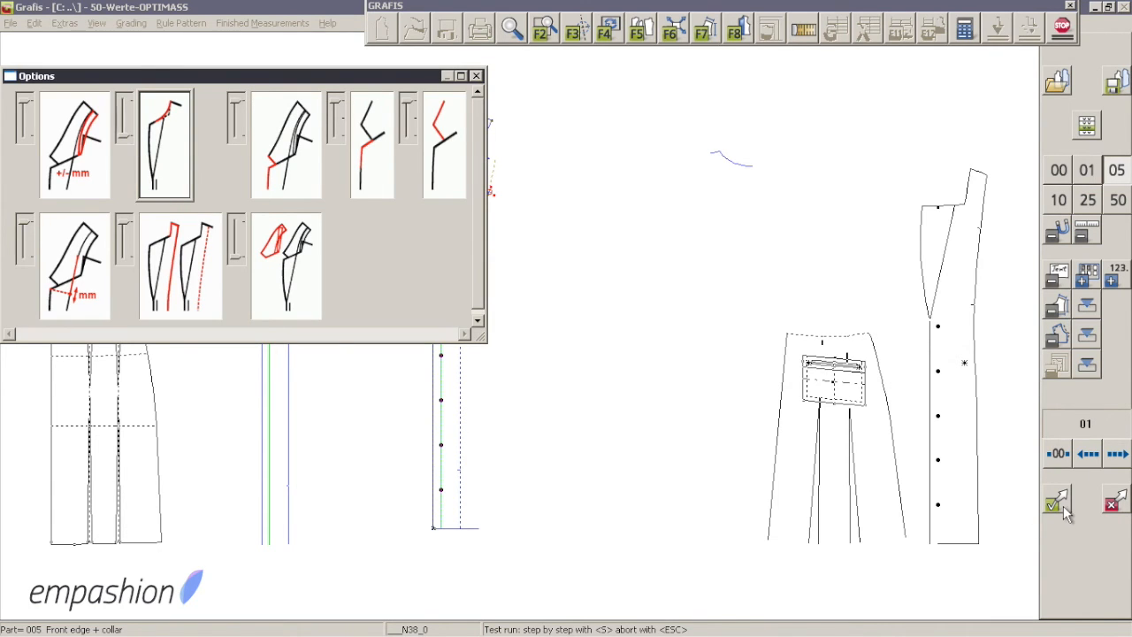
click(1064, 510)
click(996, 31)
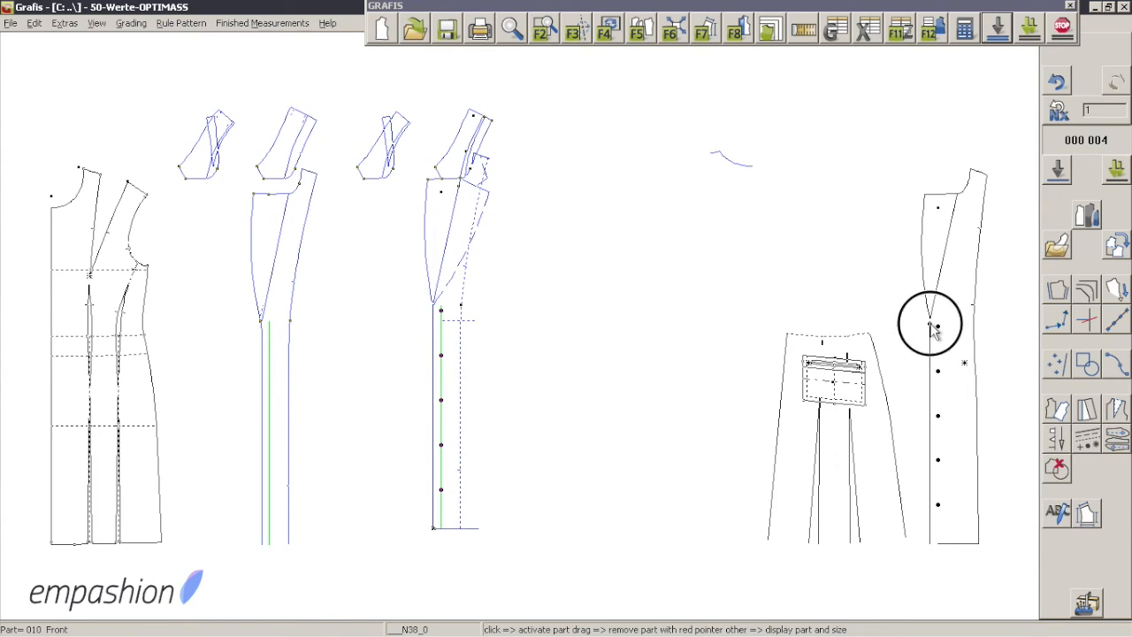
- Create a corner between the front edge and the hem line of Front
click(1075, 291)
click(912, 530)
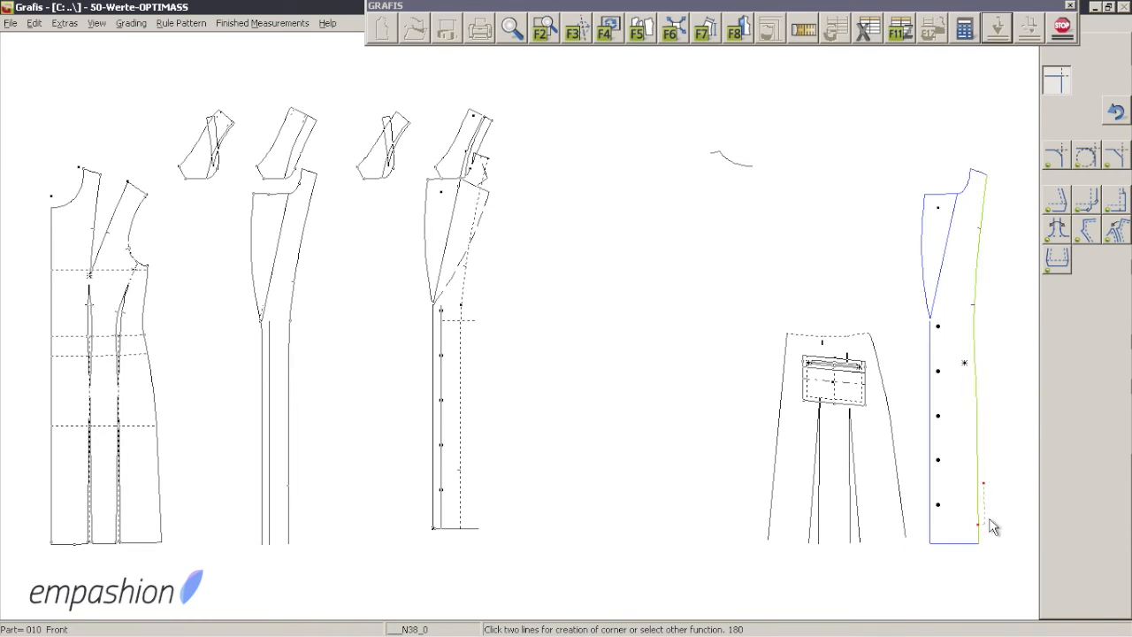
right_click(1001, 491)
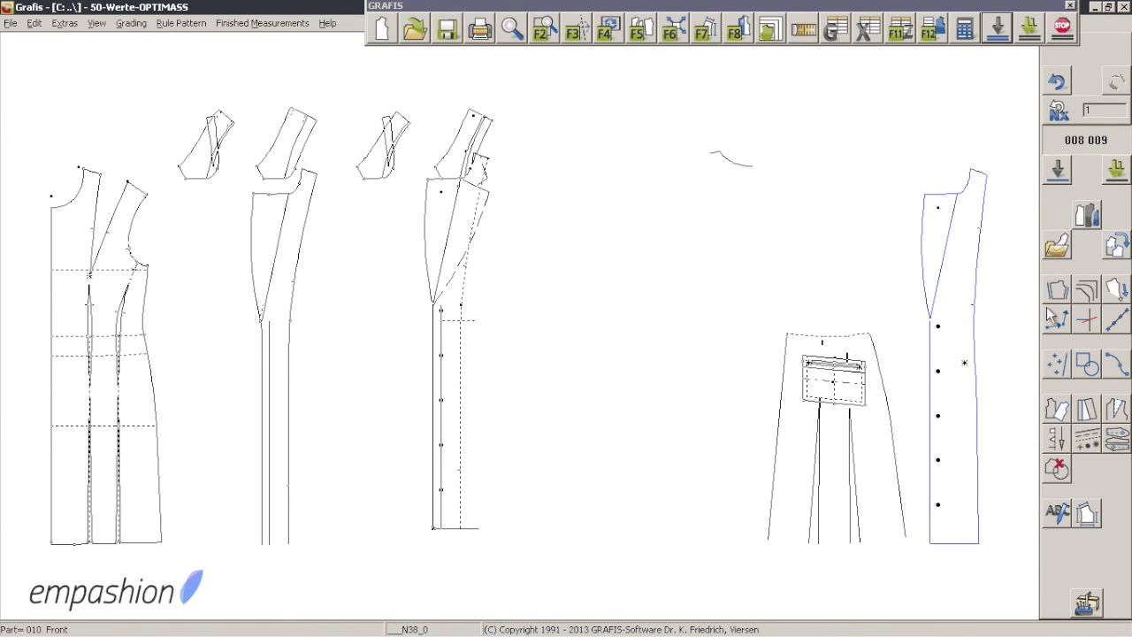
- Activate Front edge + collar despite its dependent parts, run its construction, and compare its lapel point with the one in Front
click(972, 222)
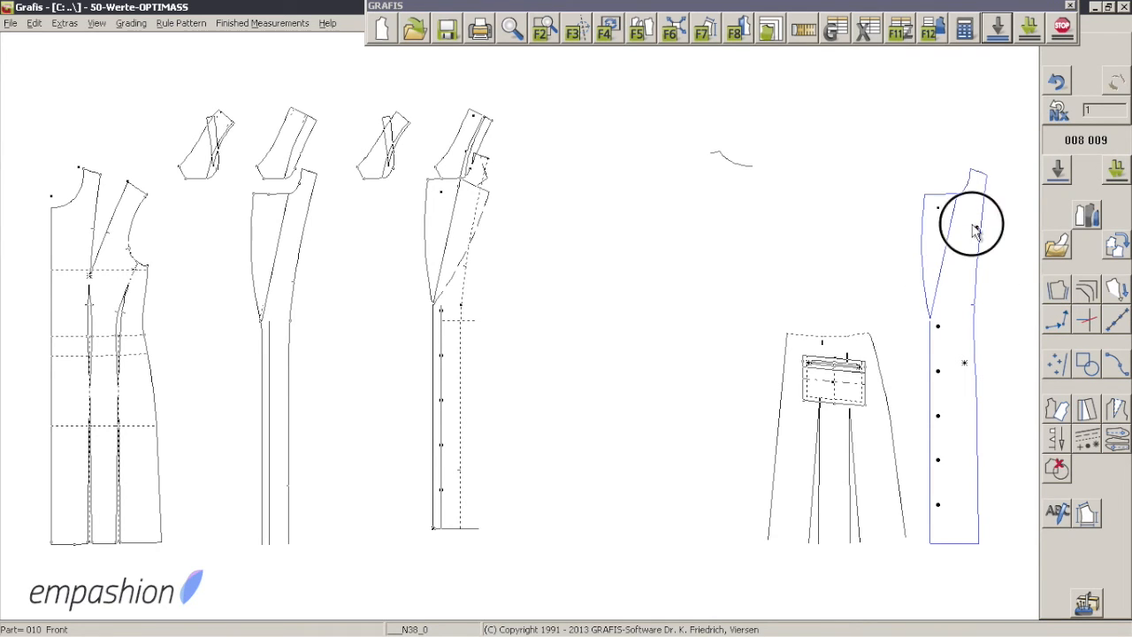
click(512, 30)
scroll(440, 190, up, 2)
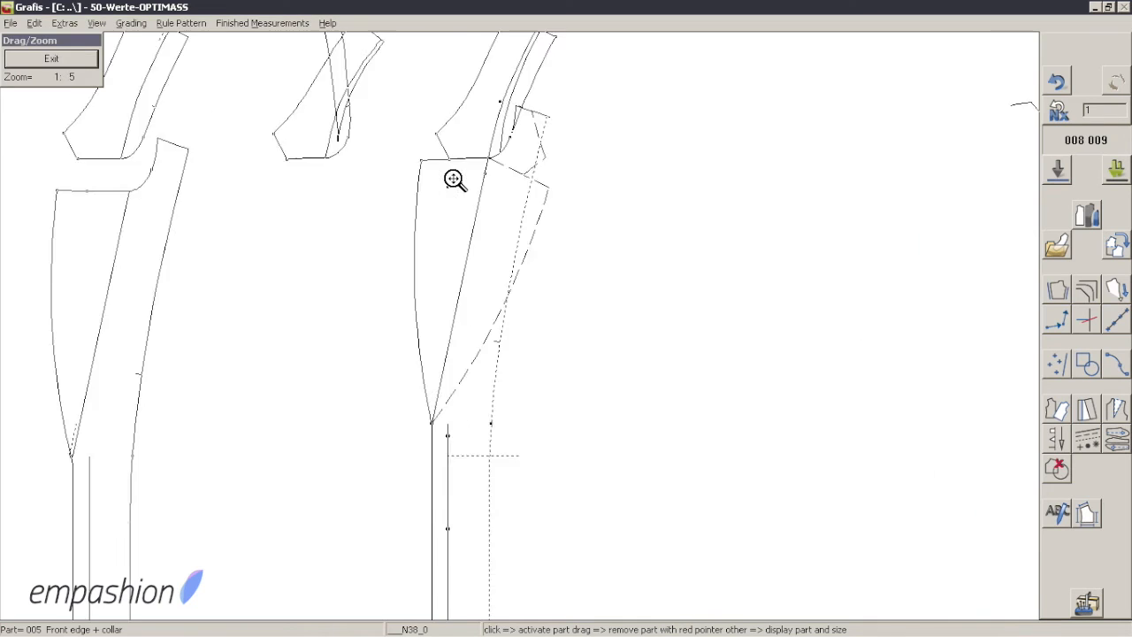
click(581, 186)
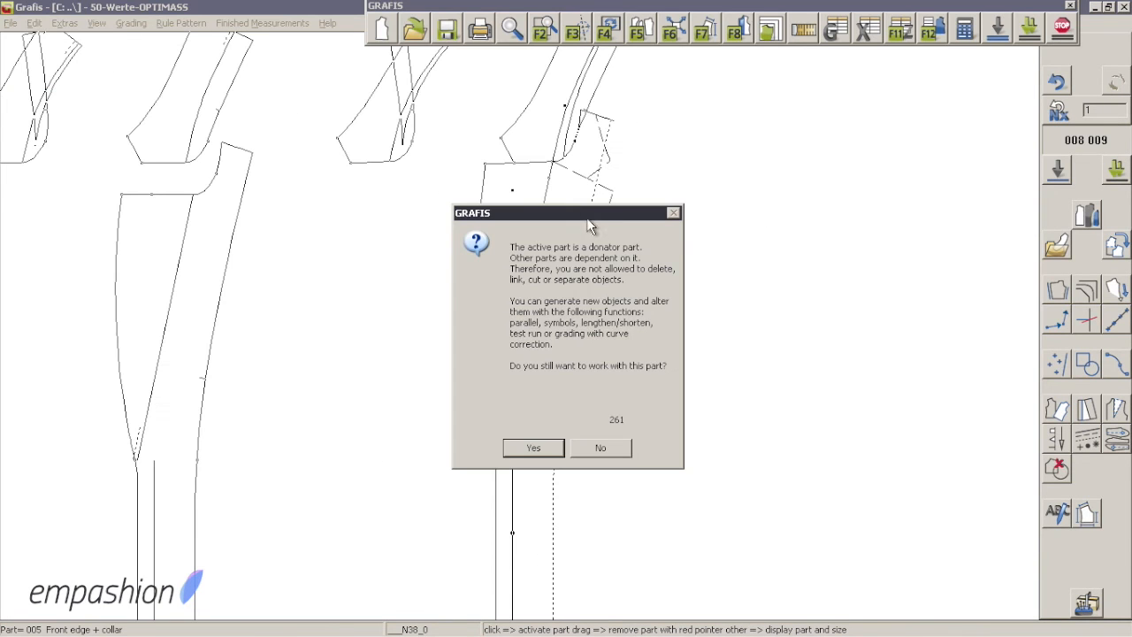
key(Return)
click(1048, 182)
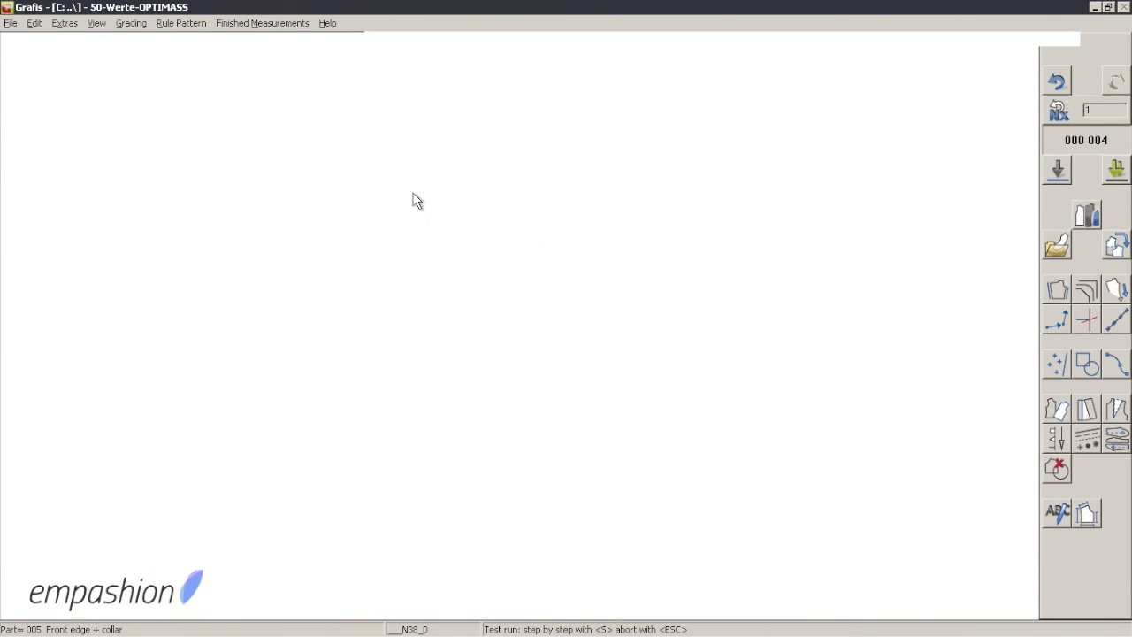
click(504, 29)
right_click(649, 124)
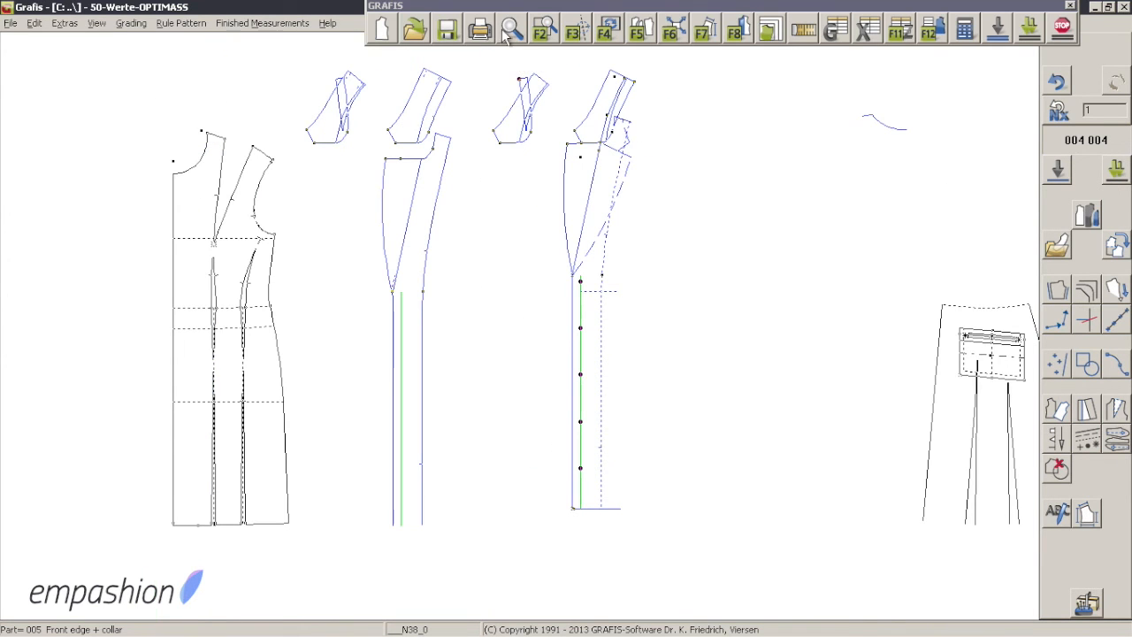
click(509, 29)
drag(687, 150, 445, 225)
right_click(895, 236)
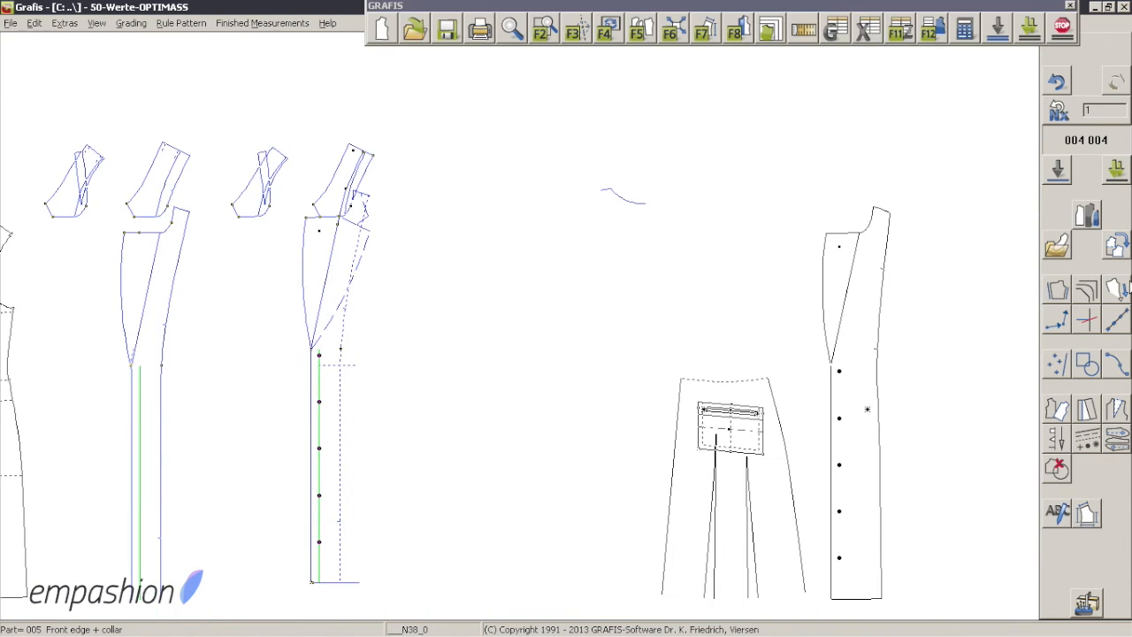
- Activate Front and delete the marking point inside its lapel
click(840, 252)
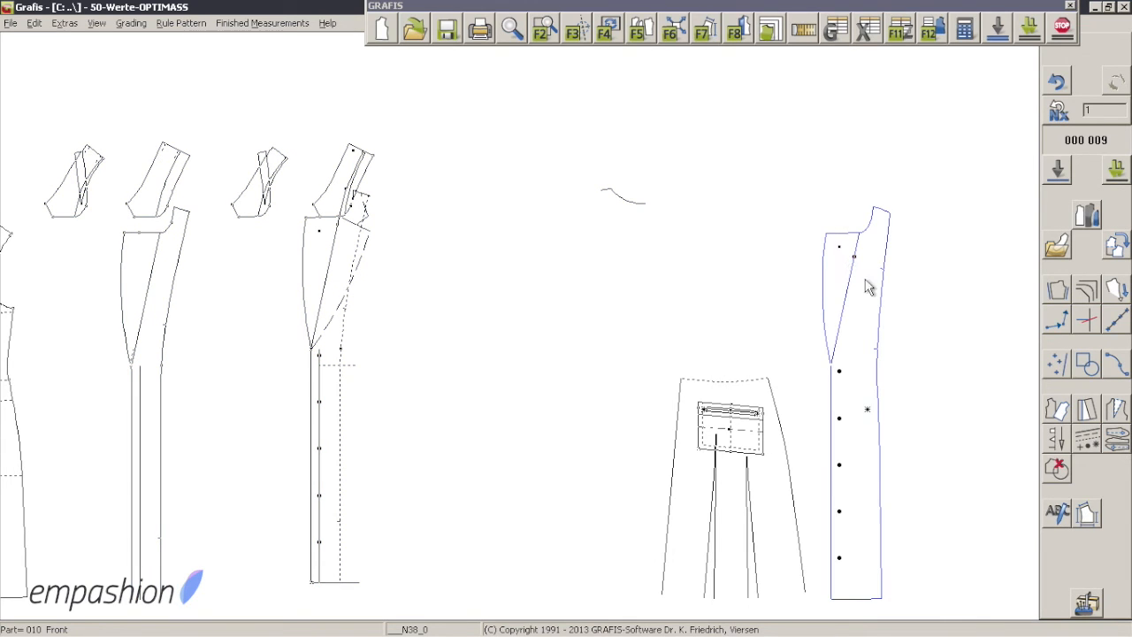
click(1056, 468)
click(1055, 82)
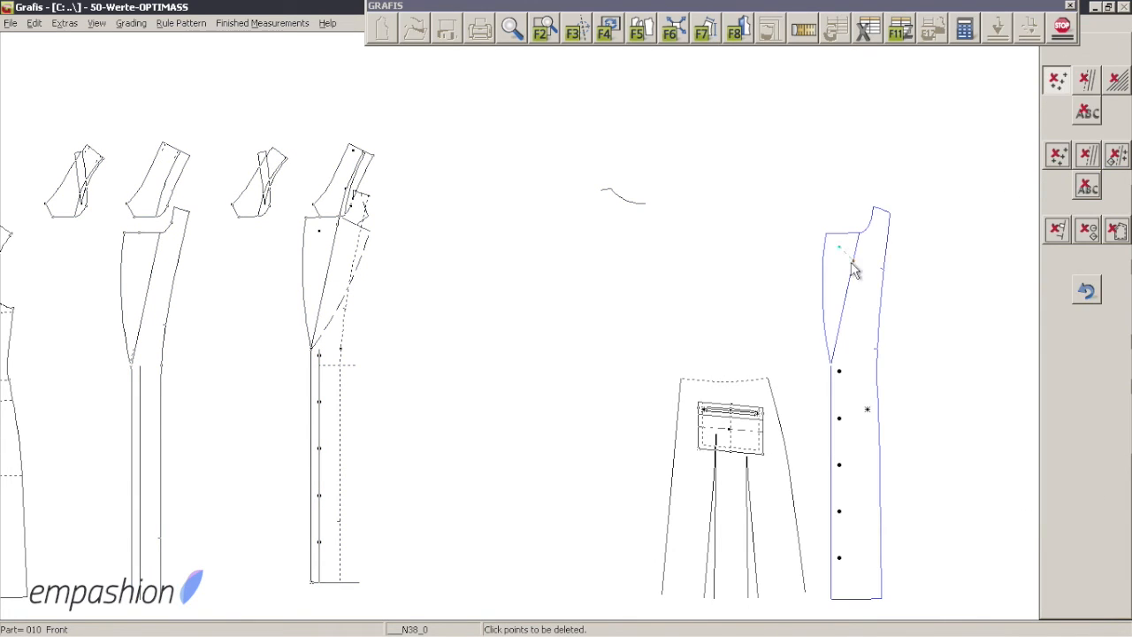
right_click(862, 269)
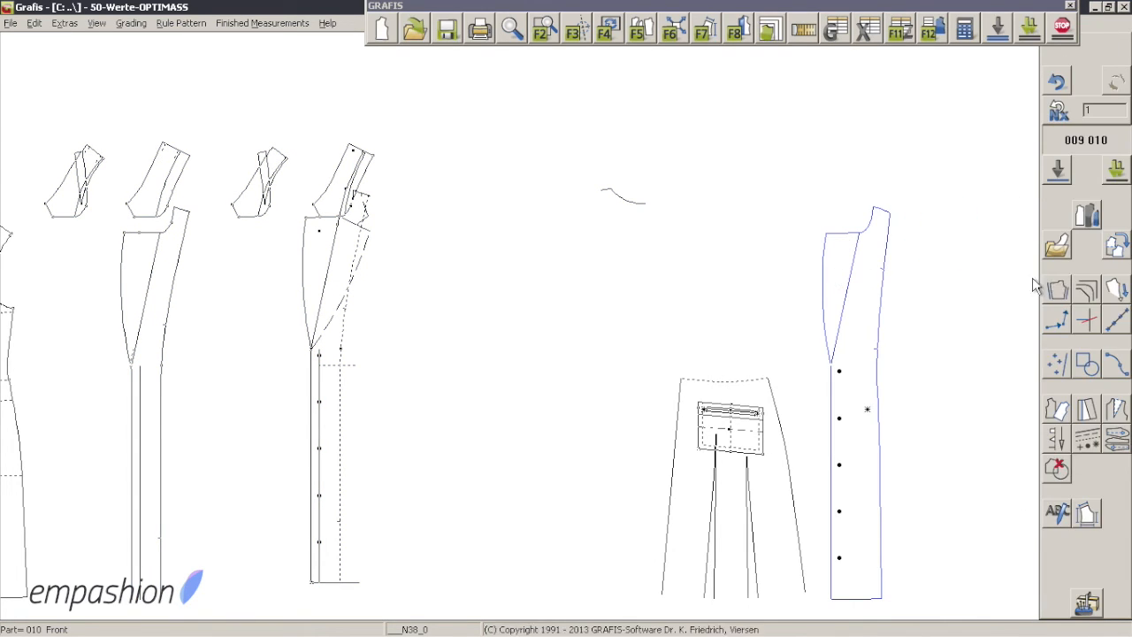
- Insert the collar attachment point on the lapel's upper edge from Front edge + collar into Front
click(1125, 255)
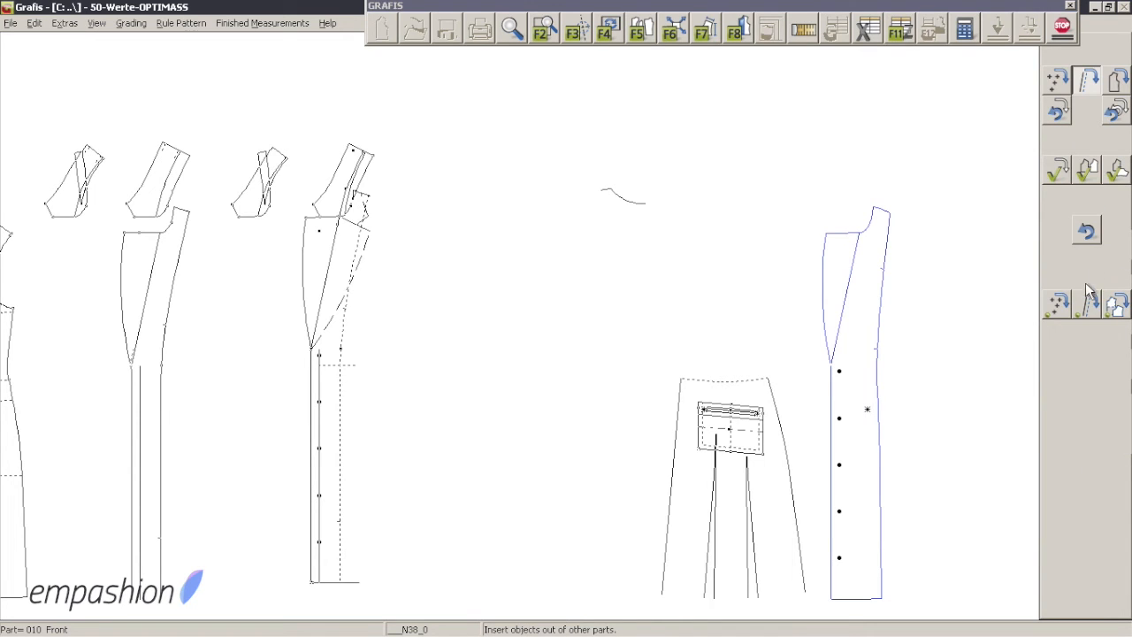
click(1057, 88)
click(326, 219)
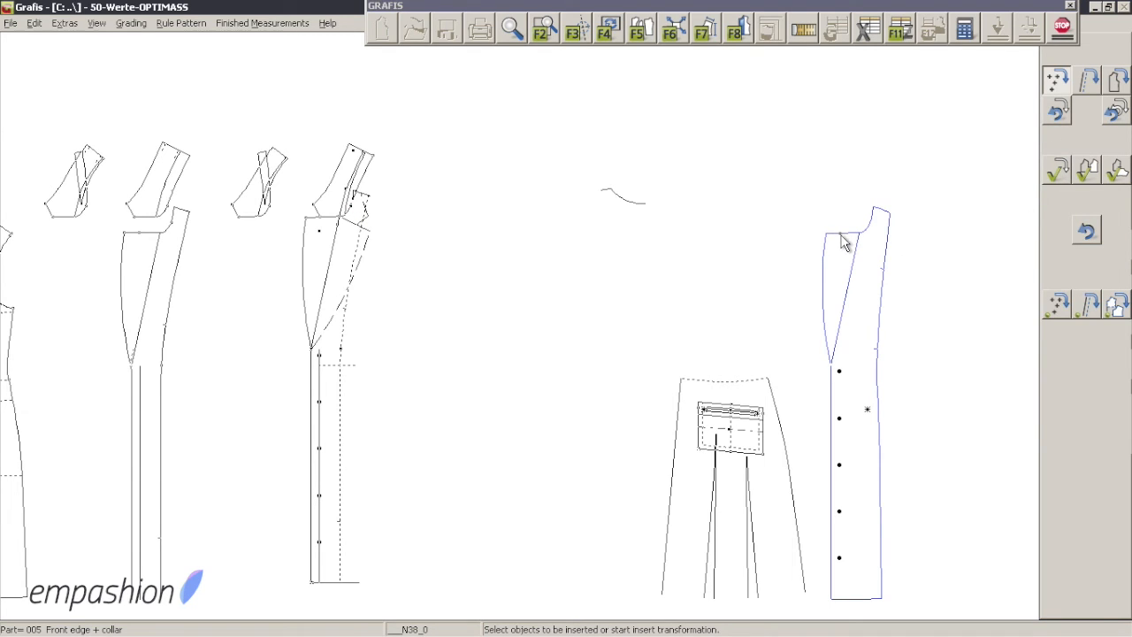
right_click(975, 233)
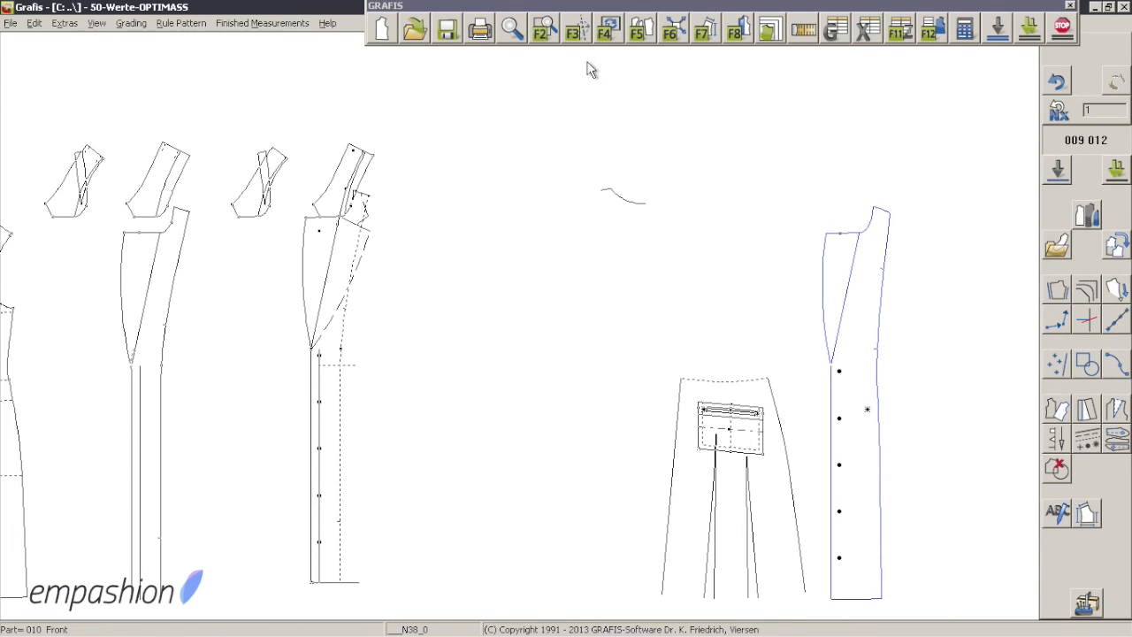
- Make all pattern pieces of the model visible and rearrange them in the drawing area
click(511, 29)
scroll(508, 247, down, 1)
drag(512, 273, 698, 268)
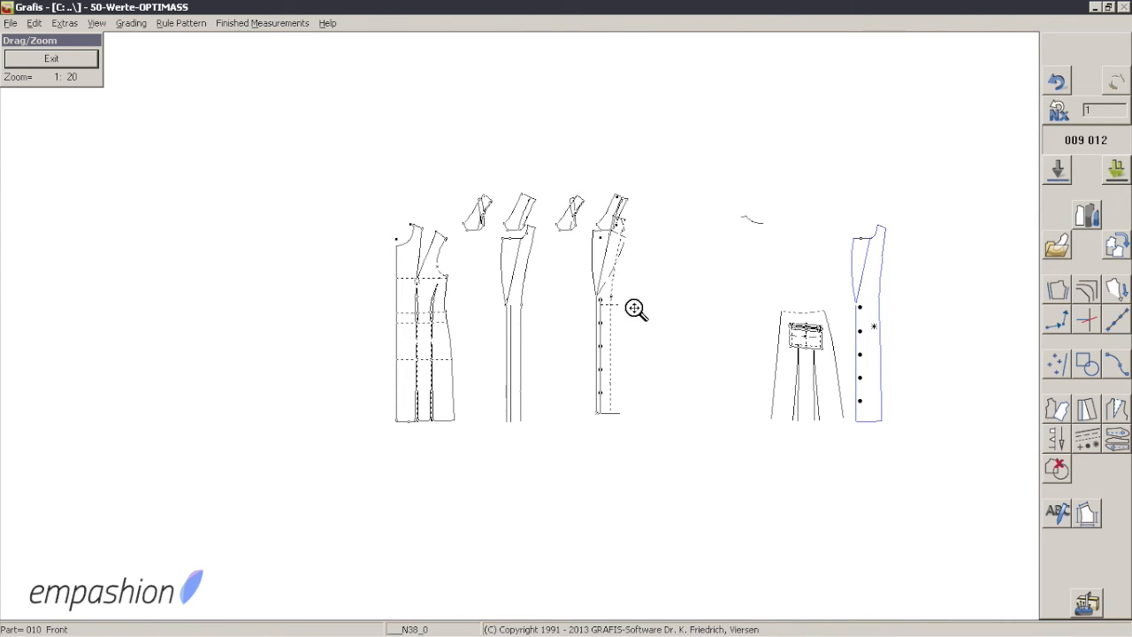
key(Escape)
click(1089, 219)
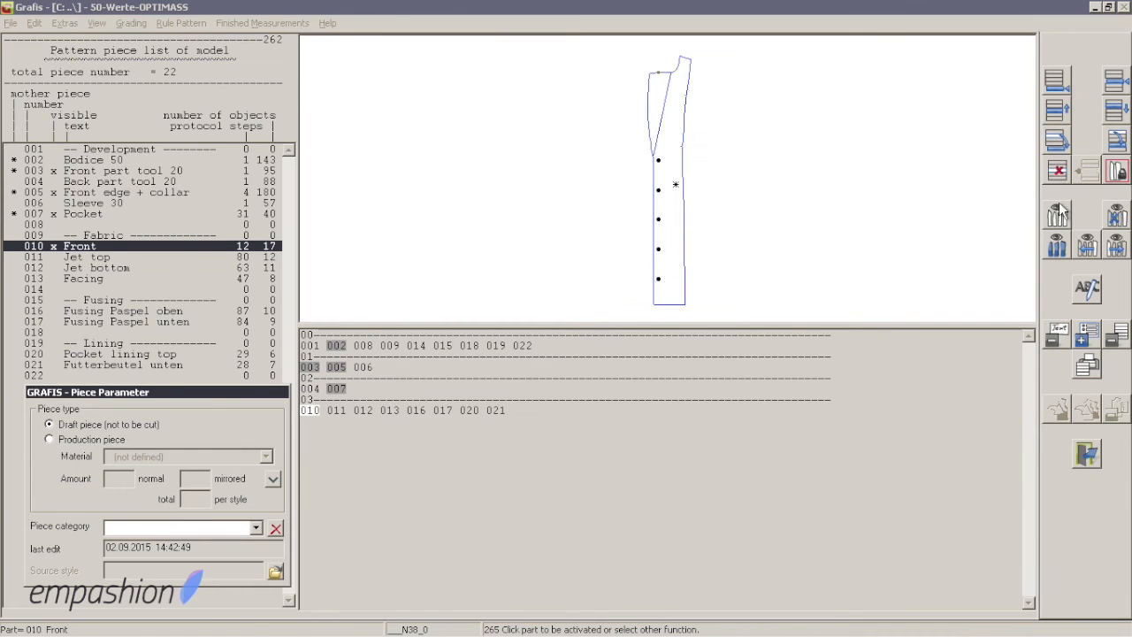
click(1057, 213)
right_click(695, 224)
click(636, 27)
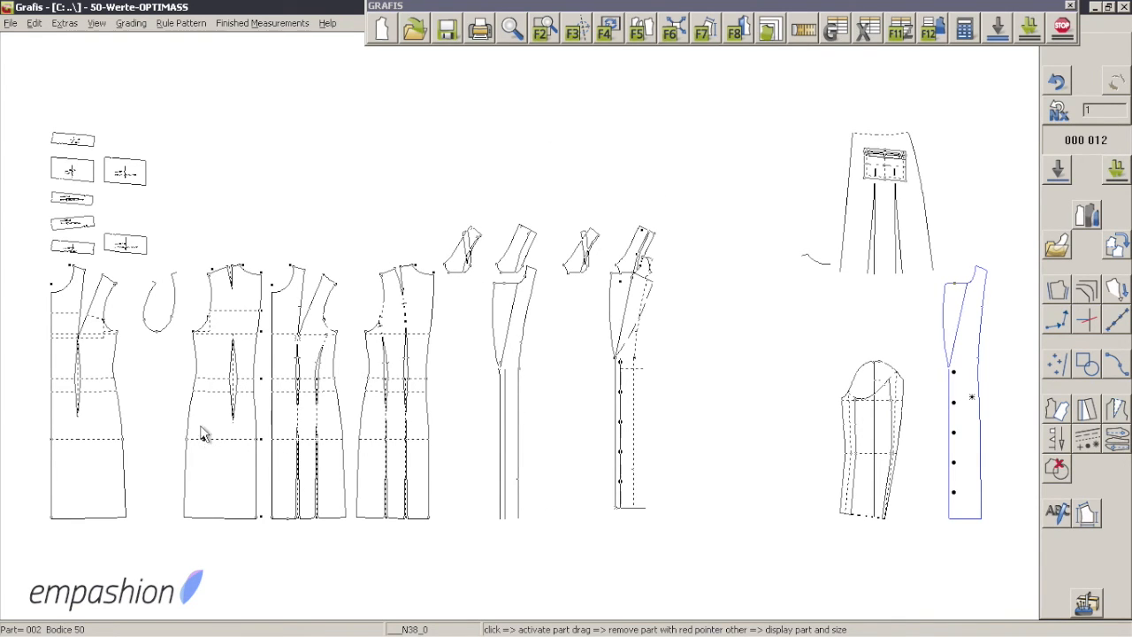
- Activate Bodice 50, shorten it at the hem by 245 mm in a test run, and update all dependent pieces
click(202, 433)
click(511, 448)
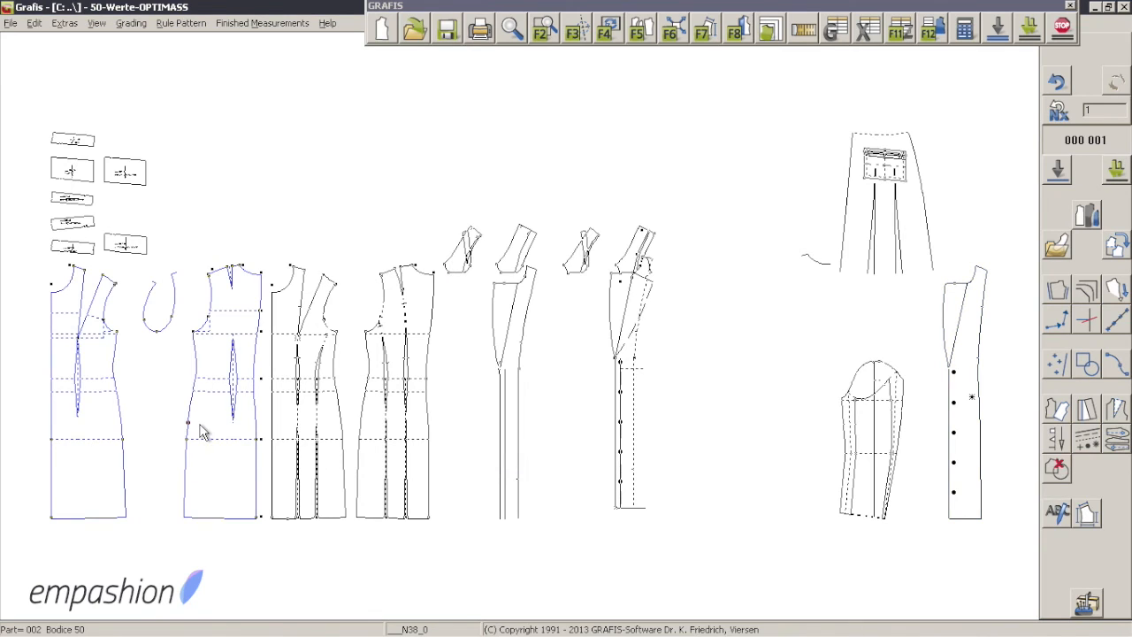
right_click(199, 431)
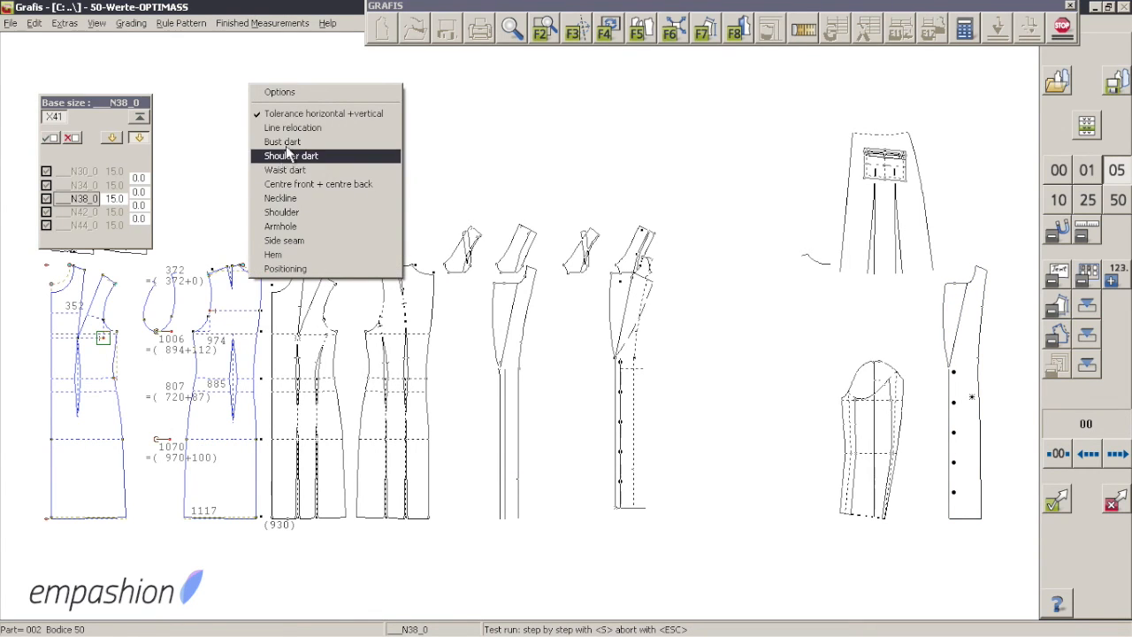
click(287, 128)
click(168, 513)
drag(168, 513, 157, 454)
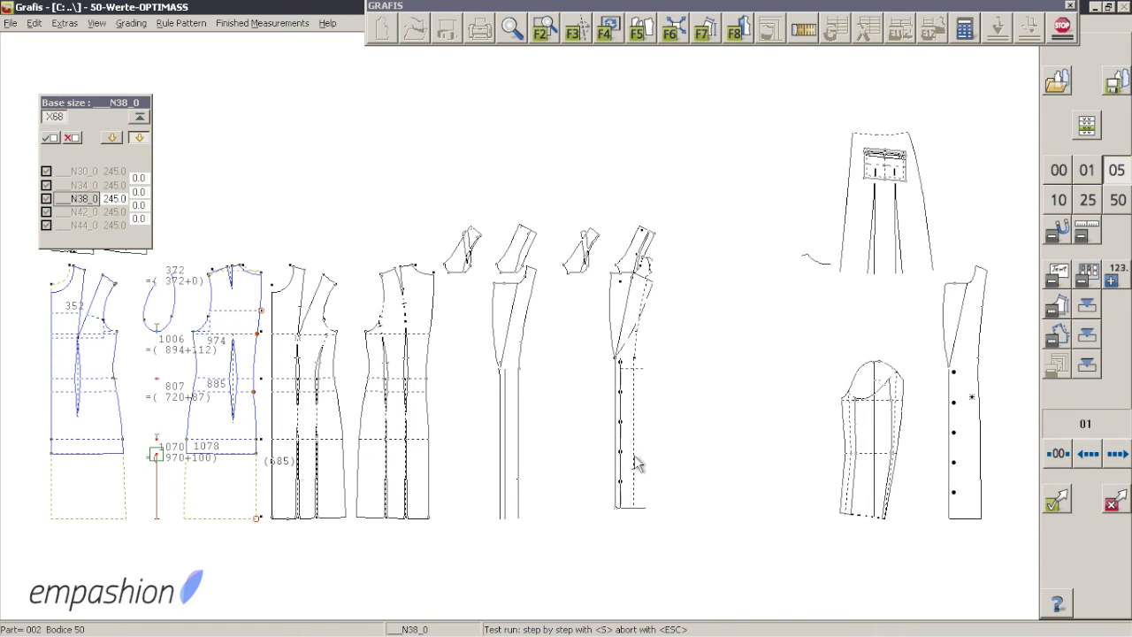
click(1054, 500)
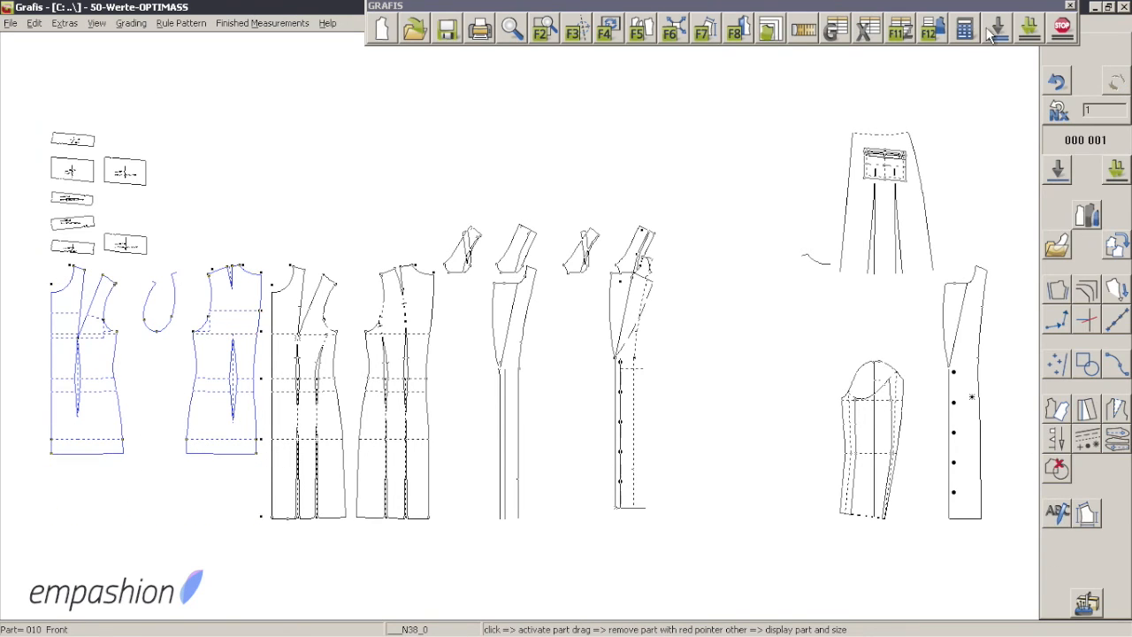
click(997, 29)
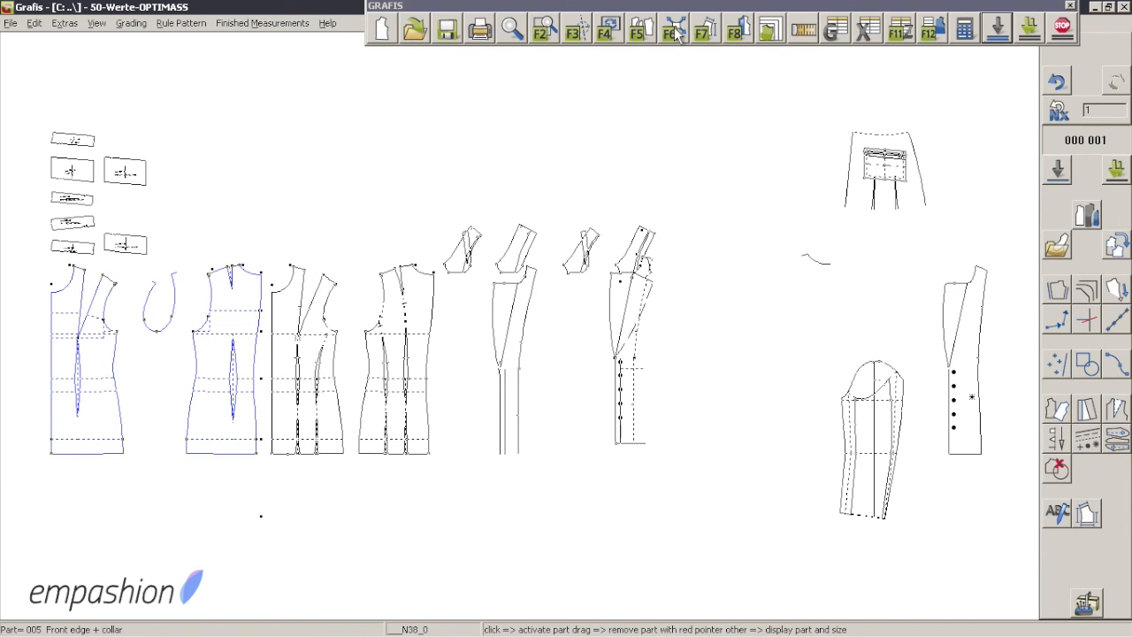
click(637, 31)
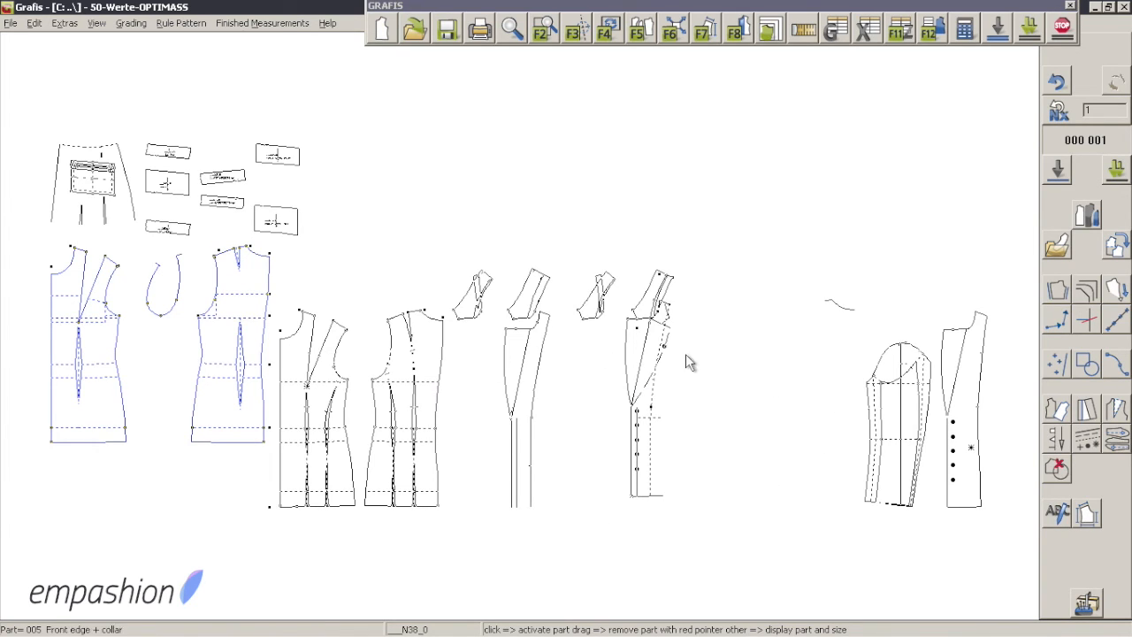
click(1081, 215)
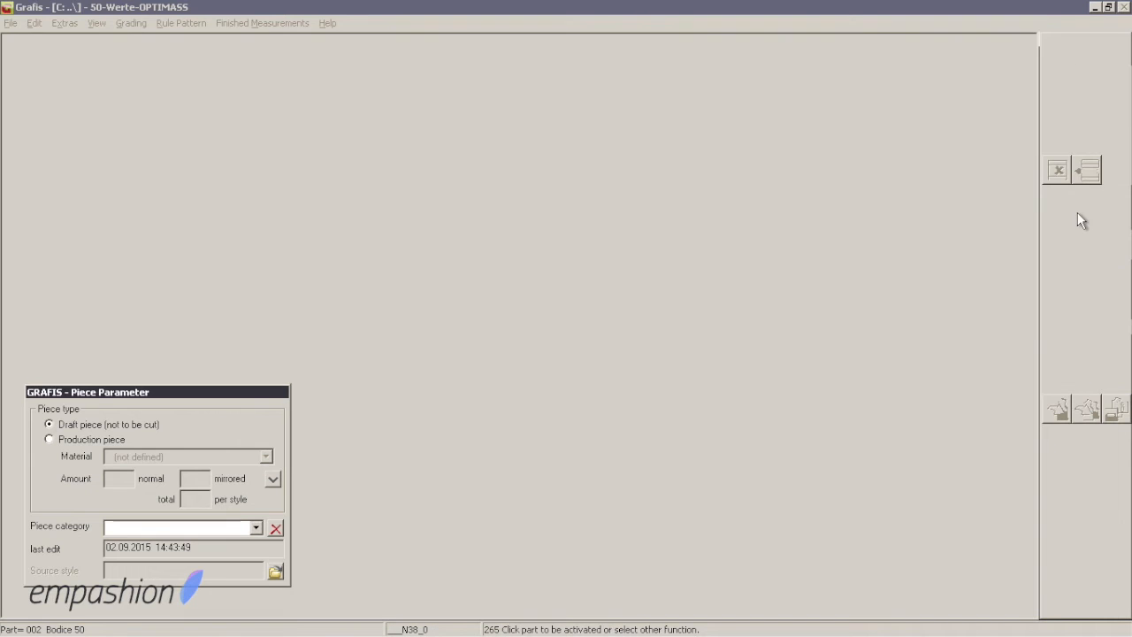
right_click(490, 243)
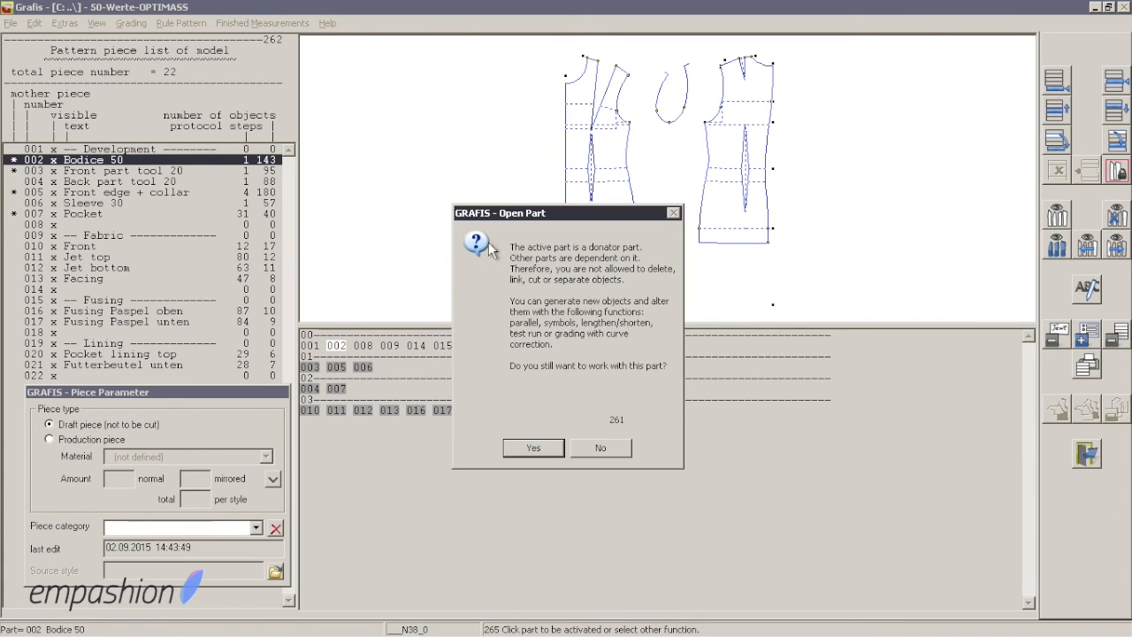
click(544, 445)
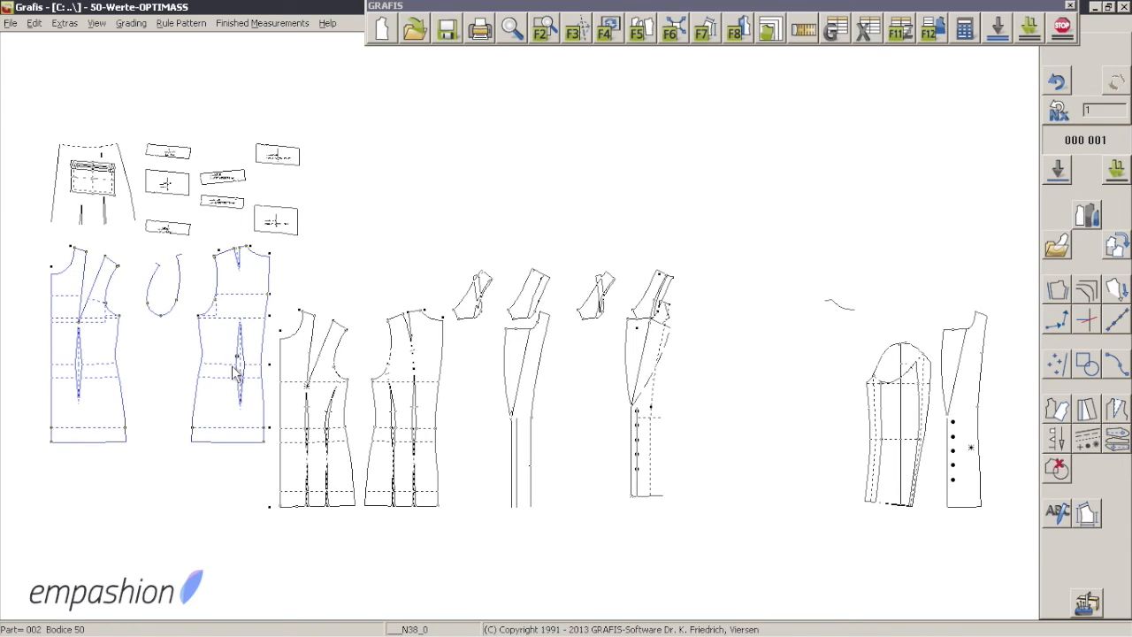
- Insert a new pattern piece at position 008, between Pocket and the Fabric section, and make it active
click(1087, 218)
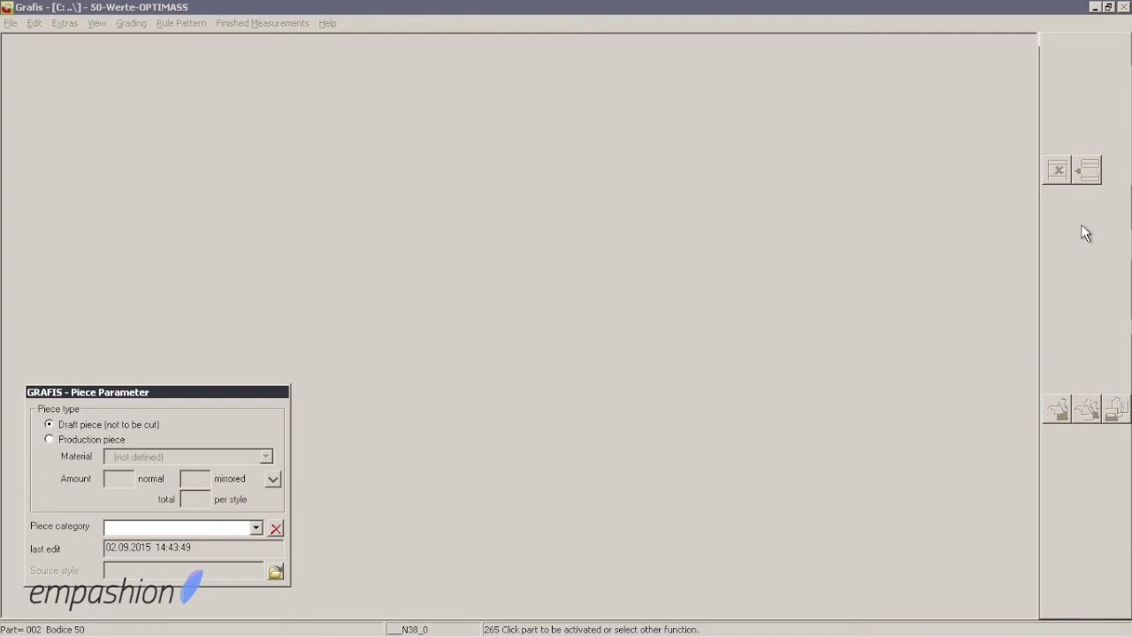
drag(151, 391, 860, 434)
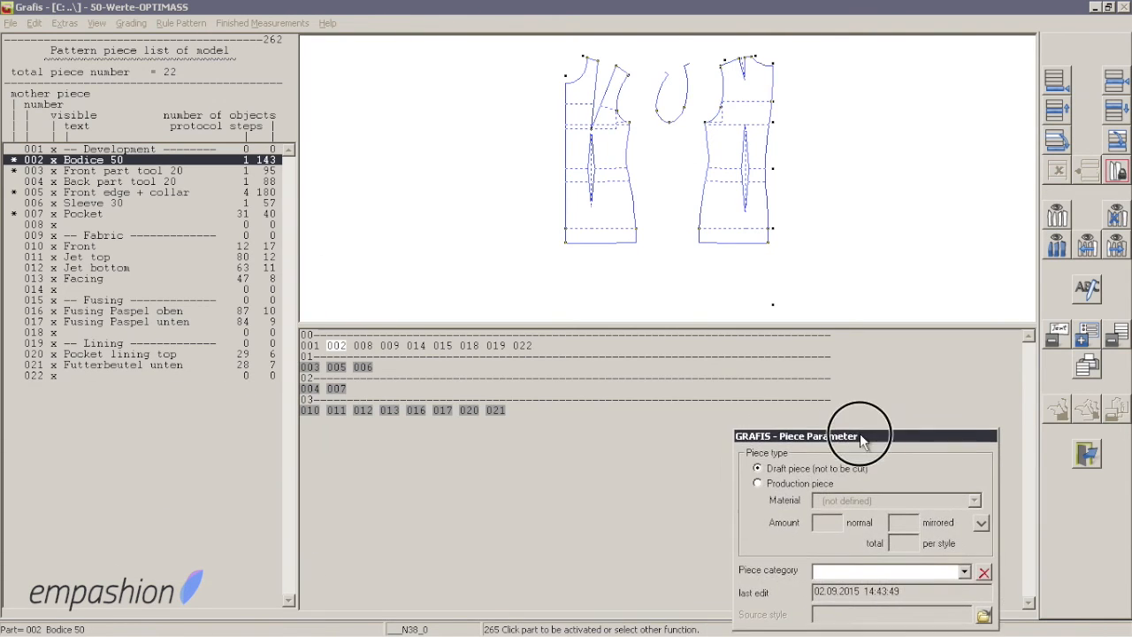
click(122, 225)
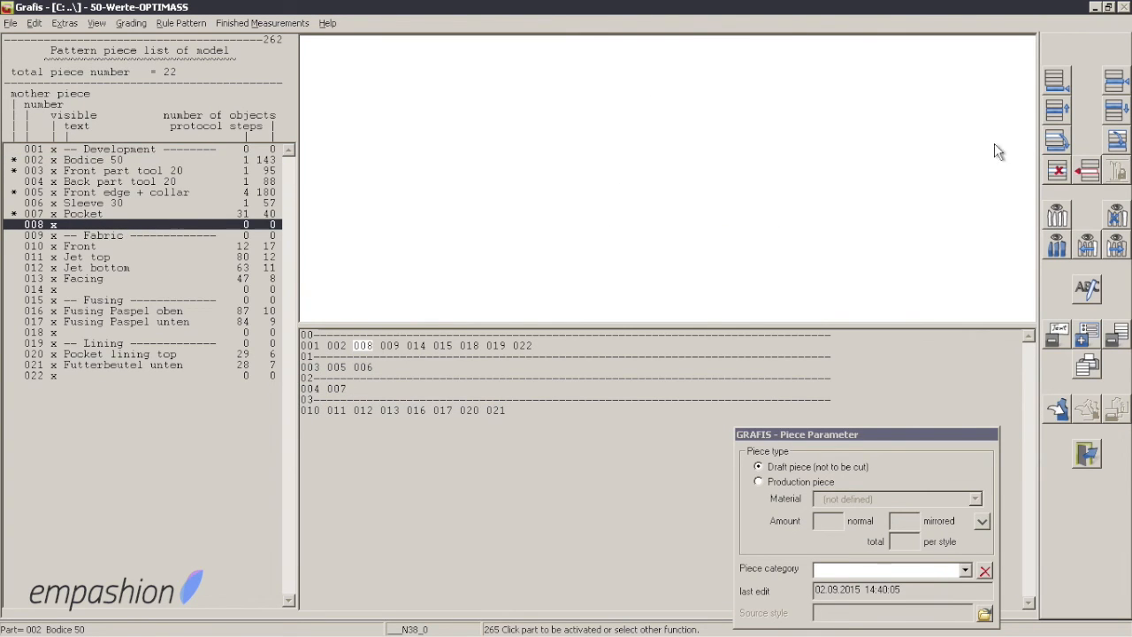
click(1117, 83)
right_click(511, 211)
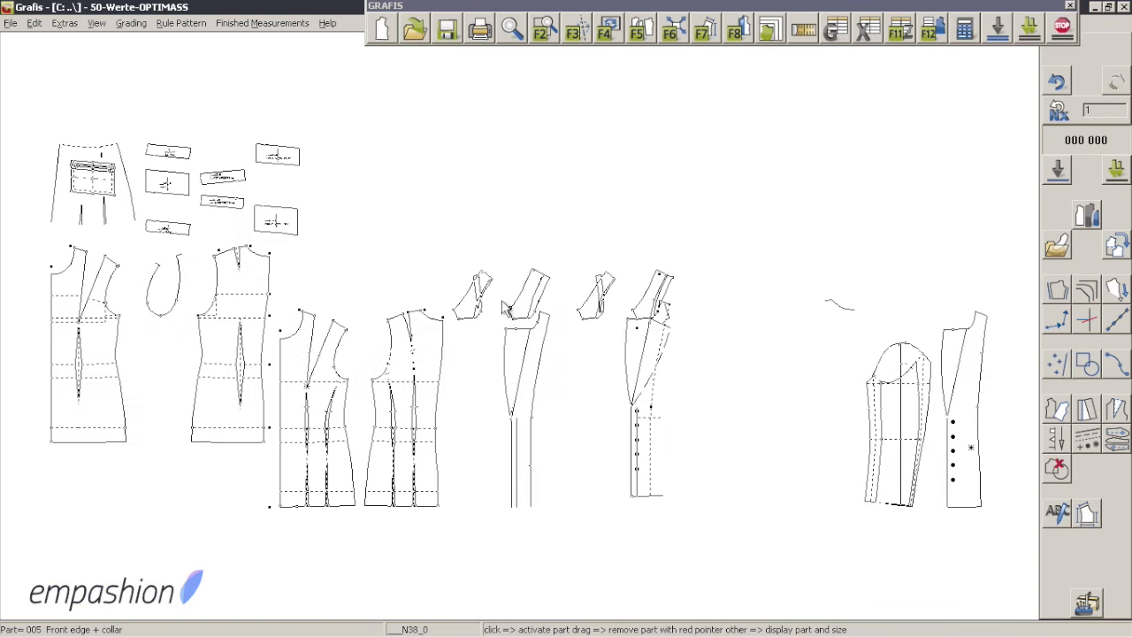
click(1055, 250)
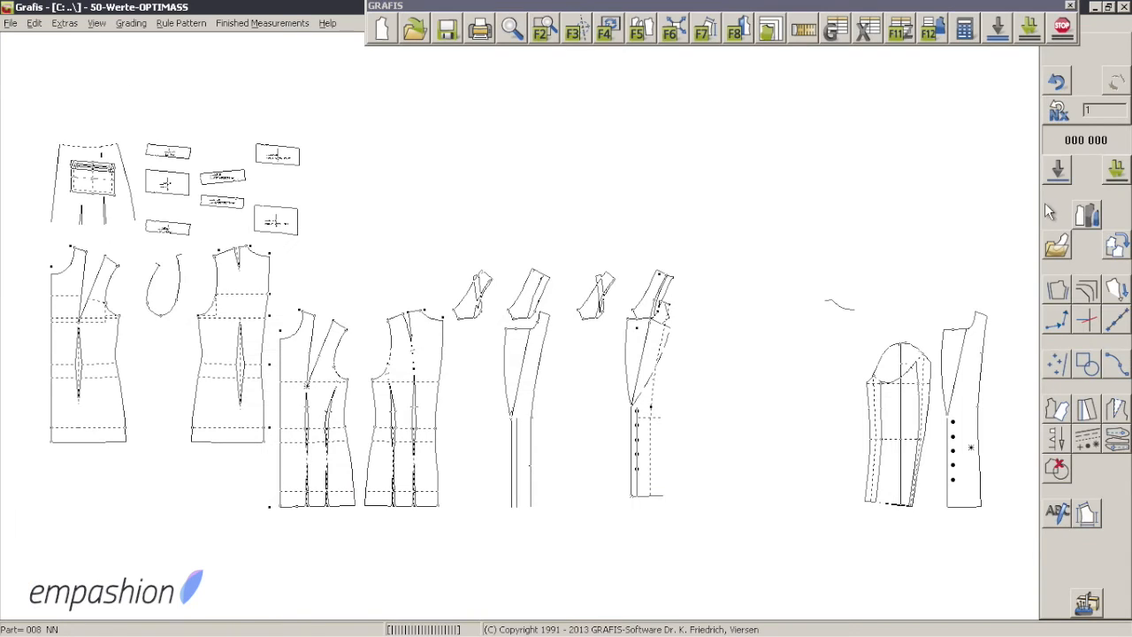
- Hide all pattern pieces except Bodice 50 and the new piece 008
click(1077, 213)
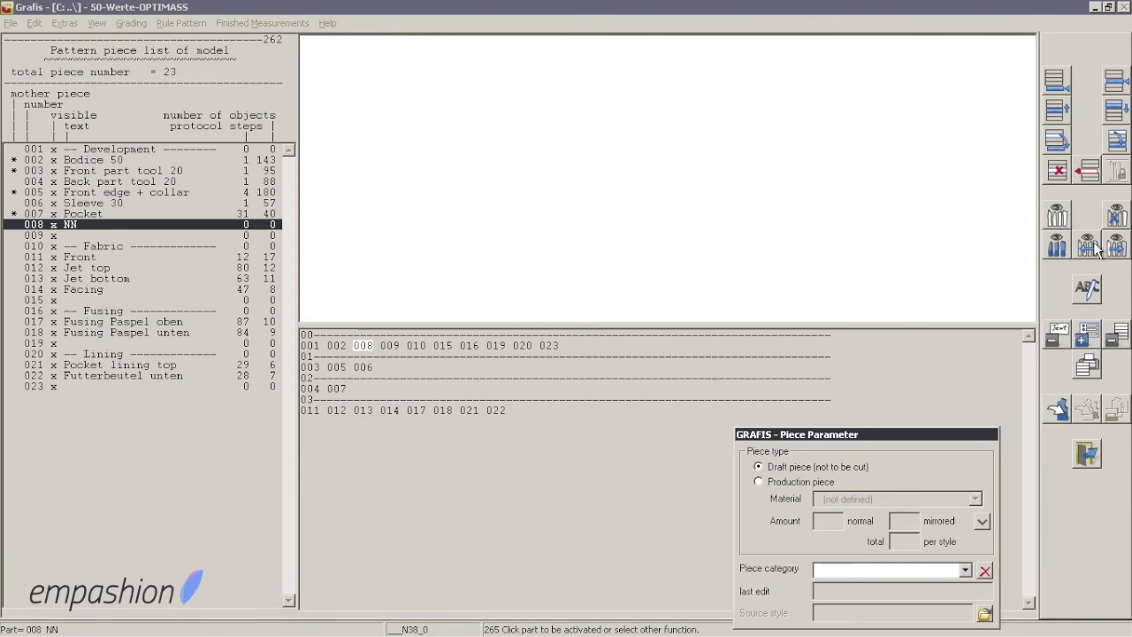
click(1113, 217)
click(58, 159)
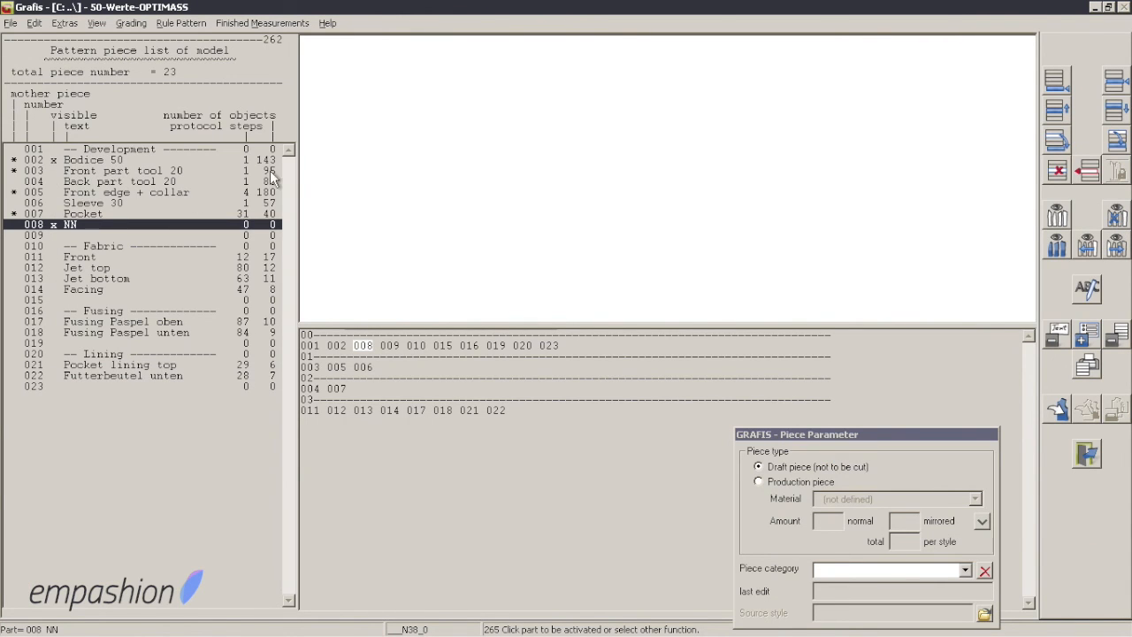
right_click(627, 181)
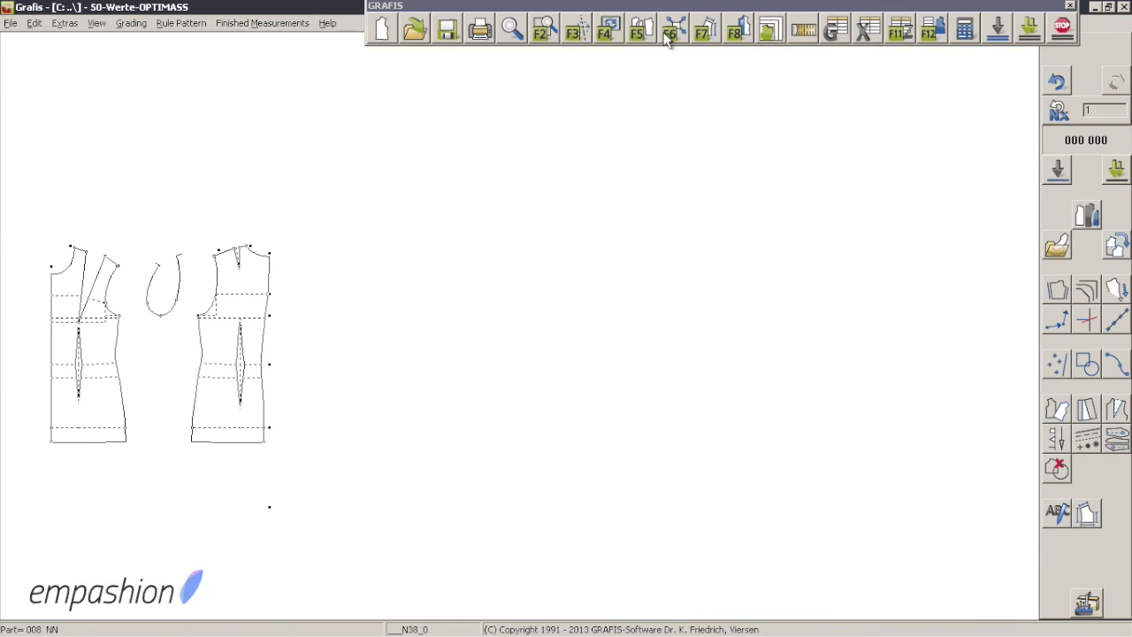
click(663, 35)
- Construct the women's bodice tool Front part 20 in piece 008 based on Bodice 50, and arrange the pieces side by side
click(1050, 245)
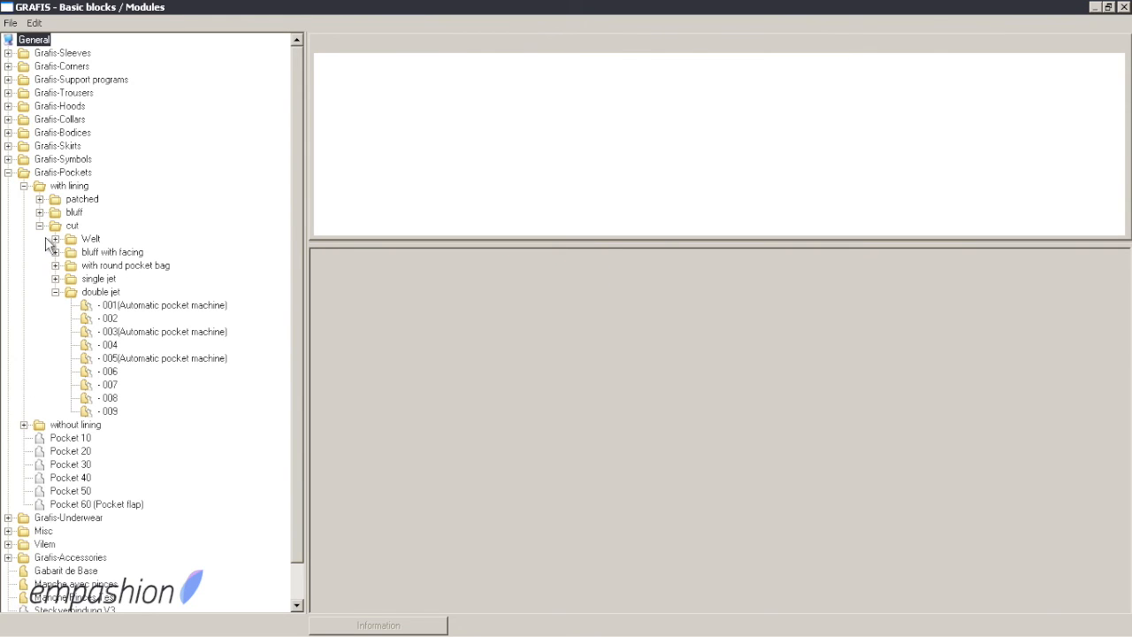
click(39, 226)
click(23, 185)
click(7, 173)
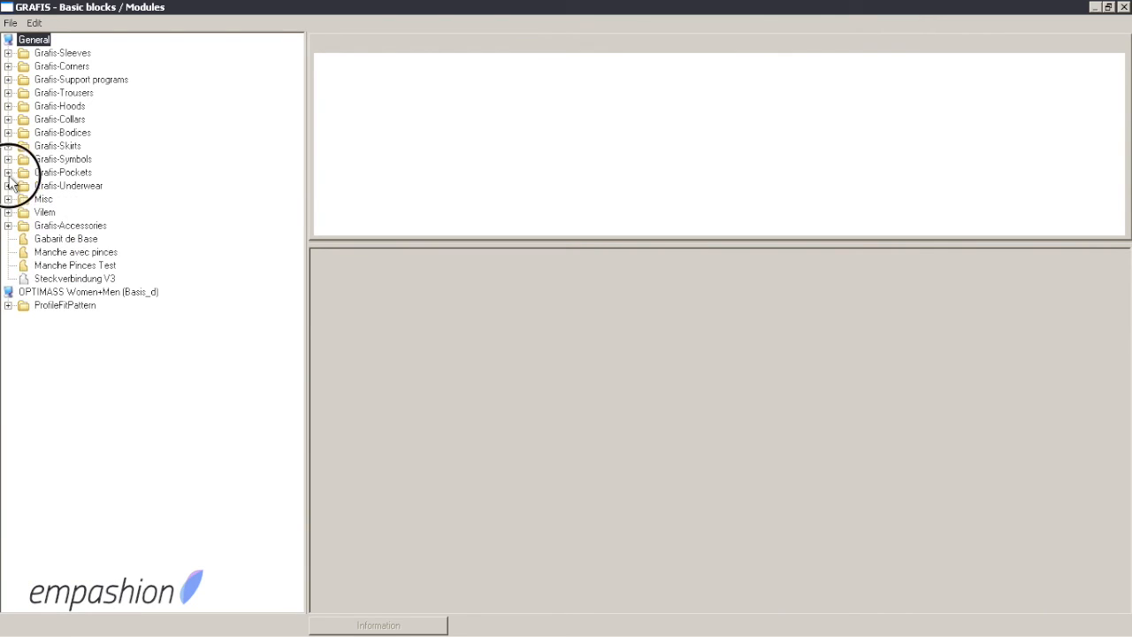
click(8, 132)
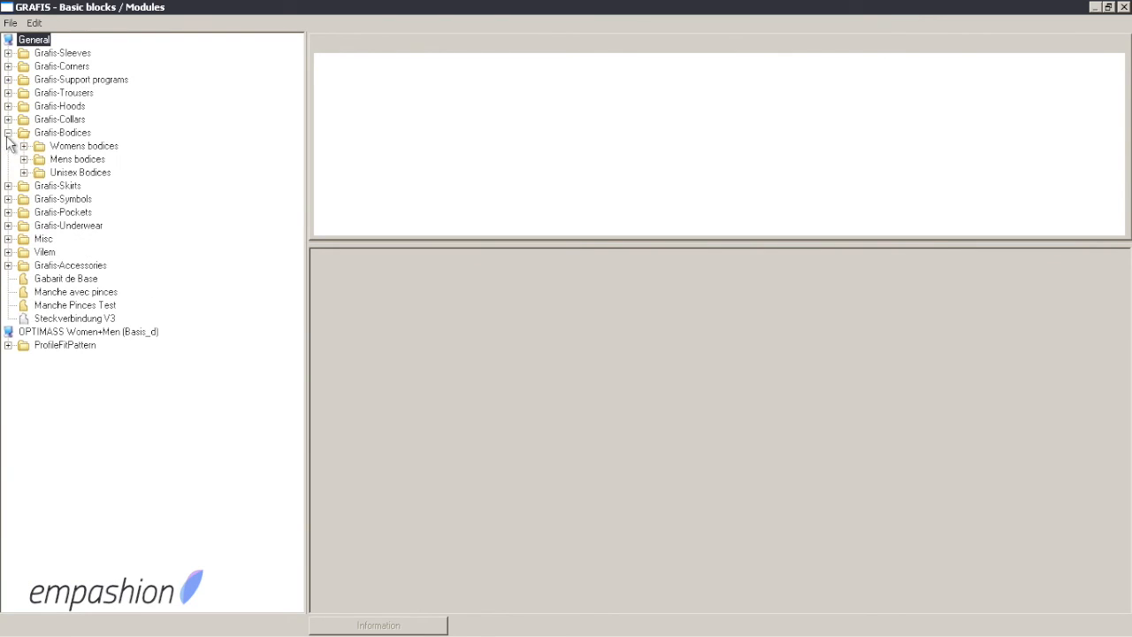
click(24, 145)
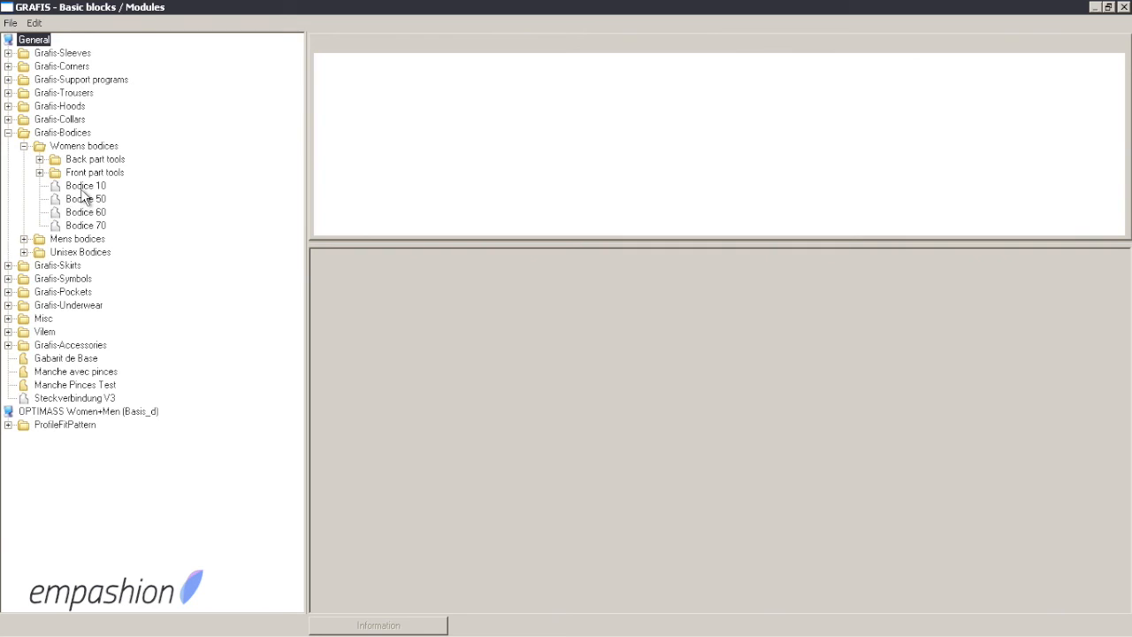
click(39, 172)
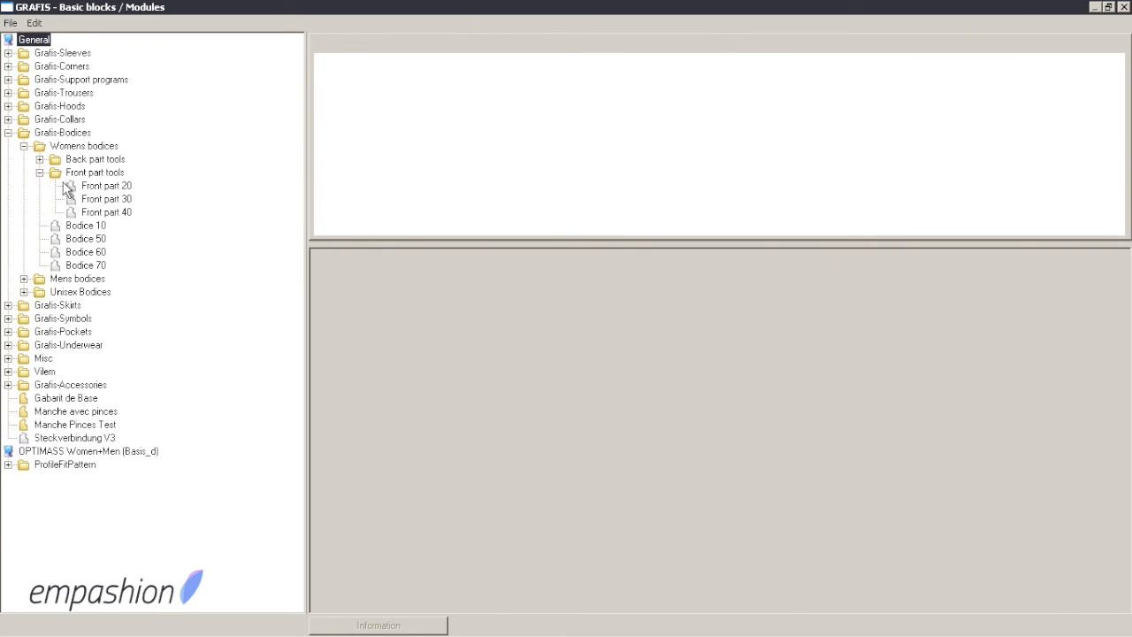
click(87, 186)
double_click(87, 187)
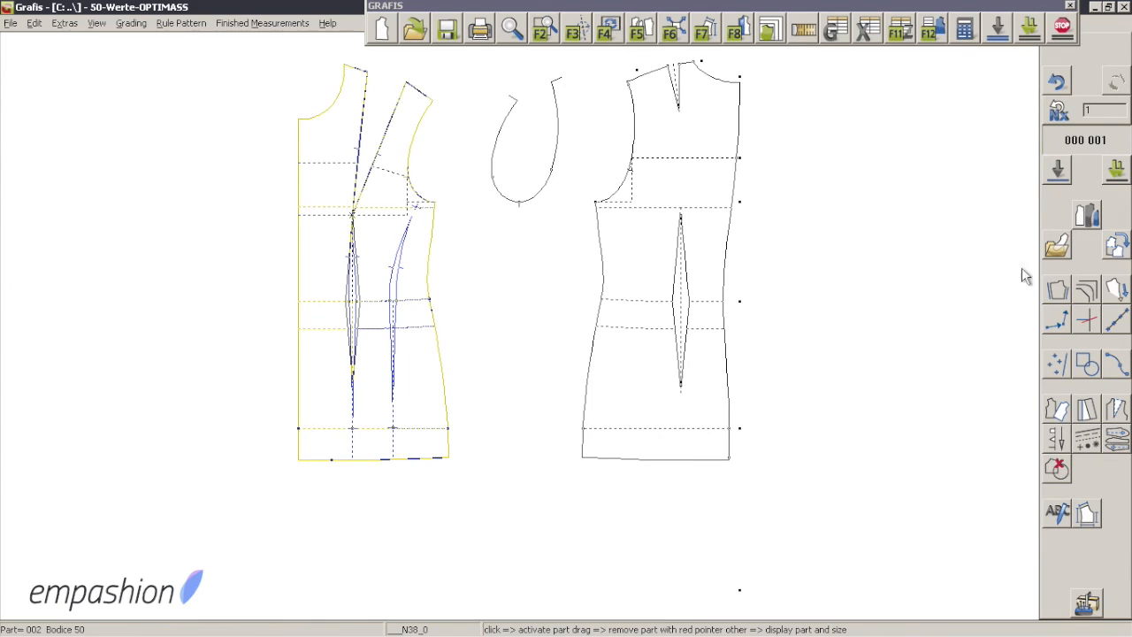
click(642, 32)
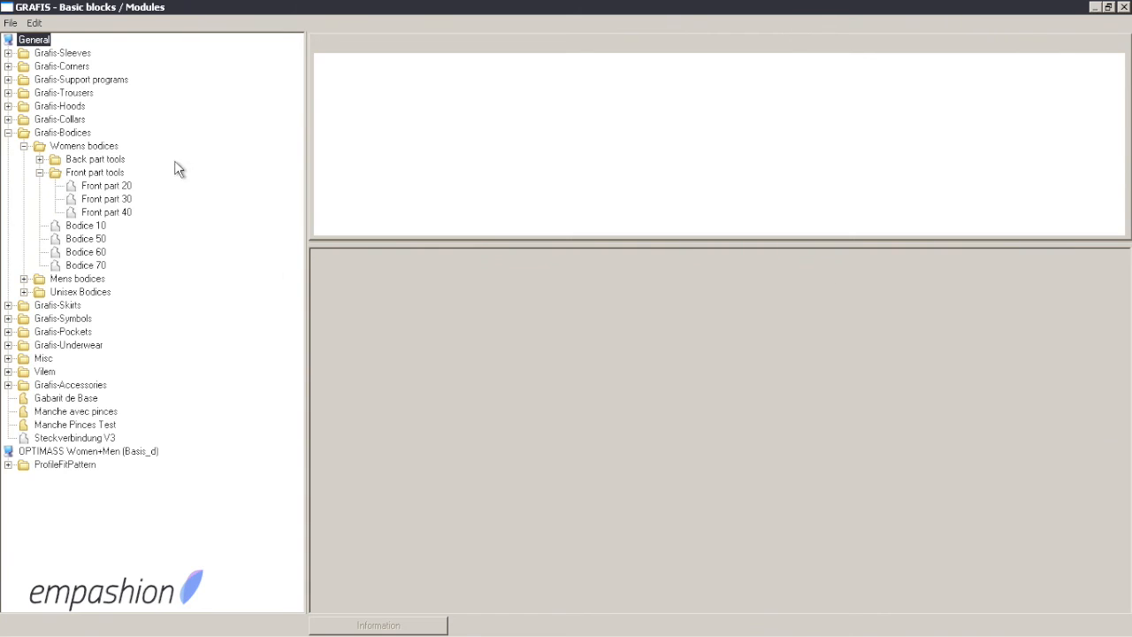
- Construct the women's bodice tool Back part 20 in piece 008 based on Bodice 50, placing it beside the front part
click(40, 159)
click(106, 172)
double_click(106, 173)
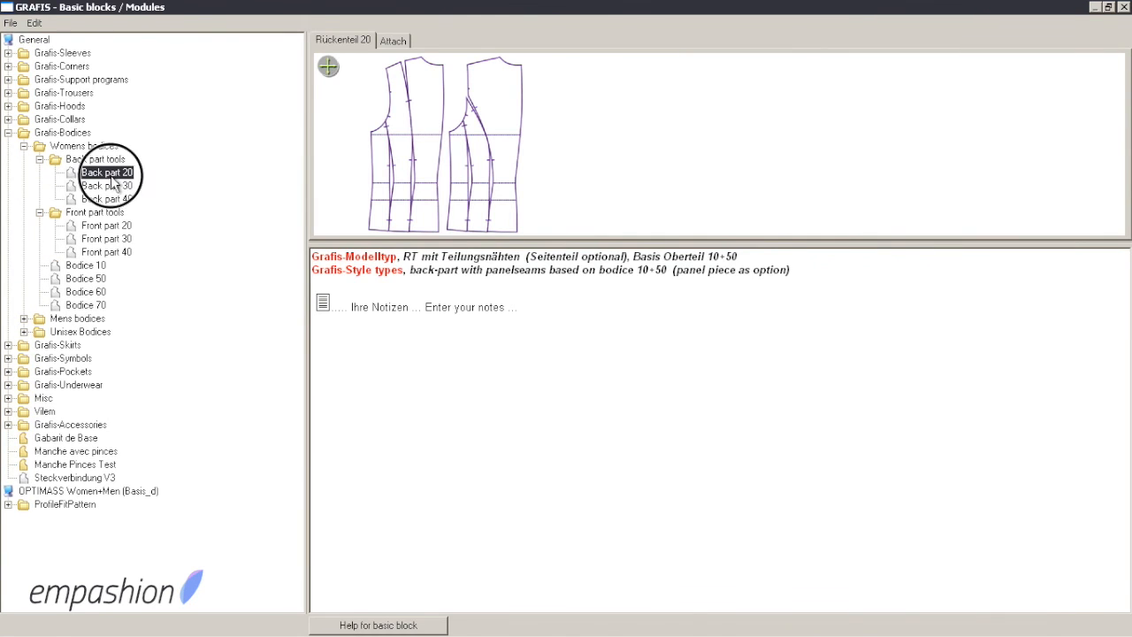
click(520, 204)
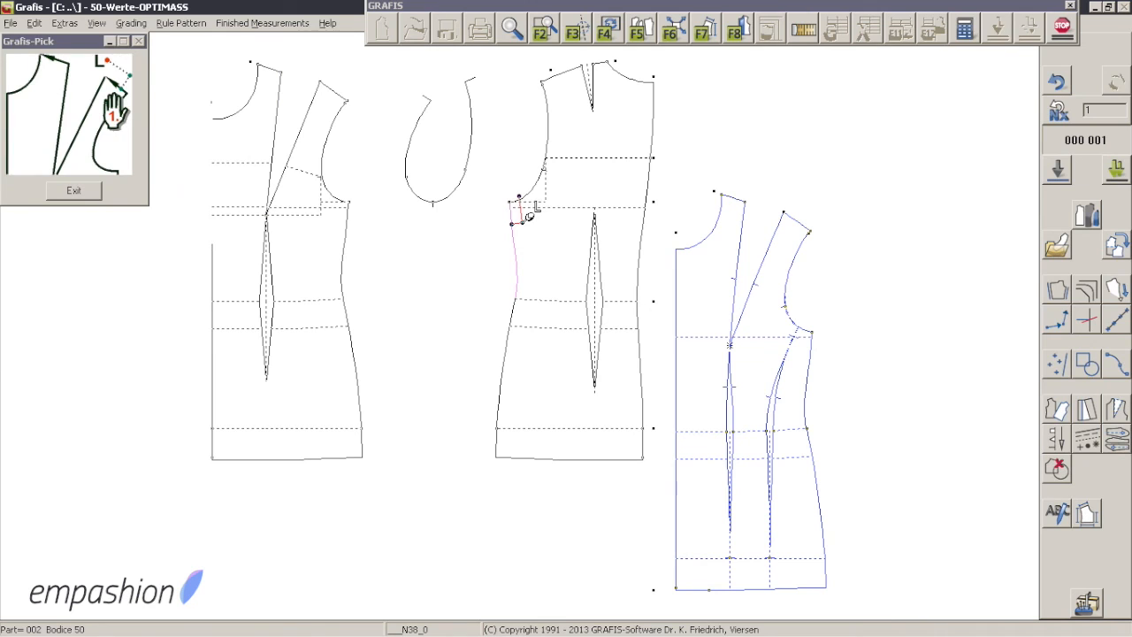
click(740, 193)
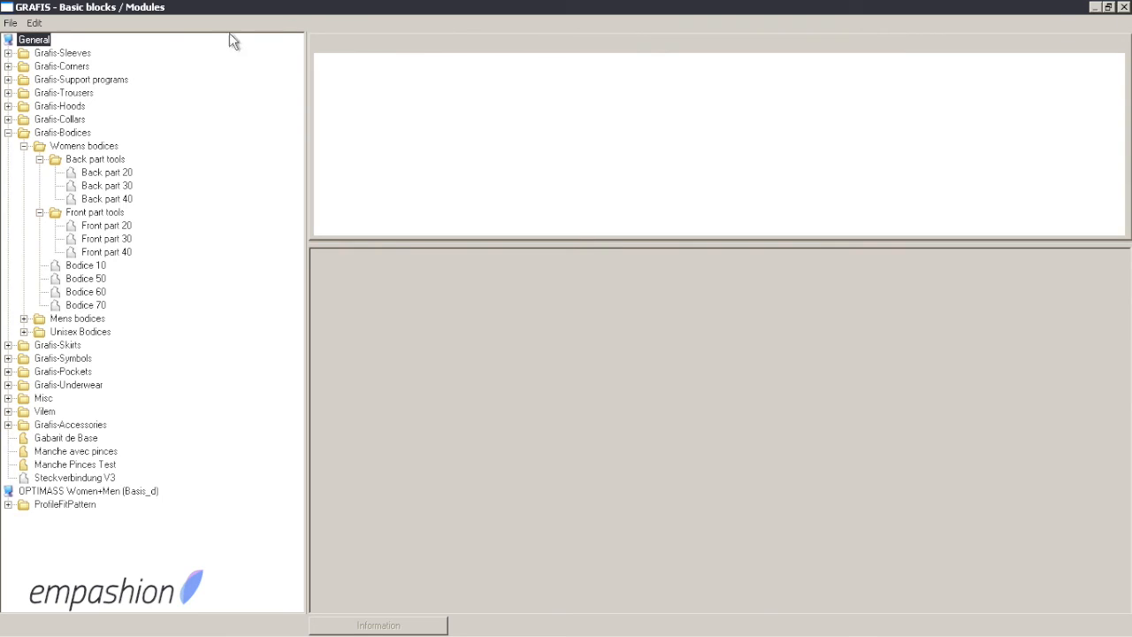
click(8, 80)
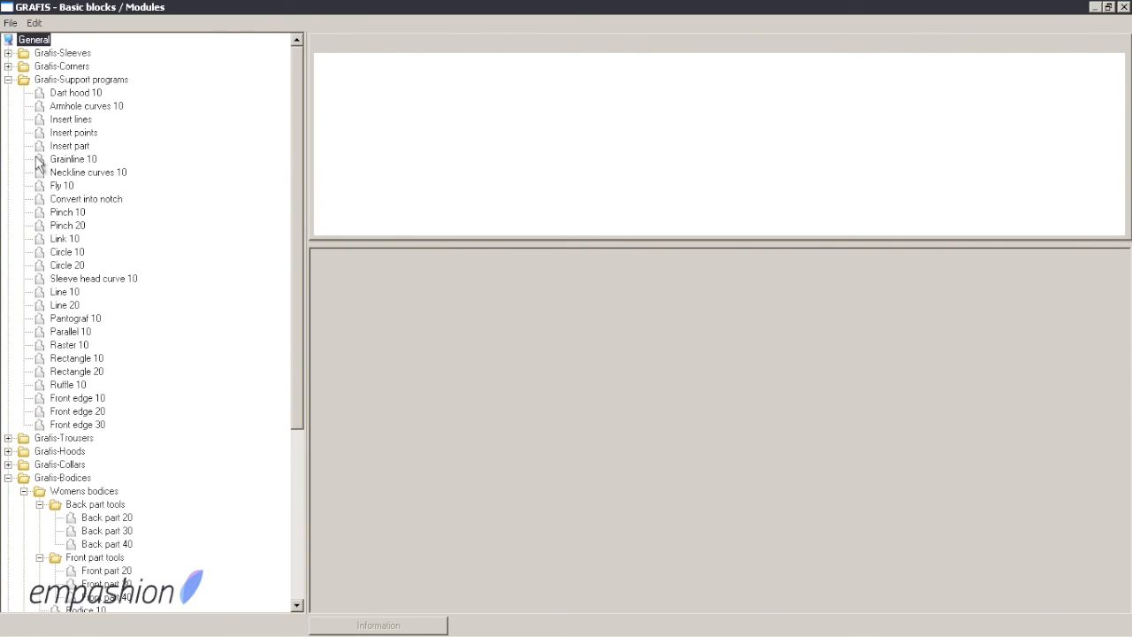
double_click(81, 421)
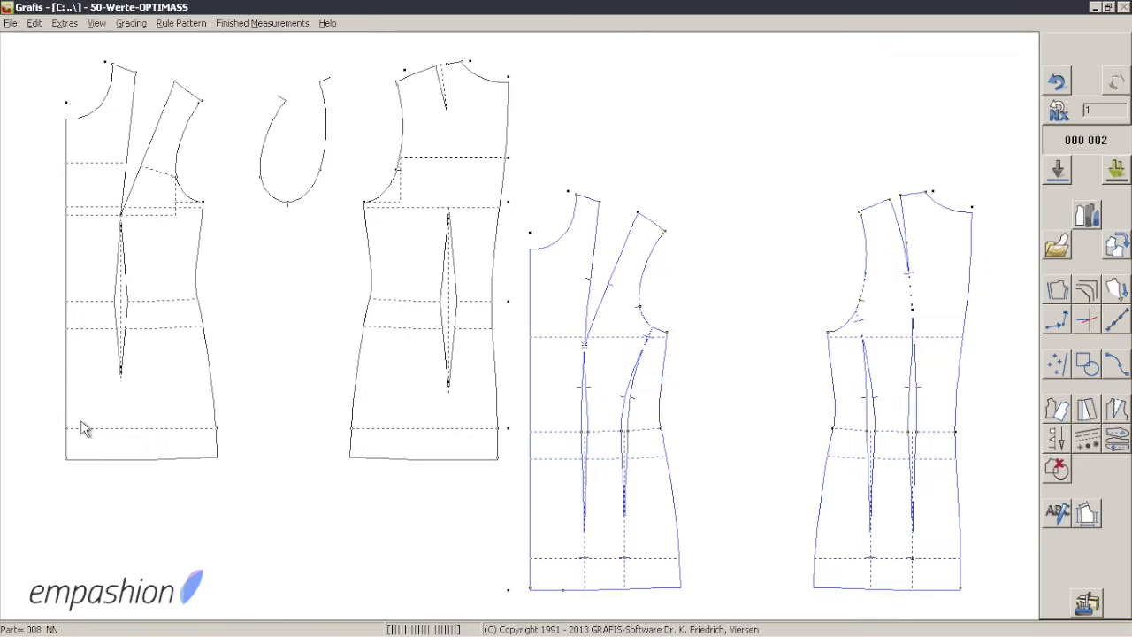
click(1079, 609)
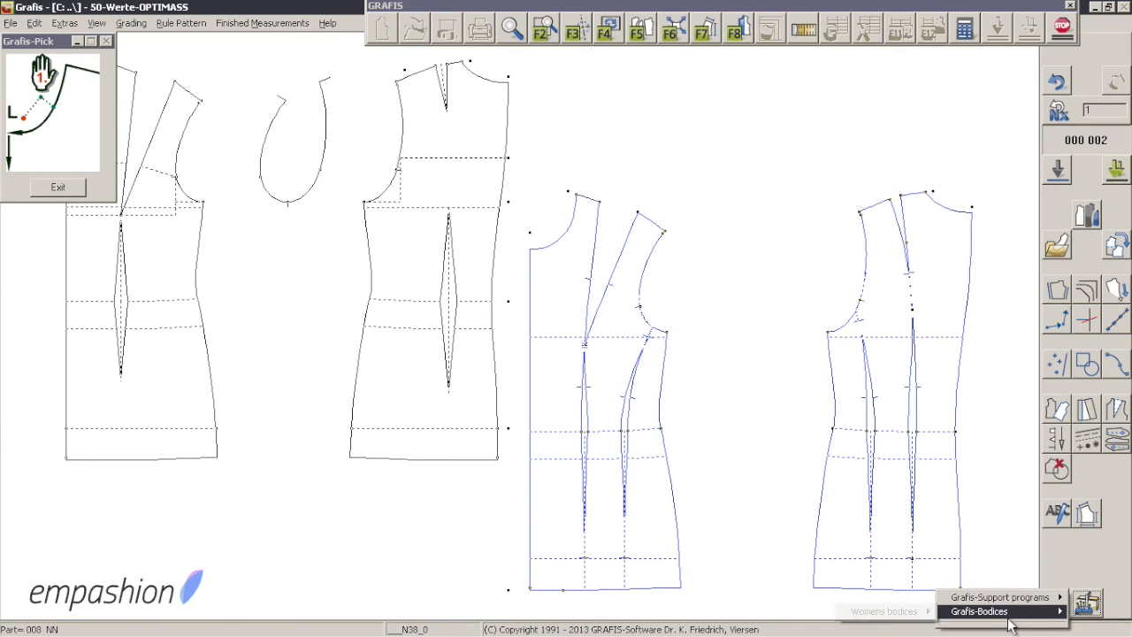
mouse_move(1015, 604)
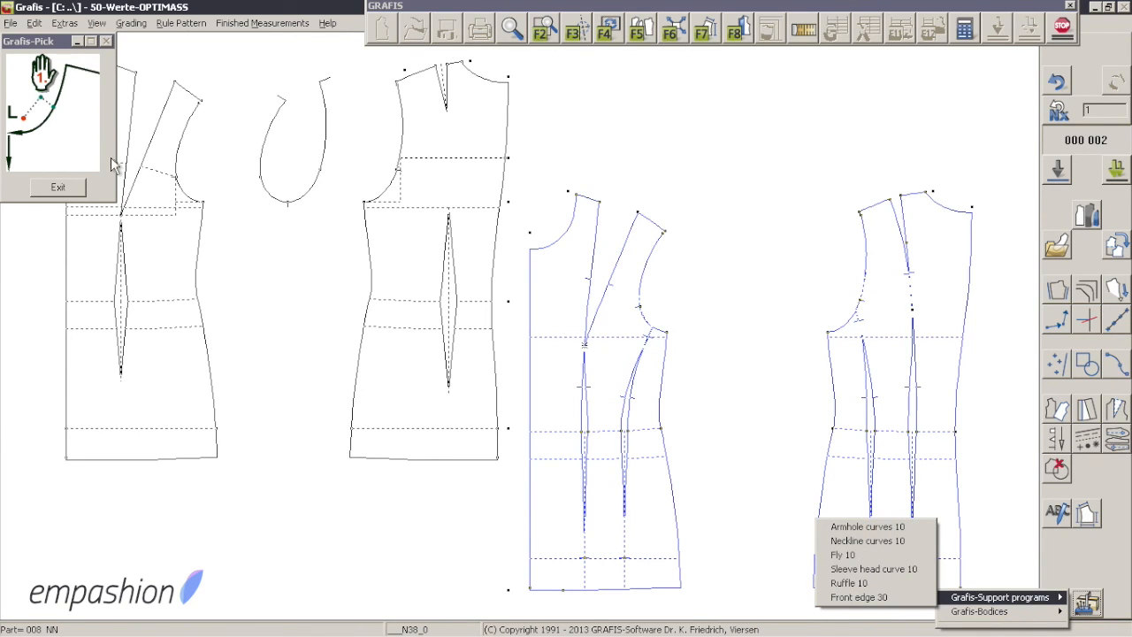
click(571, 218)
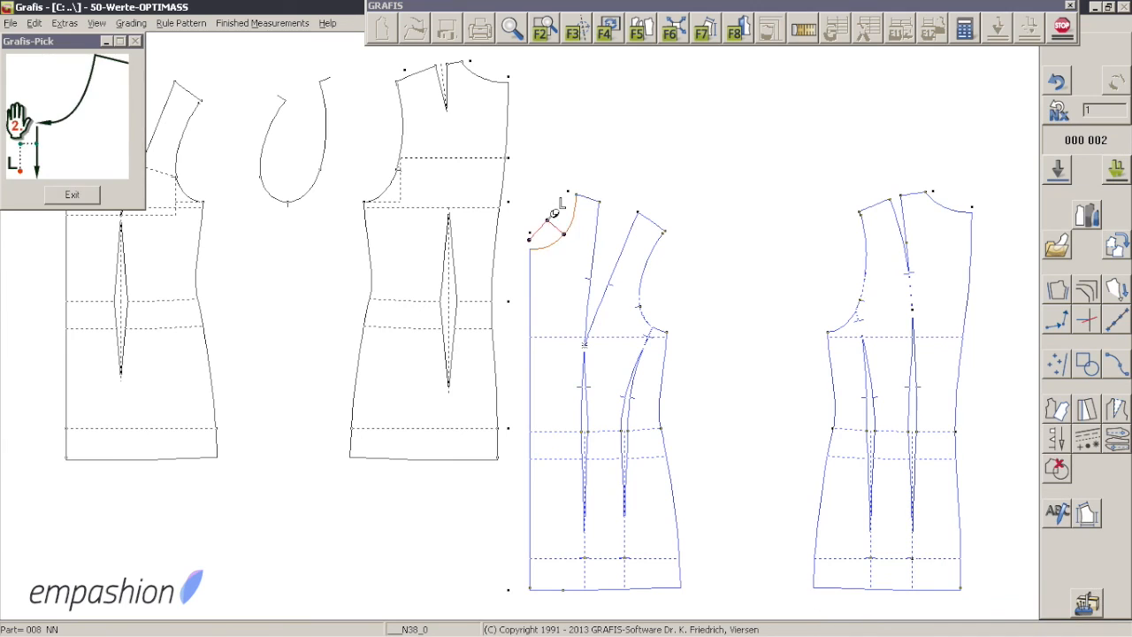
click(549, 218)
click(576, 587)
- Attach the support program Front edge 30 to the new front part's neckline, centre front and hem
click(1088, 602)
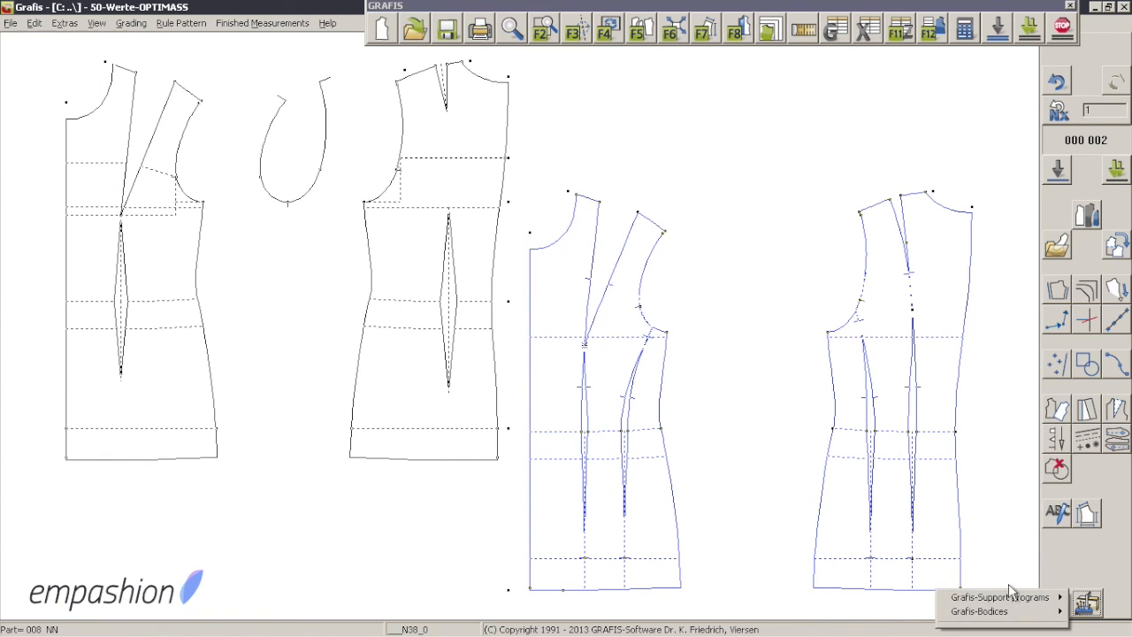
mouse_move(1000, 602)
click(840, 527)
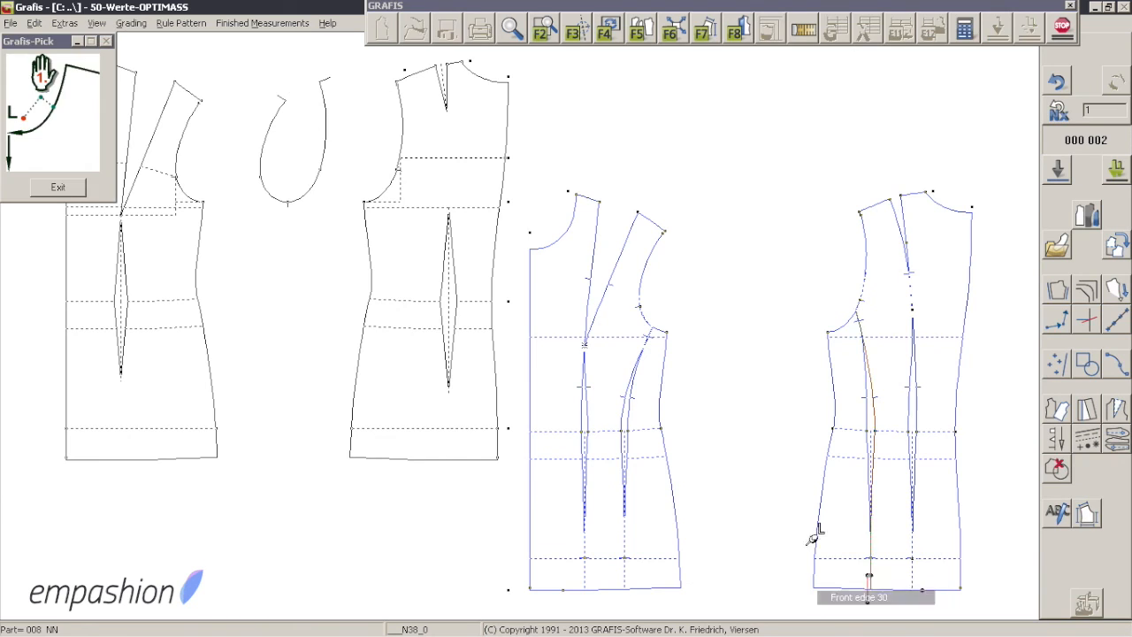
click(562, 213)
click(516, 272)
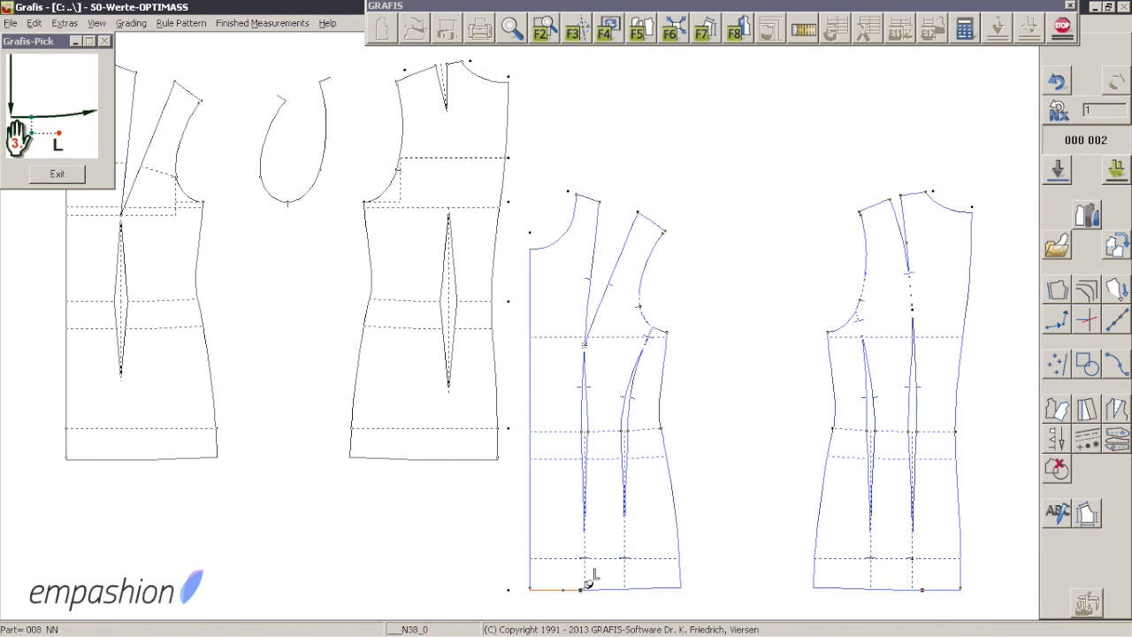
click(577, 592)
click(558, 422)
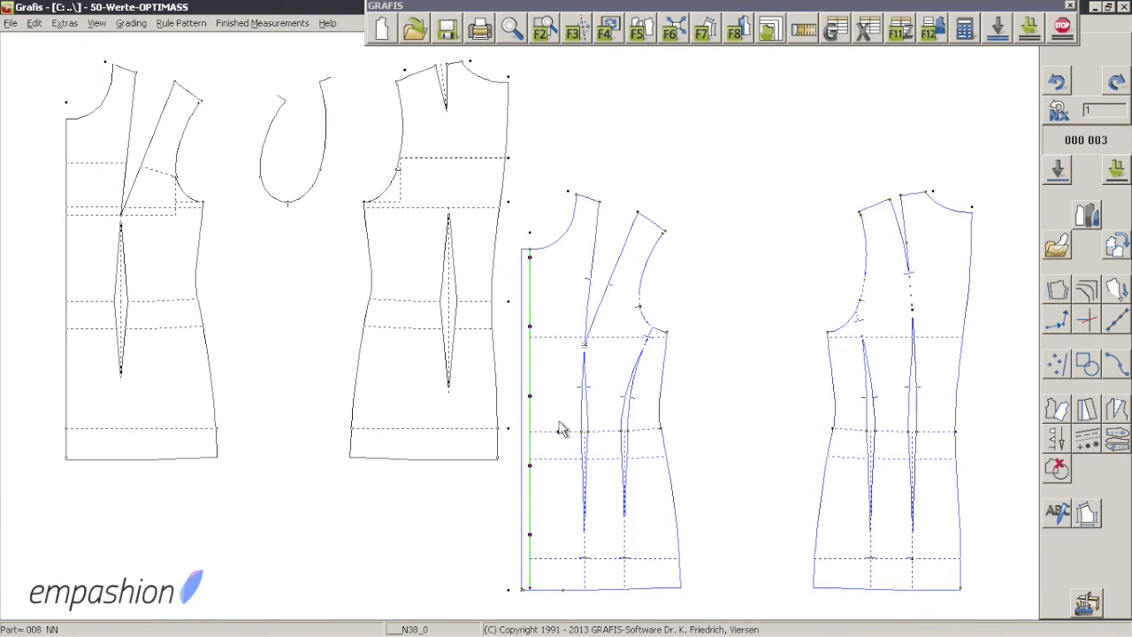
click(1061, 256)
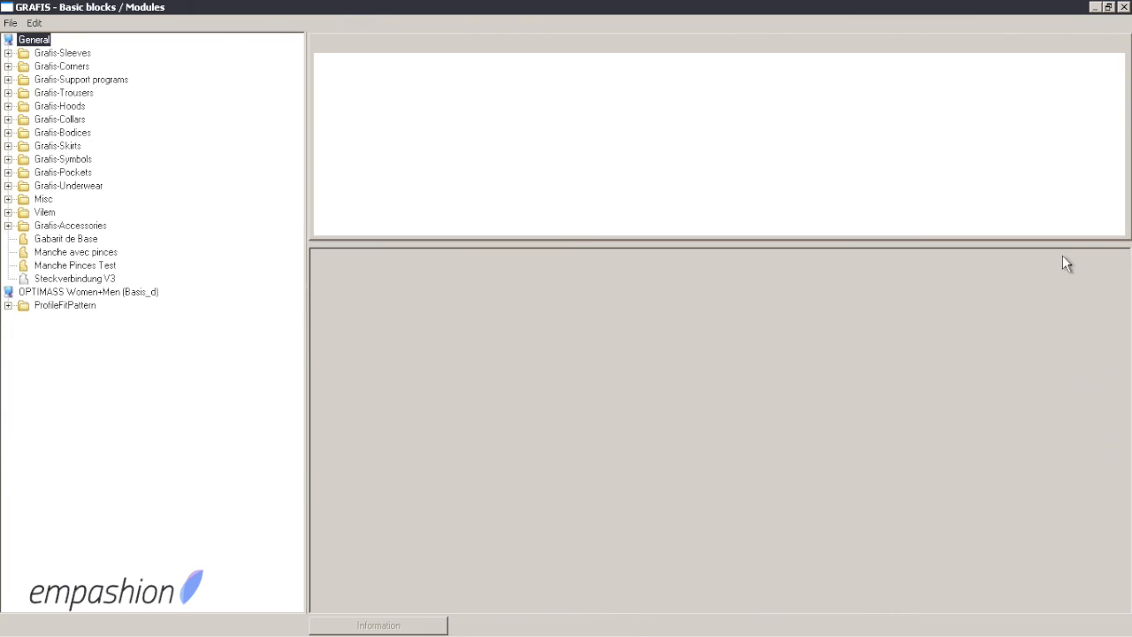
click(7, 120)
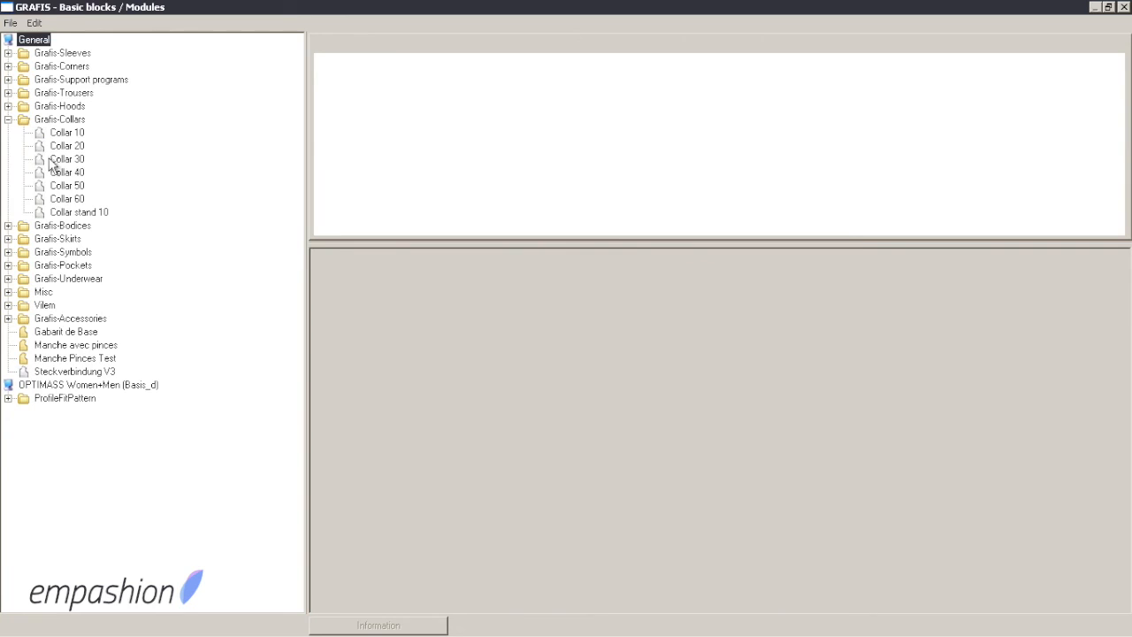
click(83, 172)
double_click(51, 178)
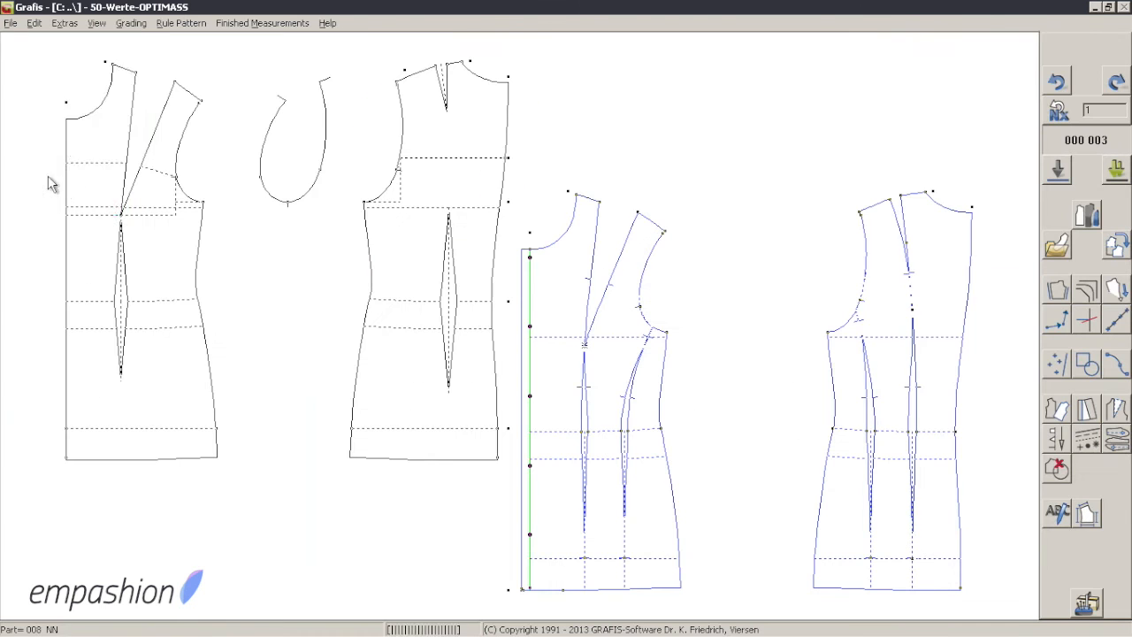
click(922, 181)
click(589, 178)
click(563, 222)
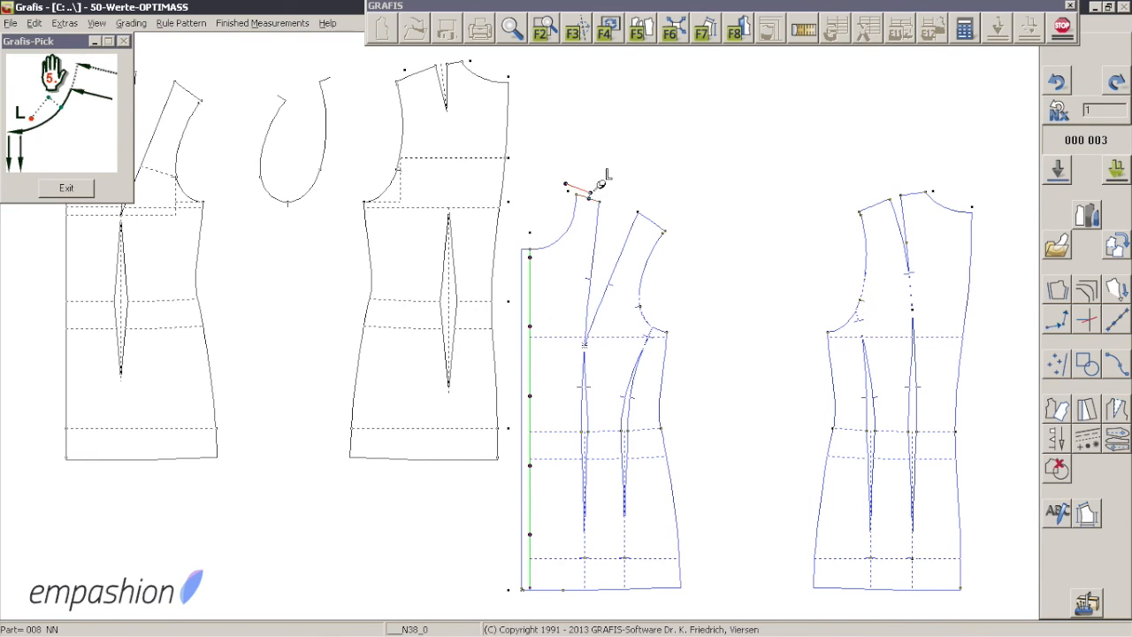
click(598, 184)
- Try to attach Collar 40 to the back and front necklines, shoulders, front edge and centre front of piece 008
click(1061, 248)
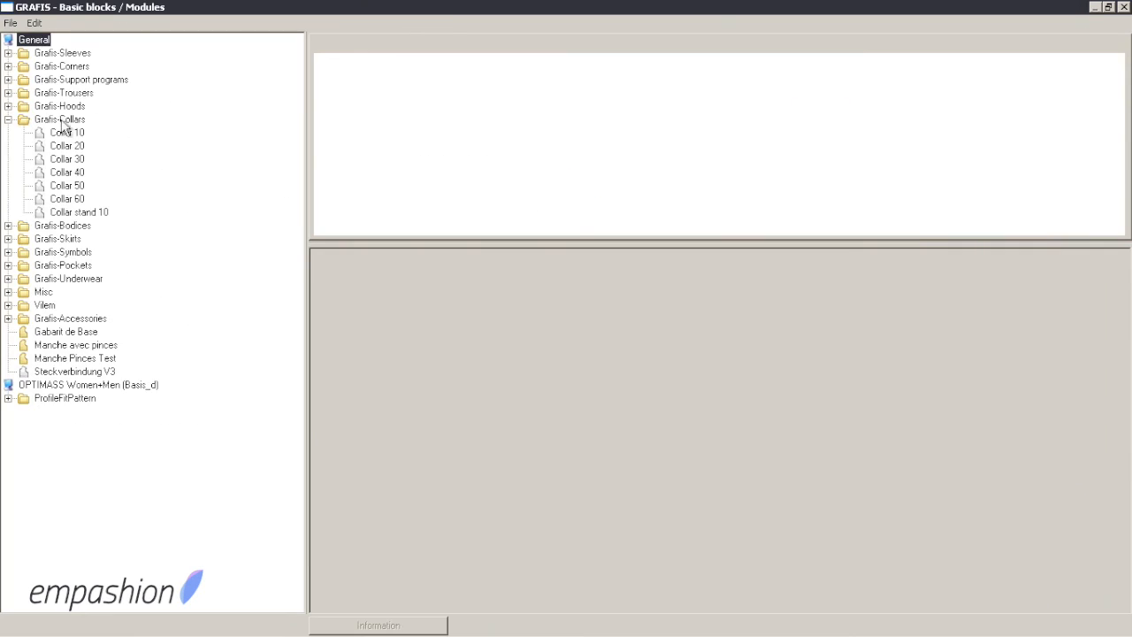
double_click(67, 160)
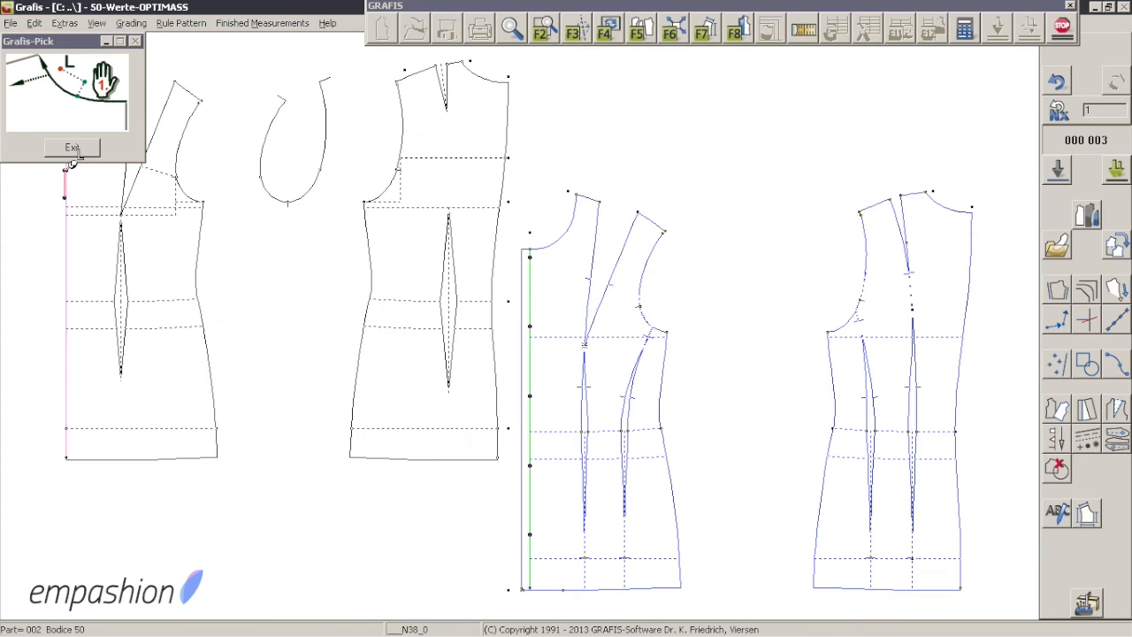
click(966, 193)
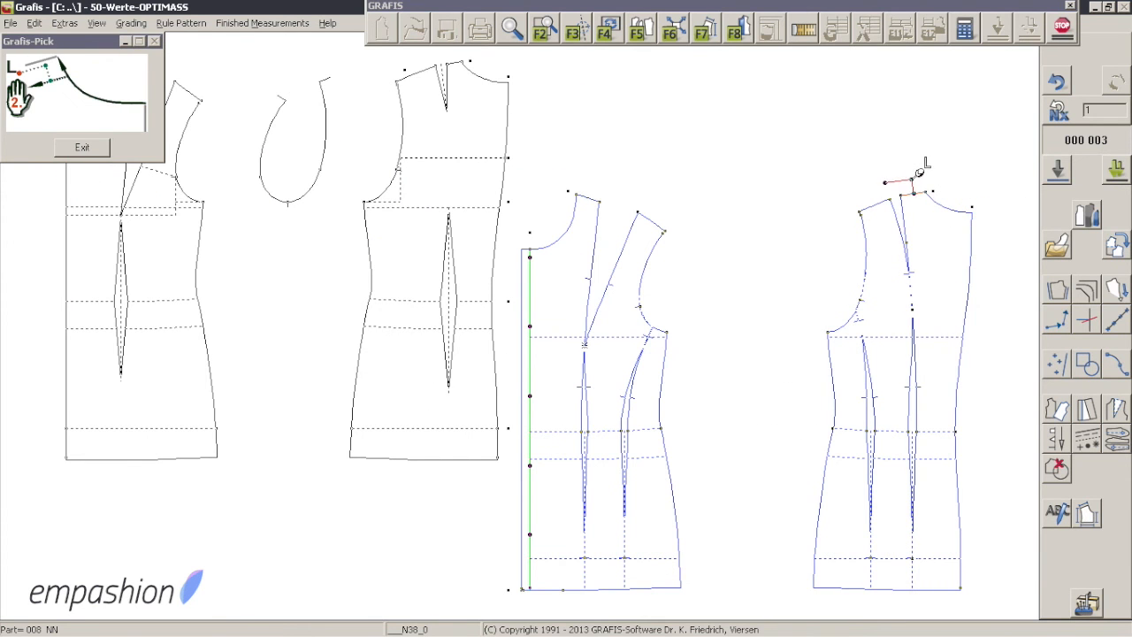
click(918, 175)
click(600, 173)
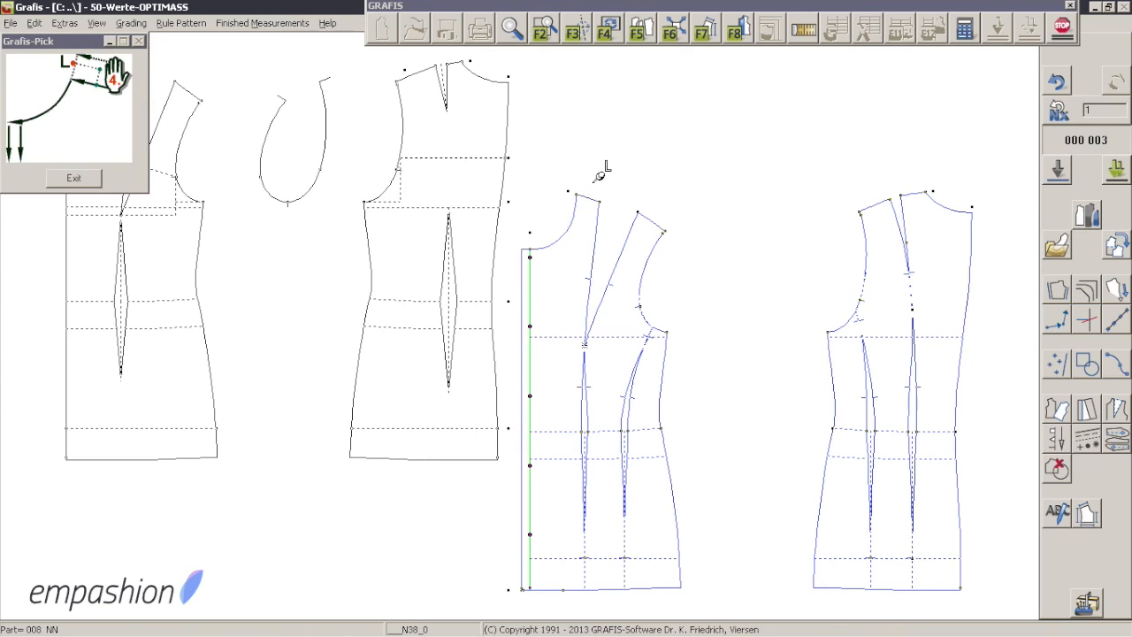
click(594, 182)
click(557, 228)
click(515, 290)
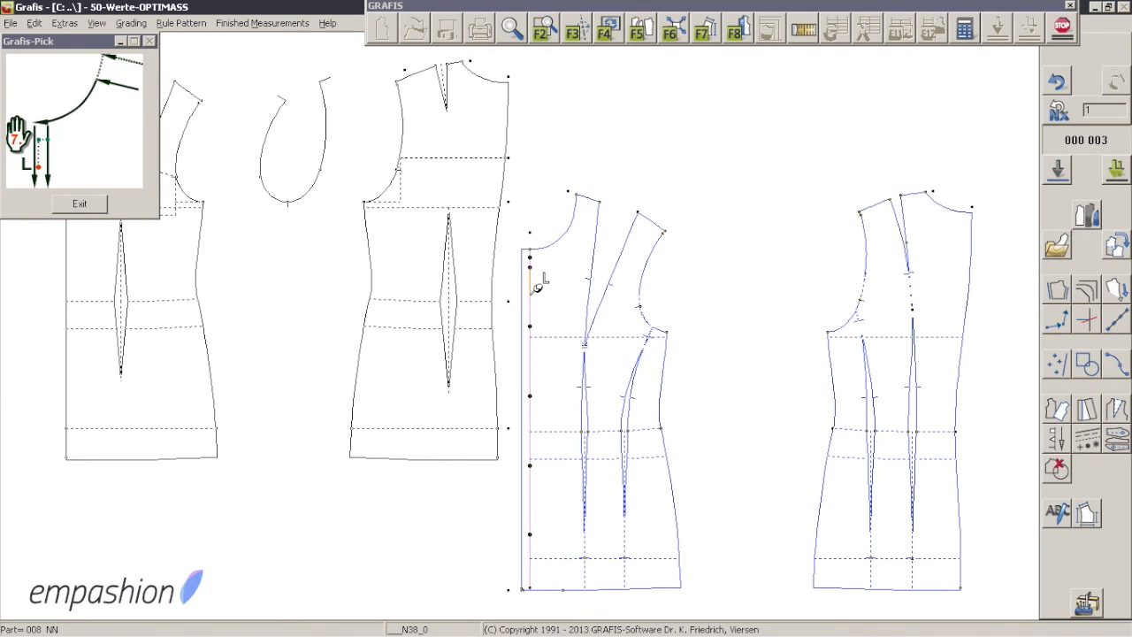
click(531, 303)
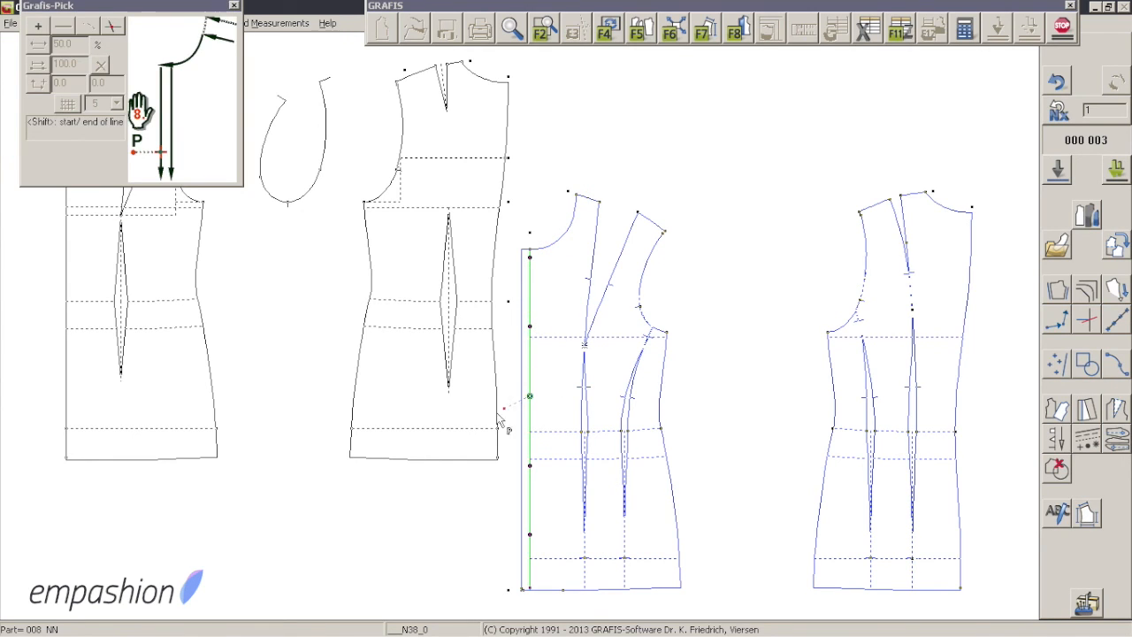
click(504, 253)
- Rearrange the button positions of Front edge 30 in a test run so the top button sits lower on the front
click(532, 295)
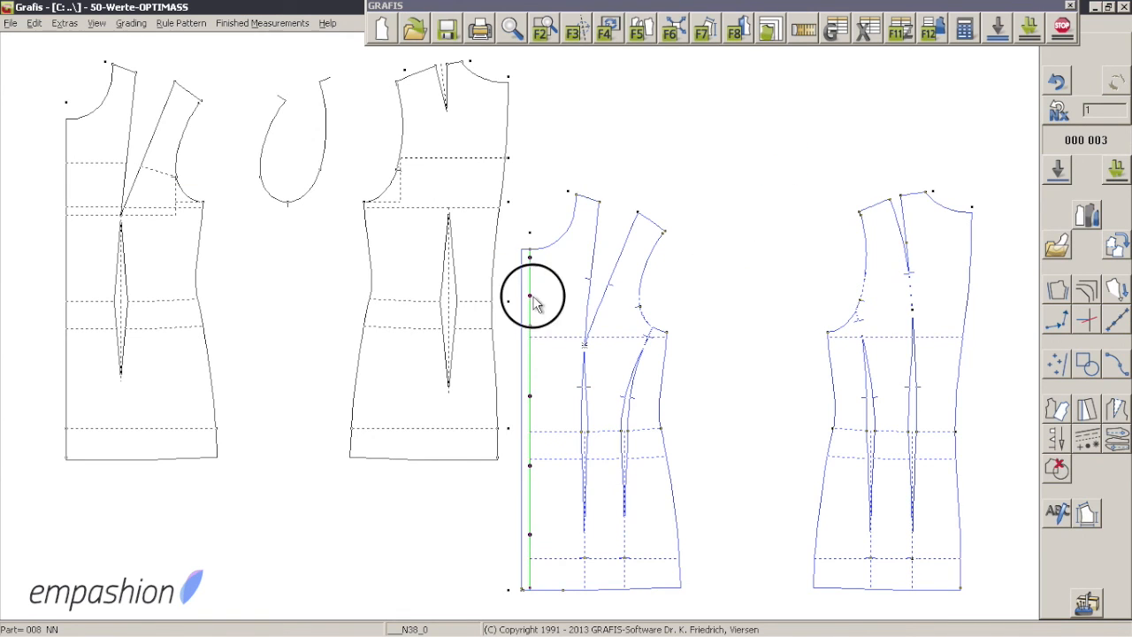
click(262, 94)
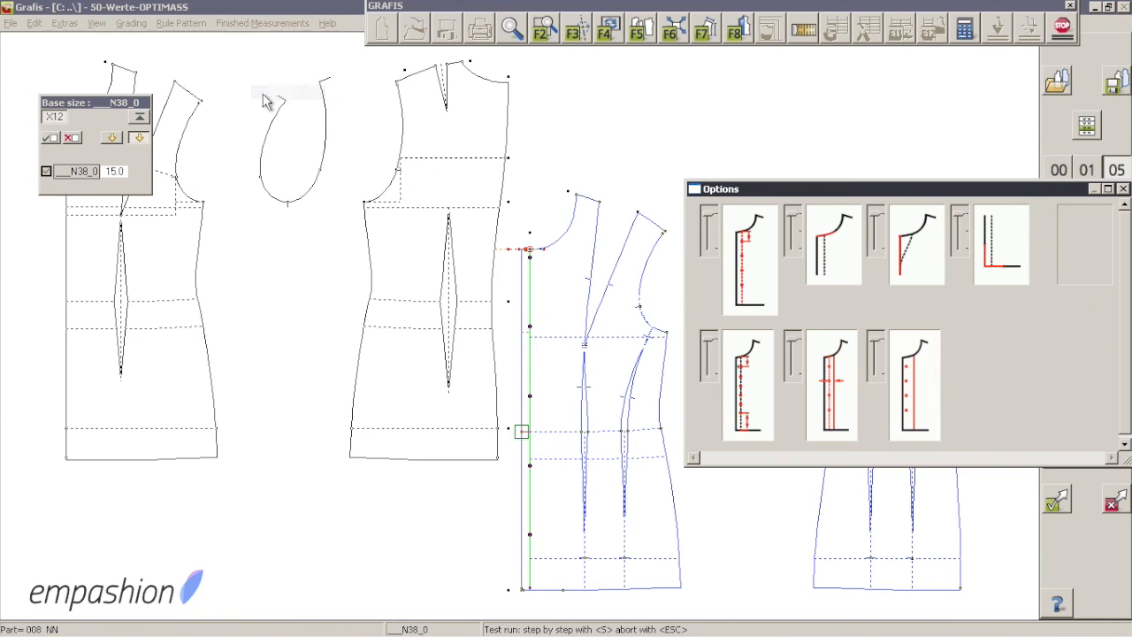
click(709, 246)
drag(826, 193, 276, 173)
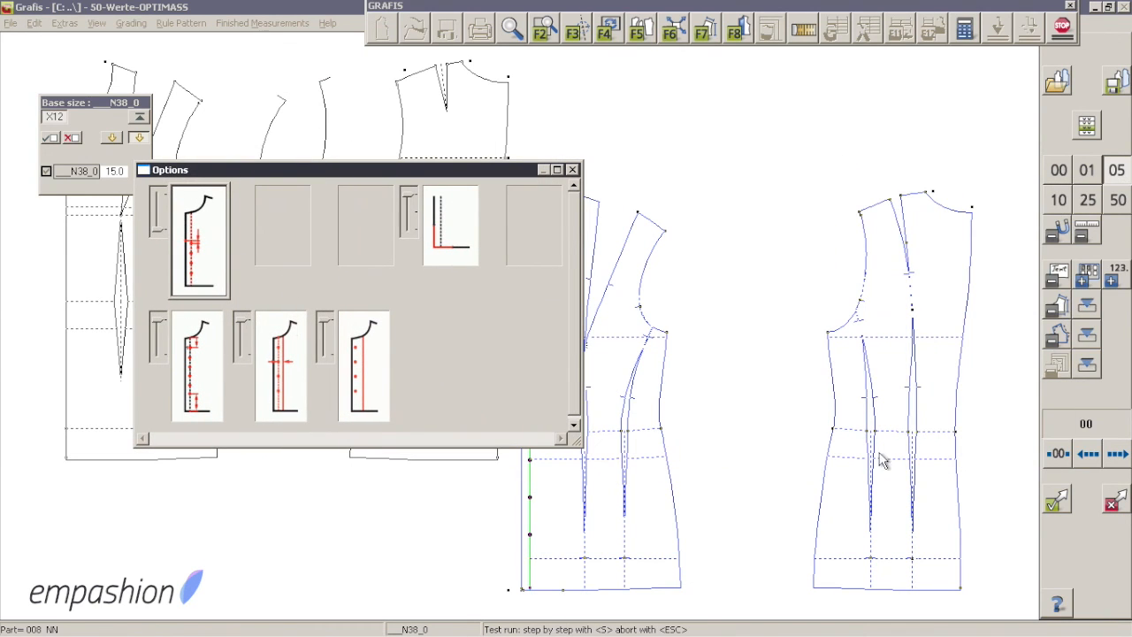
click(1058, 500)
- Construct Collar 40 on the back and front necklines, shoulders, front edge and centre front, with the lapel break point above the top button
click(1057, 249)
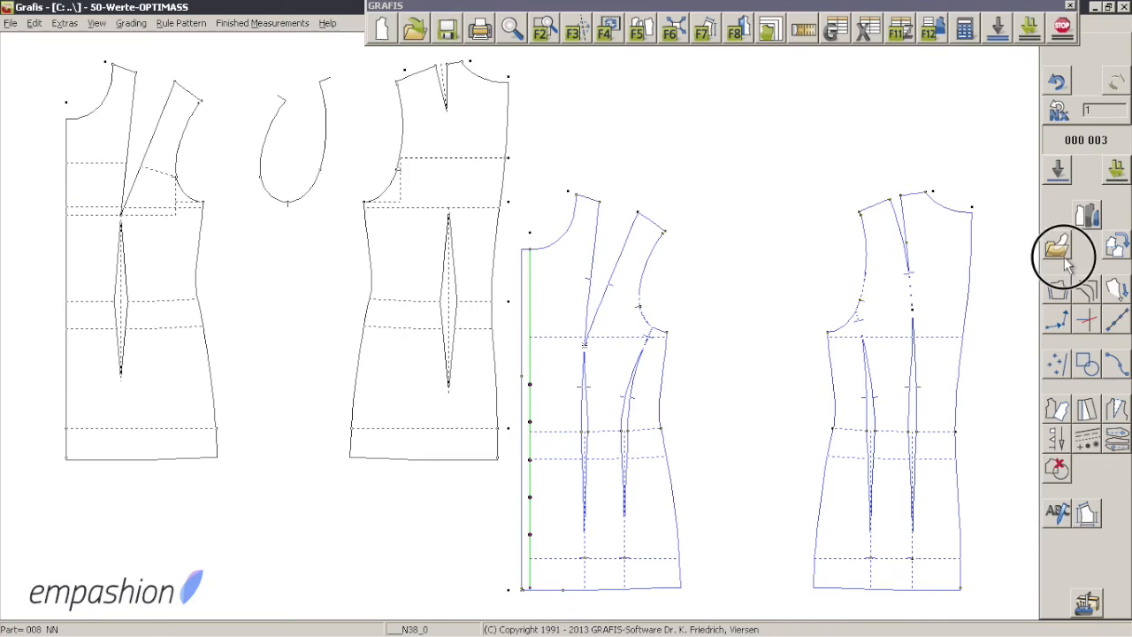
click(68, 173)
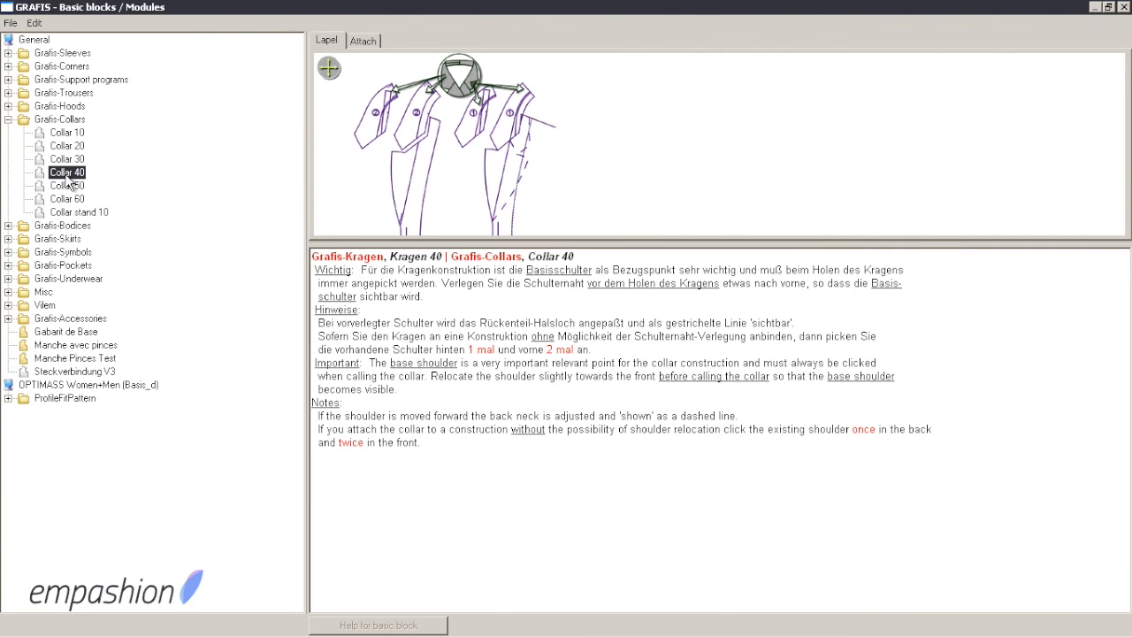
double_click(68, 174)
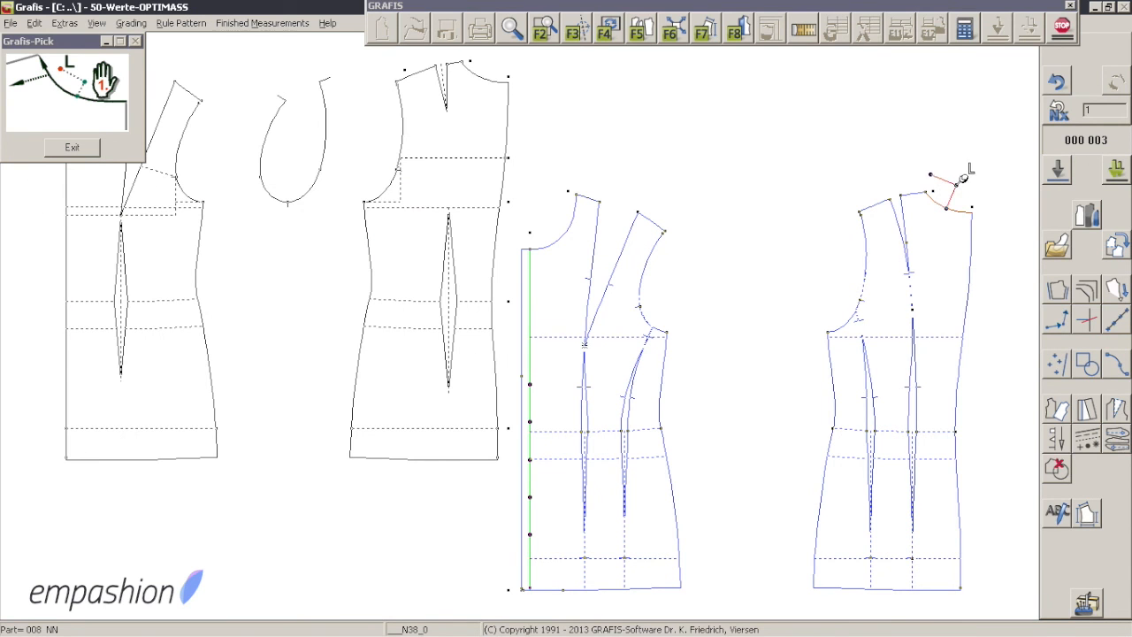
click(954, 189)
click(926, 187)
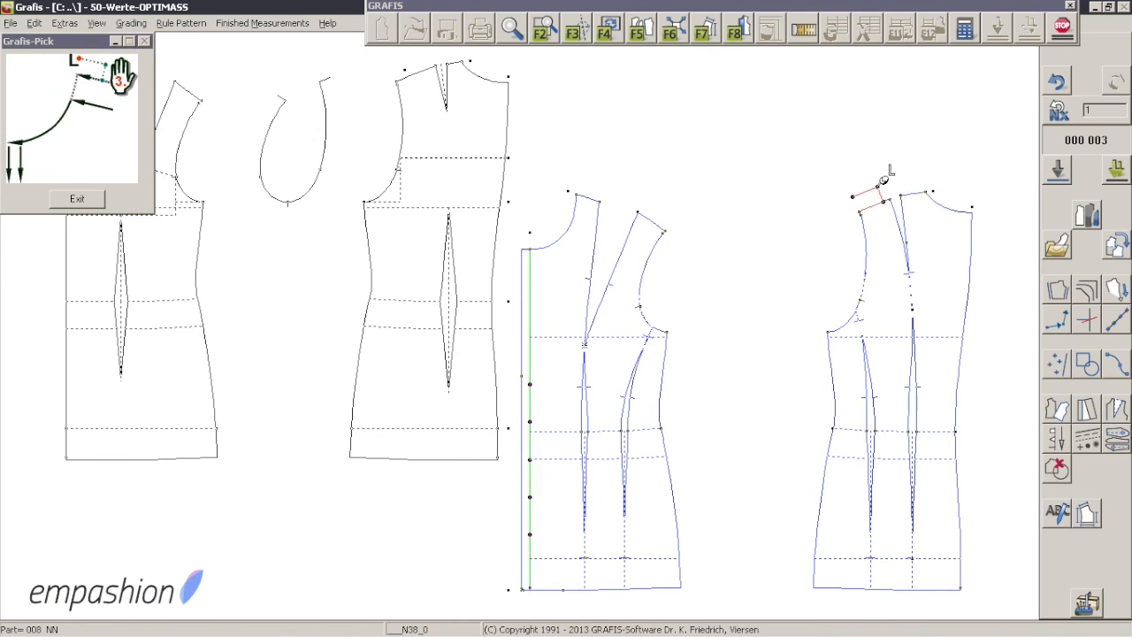
click(591, 185)
click(586, 182)
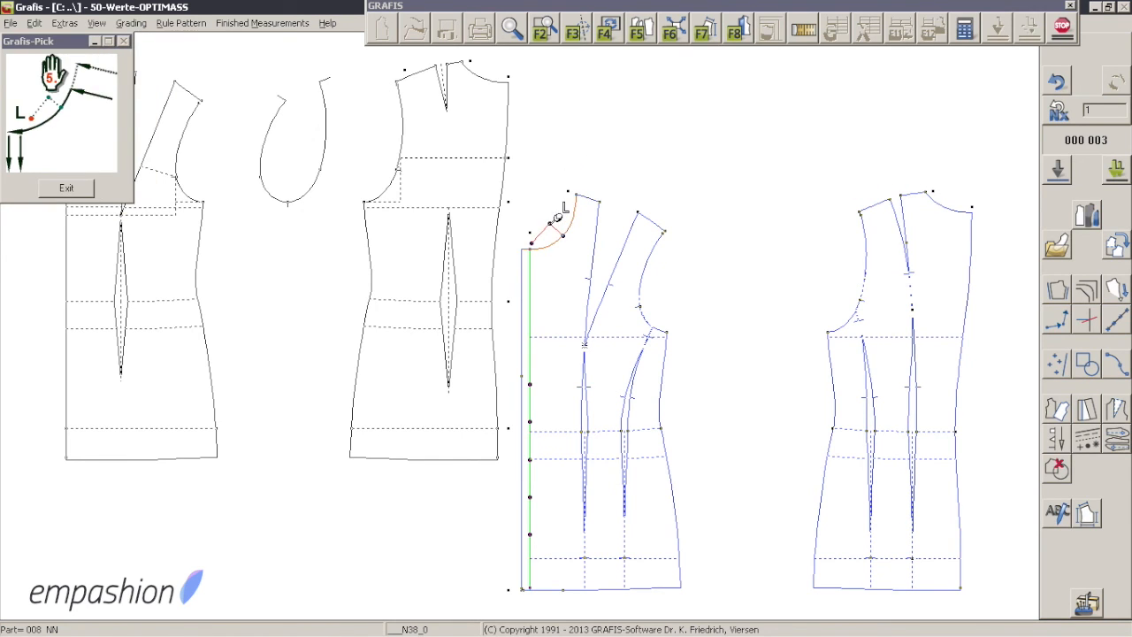
click(553, 230)
click(514, 285)
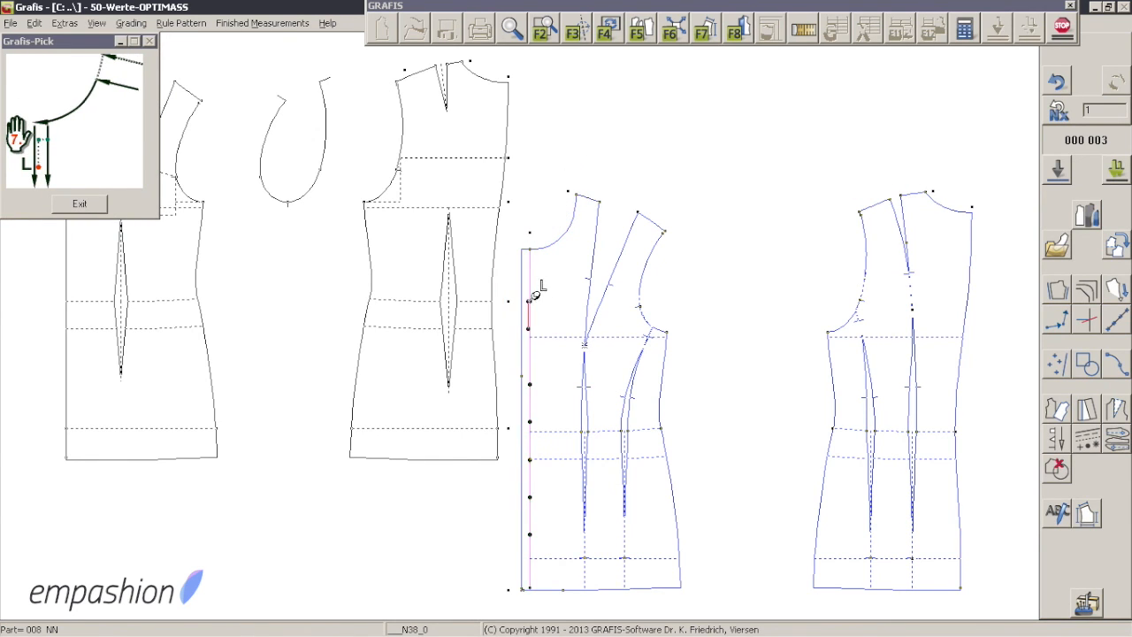
click(530, 299)
click(498, 371)
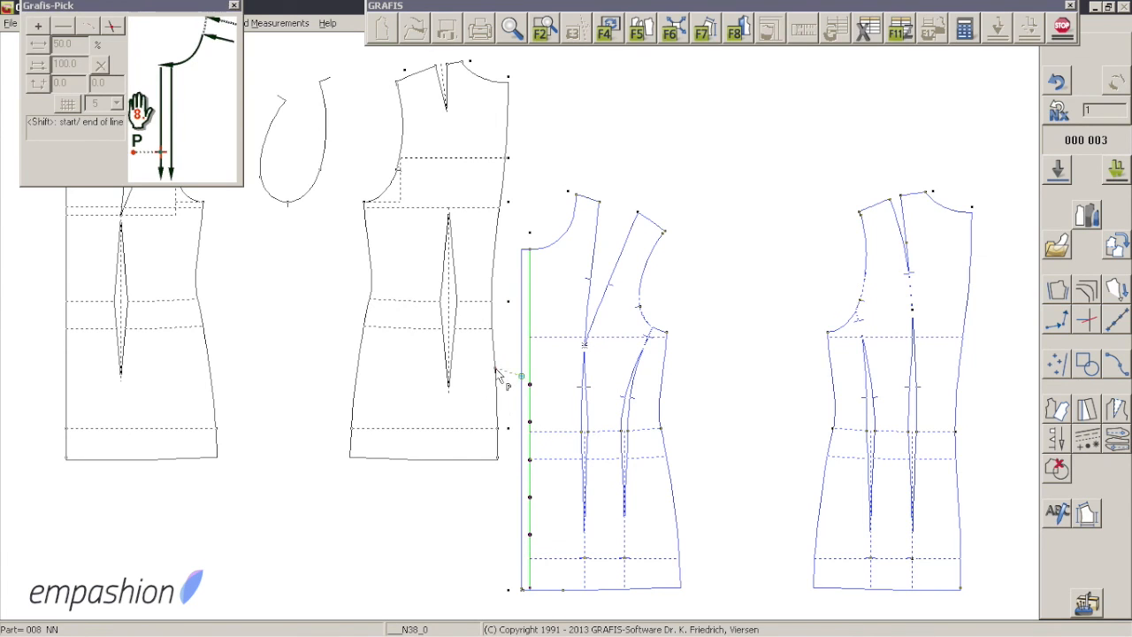
click(636, 31)
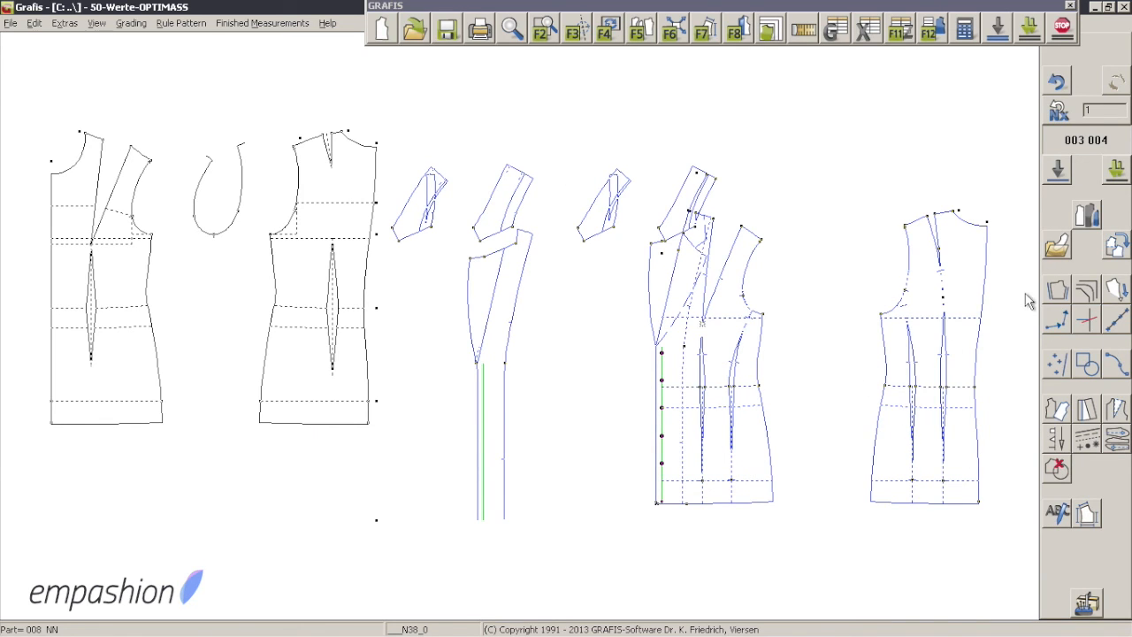
- Attach Pocket 20 from the pocket library to the waistline of the front part in piece 008
click(1055, 244)
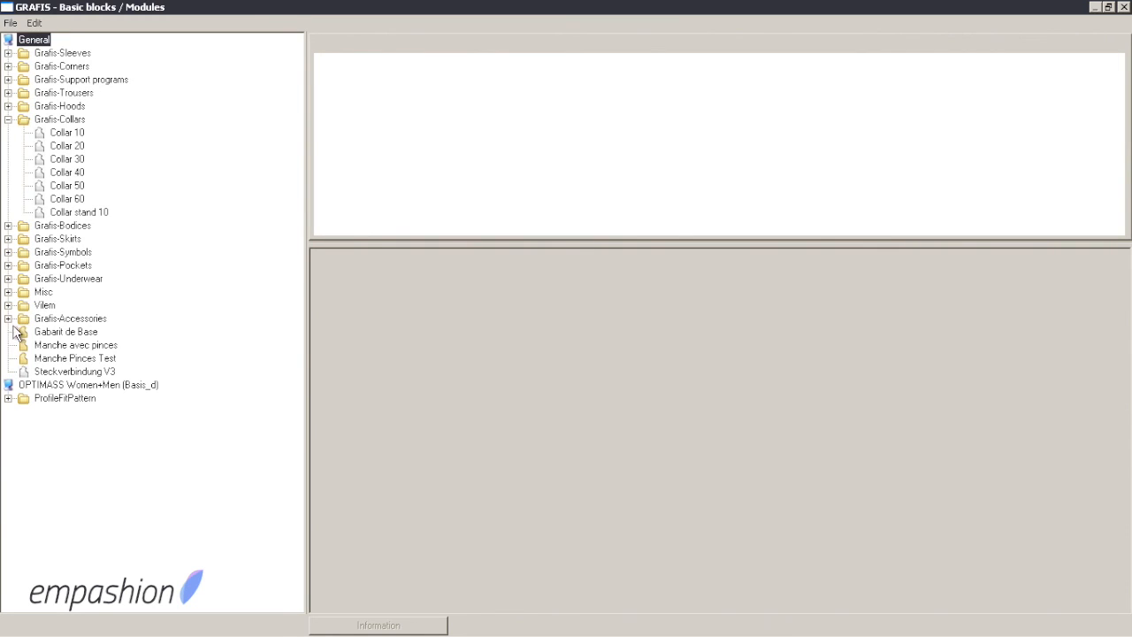
click(8, 265)
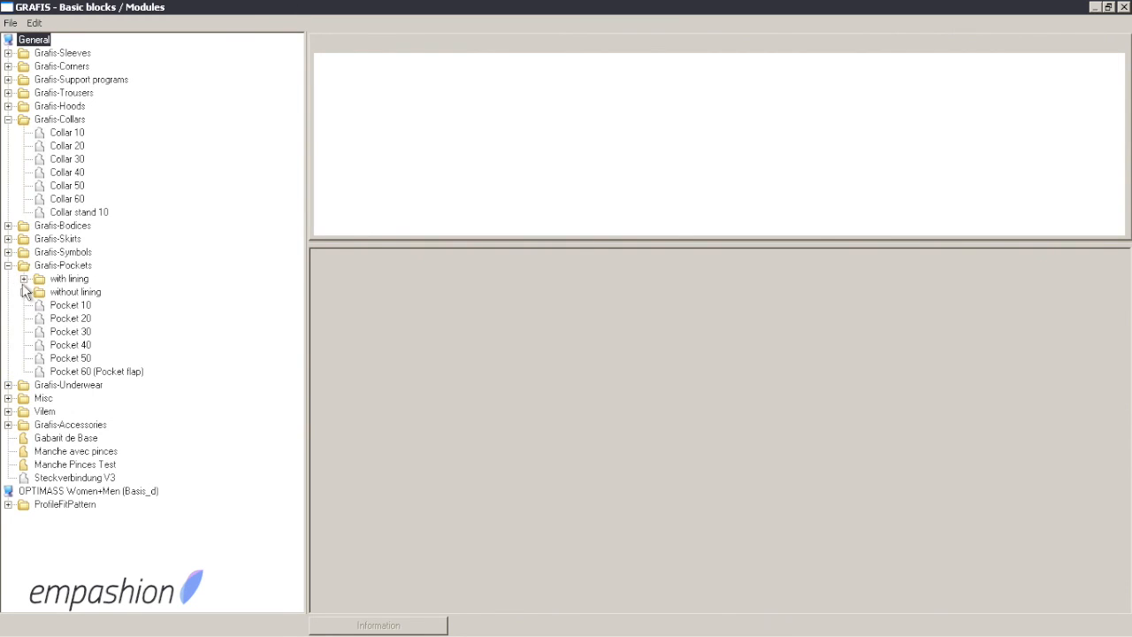
click(73, 320)
double_click(72, 320)
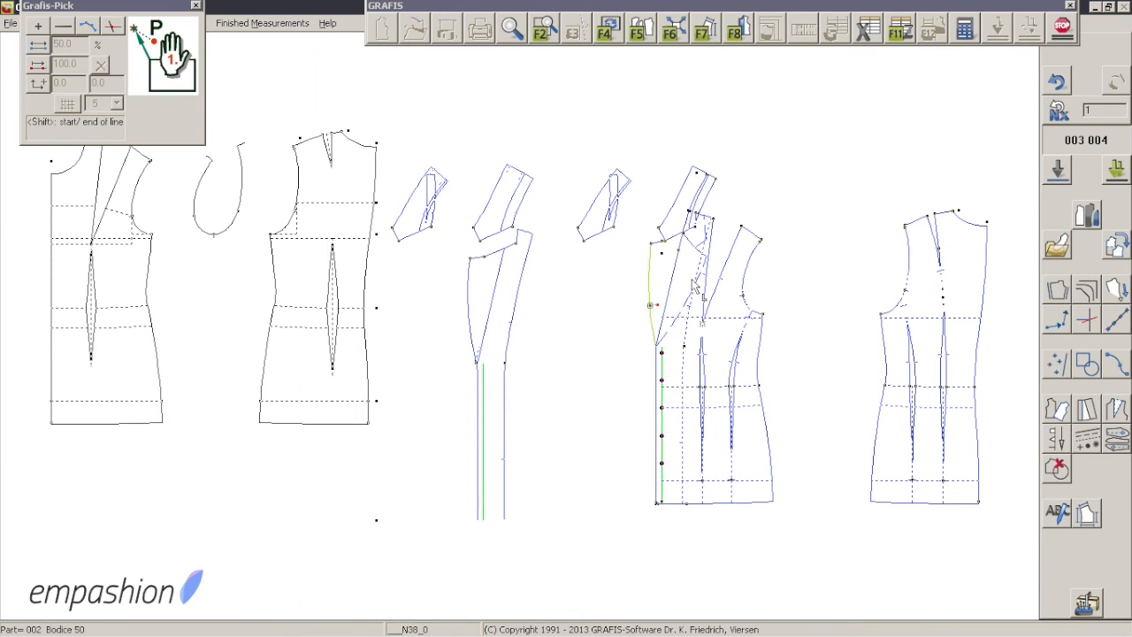
click(690, 394)
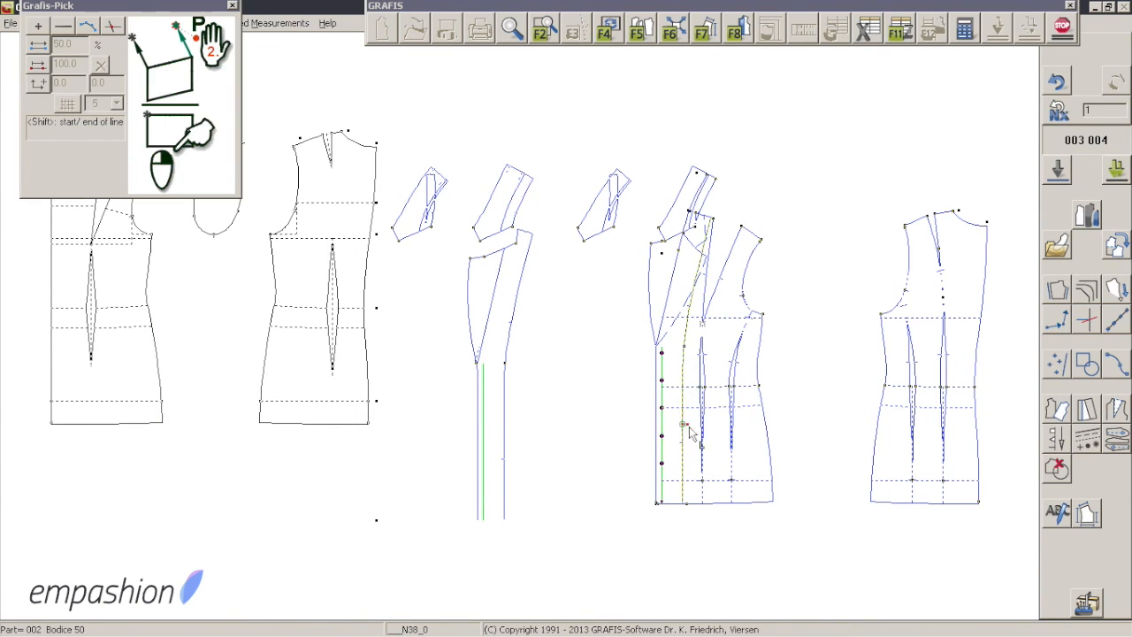
right_click(805, 391)
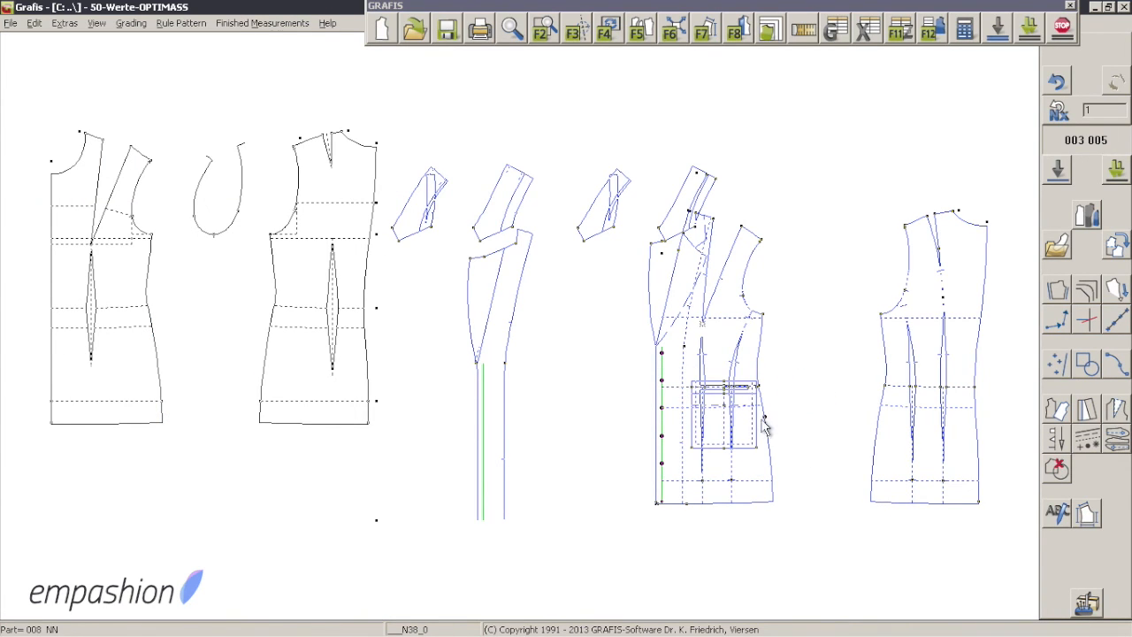
- Reposition Pocket 20 in a test run so it sits slightly lower and closer to the centre front
double_click(722, 386)
click(1116, 504)
double_click(751, 450)
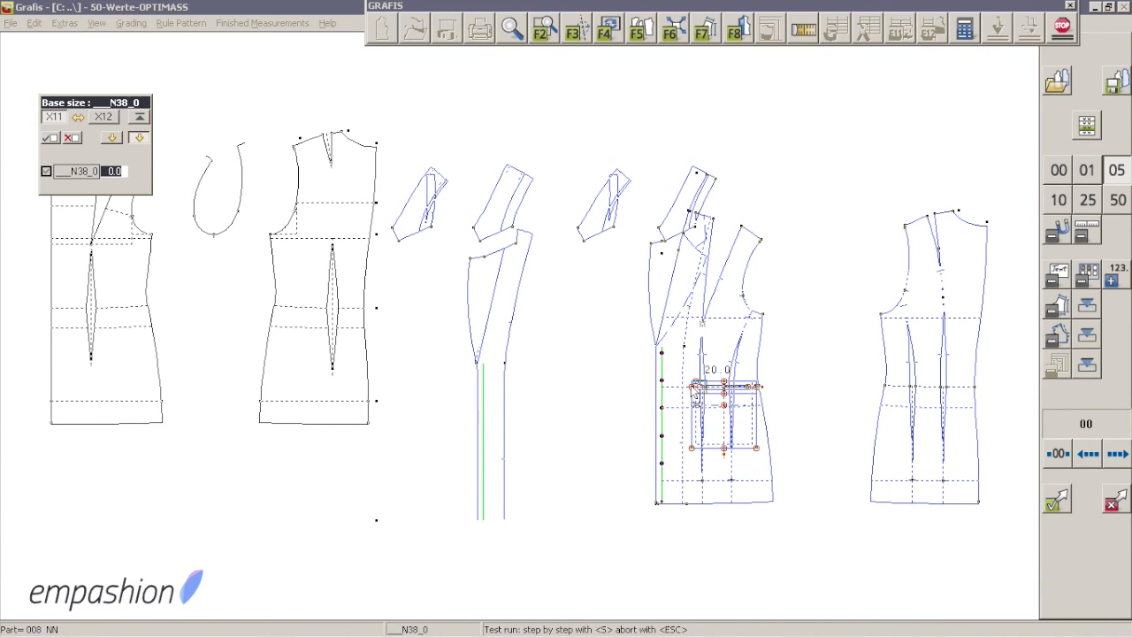
click(690, 389)
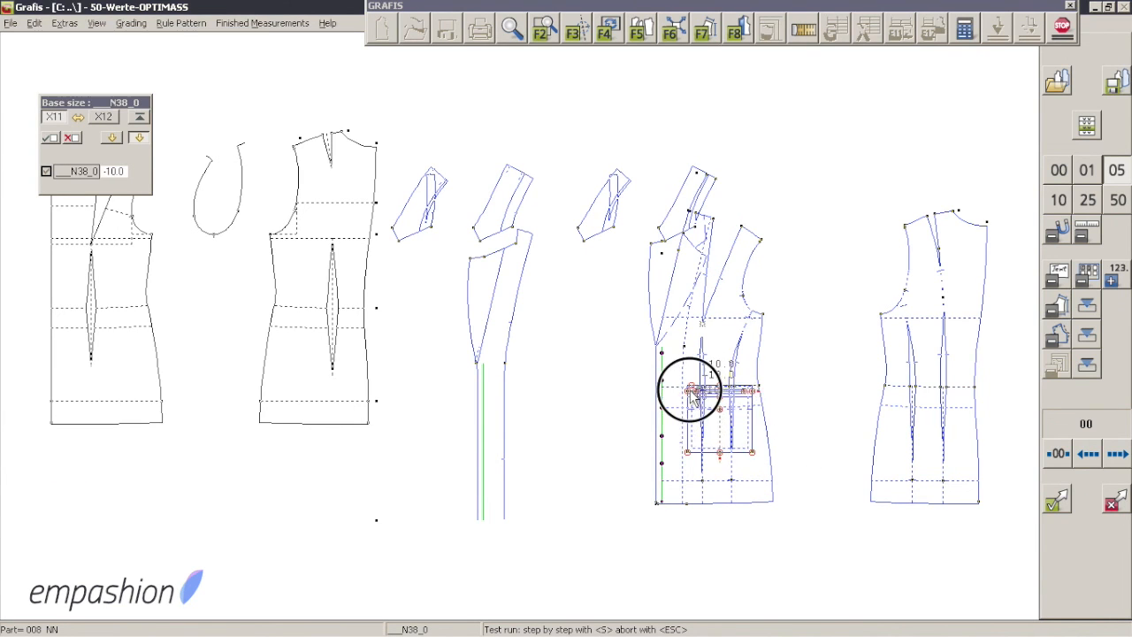
click(1054, 504)
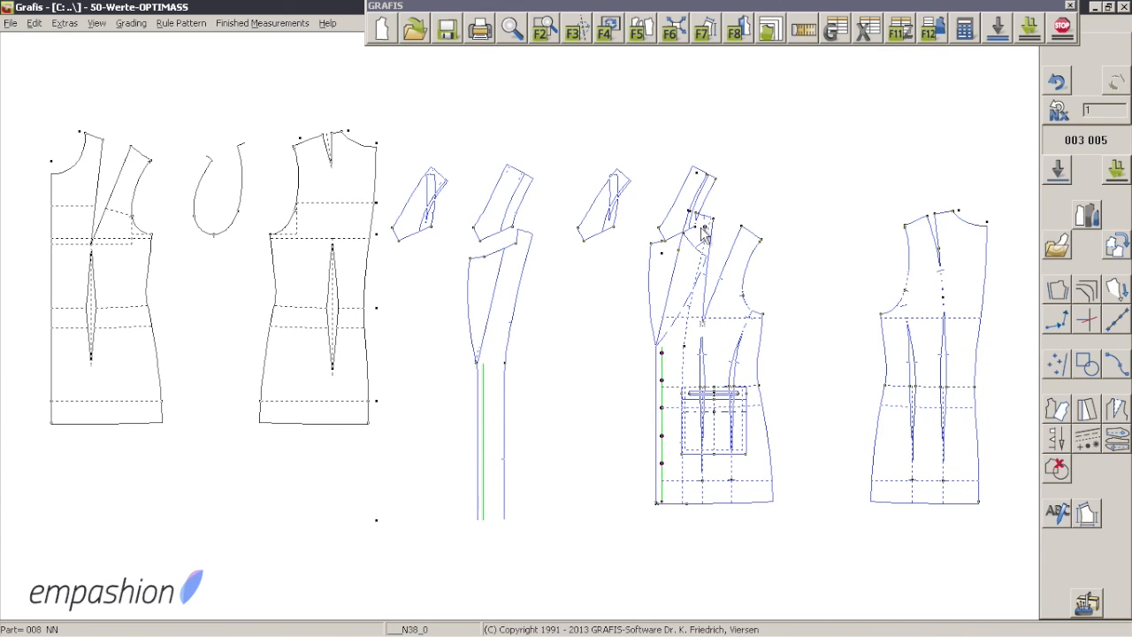
- Examine the women's back part and front part tools in the library, including the previews of Back part 30 and Front part 30
click(1051, 242)
click(1059, 255)
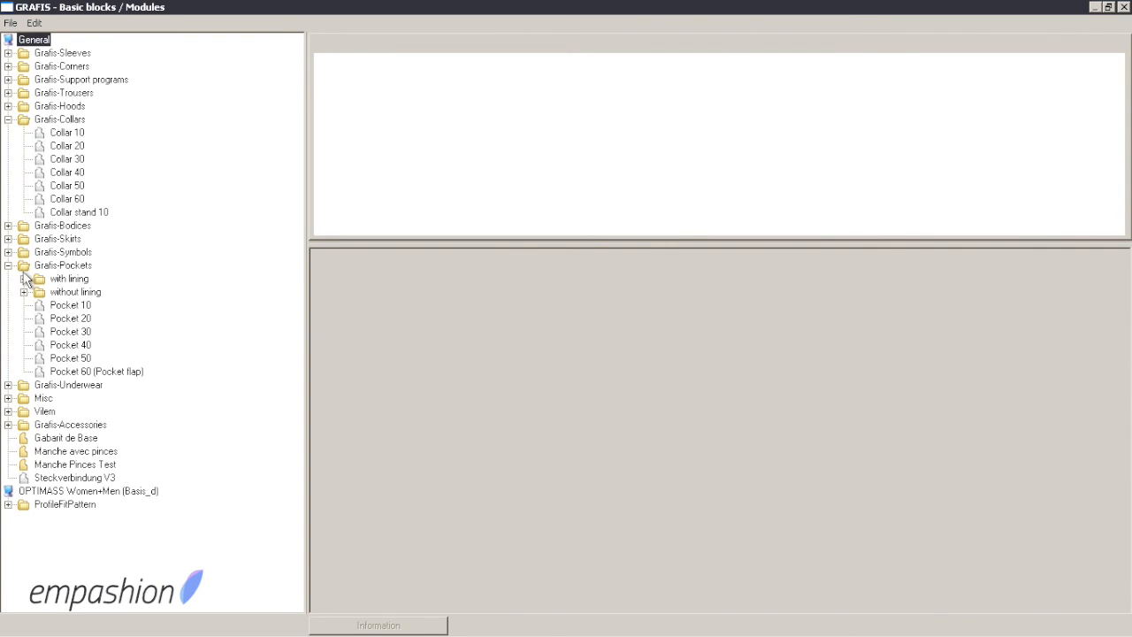
click(8, 226)
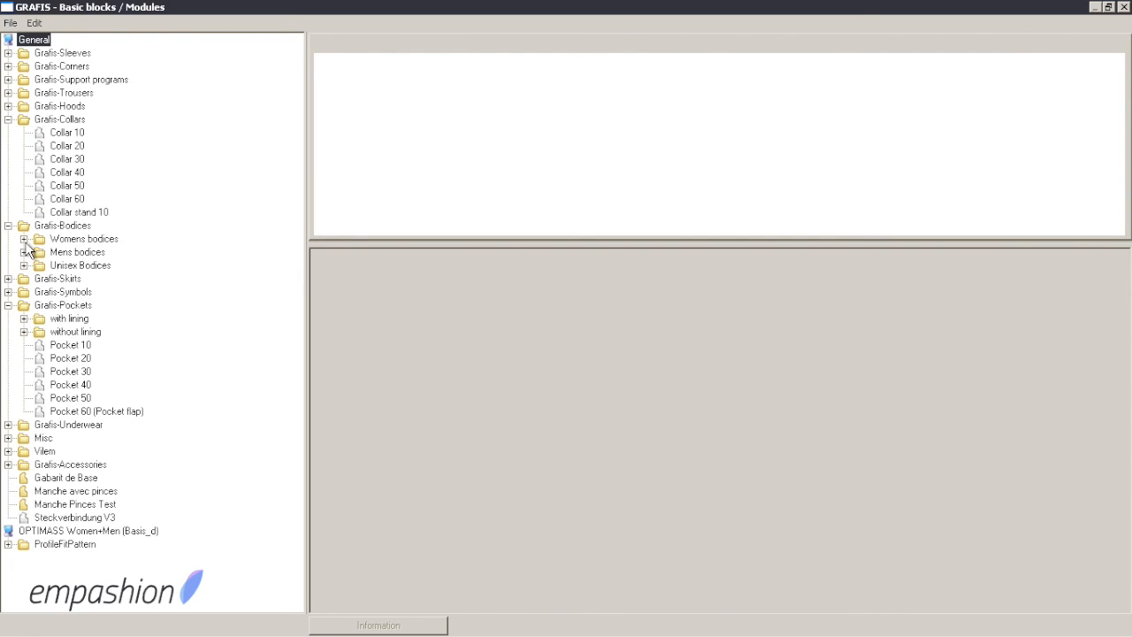
click(24, 239)
click(38, 253)
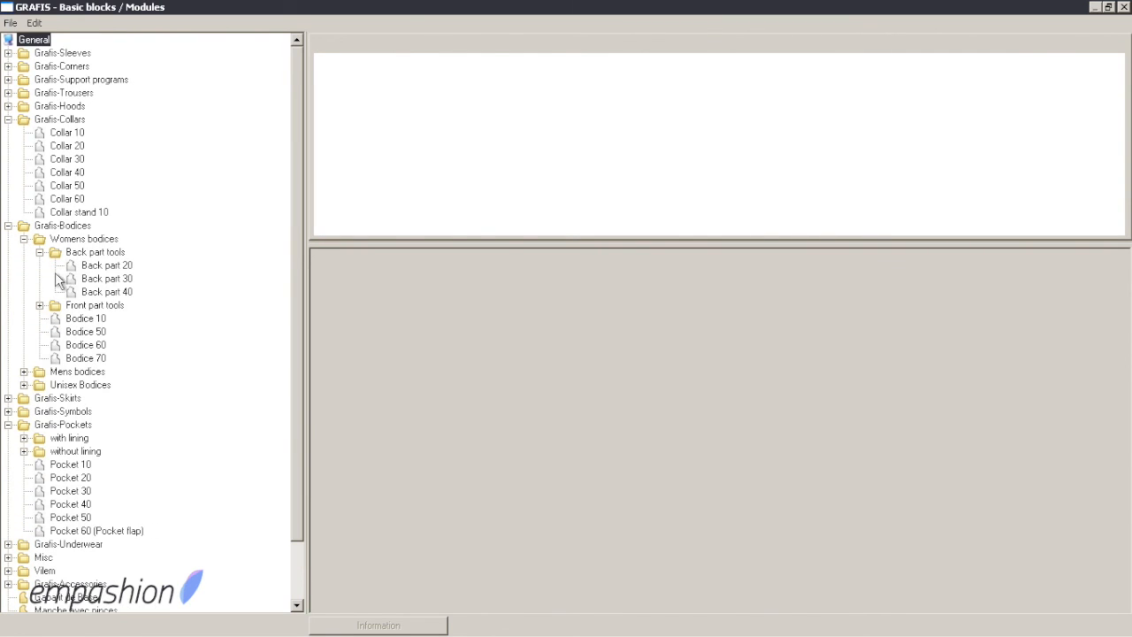
click(106, 279)
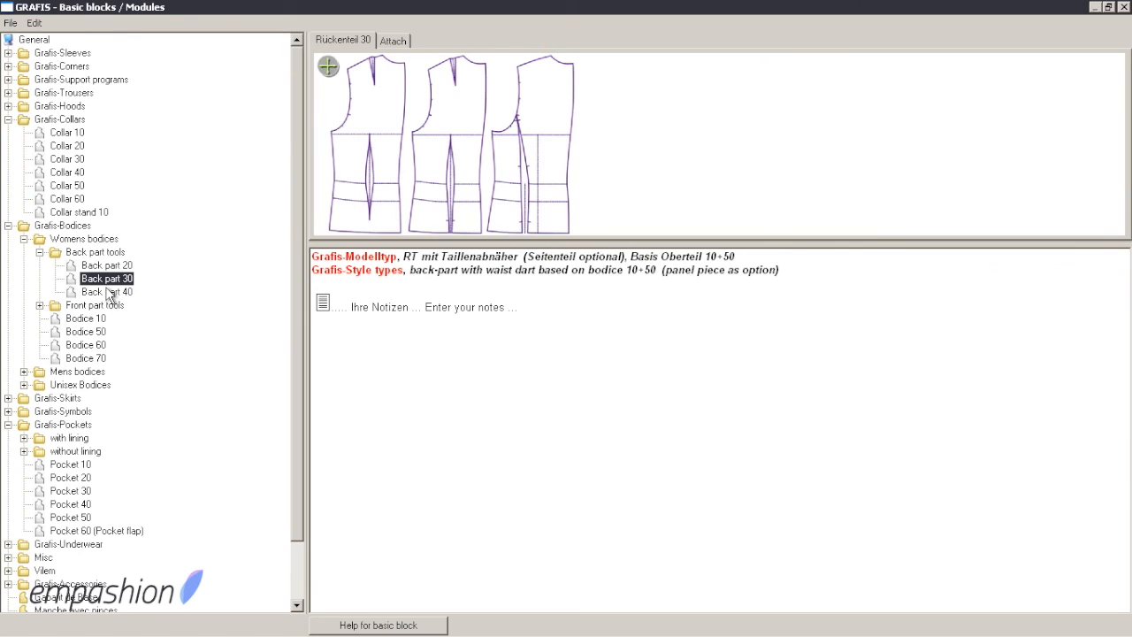
click(109, 293)
click(106, 279)
click(39, 305)
click(105, 318)
click(102, 332)
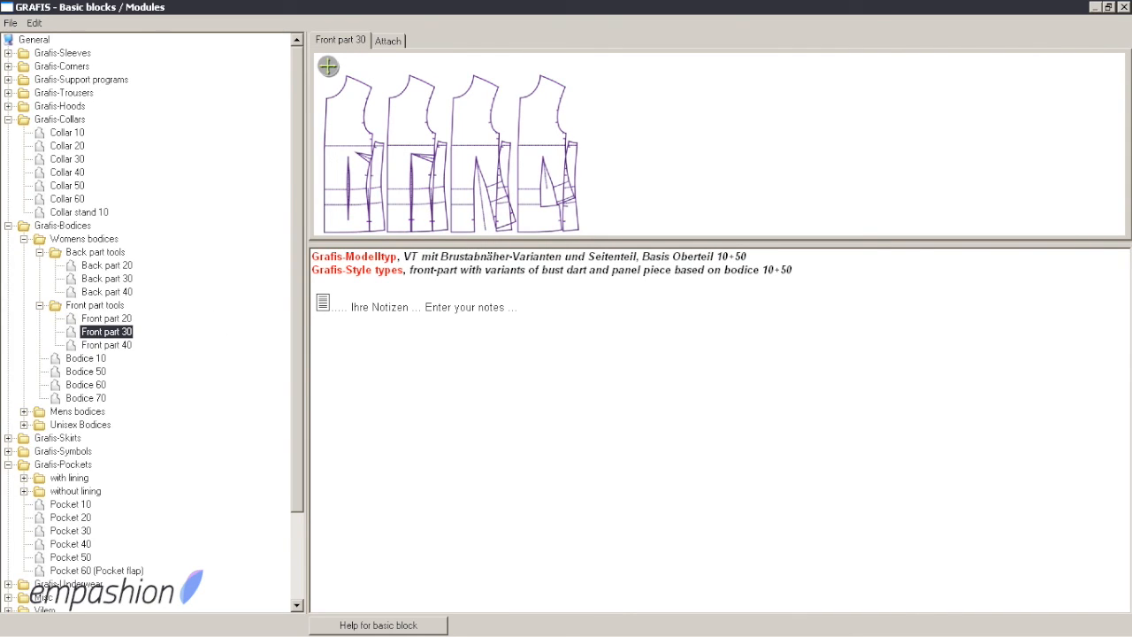
click(1123, 7)
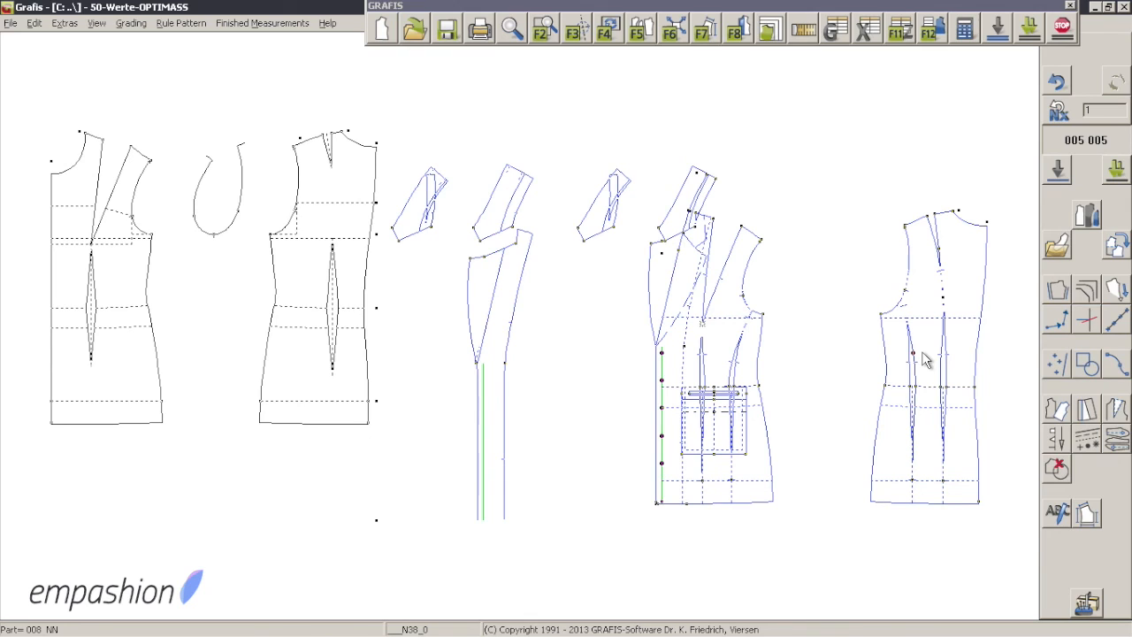
- Undo all construction steps of piece 008 and redo them
click(1058, 82)
click(1058, 82)
click(1059, 82)
click(1058, 82)
click(1058, 111)
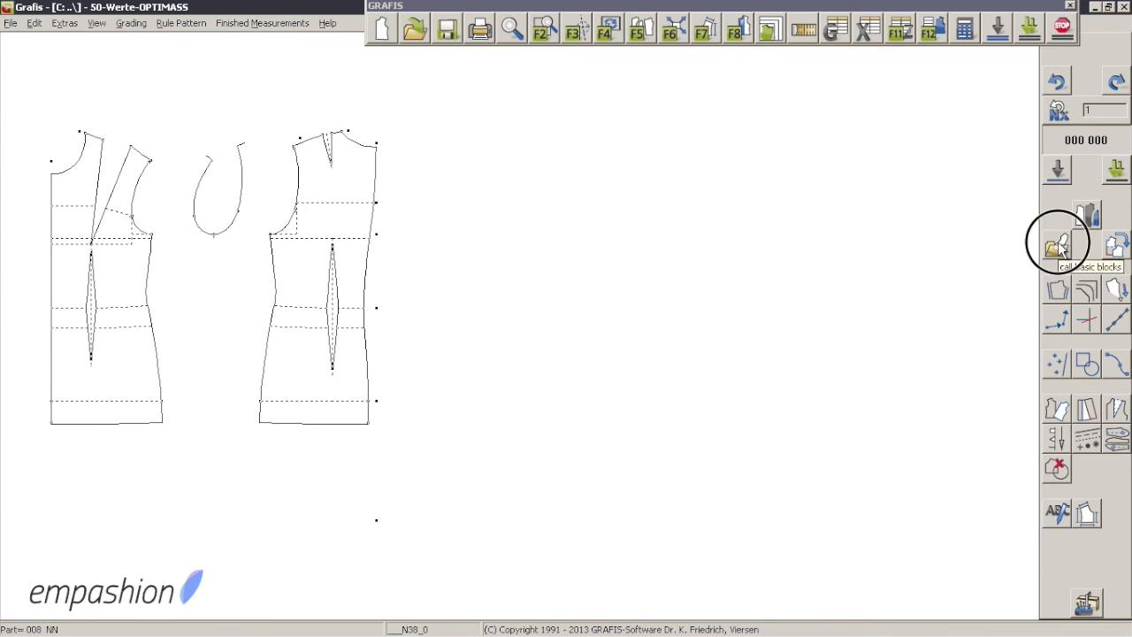
click(1059, 248)
key(Escape)
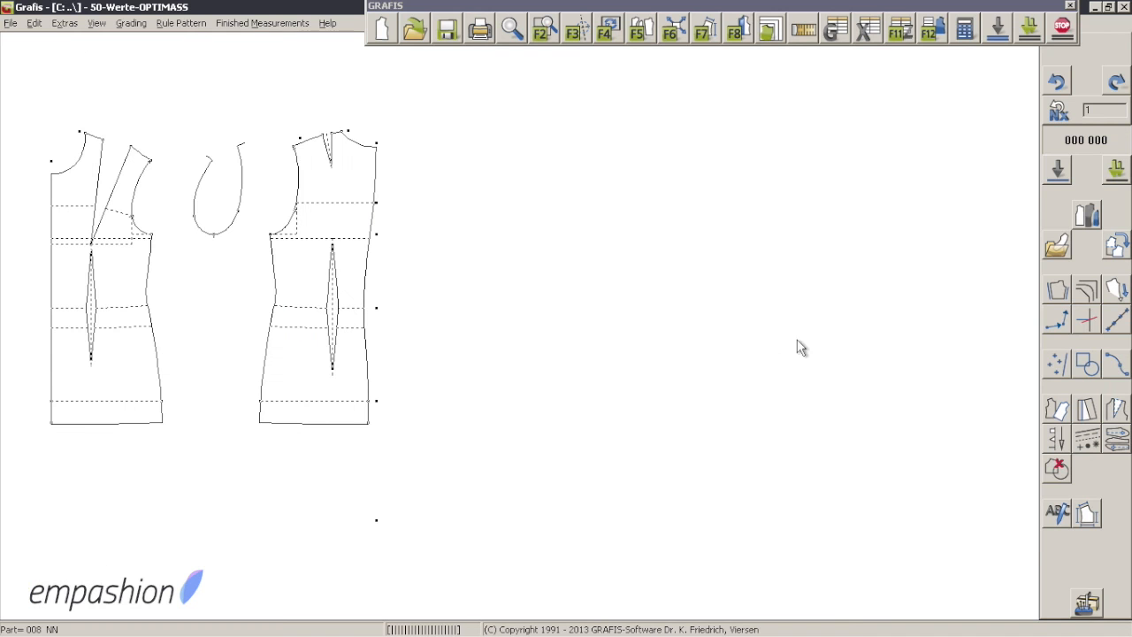
click(1116, 83)
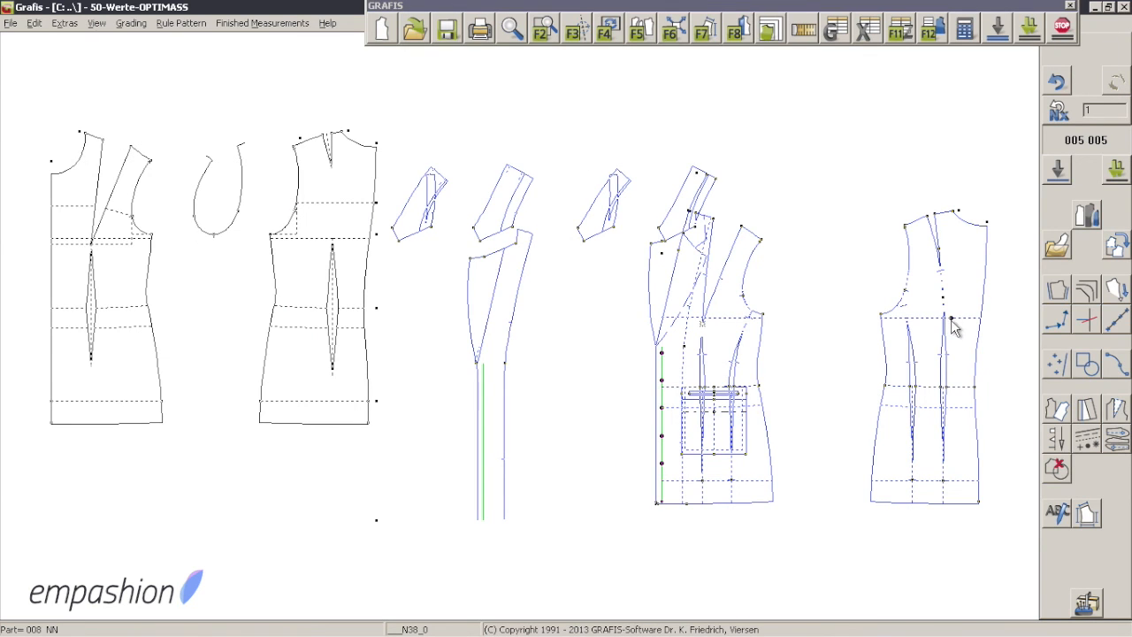
- Insert a new empty piece 003 directly before Front part tool 20 in the model's piece list
click(1086, 214)
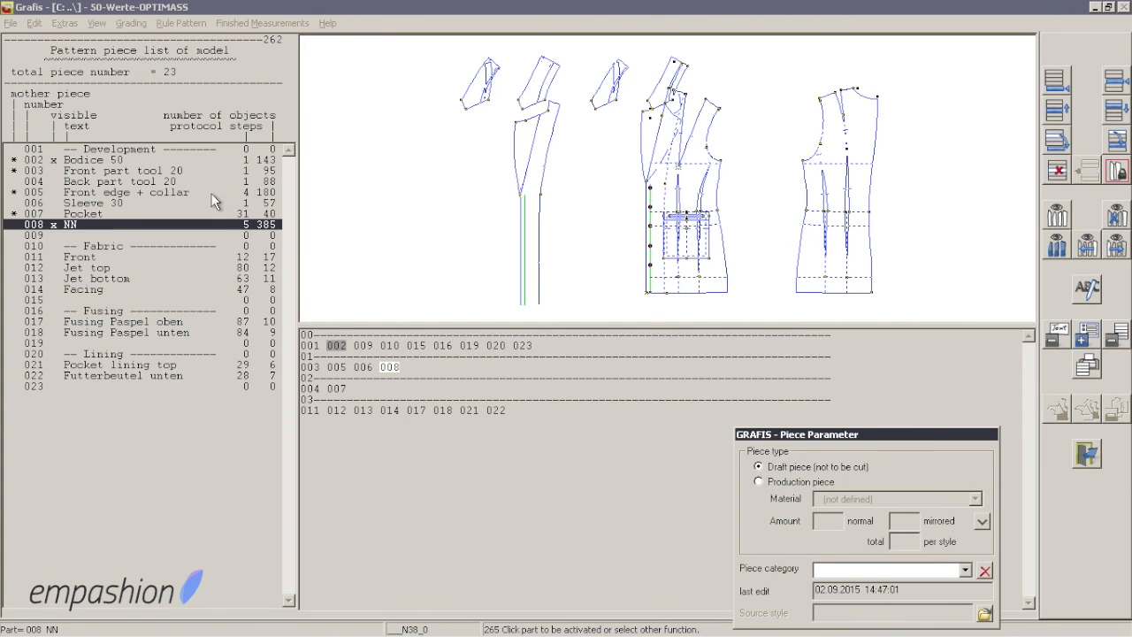
click(130, 171)
click(119, 185)
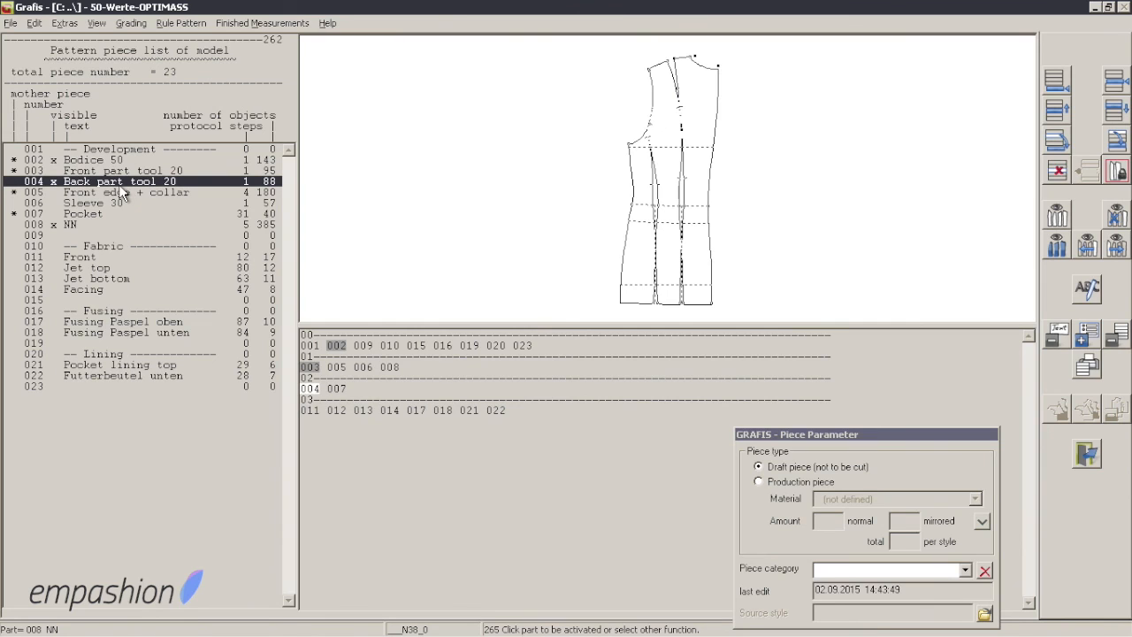
click(121, 170)
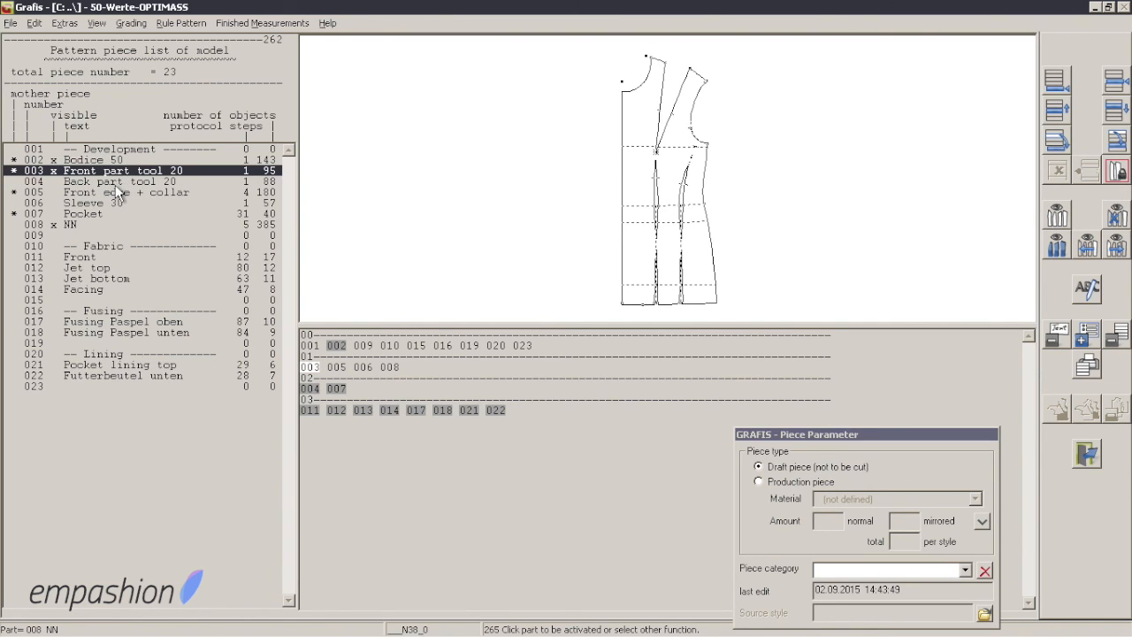
click(1106, 84)
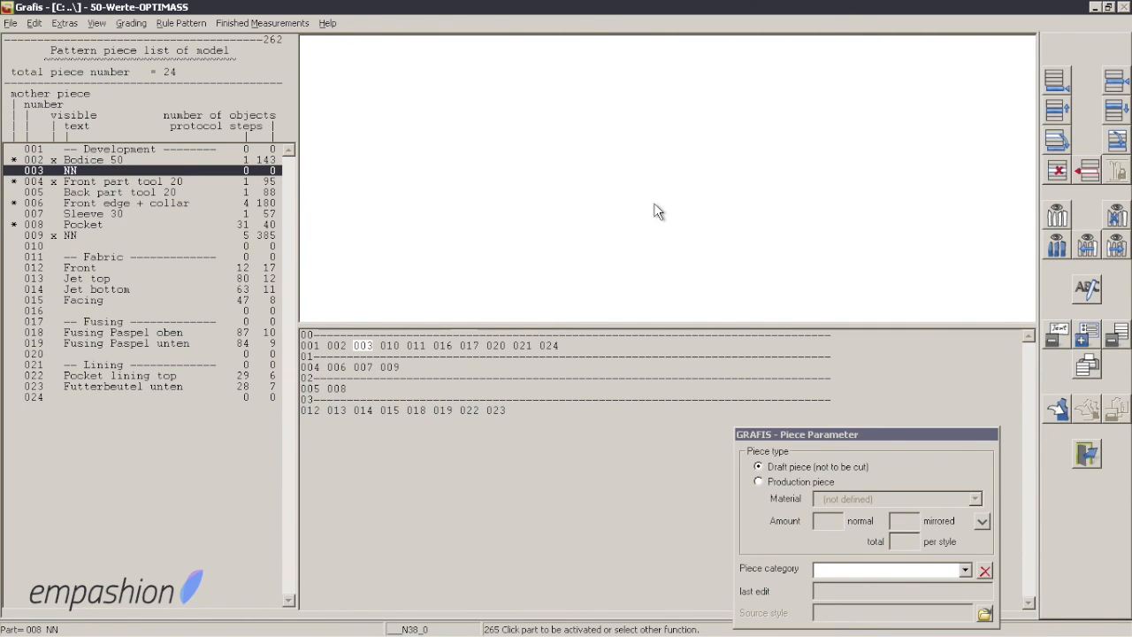
right_click(620, 191)
- Construct Front part 30 in piece 003 from the side seam of Bodice 50 and rearrange the displayed pieces
click(1056, 251)
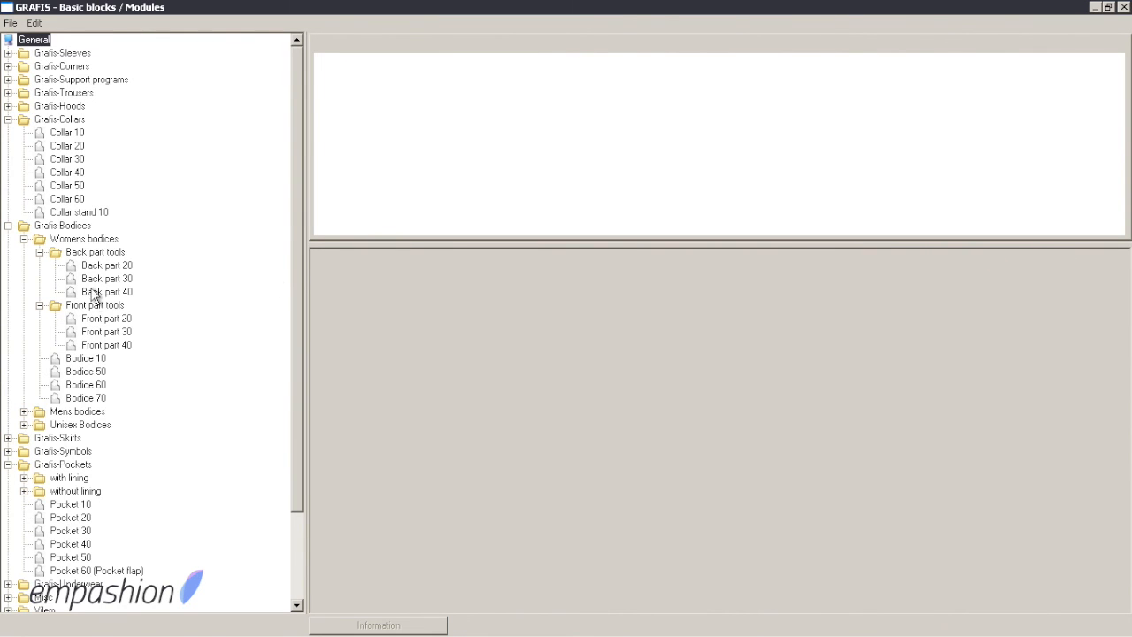
double_click(93, 334)
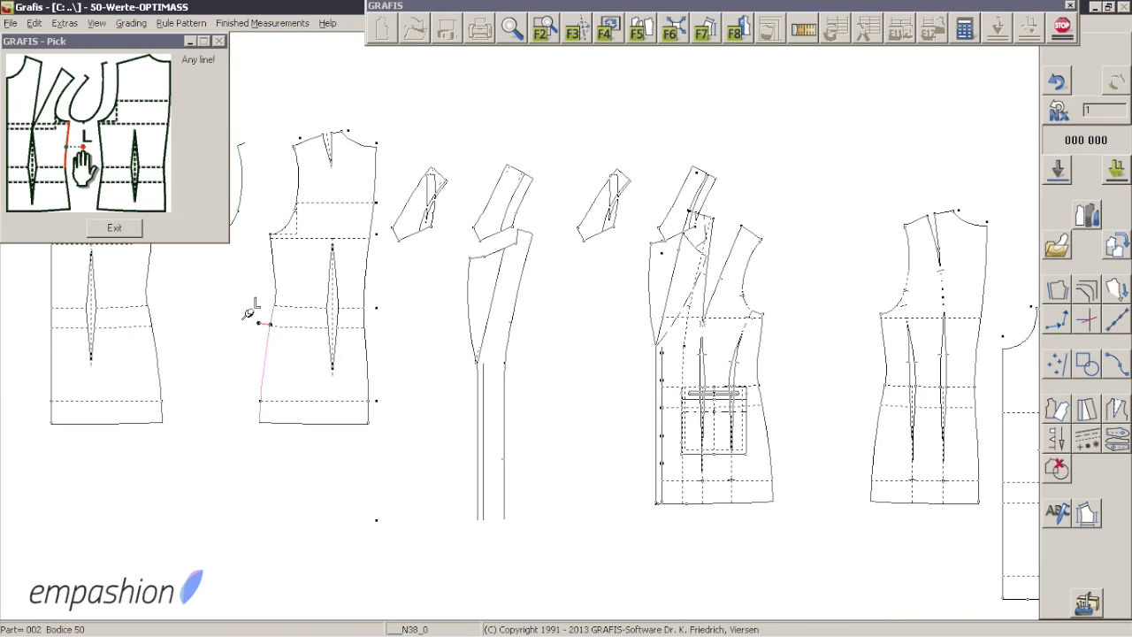
click(152, 264)
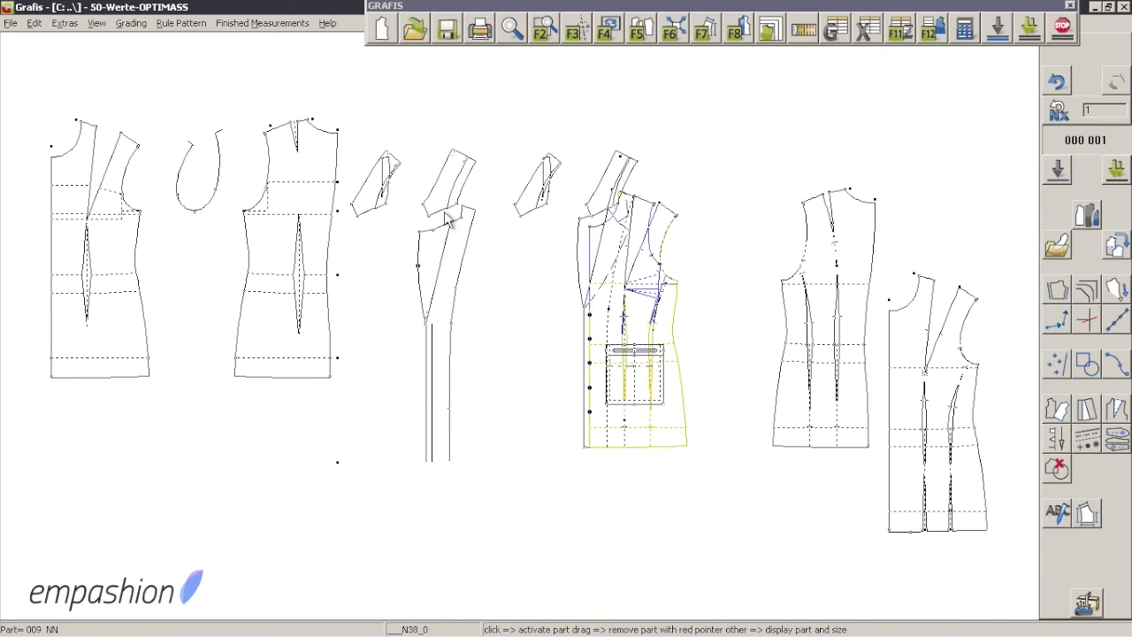
click(646, 32)
click(412, 393)
- Set Front part 30 in a test run to the bust dart option with a pocket opening and accept it
right_click(256, 281)
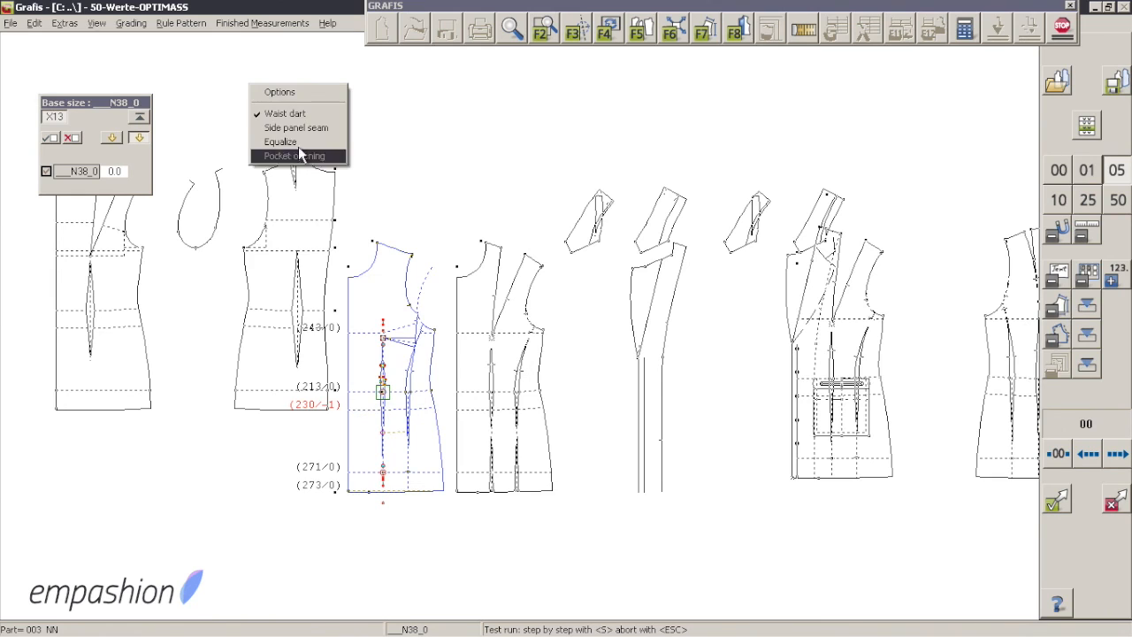
click(280, 92)
drag(260, 257, 786, 223)
mouse_move(702, 278)
mouse_down()
mouse_move(699, 267)
mouse_move(701, 282)
mouse_up()
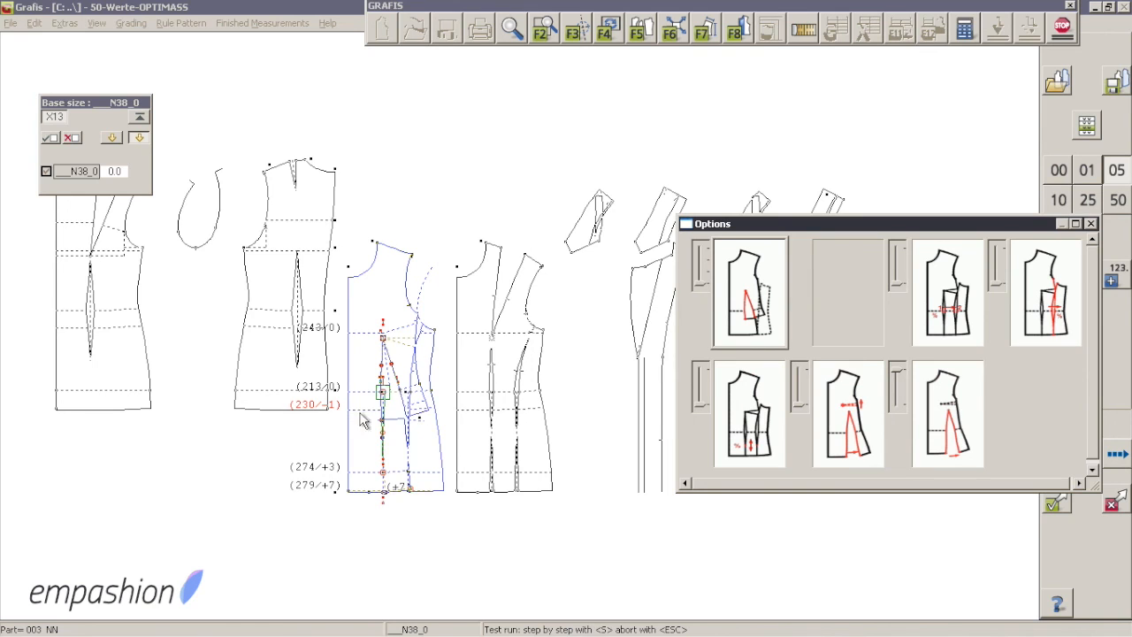
click(1090, 224)
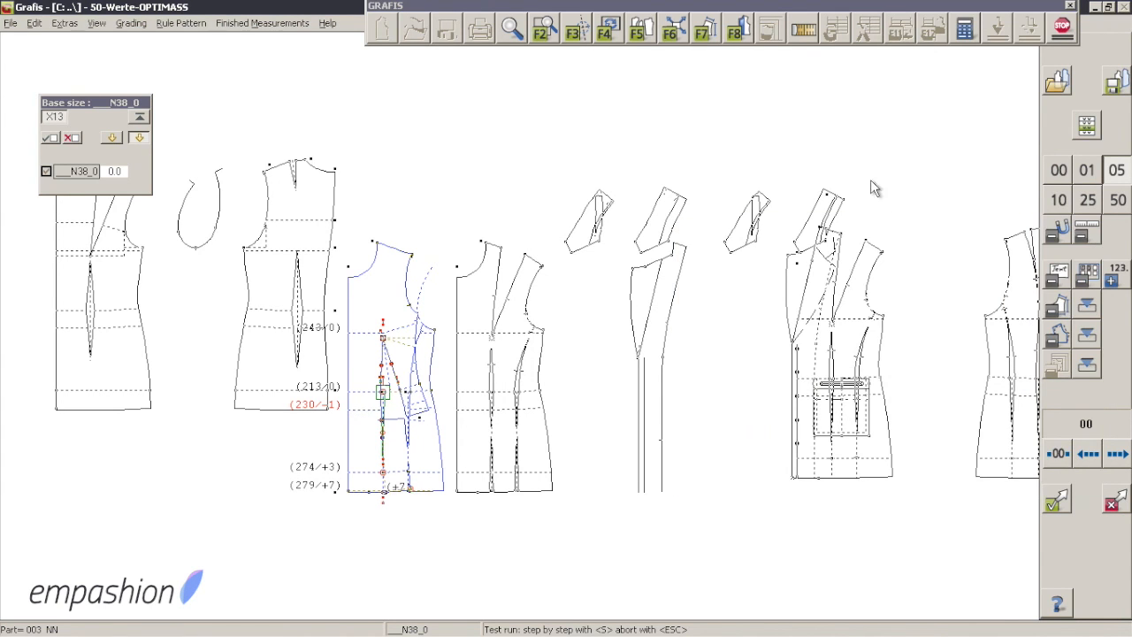
click(527, 30)
scroll(439, 405, up, 2)
drag(418, 432, 766, 385)
drag(655, 366, 626, 409)
key(Escape)
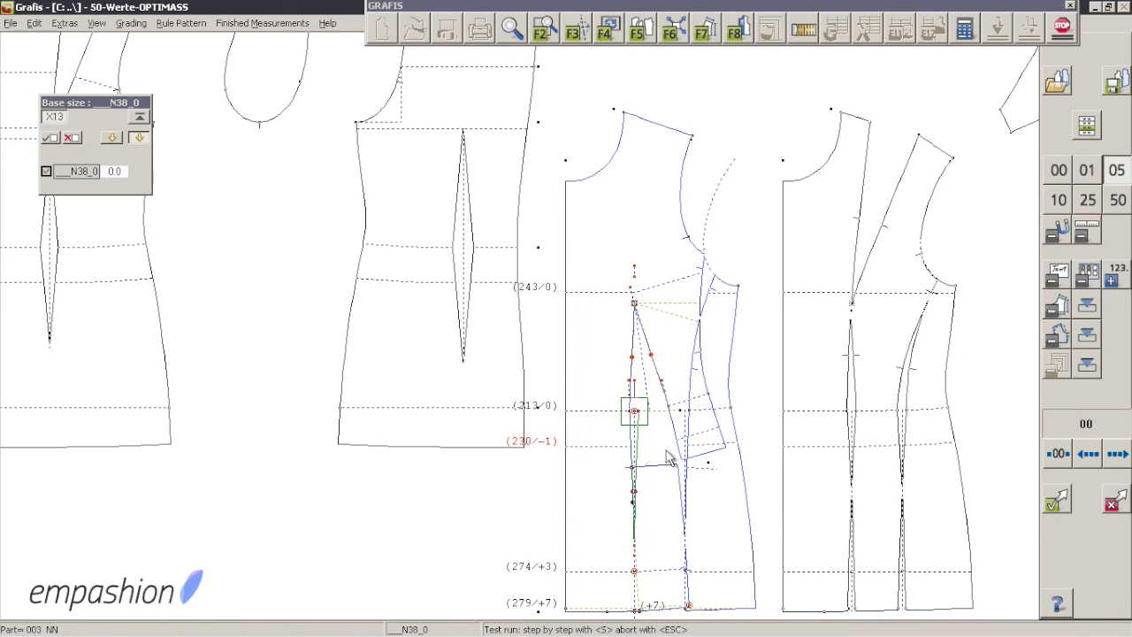
click(1055, 501)
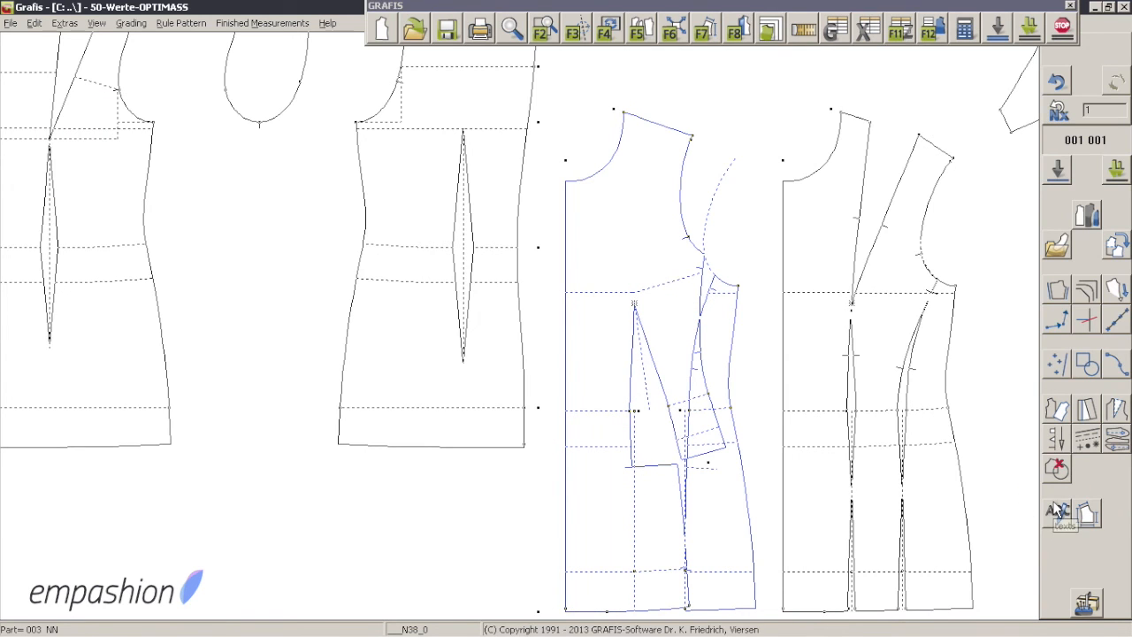
- Make the pieces Front edge + collar, Sleeve 30 and Pocket visible and rearrange all displayed pieces
click(640, 31)
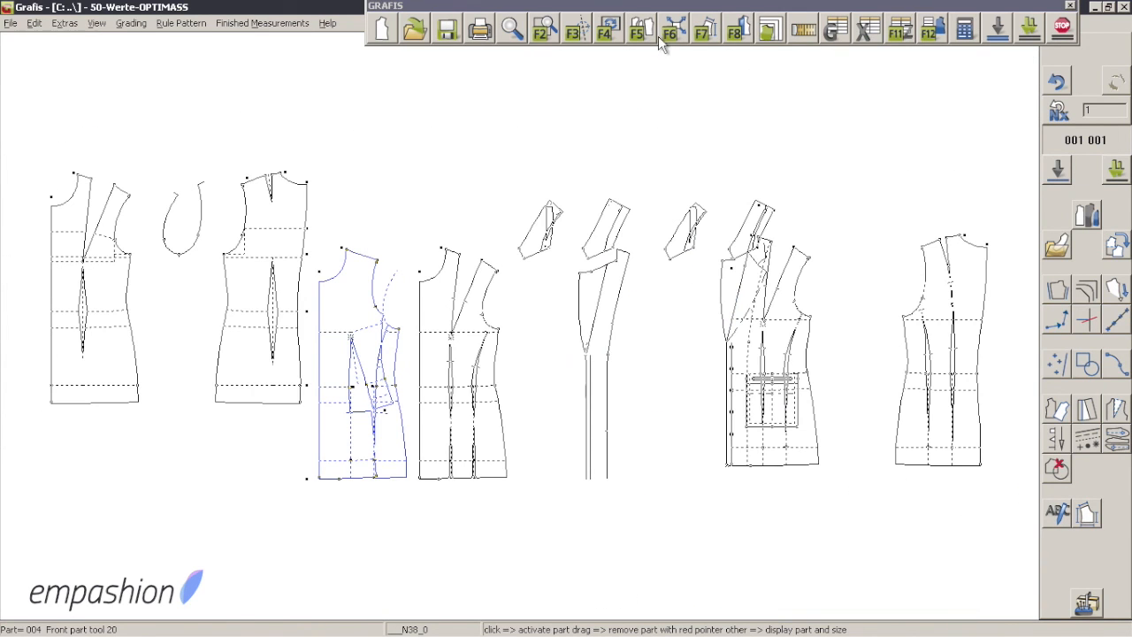
click(1075, 207)
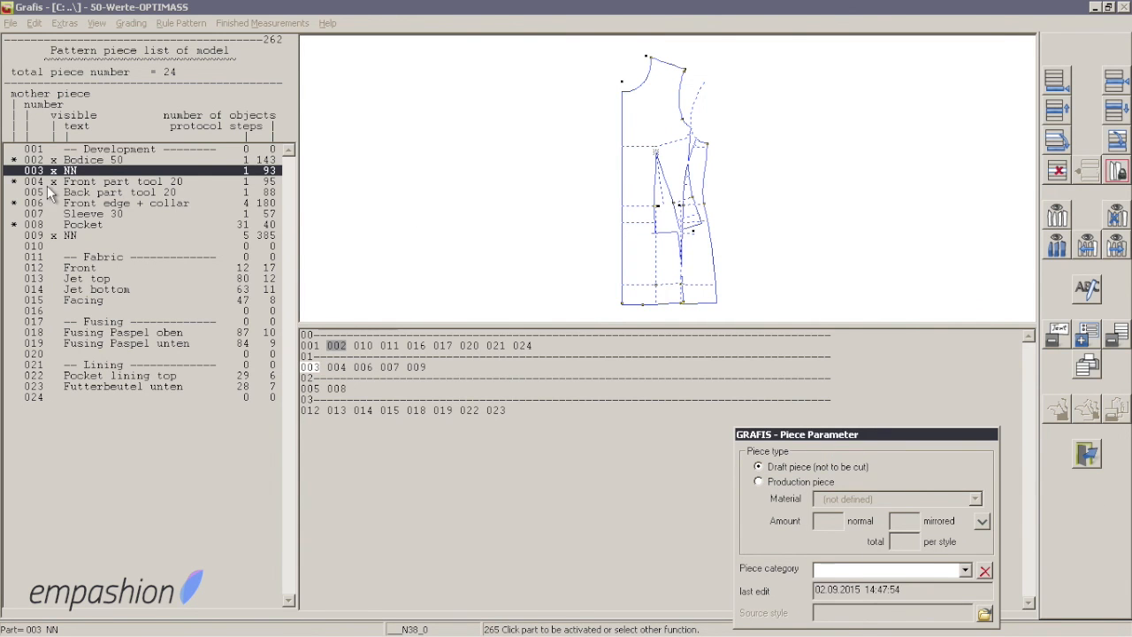
click(55, 214)
click(53, 235)
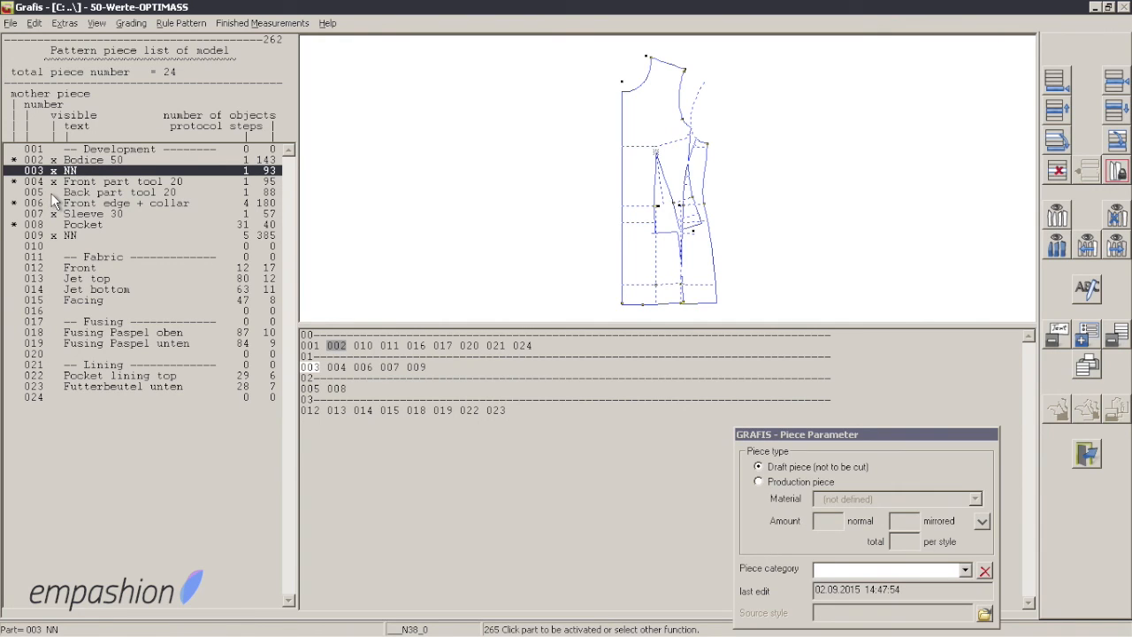
click(52, 230)
click(53, 225)
right_click(503, 208)
click(644, 32)
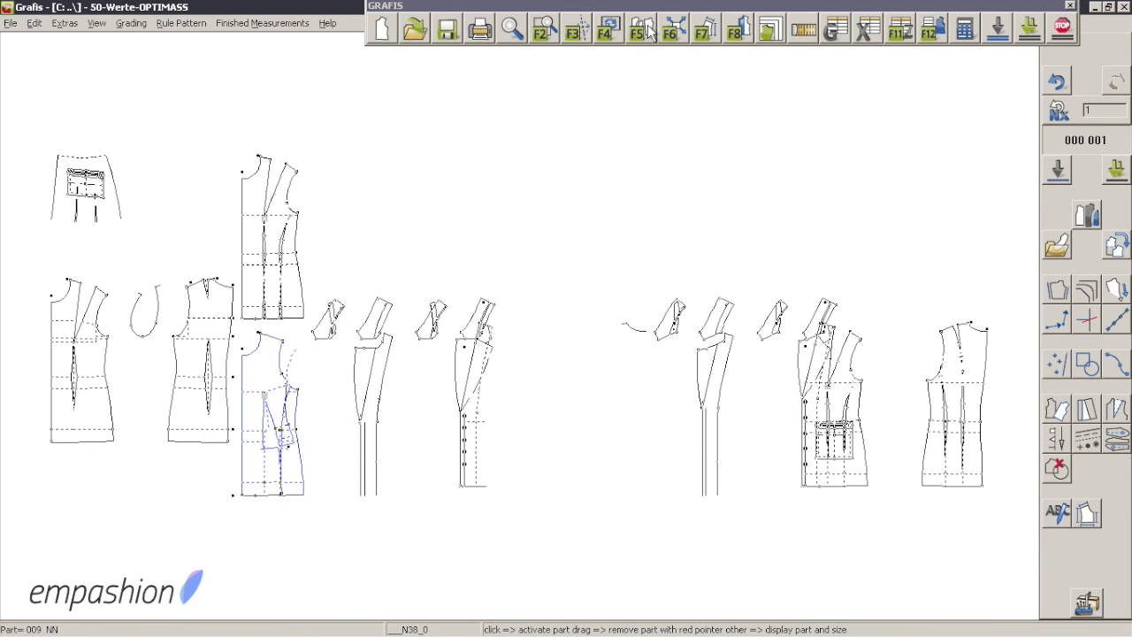